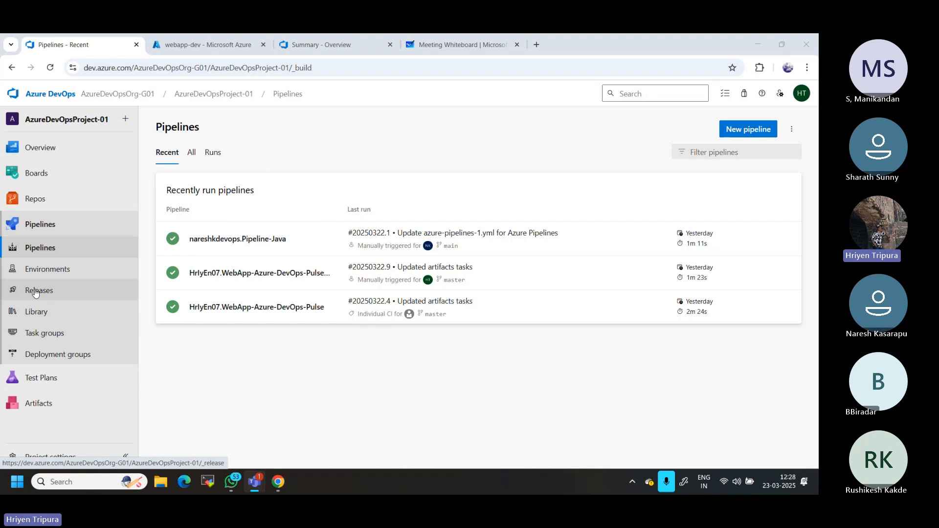
# - View the published artifacts of run #20250322.9 in the WebApp-Azure-DevOps-Pulse (5) pipeline
pyautogui.click(40, 253)
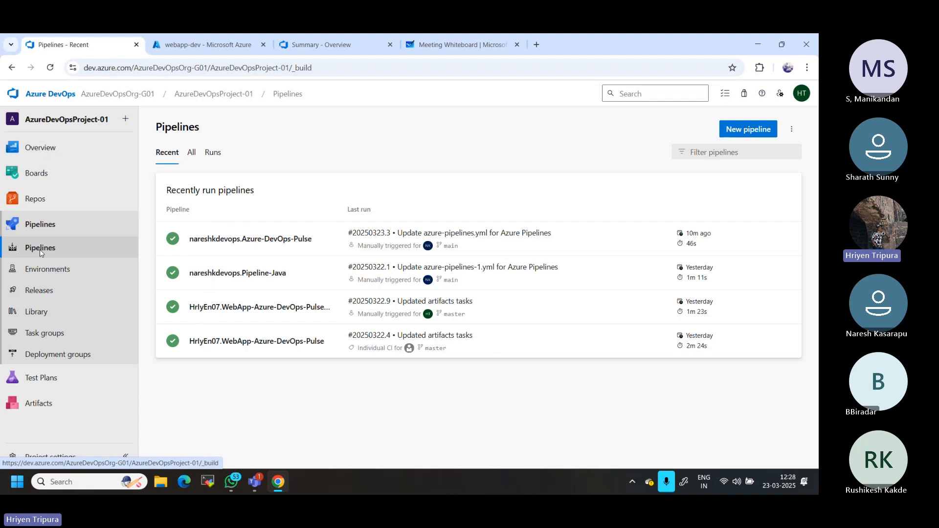
pyautogui.click(218, 307)
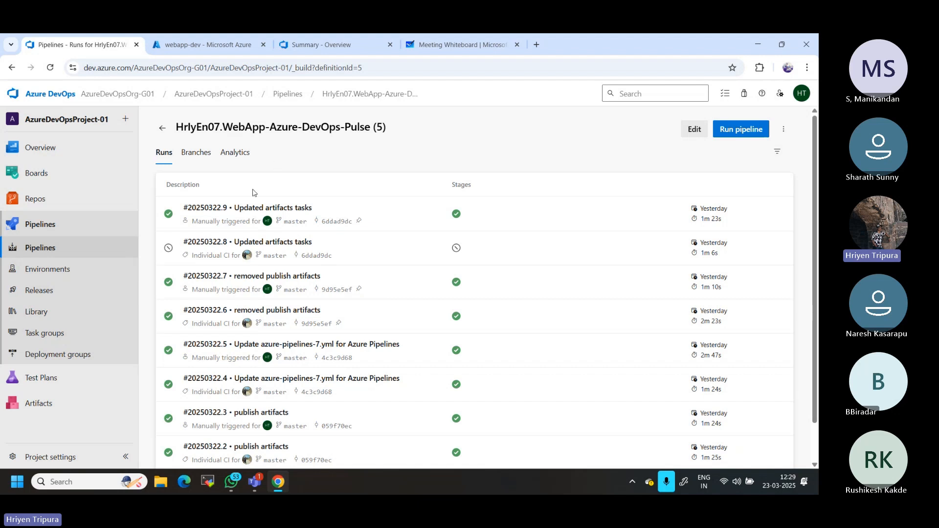
pyautogui.click(203, 210)
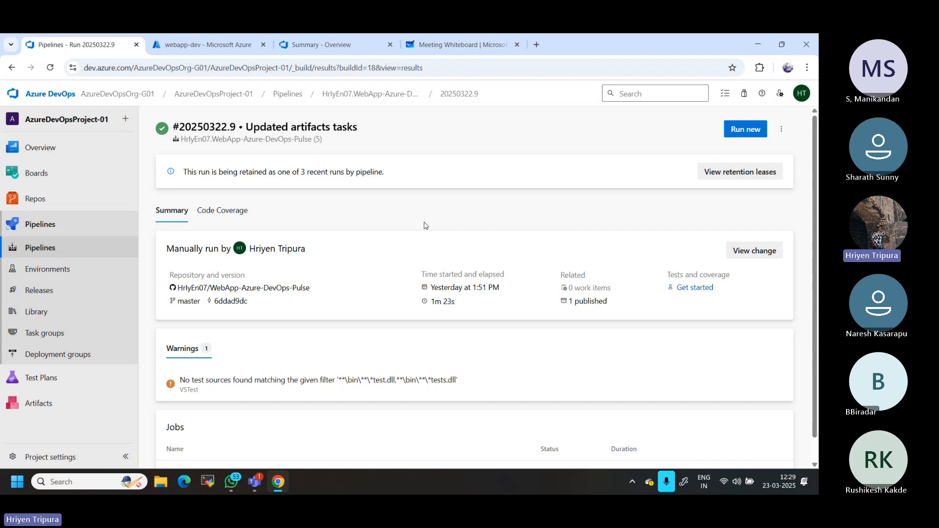
pyautogui.click(582, 301)
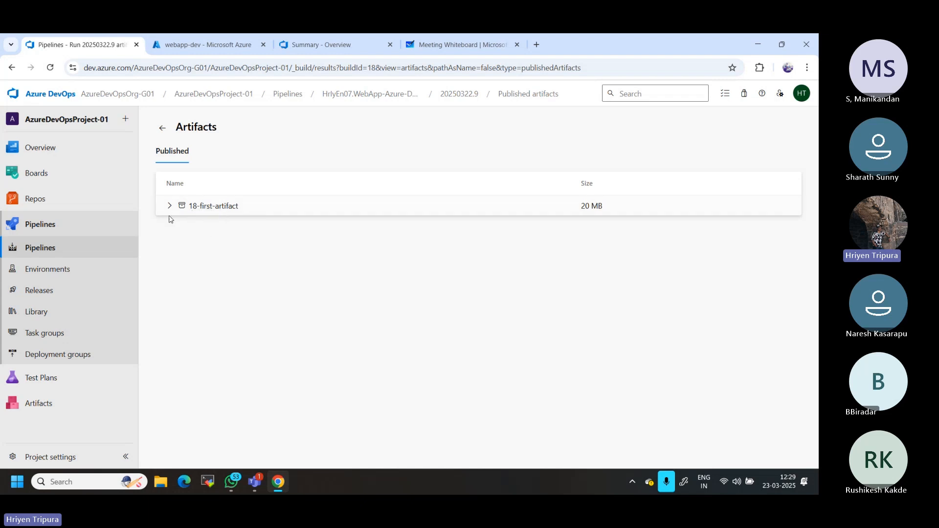
# - Set processing of new run requests to Disabled for the Azure-DevOps-Pulse pipeline that uses azure-pipelines.yml, and save its settings
pyautogui.click(44, 228)
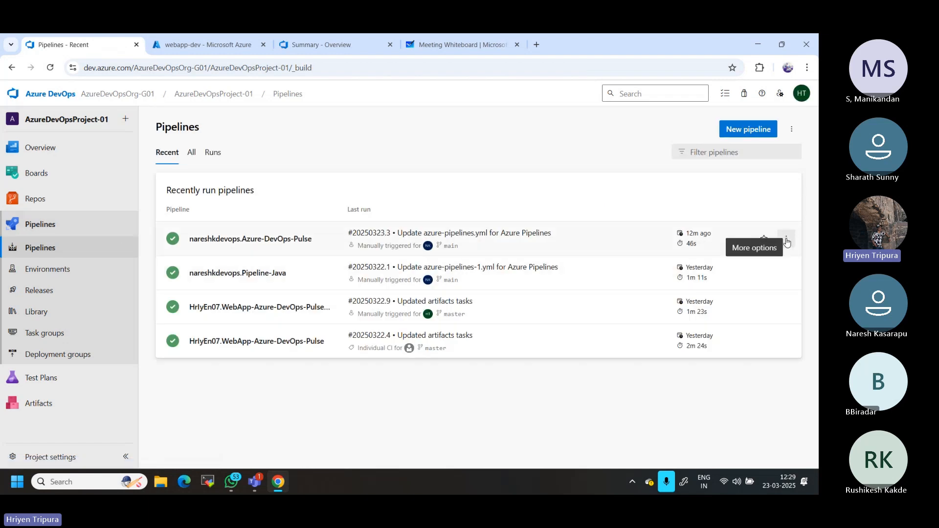
pyautogui.click(787, 239)
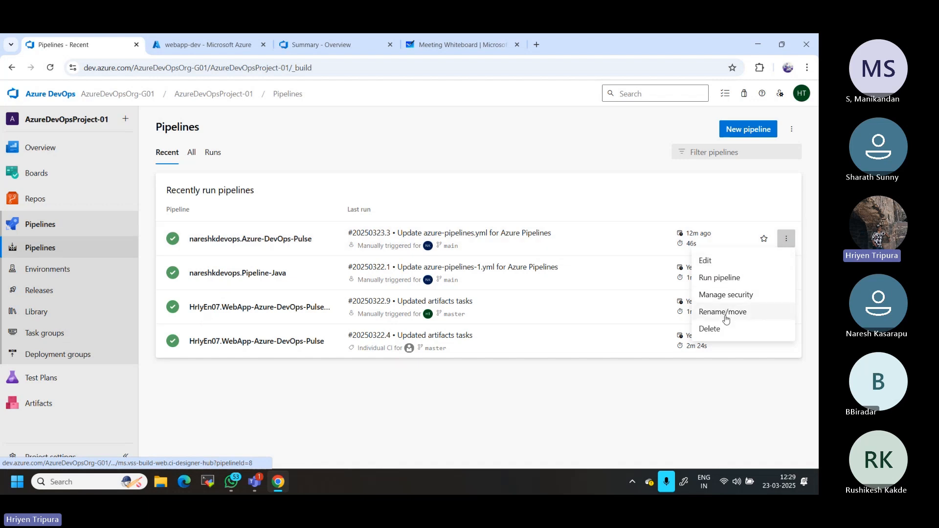
pyautogui.click(268, 240)
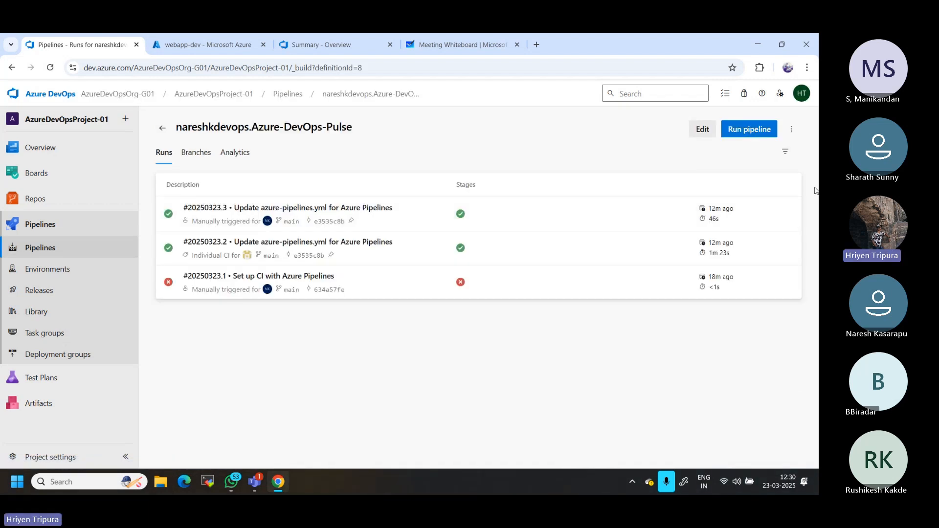
pyautogui.click(792, 131)
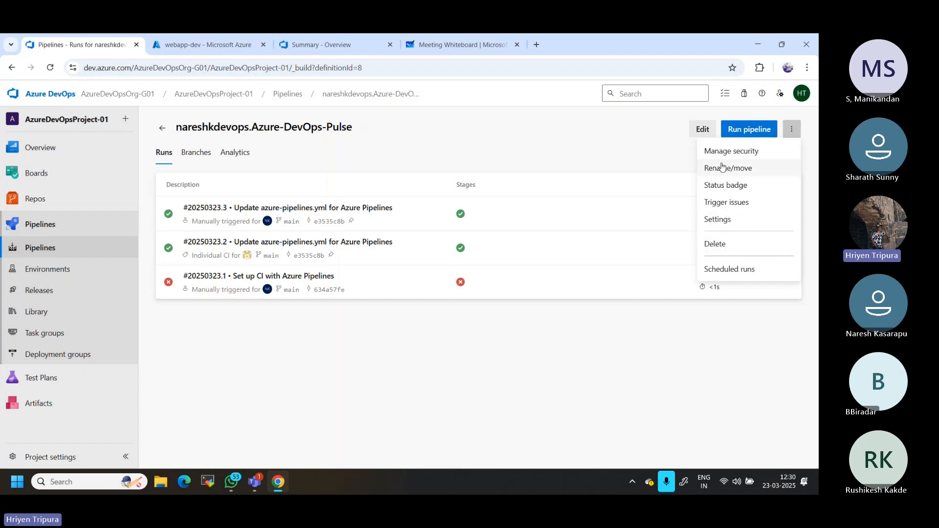
pyautogui.click(717, 221)
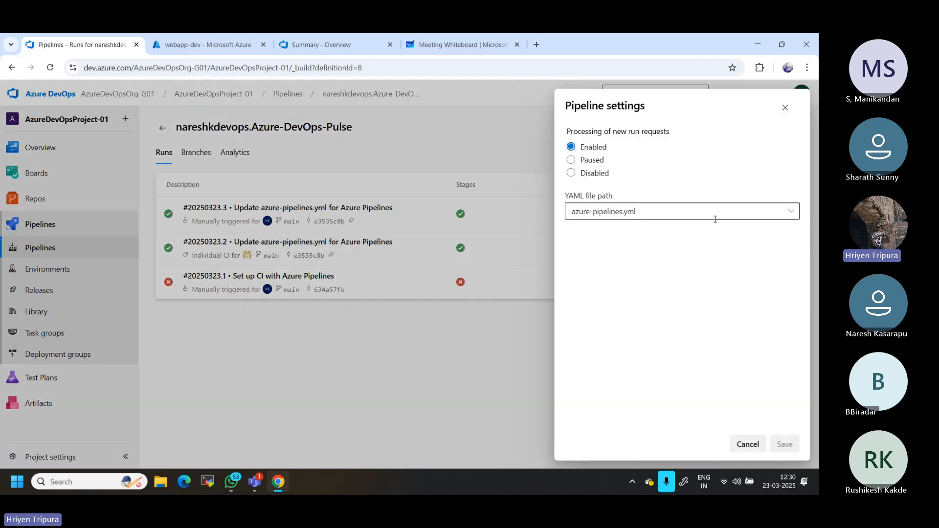
pyautogui.click(572, 173)
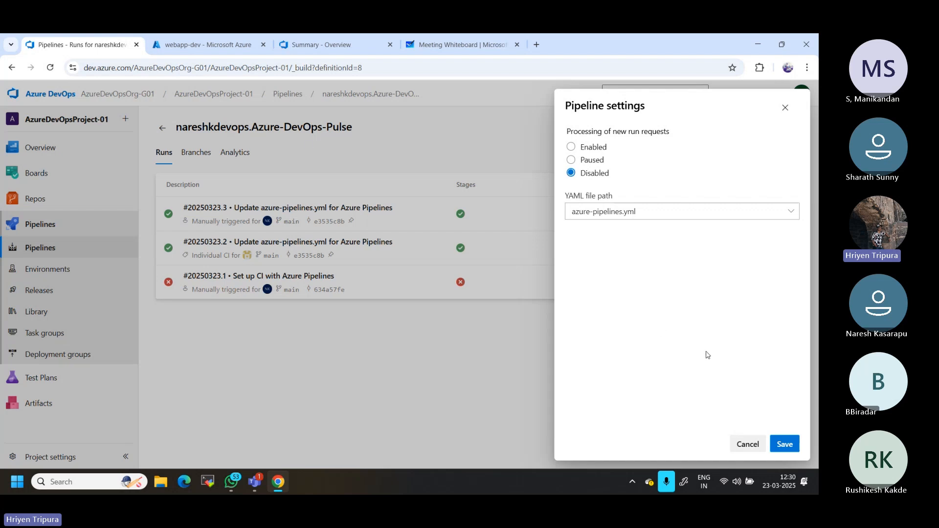
pyautogui.click(780, 444)
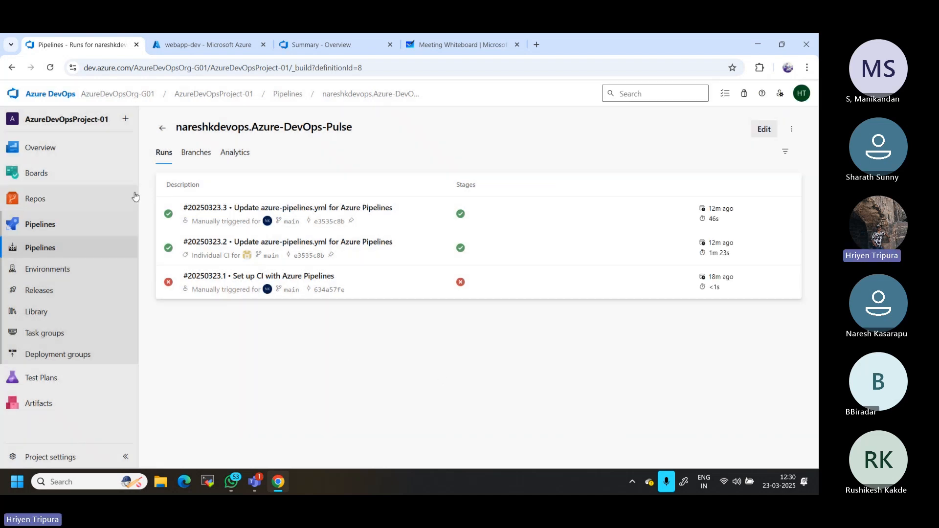
# - Open the WebApp-Azure-DevOps-Pulse (5) pipeline's YAML for editing from run #20250322.9 and hide the task assistant
pyautogui.click(161, 129)
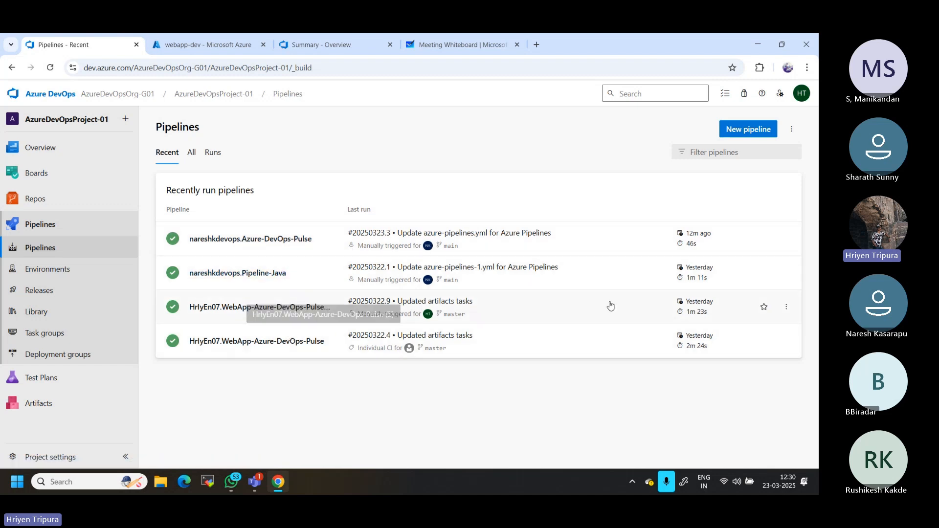
pyautogui.click(241, 307)
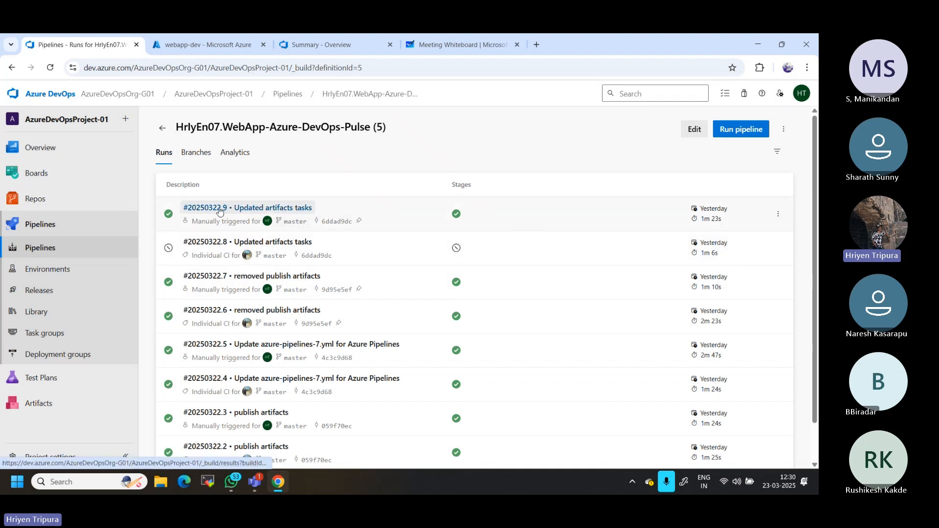
pyautogui.click(220, 210)
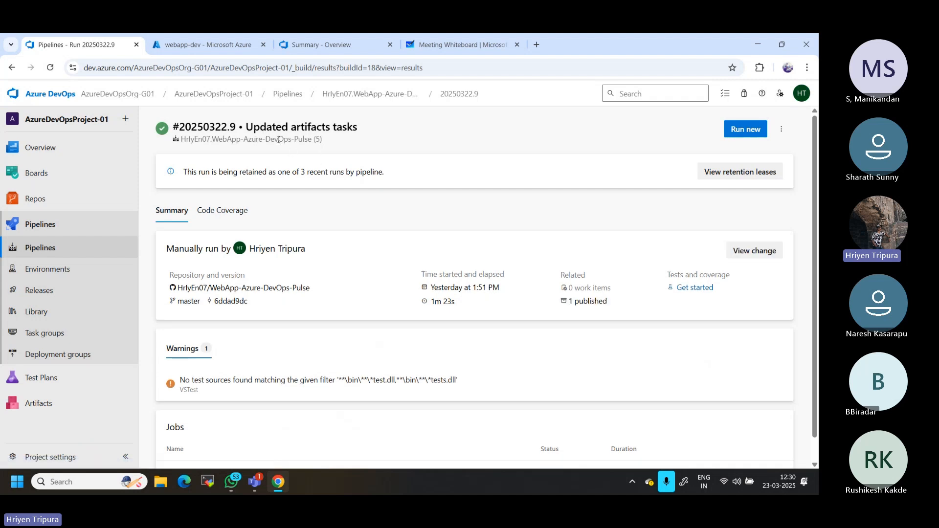
pyautogui.moveTo(218, 139); pyautogui.dragTo(330, 147)
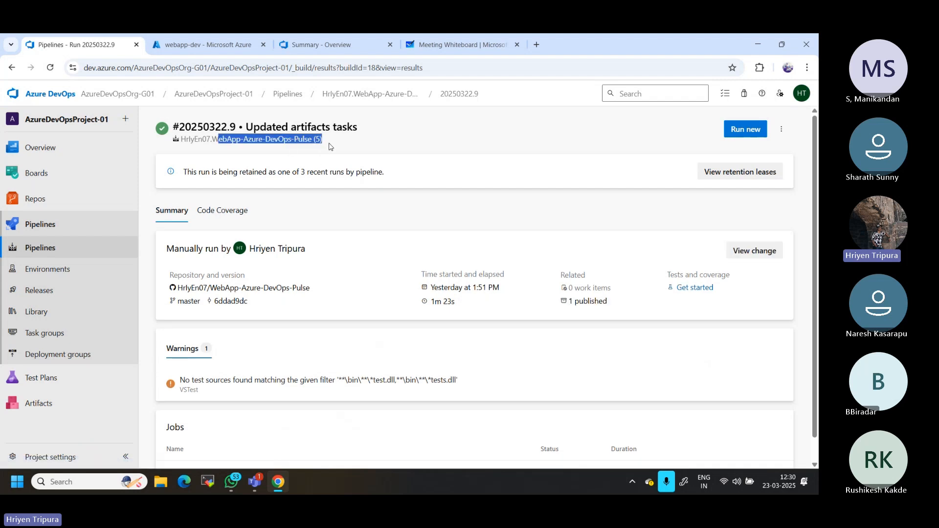
pyautogui.click(400, 149)
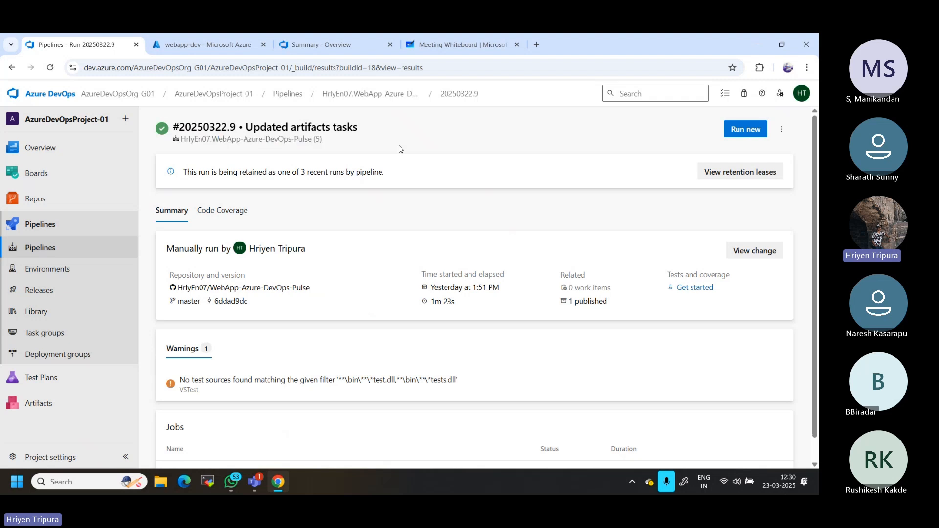
pyautogui.click(783, 130)
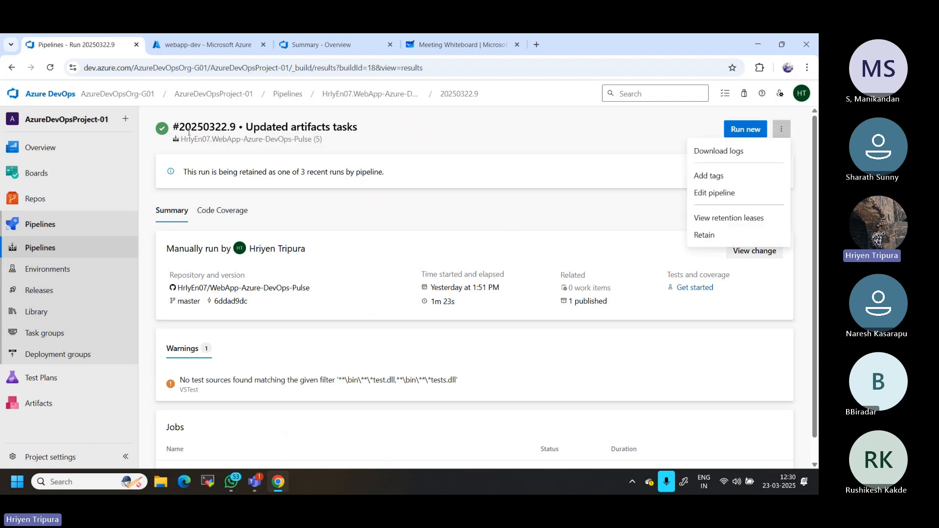
pyautogui.click(189, 131)
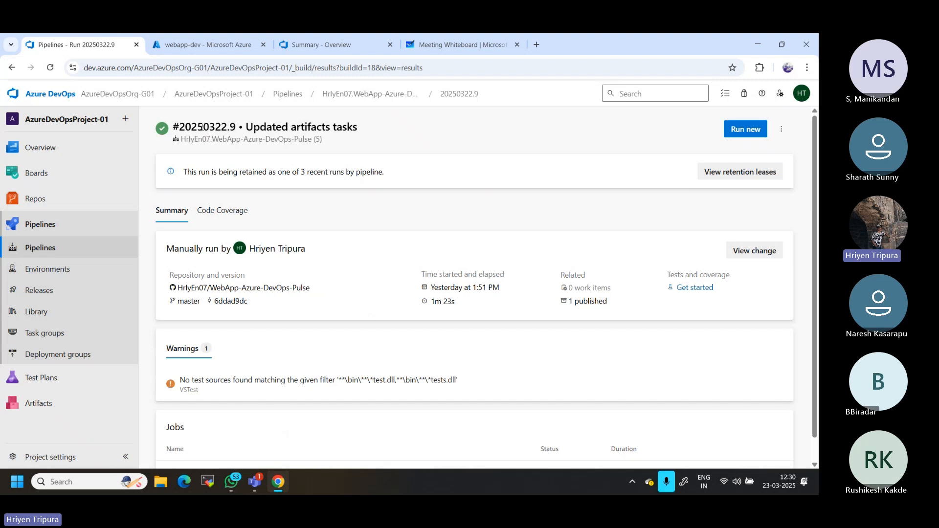
pyautogui.moveTo(185, 127); pyautogui.dragTo(288, 128)
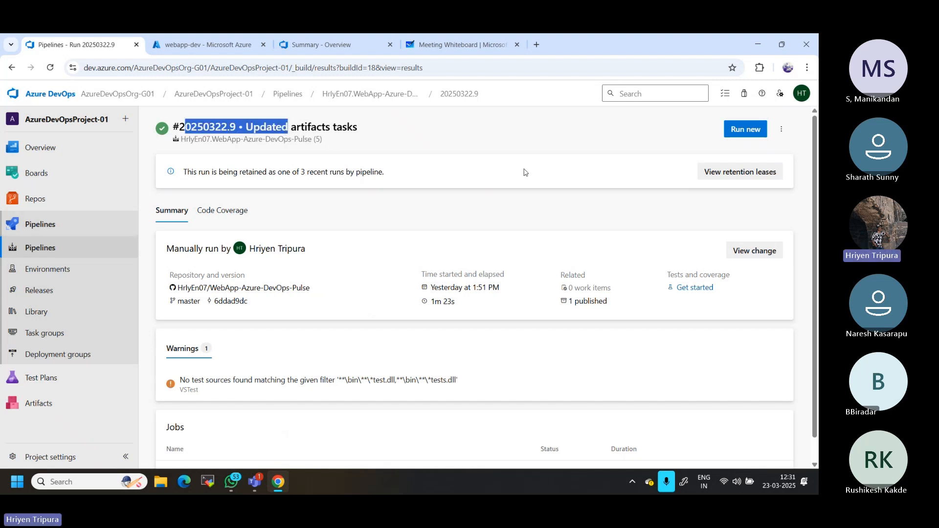
pyautogui.click(781, 130)
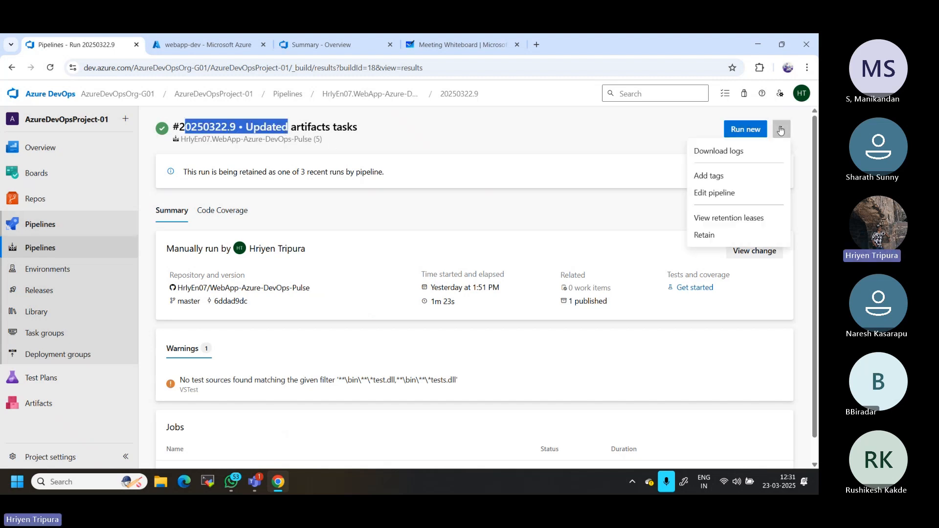
pyautogui.click(715, 193)
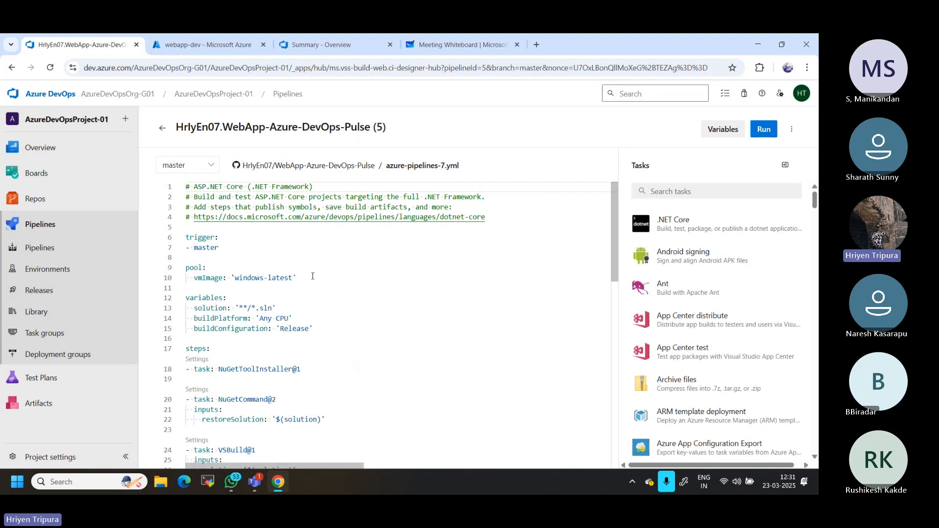
pyautogui.click(787, 166)
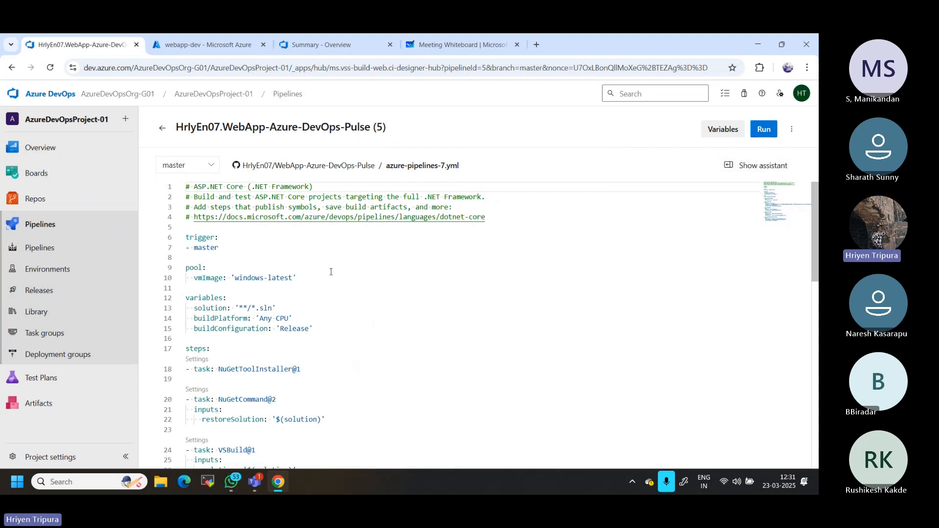
# - Examine the trigger, pool and variables sections of azure-pipelines-7.yml
pyautogui.click(197, 238)
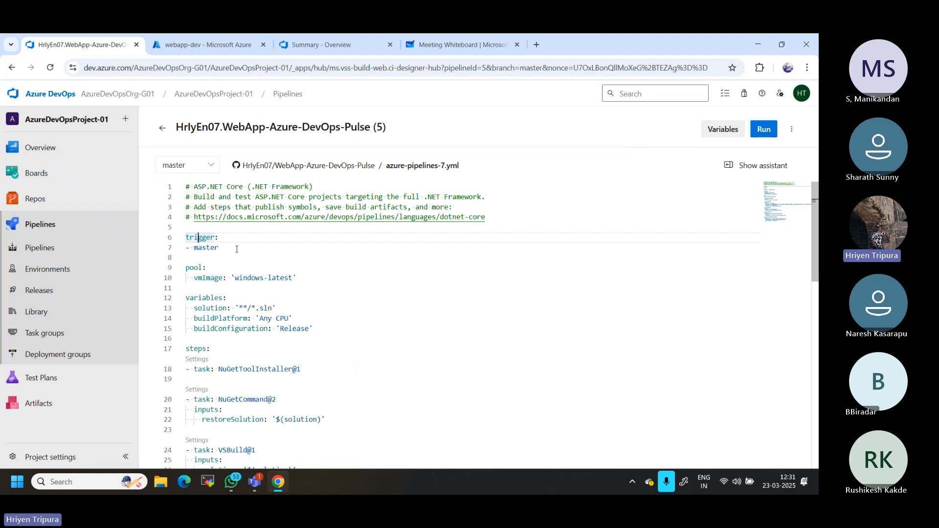
pyautogui.click(207, 248)
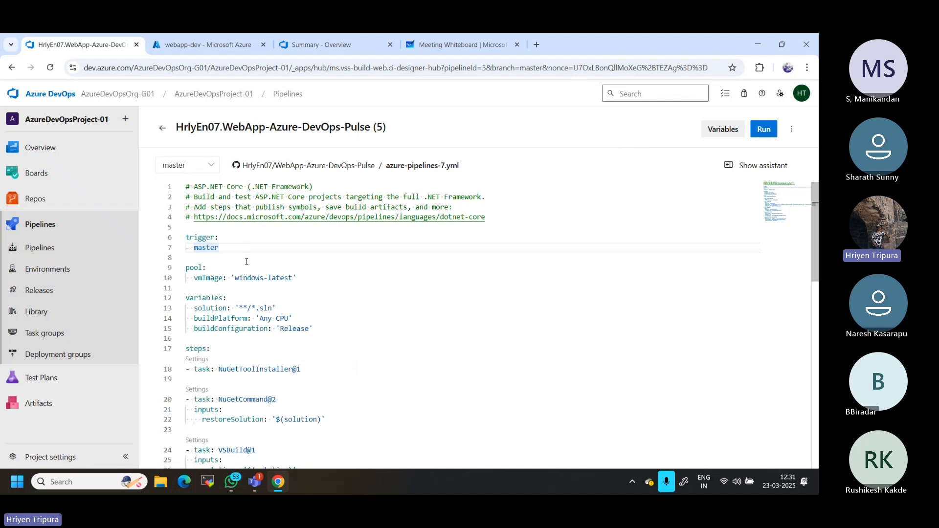
pyautogui.click(195, 269)
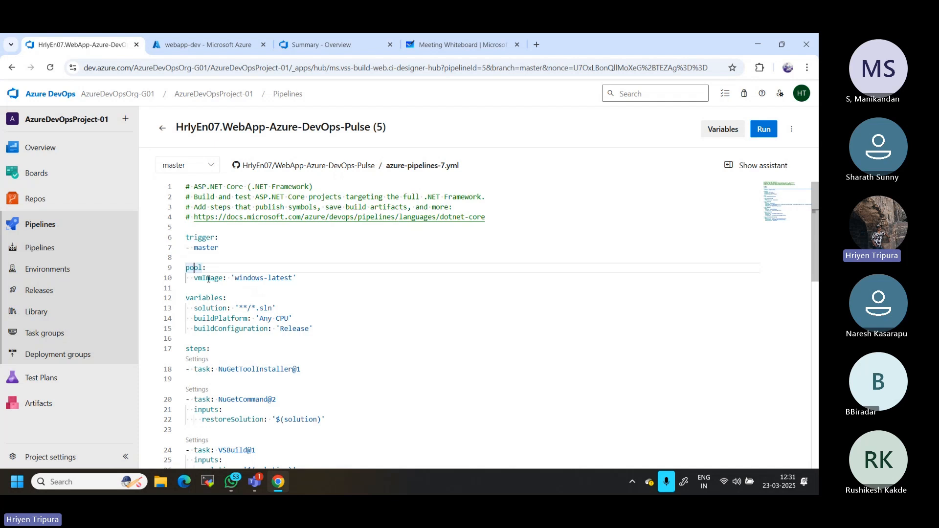
pyautogui.click(208, 279)
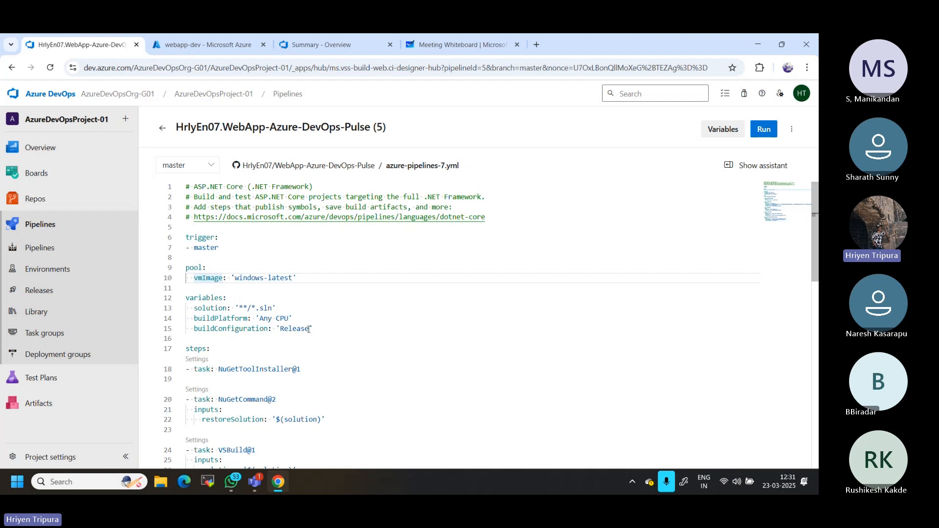
pyautogui.moveTo(311, 329); pyautogui.dragTo(187, 289)
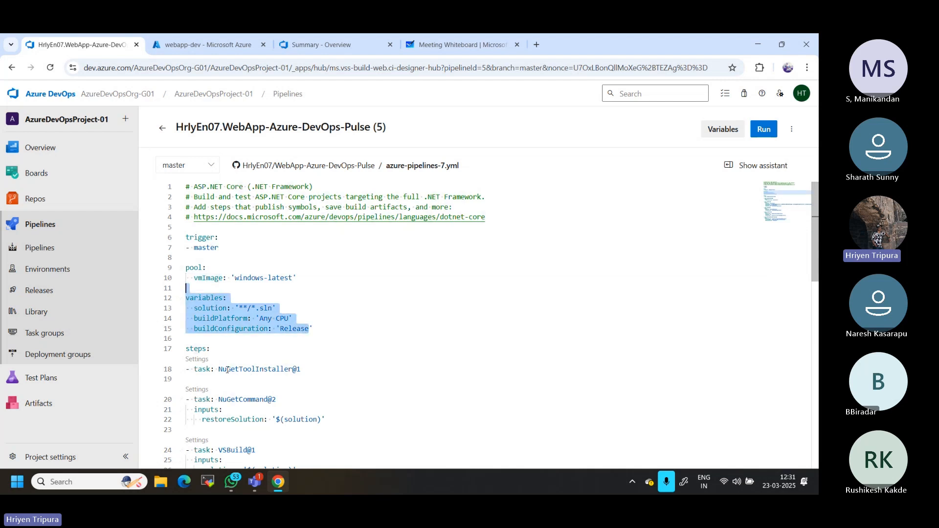
pyautogui.click(242, 339)
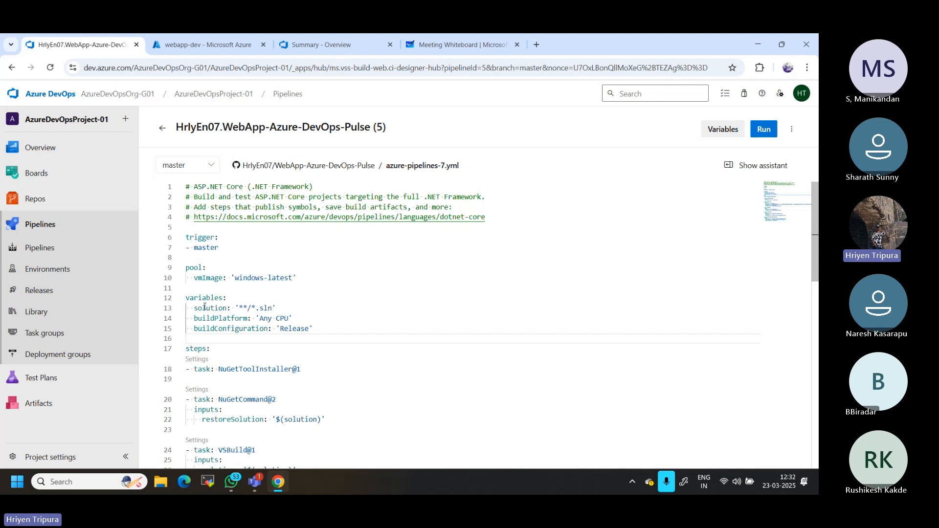
pyautogui.click(299, 308)
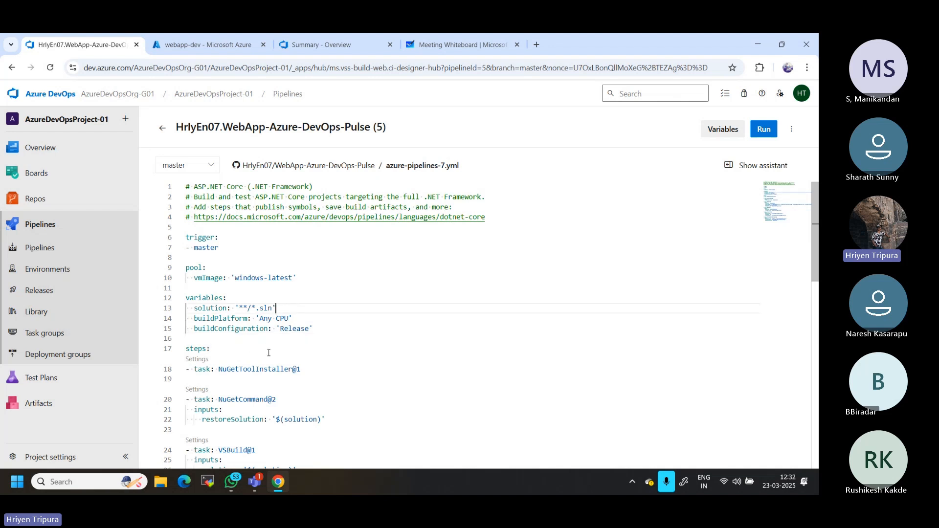
# - Examine the NuGetToolInstaller@1 task's description under steps and open that task's settings
pyautogui.scroll(-3, 268, 353)
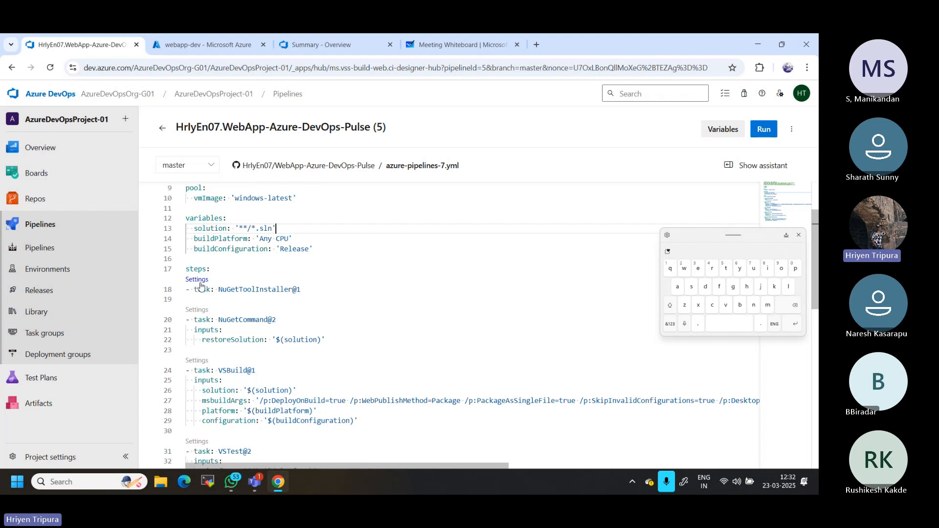
pyautogui.click(257, 289)
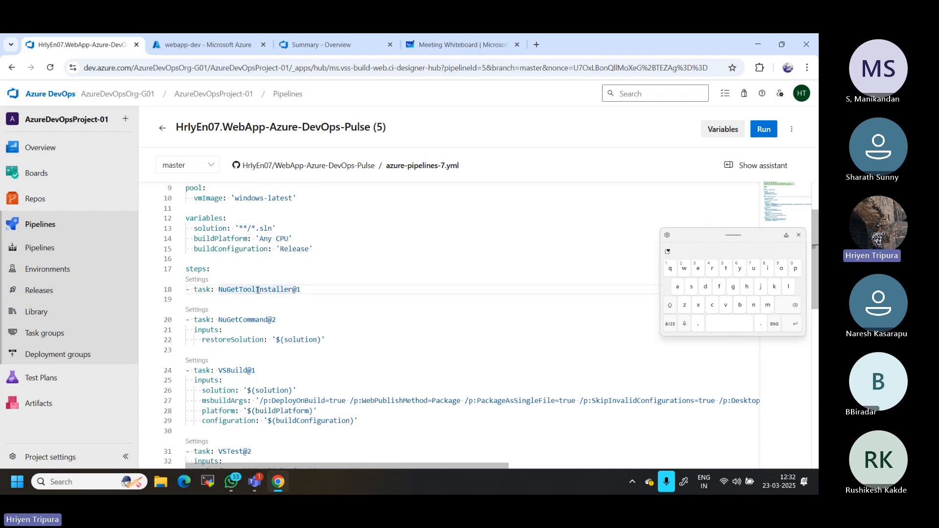
pyautogui.moveTo(237, 292)
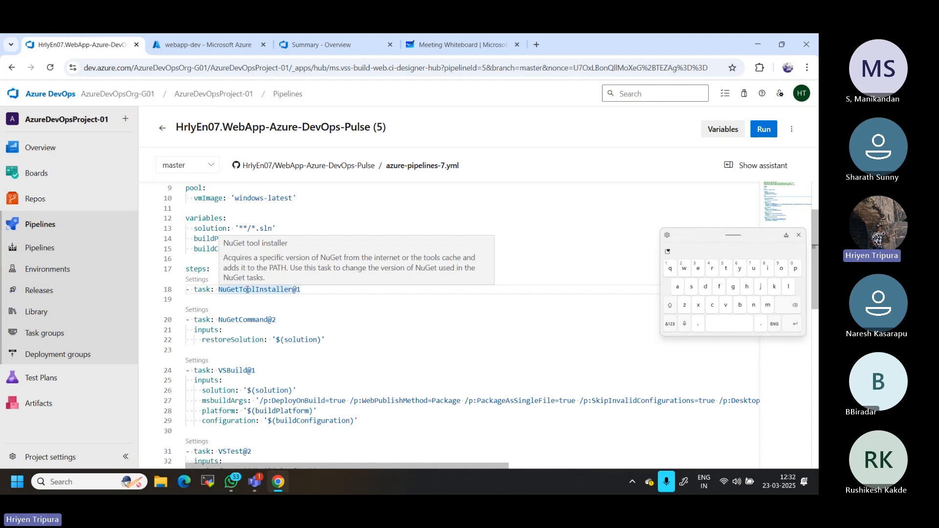
pyautogui.click(273, 290)
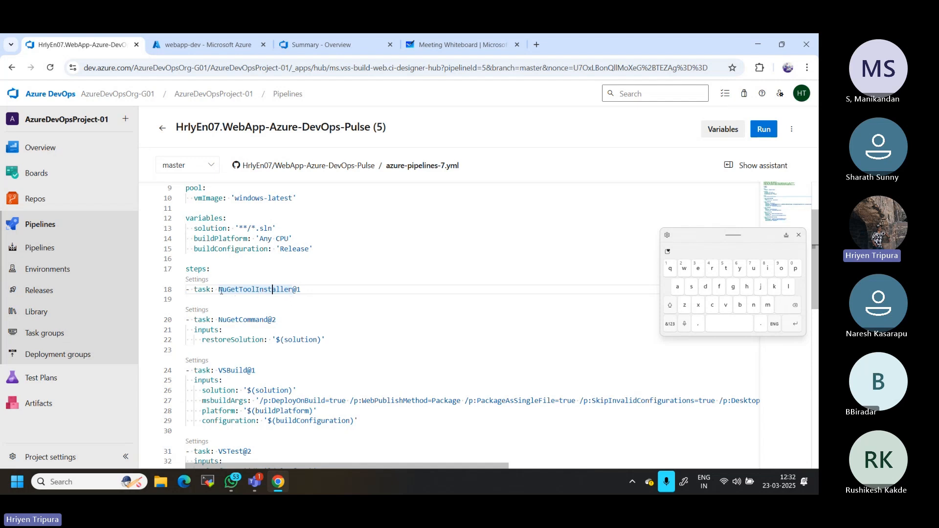
pyautogui.moveTo(220, 290); pyautogui.dragTo(305, 290)
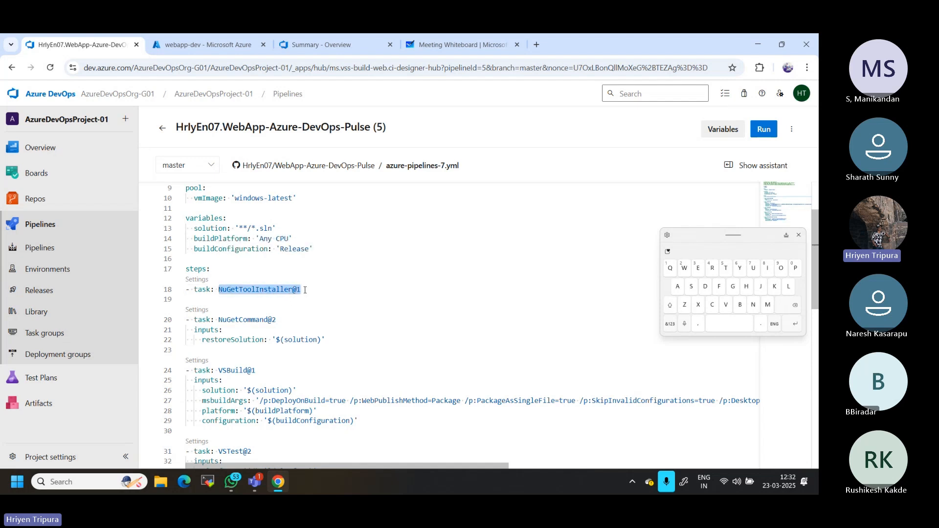
pyautogui.moveTo(305, 290)
pyautogui.click(197, 280)
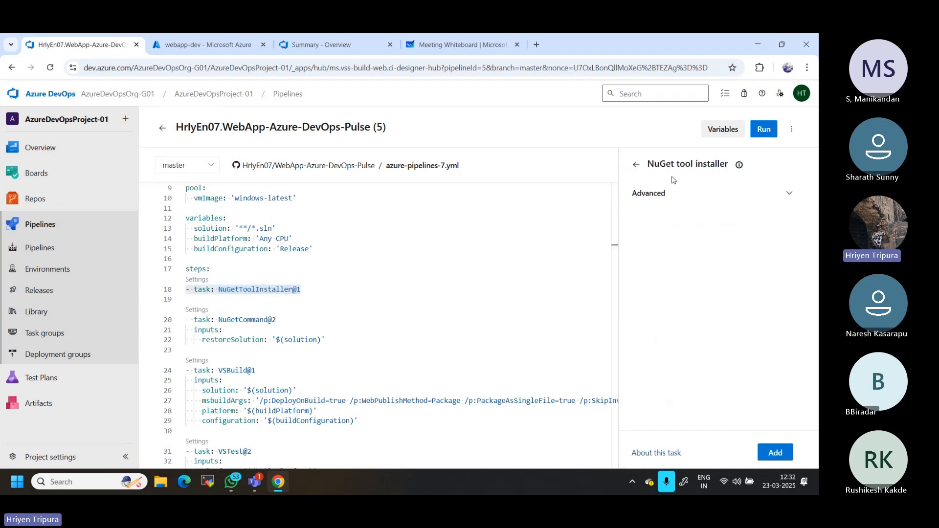
# - Examine the NuGet tool installer's advanced options, close that task's settings and open the NuGetCommand@2 task's settings
pyautogui.click(670, 195)
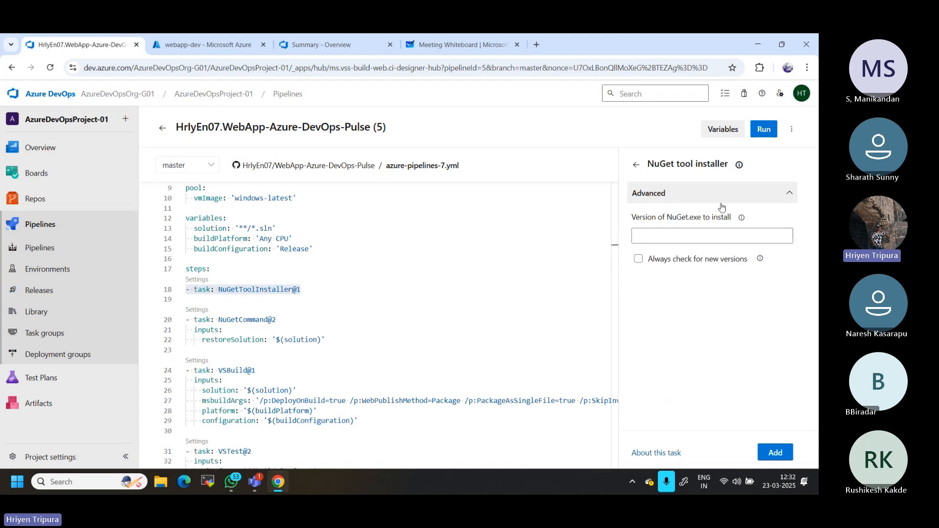
pyautogui.click(637, 164)
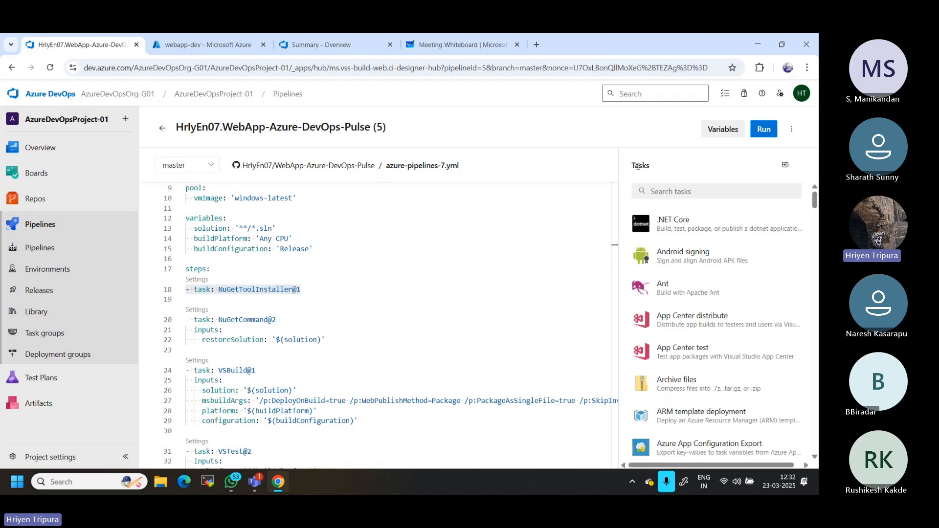
pyautogui.click(197, 310)
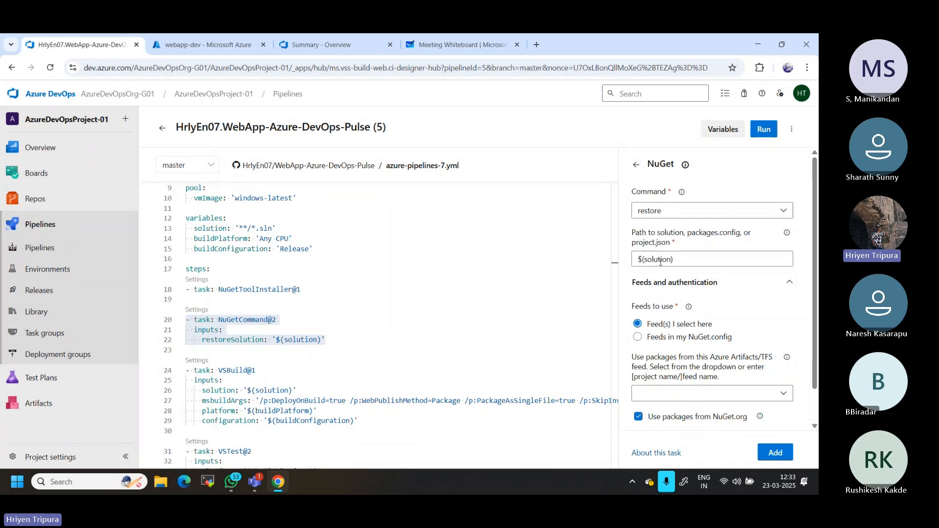
# - Open the VSBuild@1 task's settings and read its MSBuild arguments through to the end
pyautogui.click(197, 361)
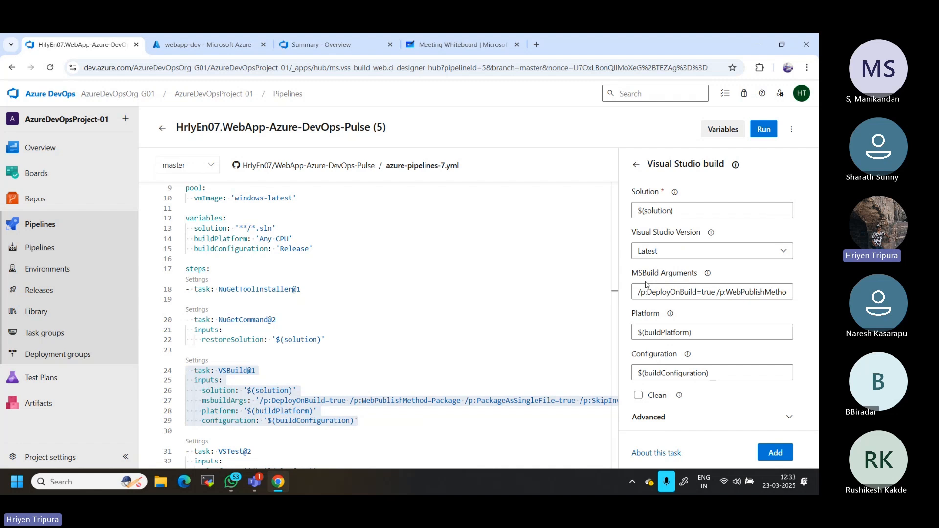
pyautogui.moveTo(638, 292); pyautogui.dragTo(801, 287)
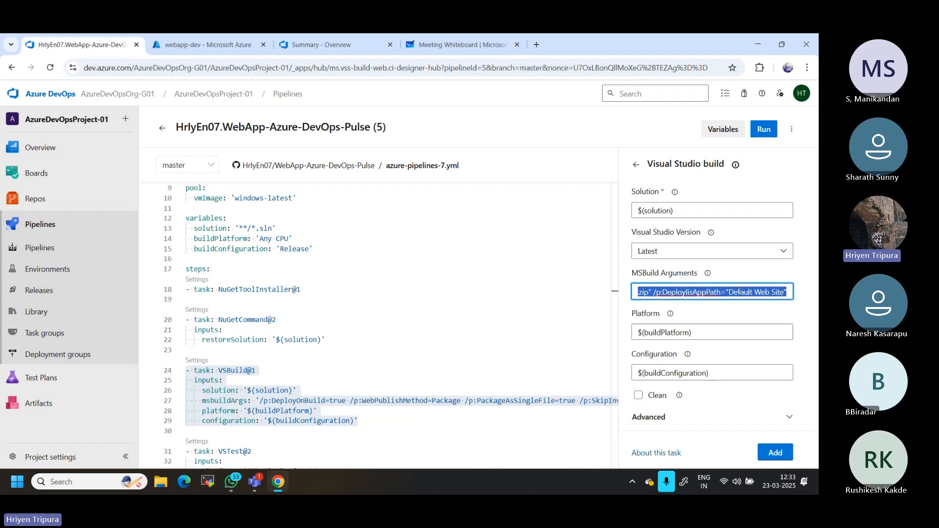
pyautogui.click(740, 292)
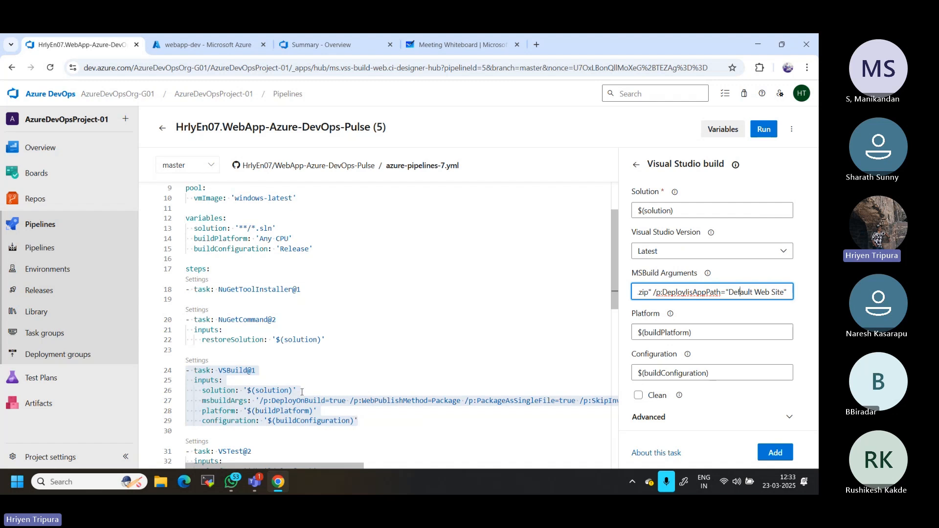
# - Open the VSTest@2 task's settings and examine its test files and search folder
pyautogui.scroll(-2, 302, 392)
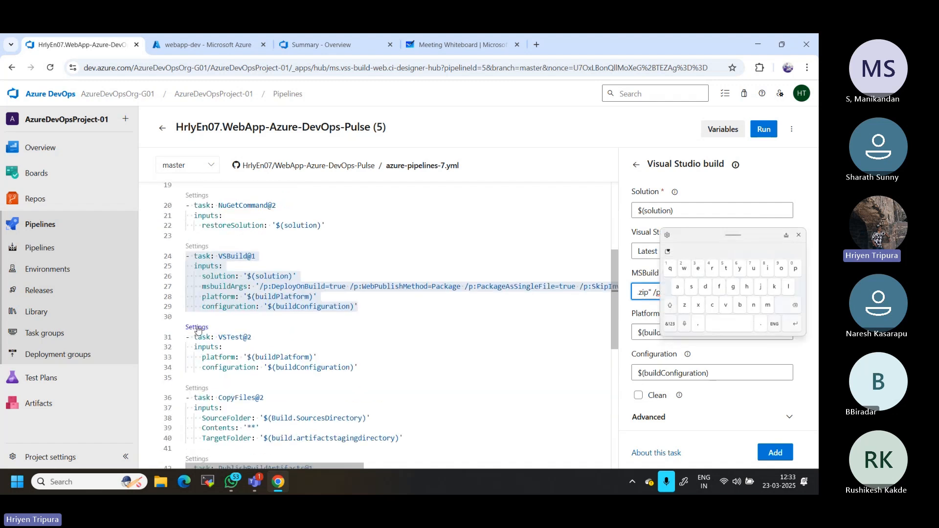
pyautogui.click(198, 328)
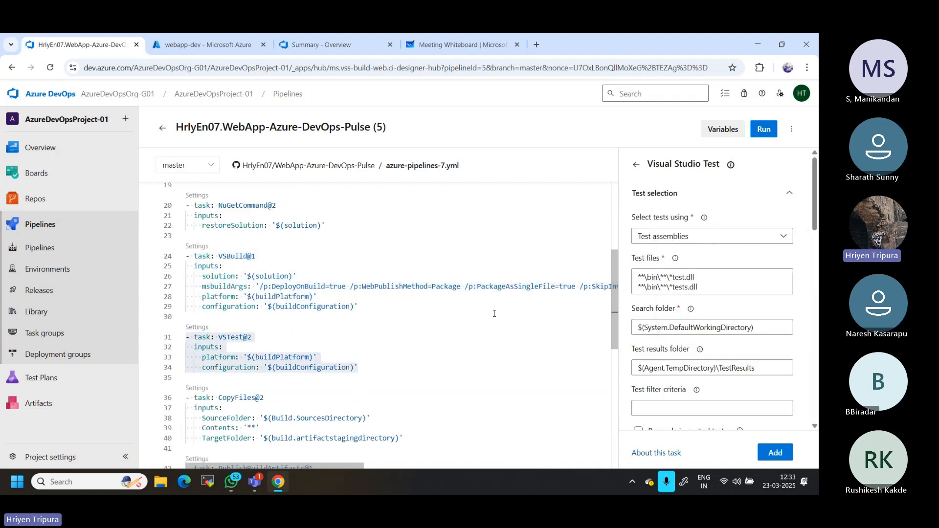
pyautogui.click(683, 277)
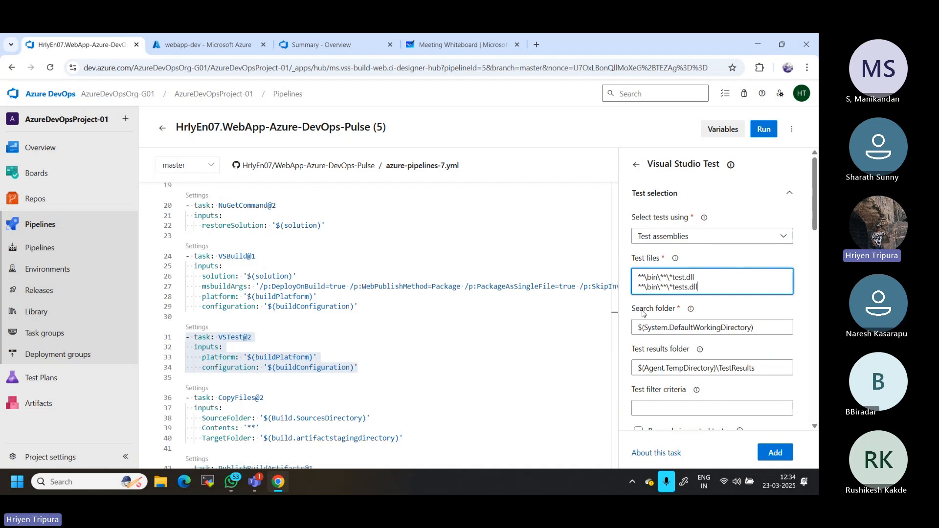
pyautogui.click(663, 328)
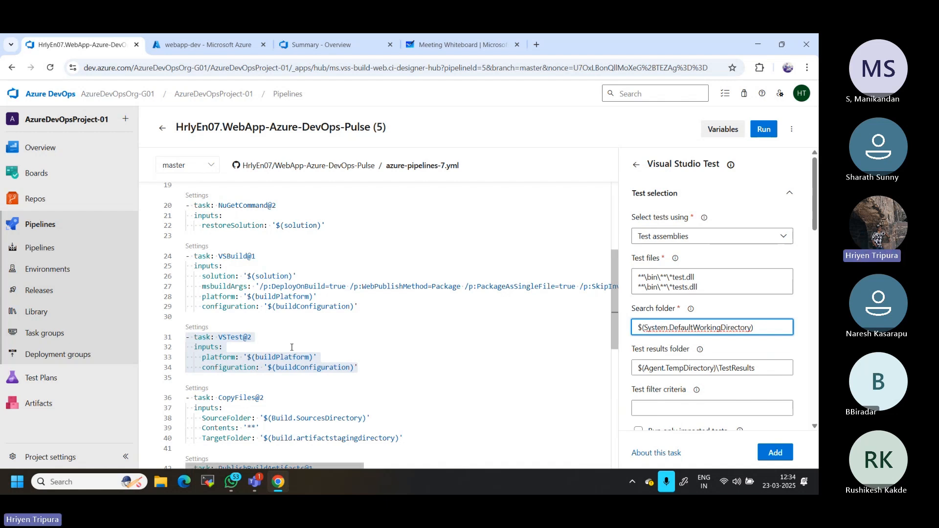
# - Open the CopyFiles@2 task's settings, and review the YAML's variables and the tasks that precede it
pyautogui.click(195, 389)
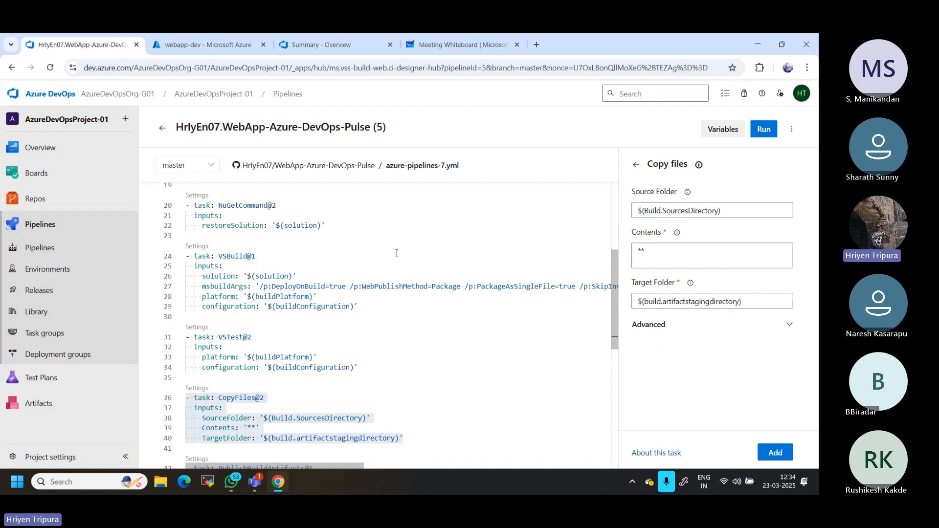
pyautogui.scroll(5, 397, 253)
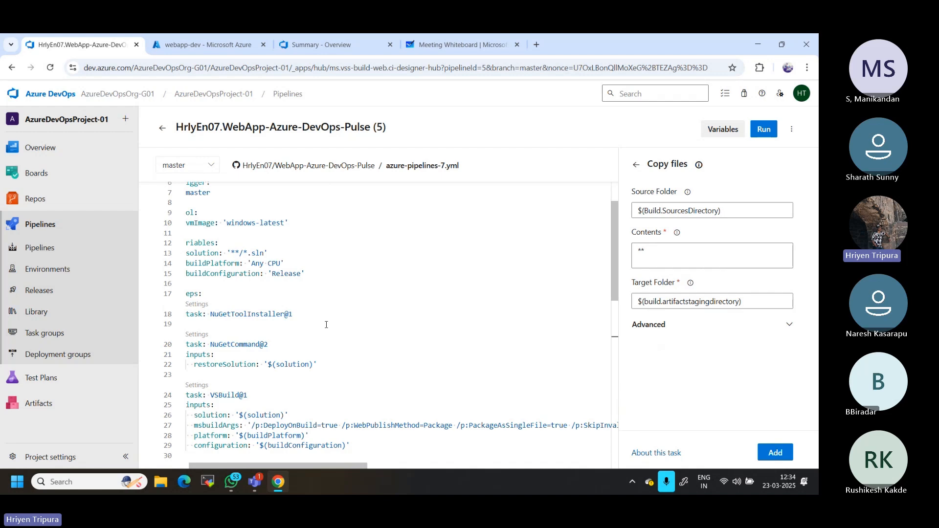
pyautogui.scroll(-3, 326, 325)
pyautogui.hscroll(-1, 327, 325)
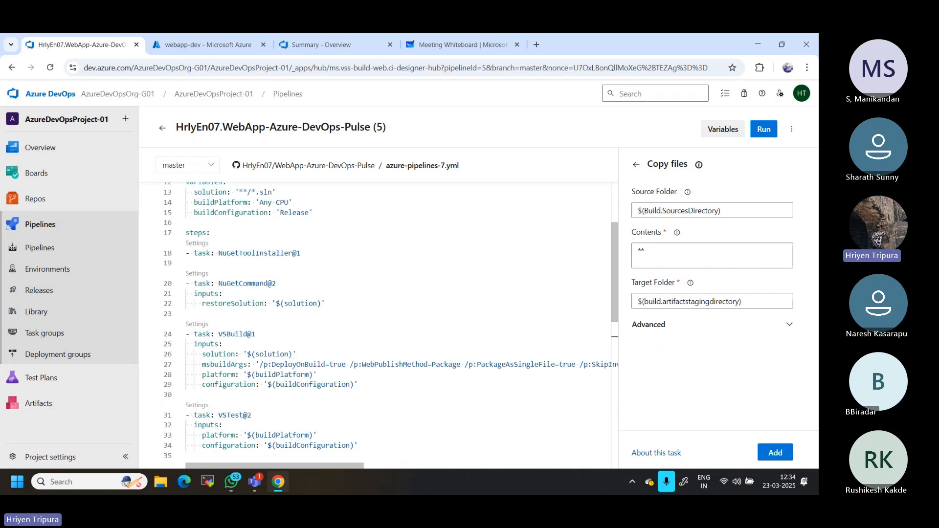
pyautogui.scroll(2, 327, 325)
pyautogui.scroll(3, 327, 325)
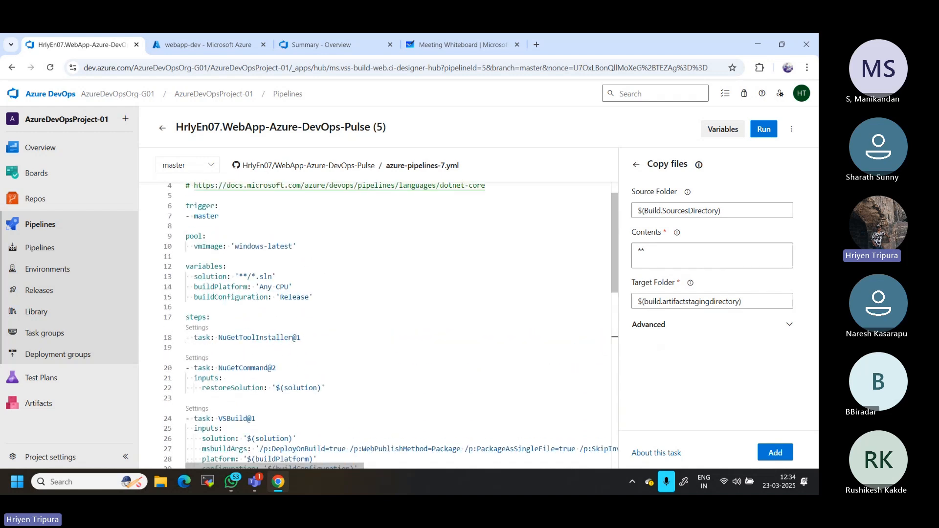
pyautogui.scroll(-4, 326, 325)
pyautogui.scroll(3, 390, 326)
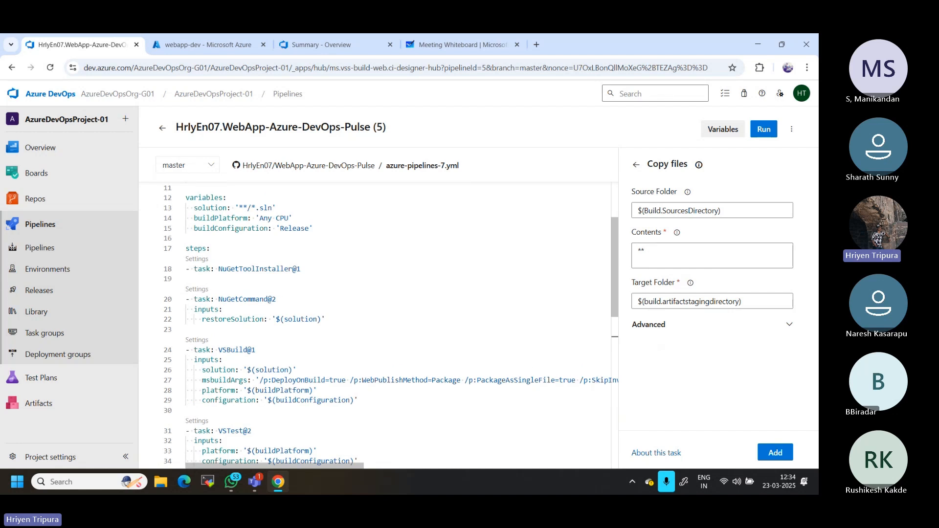
pyautogui.scroll(-4, 391, 326)
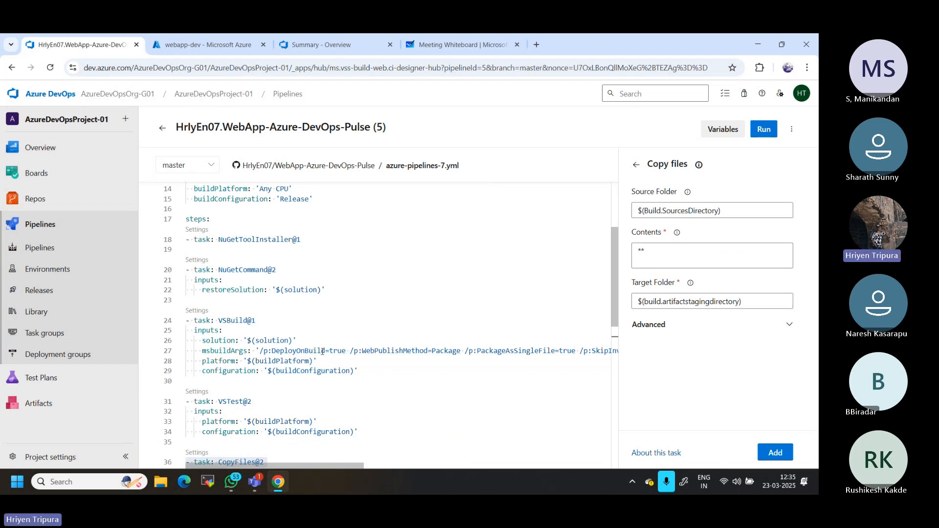
pyautogui.click(272, 315)
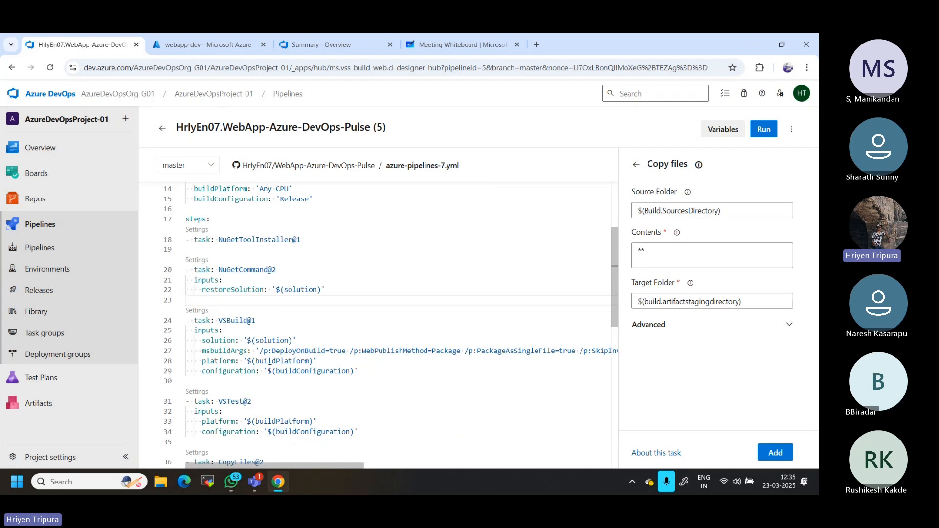
# - Reopen the CopyFiles@2 task's settings and examine its description and its source folder input in the YAML
pyautogui.scroll(-5, 271, 368)
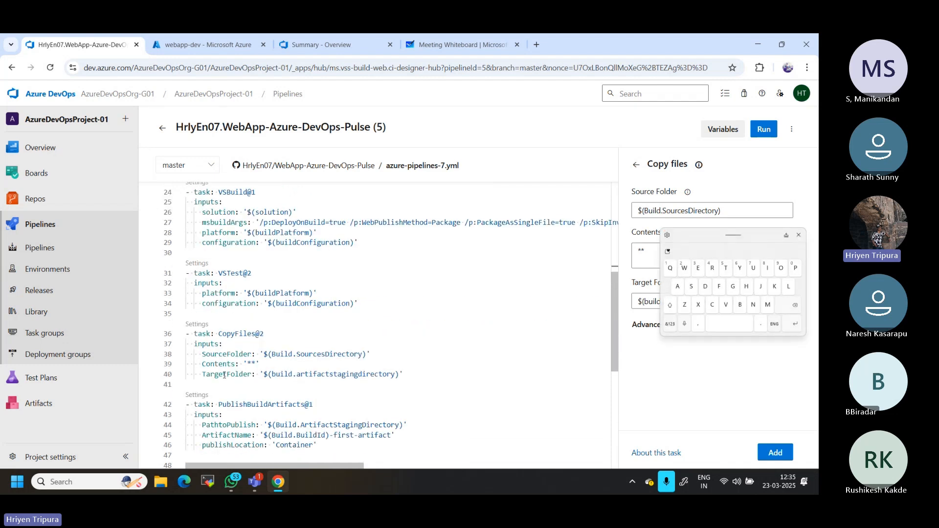
pyautogui.click(198, 326)
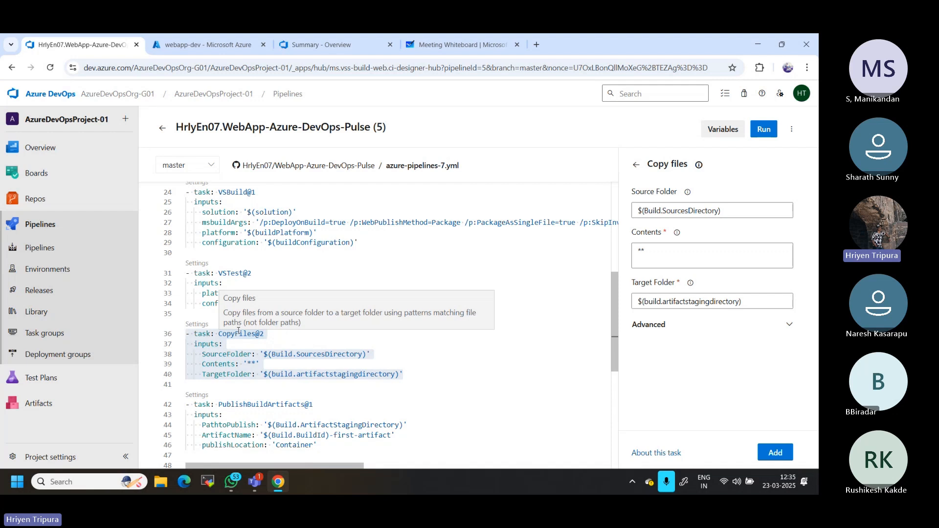
pyautogui.click(292, 352)
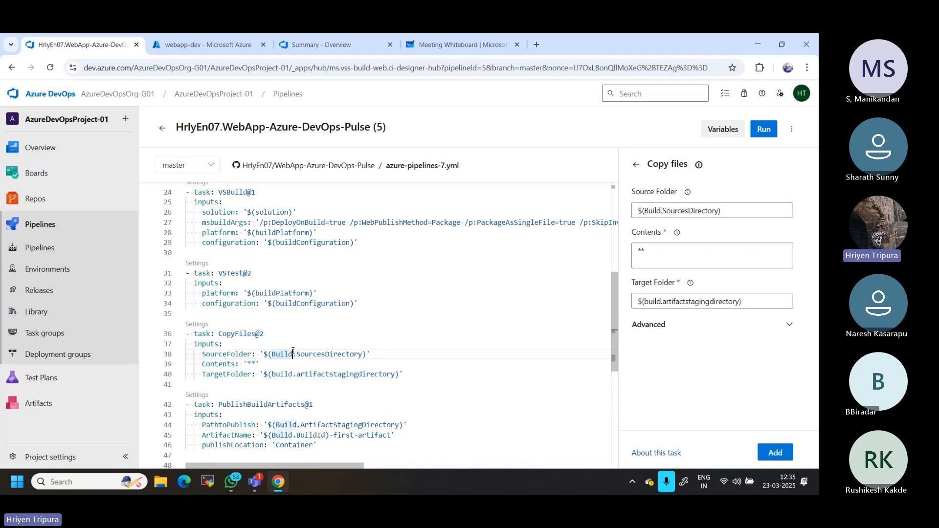
pyautogui.click(227, 335)
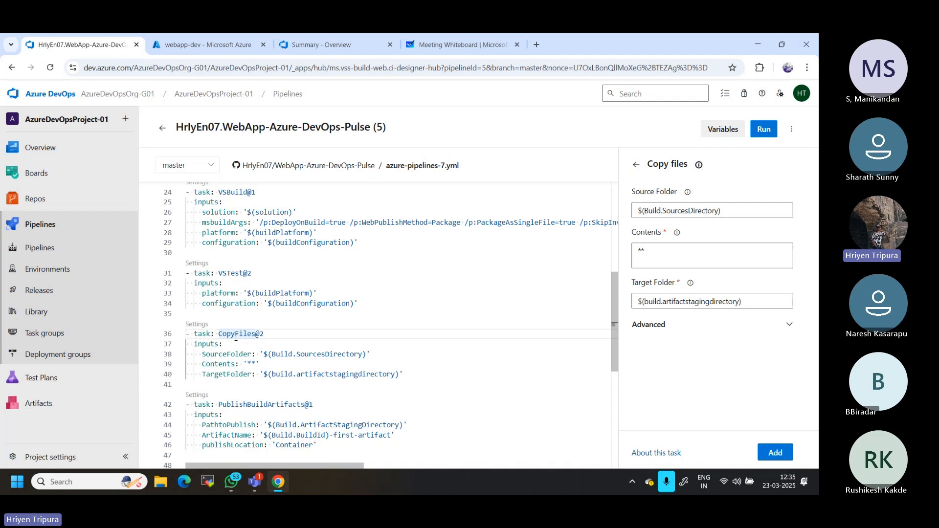
pyautogui.click(201, 334)
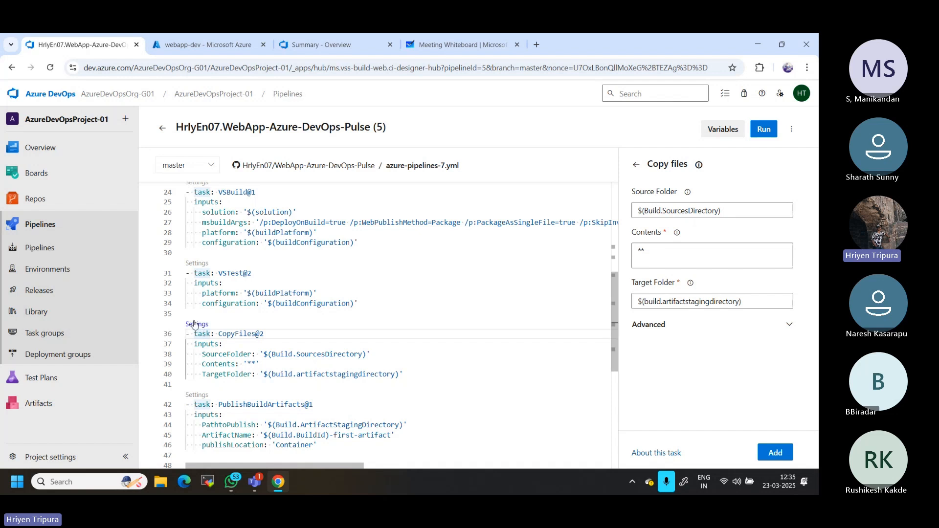
pyautogui.moveTo(246, 335)
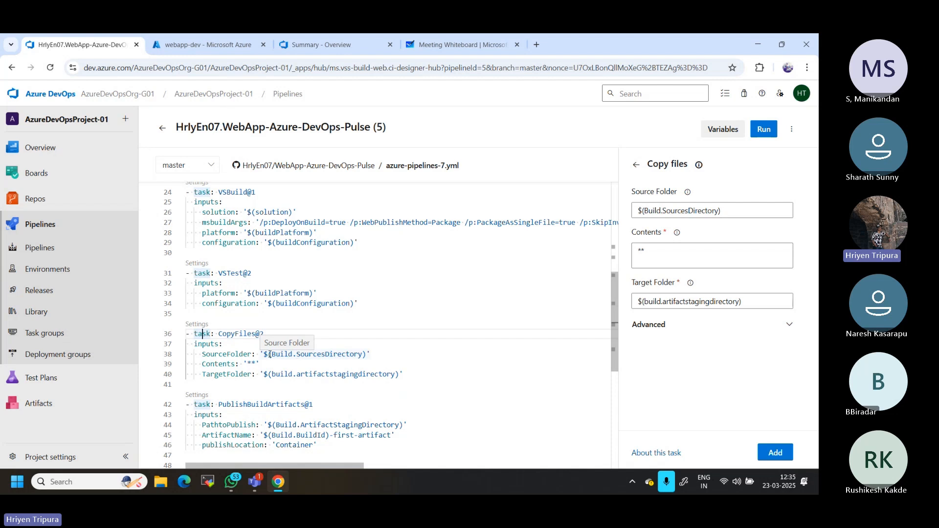
# - Copy Build.SourcesDirectory from the CopyFiles@2 source folder and search Google for it in a new browser tab
pyautogui.click(273, 354)
pyautogui.moveTo(273, 354); pyautogui.dragTo(363, 353)
pyautogui.hotkey('ctrl', 'c')
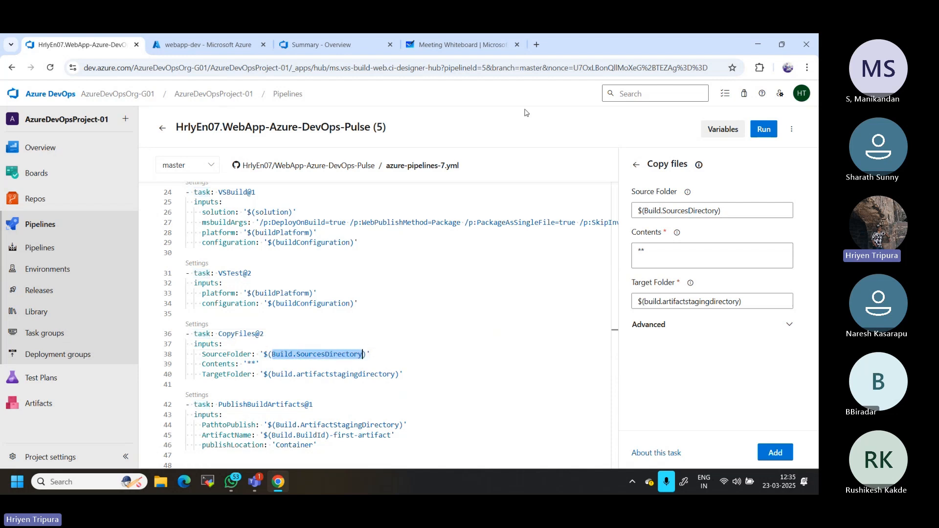
pyautogui.click(537, 45)
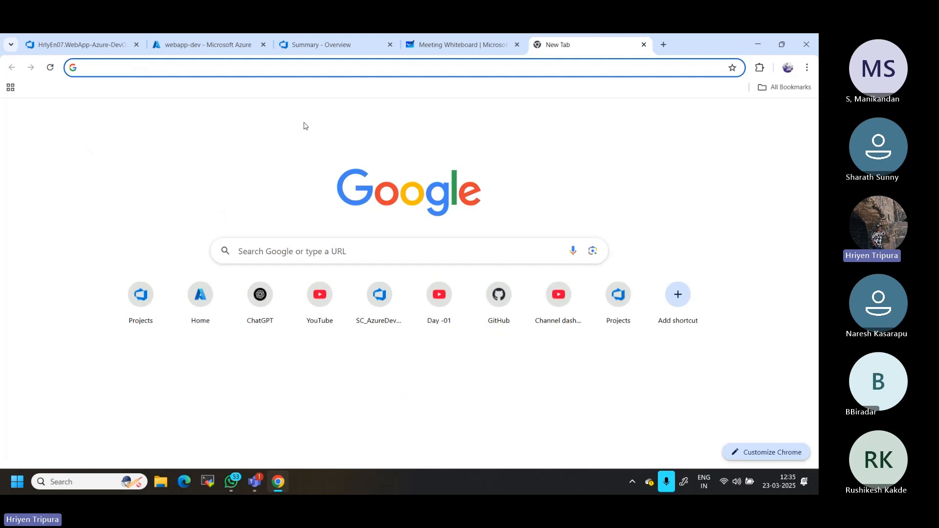
pyautogui.hotkey('ctrl', 'v')
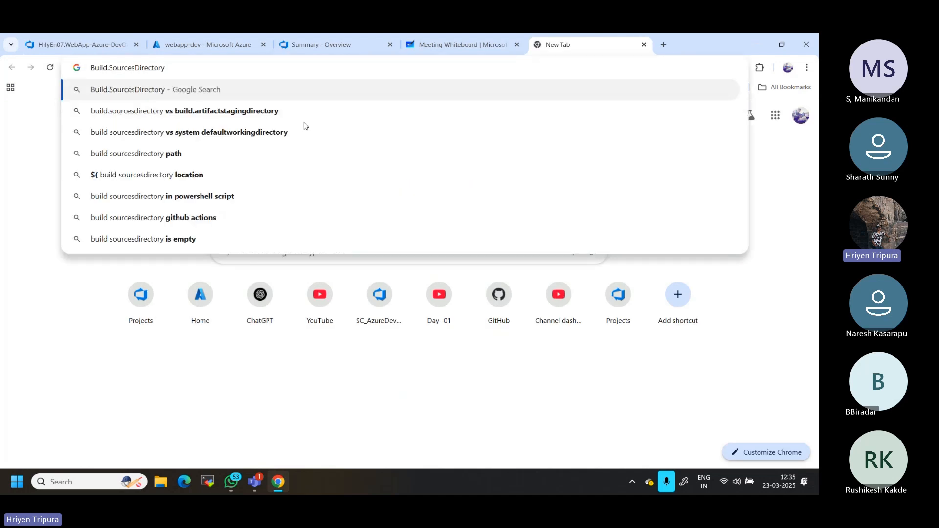
pyautogui.press('Return')
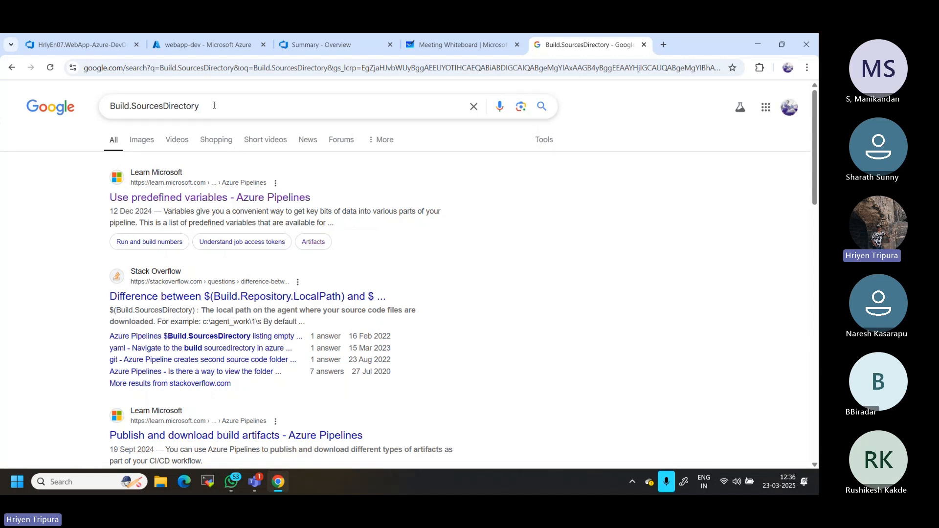
# - Open Microsoft Learn's "Use predefined variables" article and find the Build.SourcesDirectory entry in its variable table
pyautogui.click(171, 201)
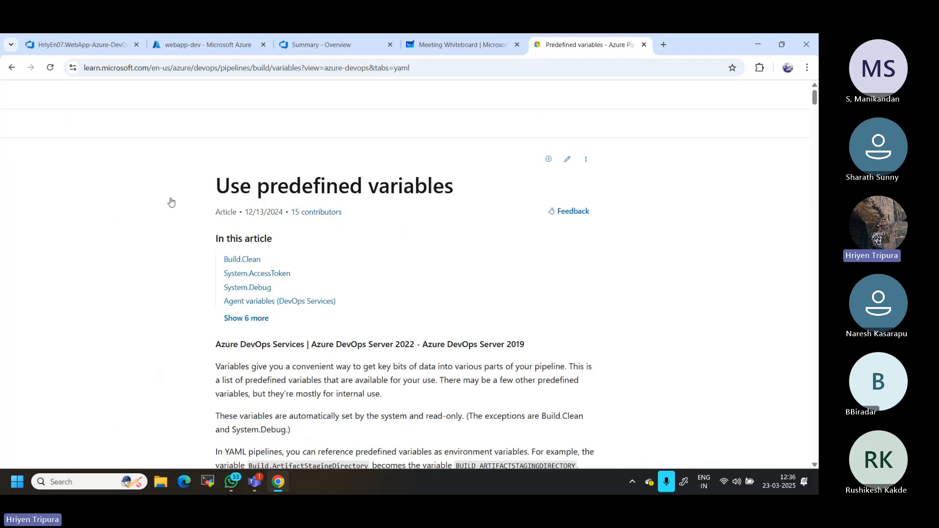
pyautogui.scroll(-3, 391, 314)
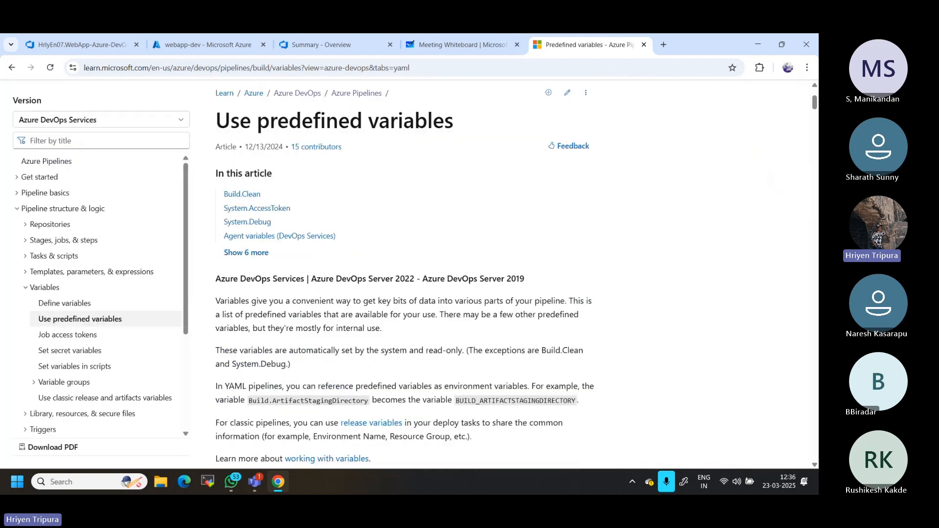
pyautogui.scroll(2, 391, 314)
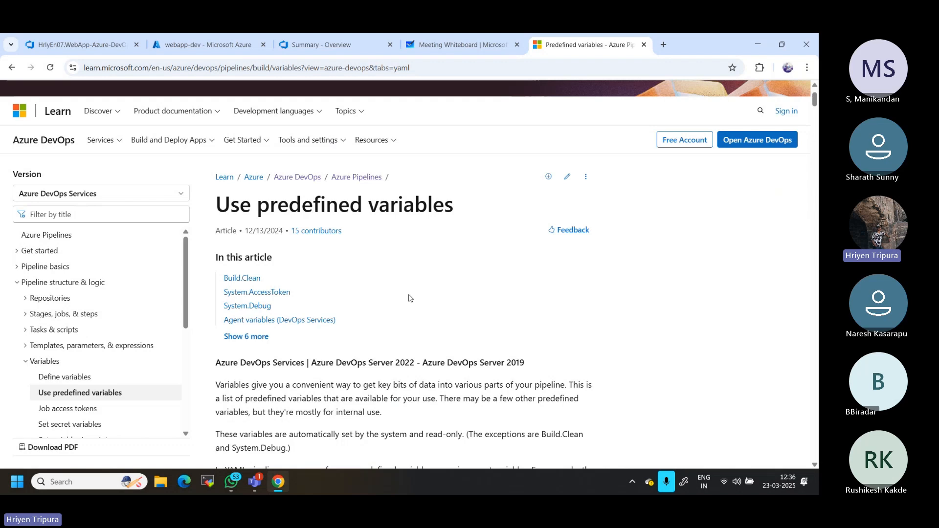
pyautogui.hotkey('ctrl', 'f')
pyautogui.hotkey('ctrl', 'v')
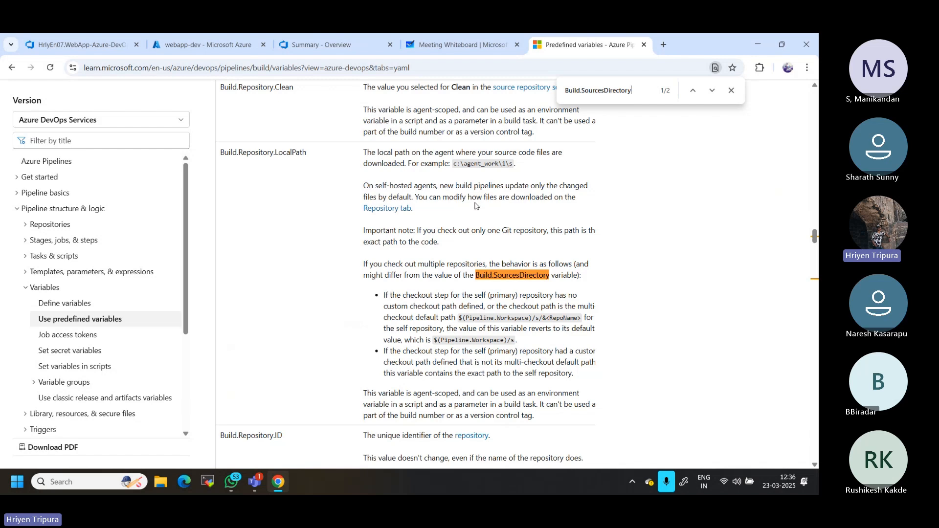
pyautogui.press('Return')
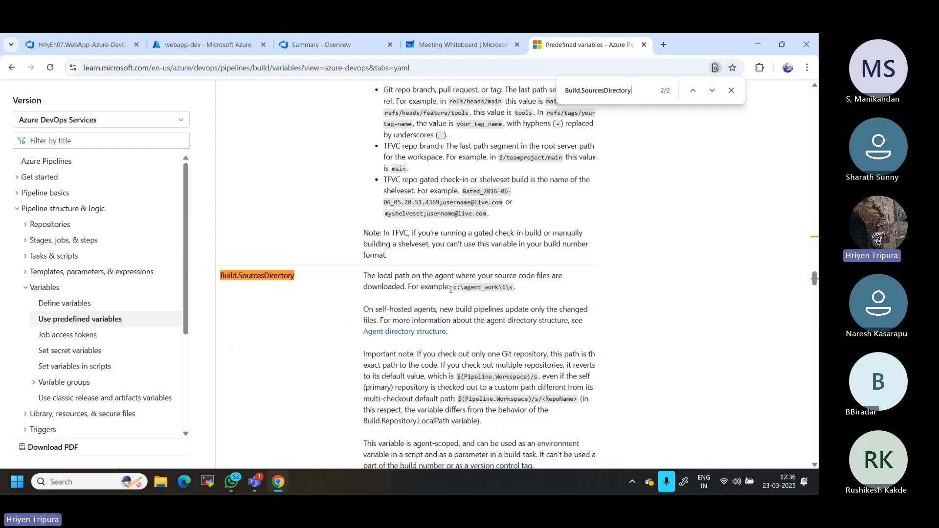
# - Highlight the example path c:\agent_work\1\s in the Build.SourcesDirectory description and return to the pipeline's YAML in Azure DevOps
pyautogui.moveTo(452, 287); pyautogui.dragTo(514, 289)
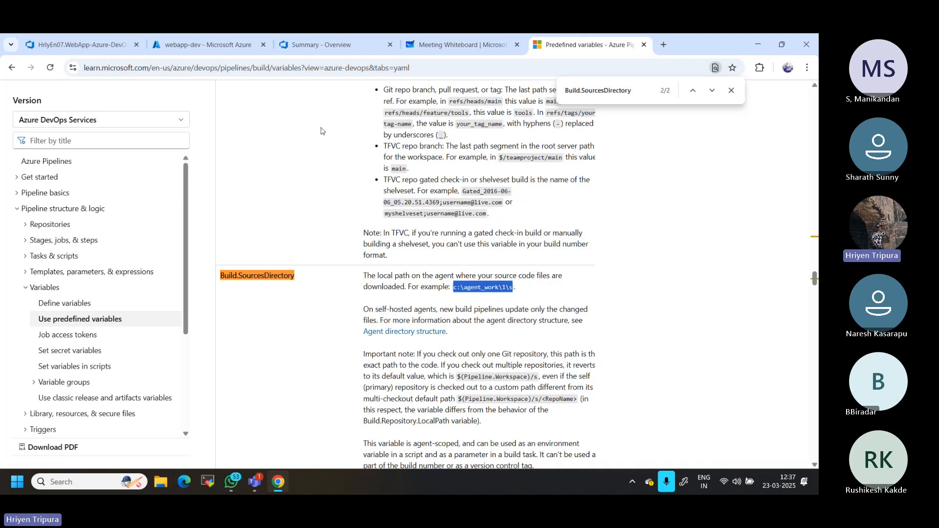
pyautogui.click(204, 49)
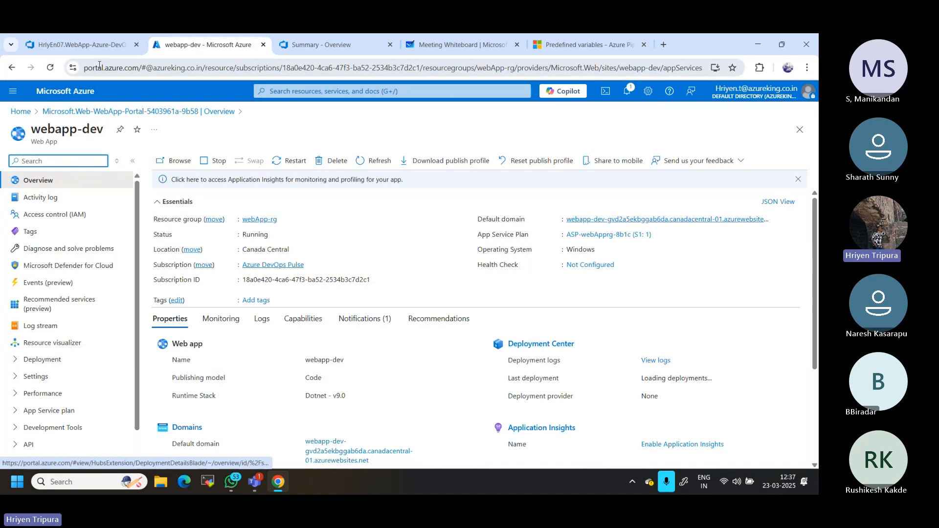
pyautogui.click(76, 45)
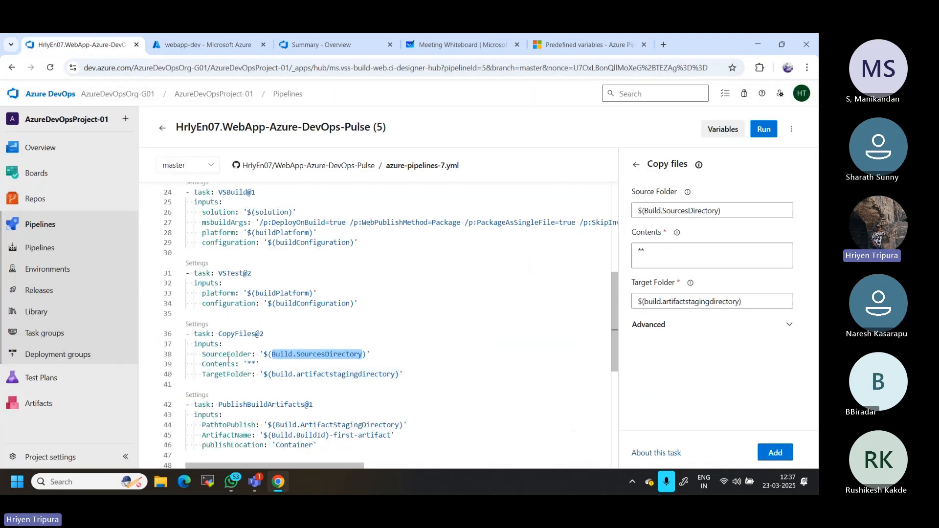
# - Copy build.artifactstagingdirectory from the CopyFiles@2 task's target folder in the YAML
pyautogui.click(294, 354)
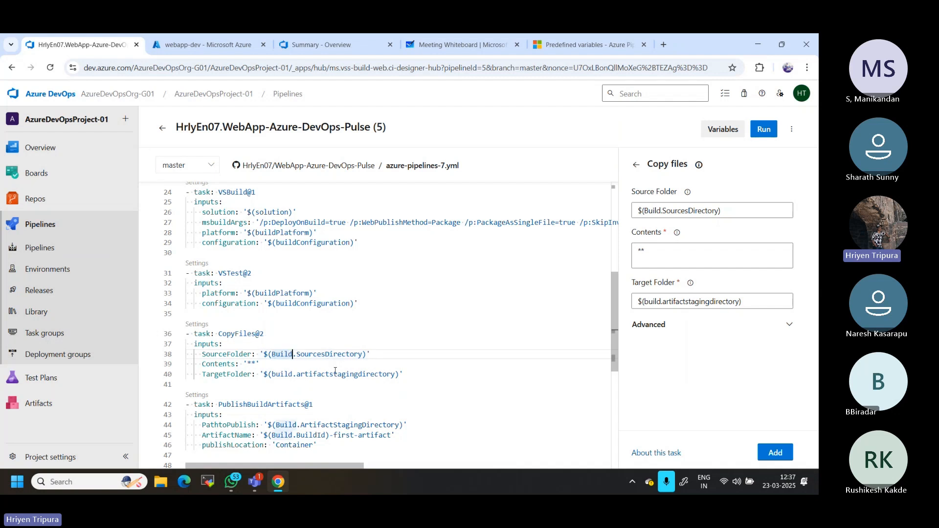
pyautogui.click(276, 375)
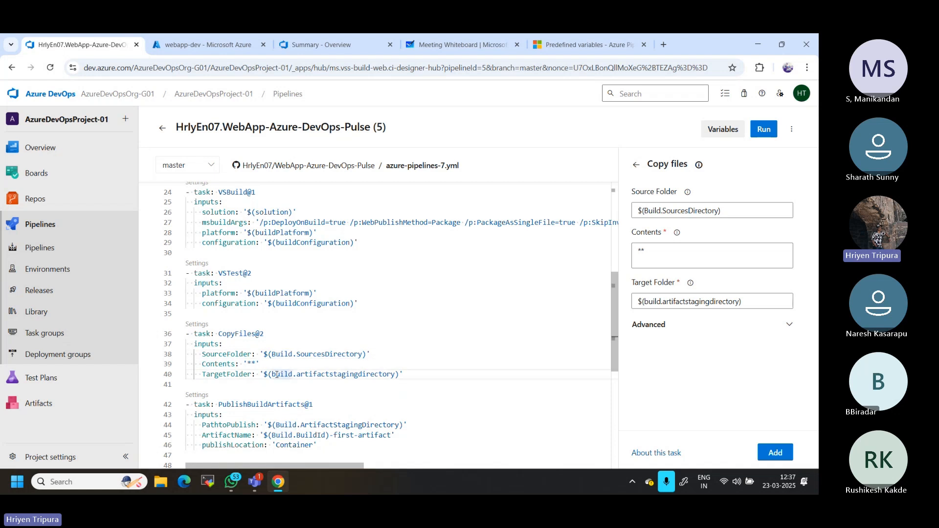
pyautogui.click(338, 375)
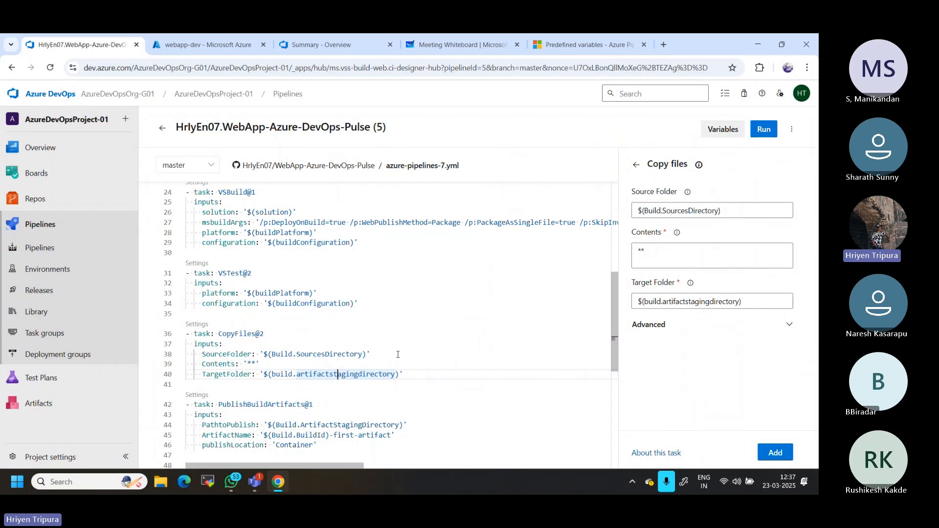
pyautogui.moveTo(273, 375); pyautogui.dragTo(397, 375)
pyautogui.hotkey('ctrl', 'c')
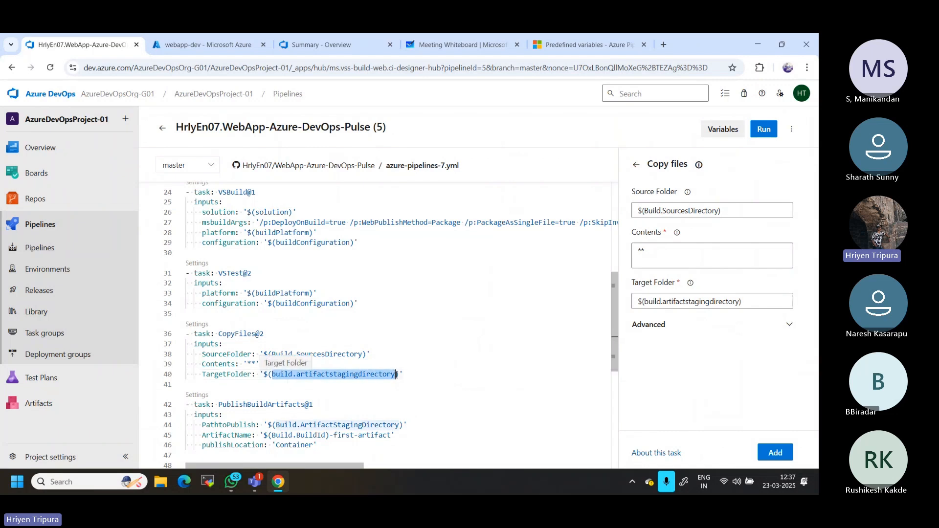
# - Find build.artifactstagingdirectory in Microsoft Learn's predefined variables table, read its description and return to the pipeline's YAML in Azure DevOps
pyautogui.click(576, 42)
pyautogui.click(592, 85)
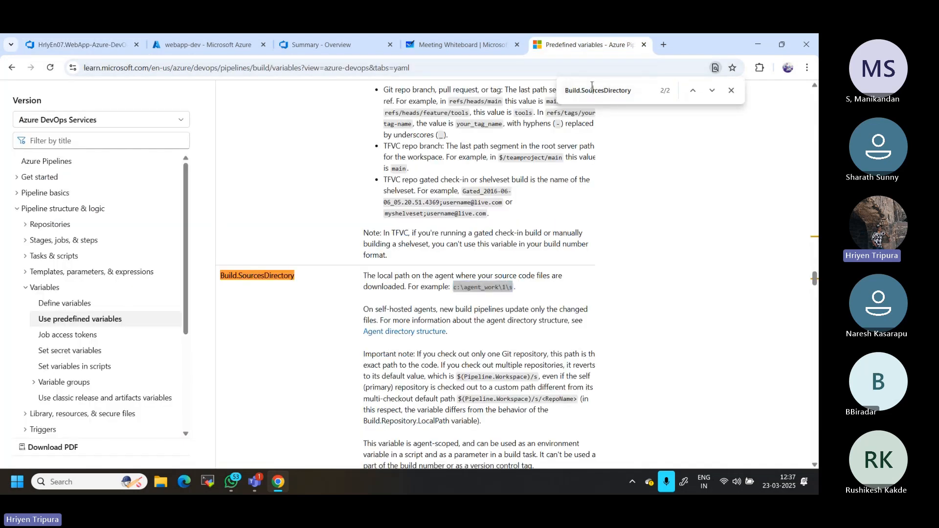
pyautogui.doubleClick(592, 85)
pyautogui.hotkey('ctrl', 'v')
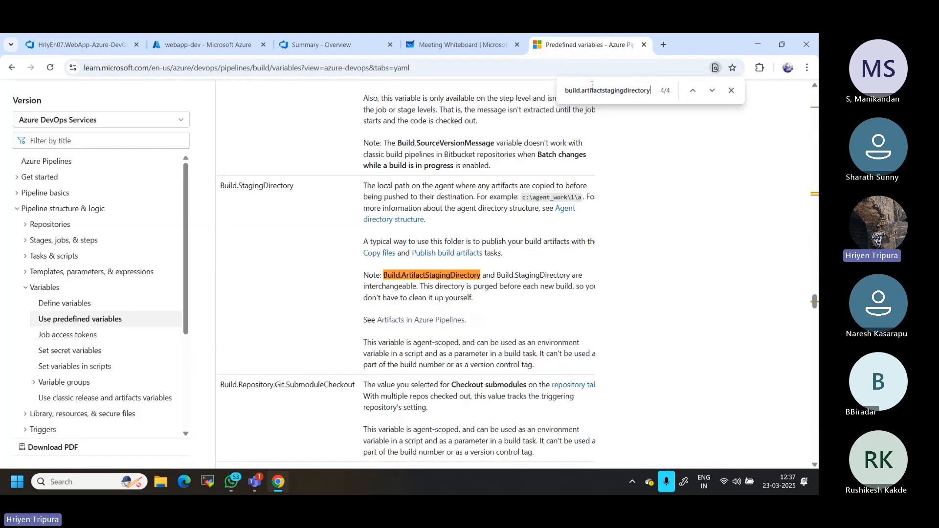
pyautogui.press('Return')
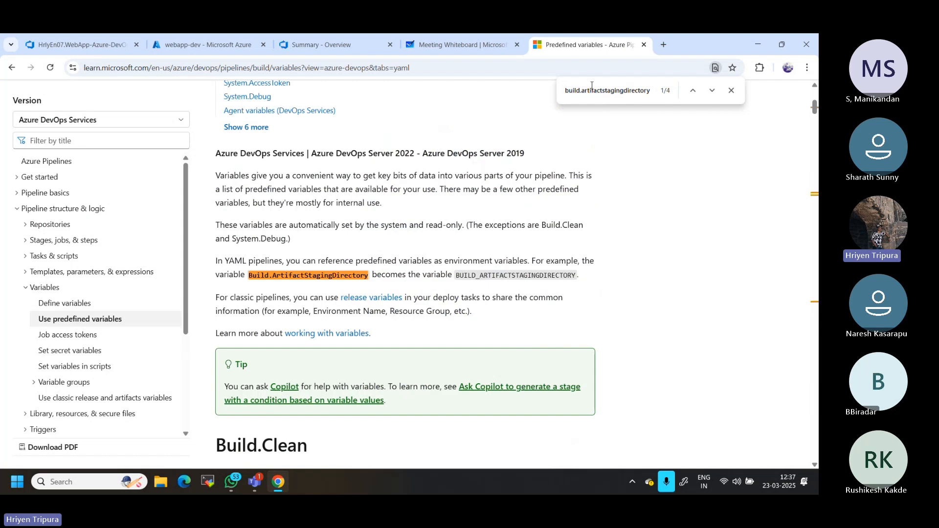
pyautogui.press('Return')
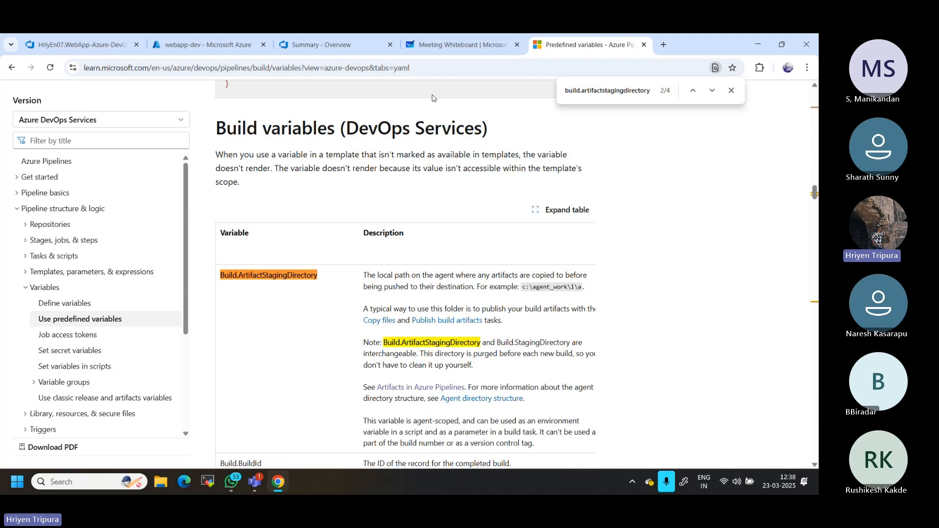
pyautogui.click(216, 46)
pyautogui.click(79, 45)
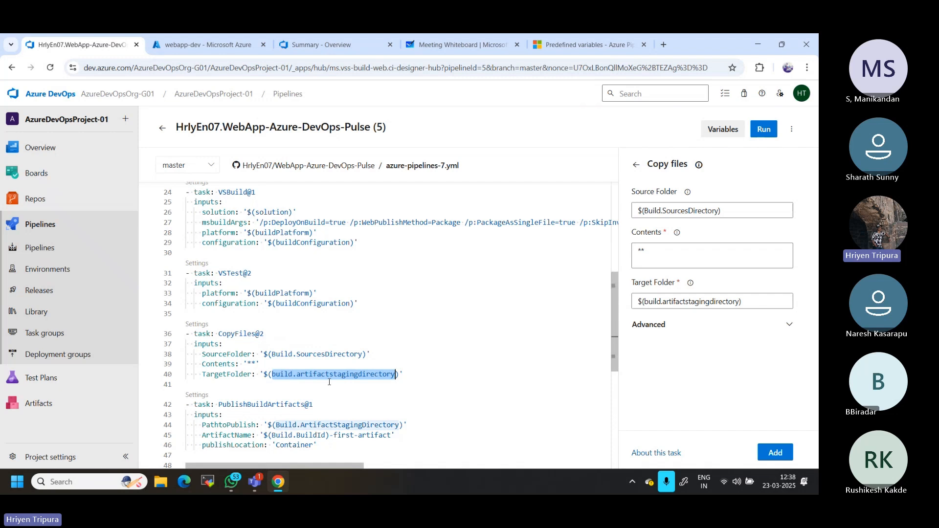
# - Open the PublishBuildArtifacts@1 task's settings and compare its YAML inputs with the CopyFiles@2 target folder
pyautogui.click(198, 398)
pyautogui.scroll(-3, 198, 397)
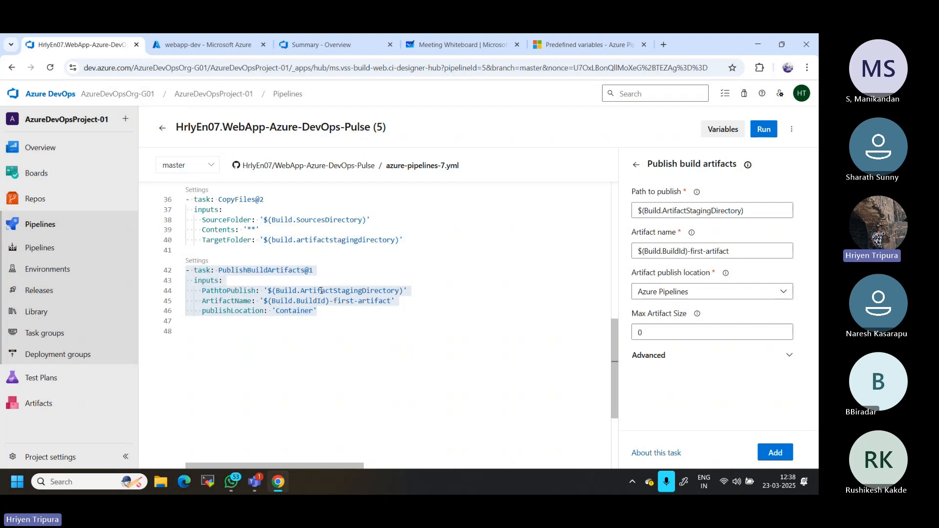
pyautogui.moveTo(282, 242); pyautogui.dragTo(388, 242)
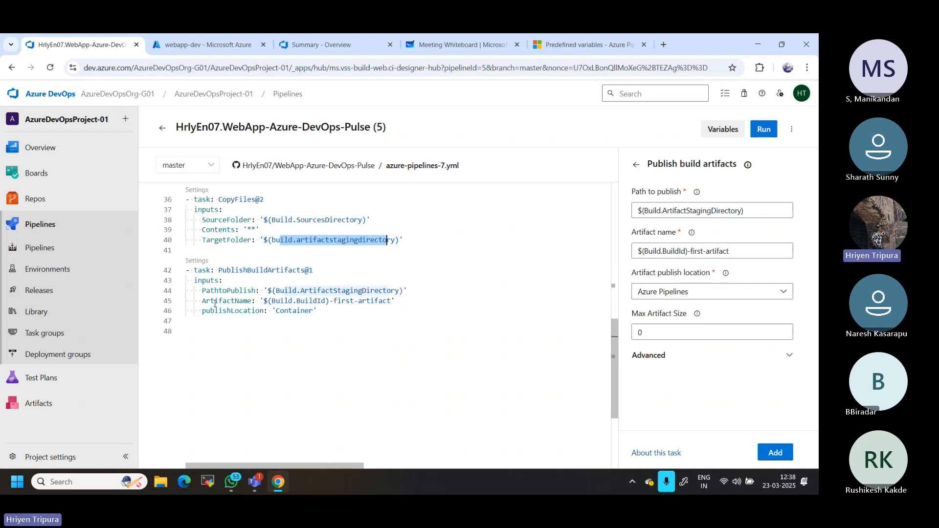
pyautogui.click(280, 312)
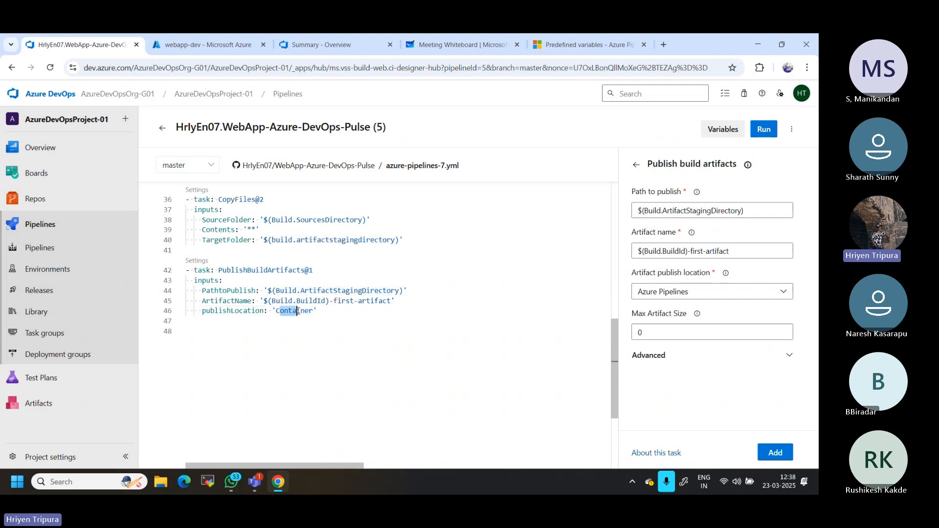
# - Reopen the PublishBuildArtifacts@1 task's settings and examine its path to publish and artifact name
pyautogui.click(198, 262)
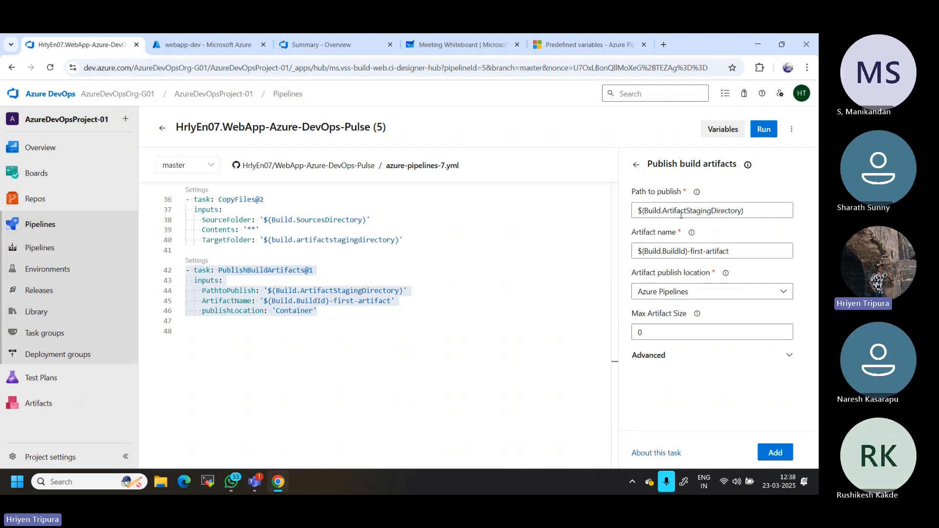
pyautogui.moveTo(751, 213); pyautogui.dragTo(641, 211)
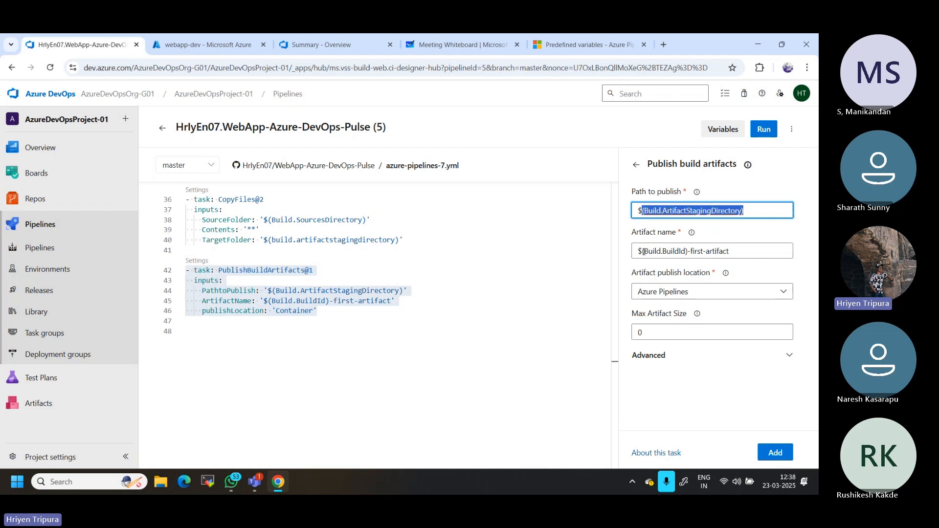
pyautogui.moveTo(640, 251); pyautogui.dragTo(743, 244)
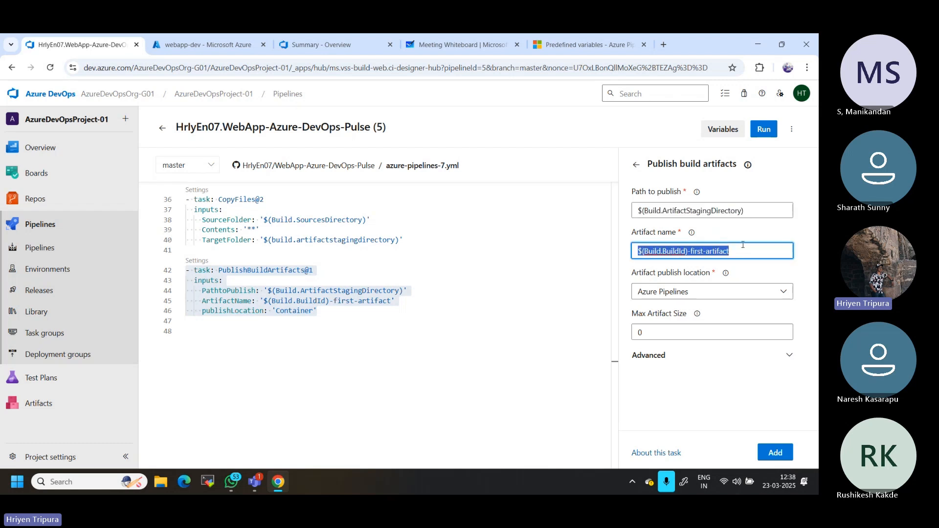
pyautogui.click(743, 244)
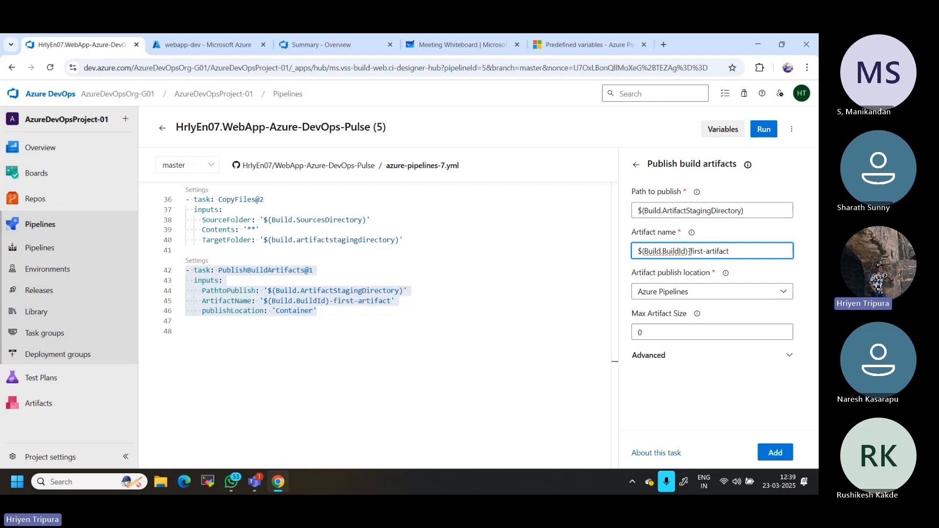
pyautogui.write('-')
# - Review the task's artifact publish location choices, keeping Azure Pipelines, and examine the maximum artifact size and advanced options
pyautogui.click(685, 292)
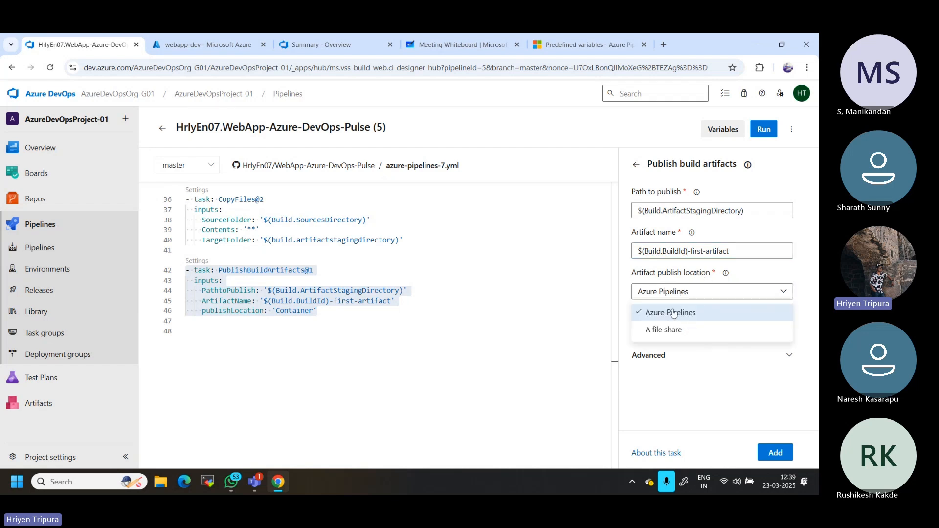
pyautogui.click(668, 318)
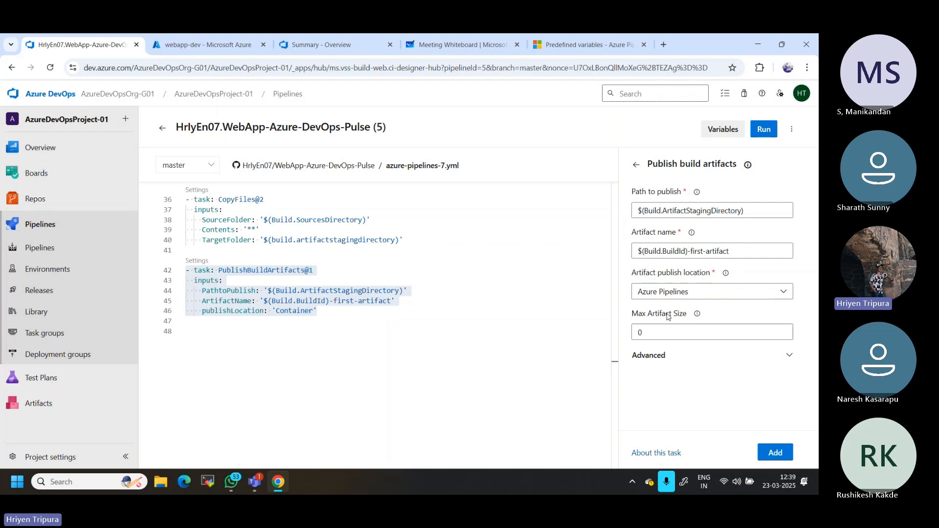
pyautogui.click(684, 295)
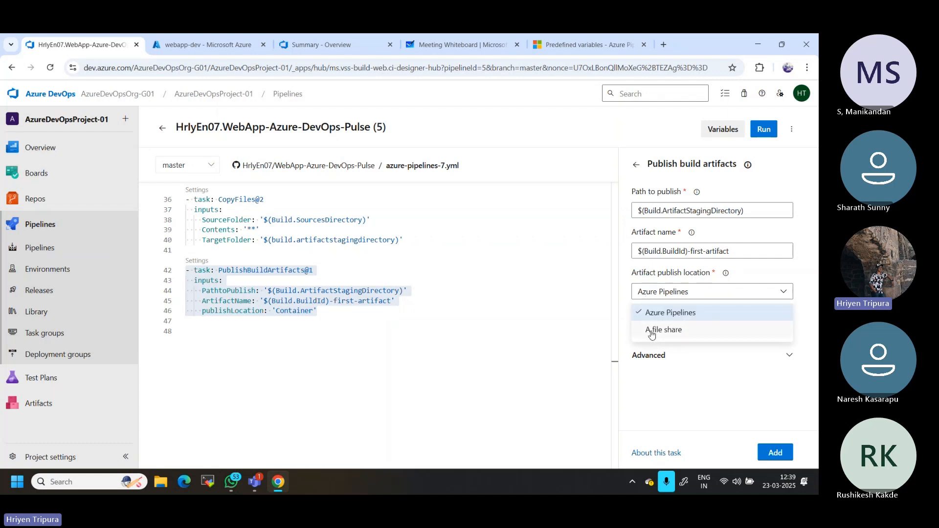
pyautogui.click(674, 315)
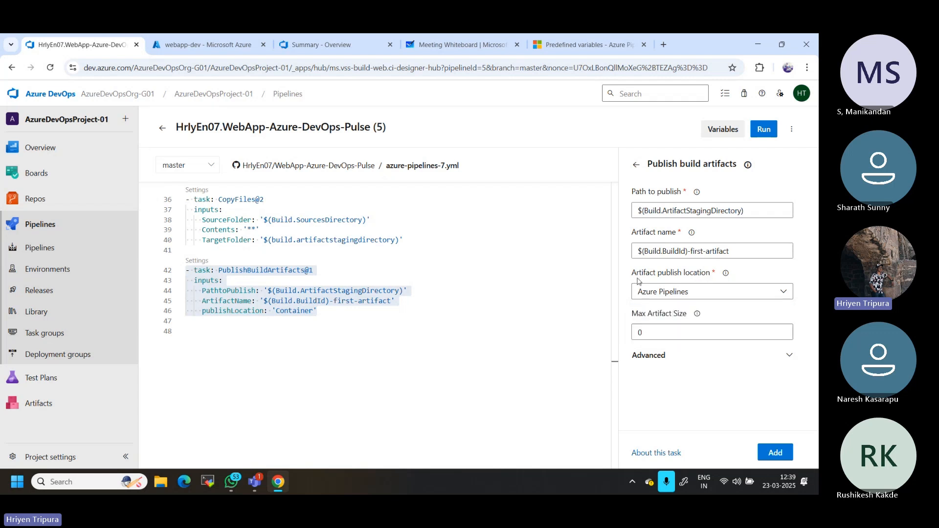
pyautogui.click(656, 333)
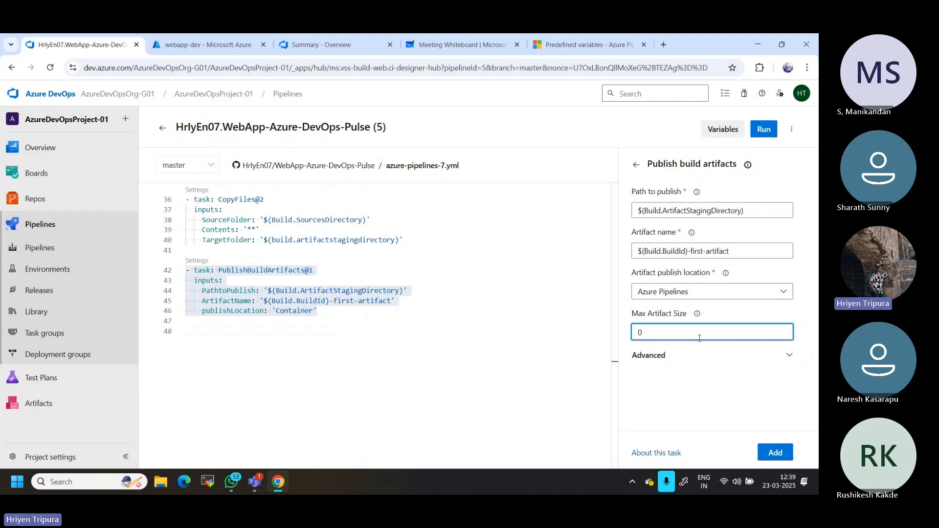
pyautogui.click(641, 357)
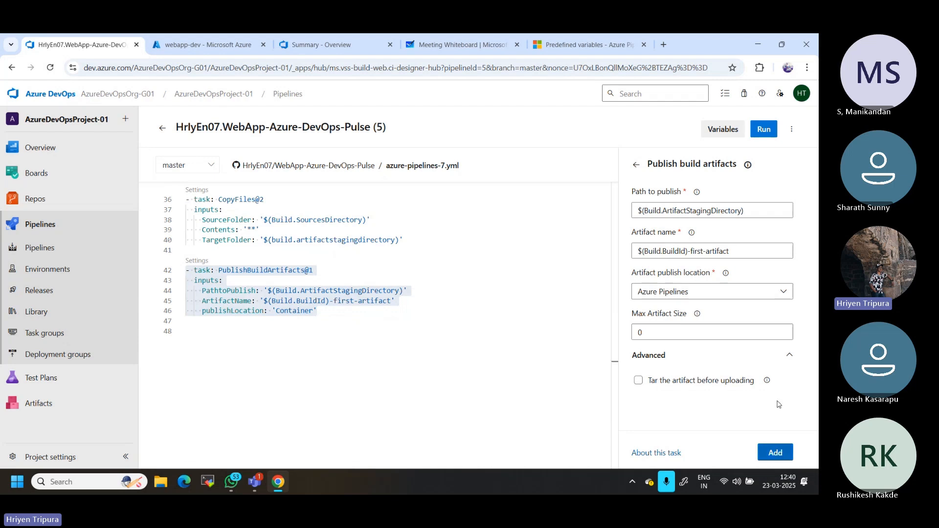
# - View the pipeline's run options, close them without running and examine the master trigger in the YAML
pyautogui.click(763, 129)
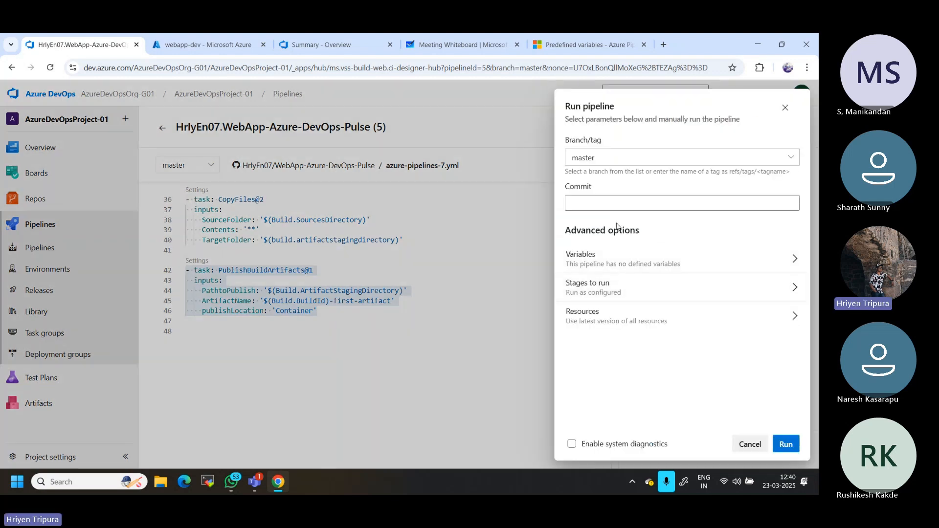
pyautogui.click(421, 288)
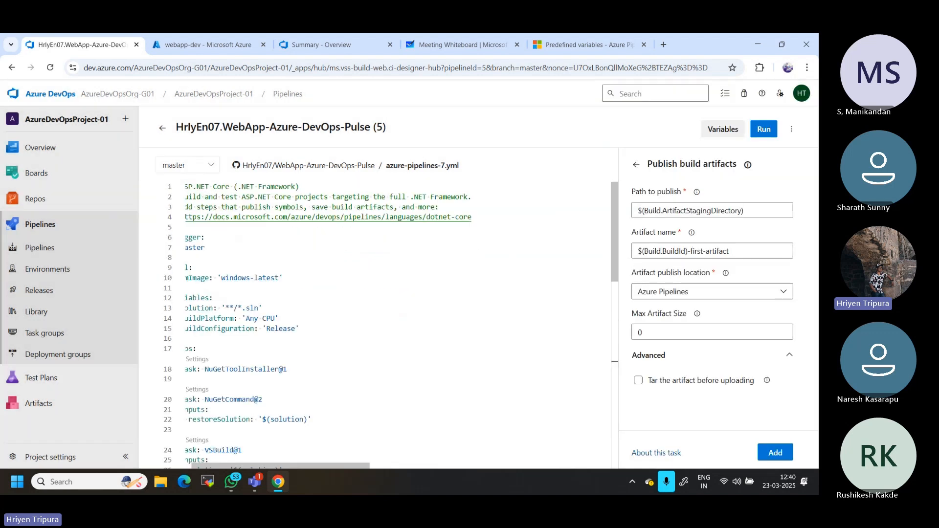
pyautogui.click(195, 249)
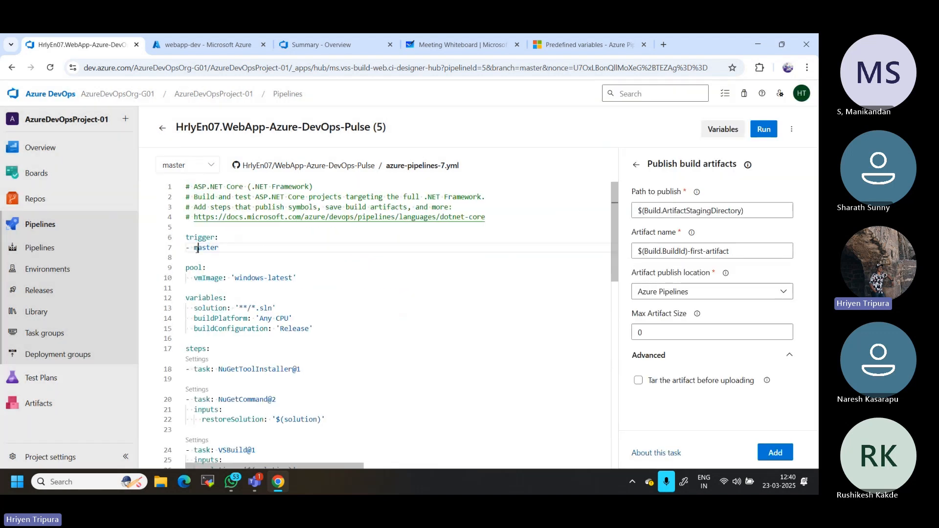
pyautogui.click(228, 240)
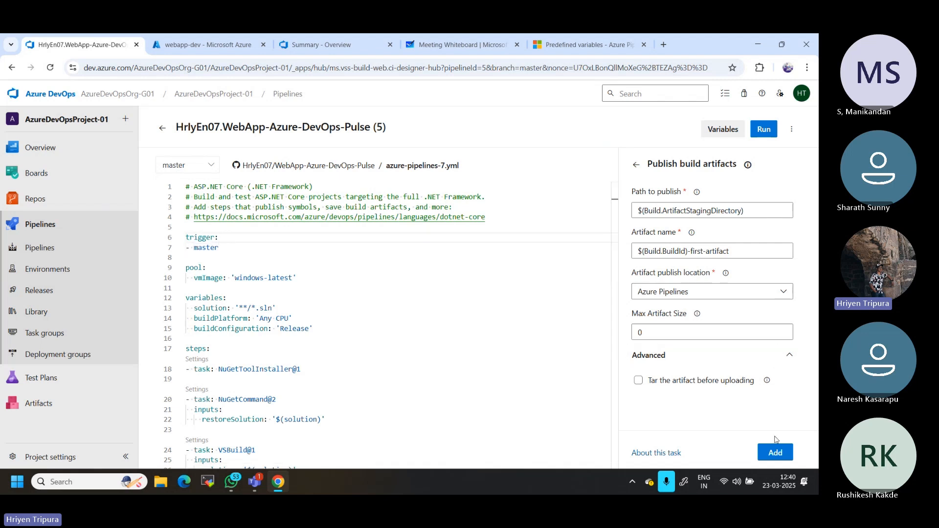
pyautogui.click(775, 453)
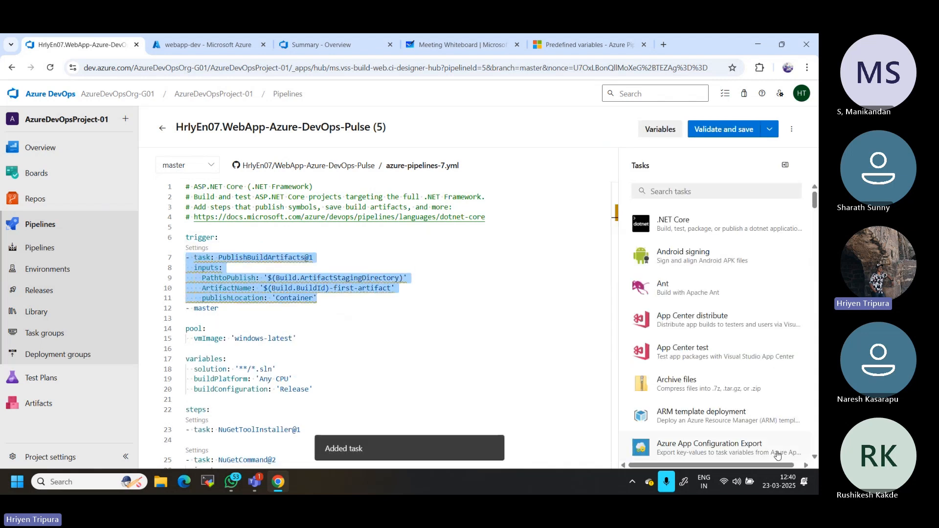
pyautogui.hotkey('ctrl', 'z')
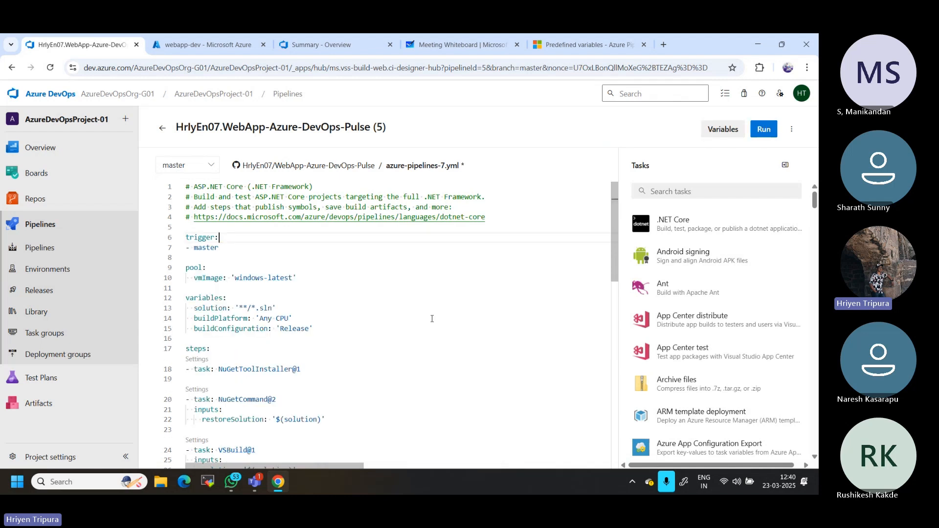
pyautogui.click(393, 277)
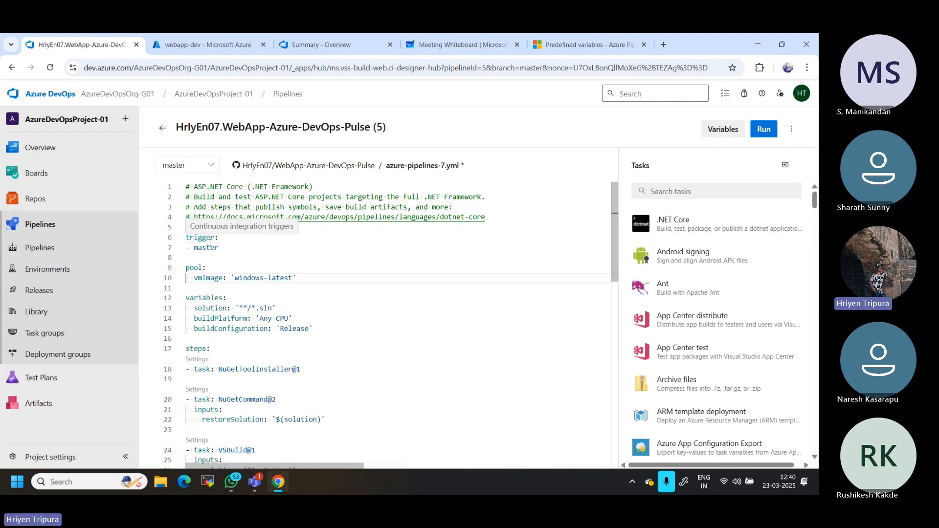
# - Run the pipeline on the master branch with no specific commit and system diagnostics enabled
pyautogui.click(763, 132)
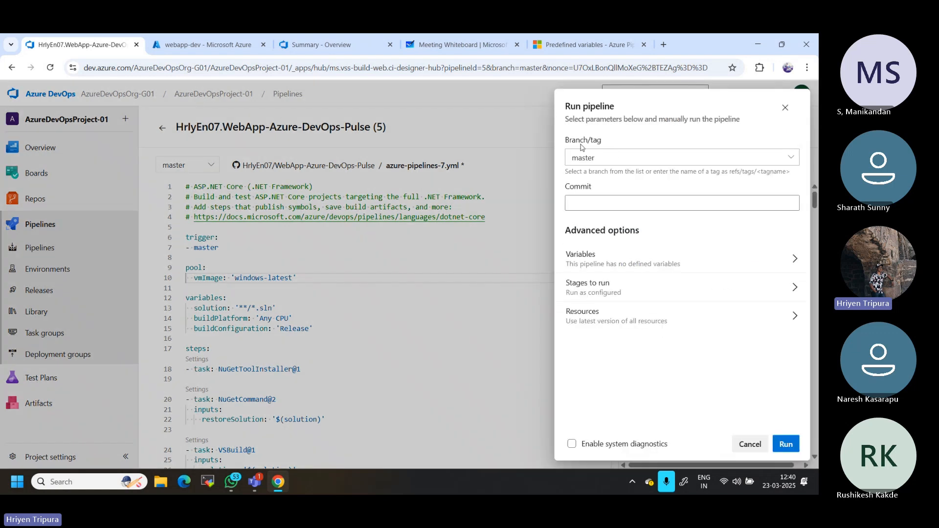
pyautogui.click(600, 158)
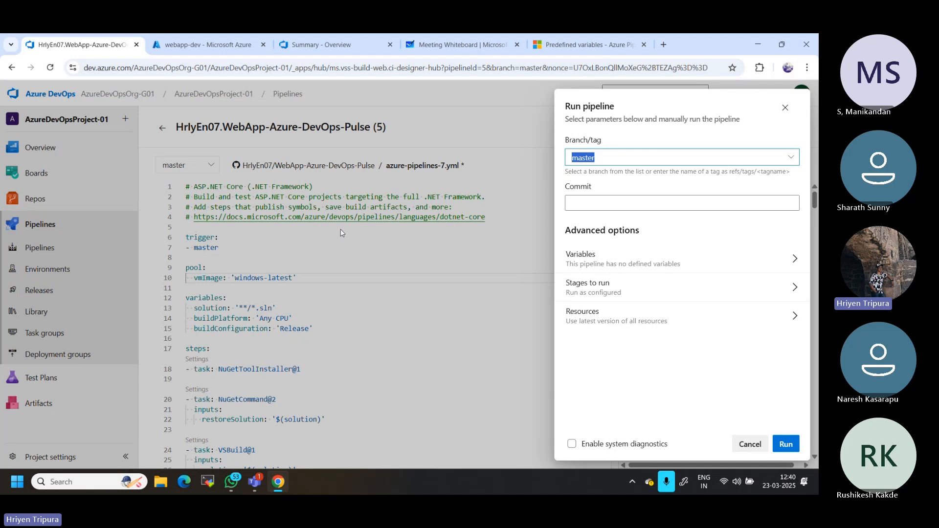
pyautogui.click(591, 201)
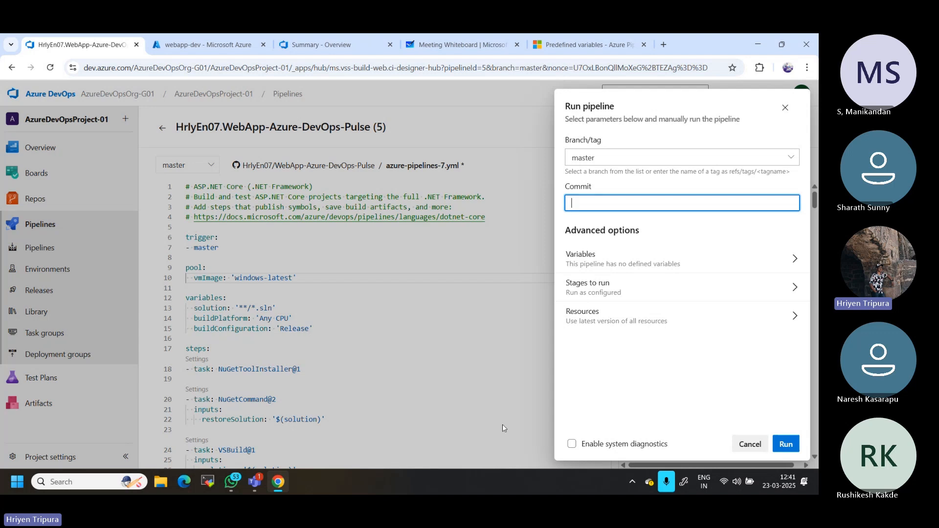
pyautogui.click(572, 445)
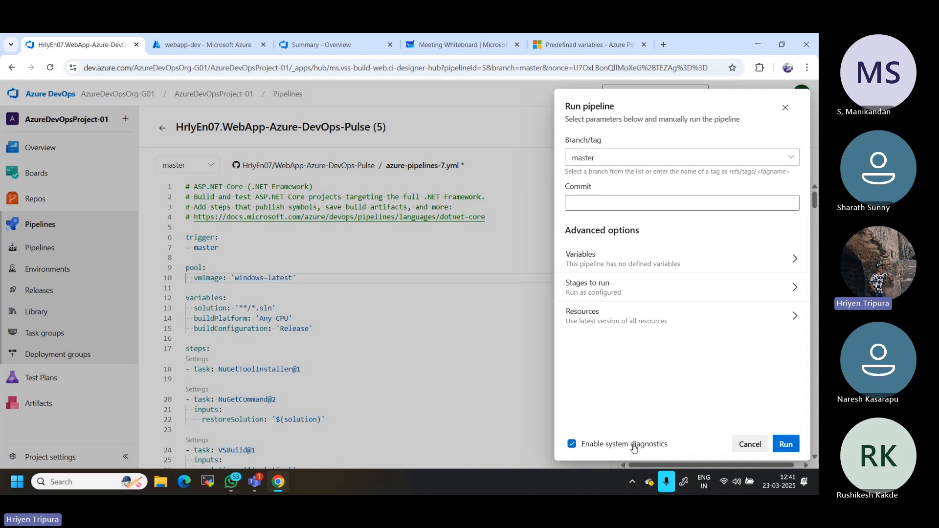
pyautogui.click(792, 444)
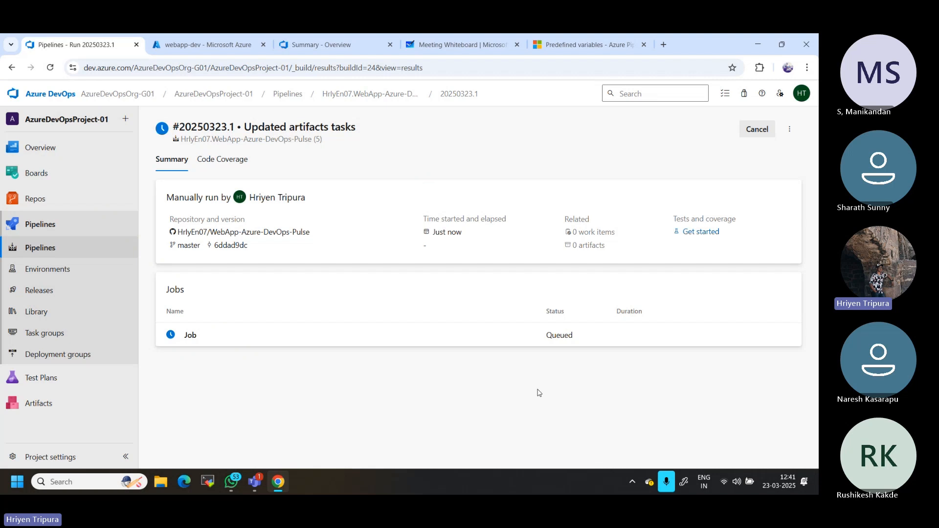
# - Highlight the related artifacts entry in the new run's summary
pyautogui.doubleClick(581, 247)
pyautogui.click(586, 248)
pyautogui.moveTo(574, 245); pyautogui.dragTo(625, 252)
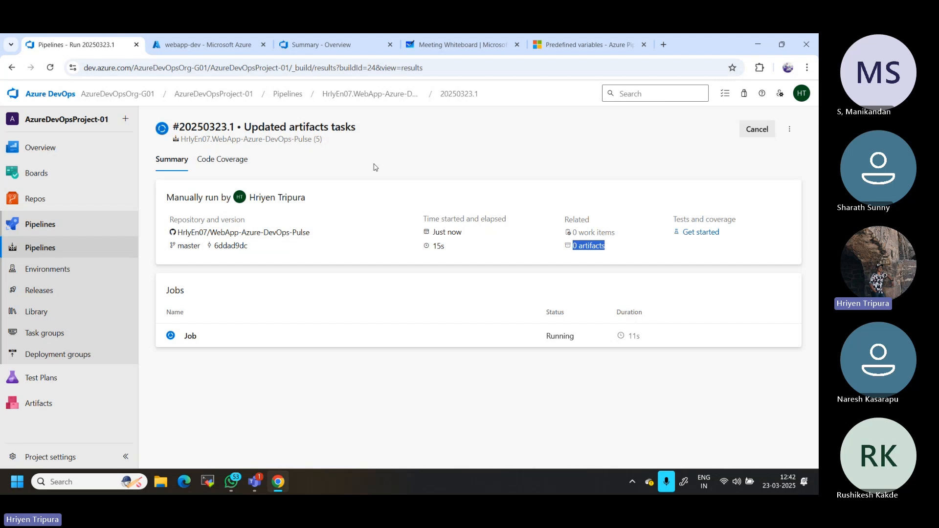
# - Duplicate the run's browser tab and, in the copy, open AzureDevOpsProject-01 from AzureDevOpsOrg-G01 to view its Pipelines options
pyautogui.rightClick(93, 46)
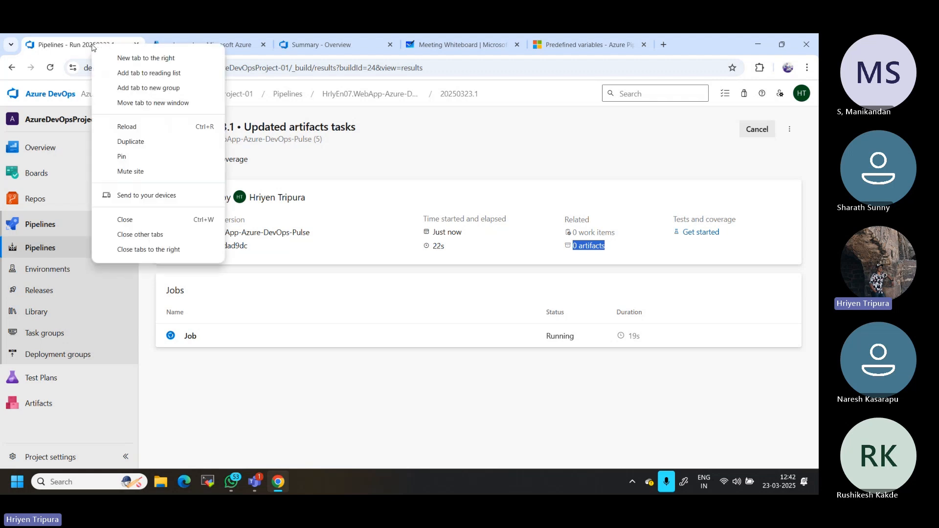
pyautogui.click(141, 144)
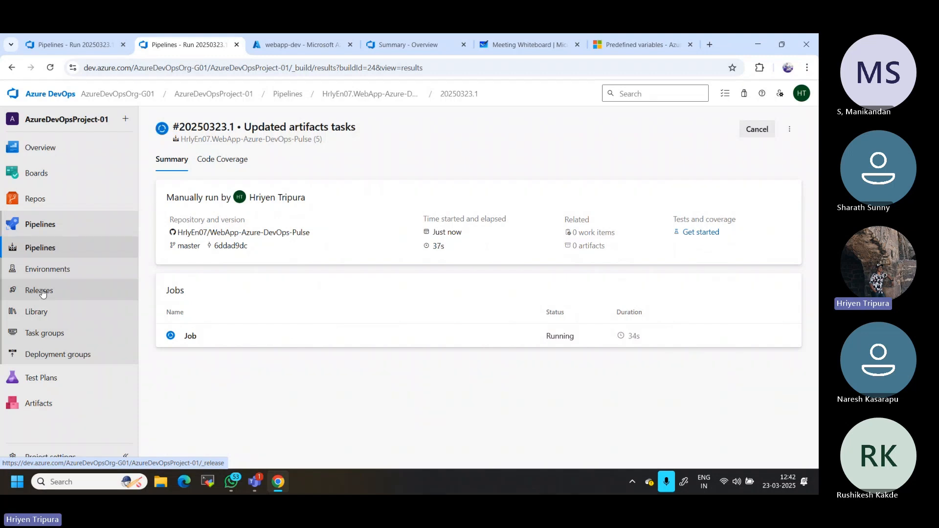
pyautogui.click(101, 96)
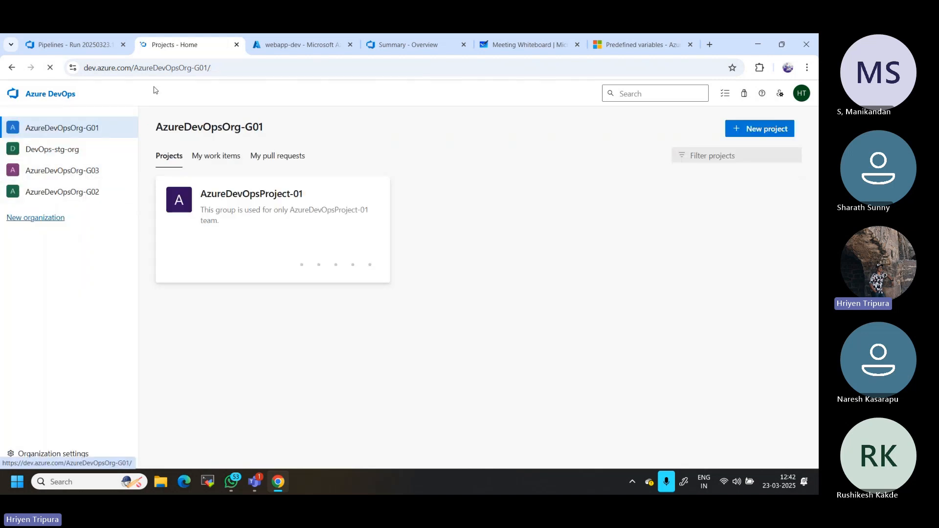
pyautogui.click(79, 127)
pyautogui.click(252, 198)
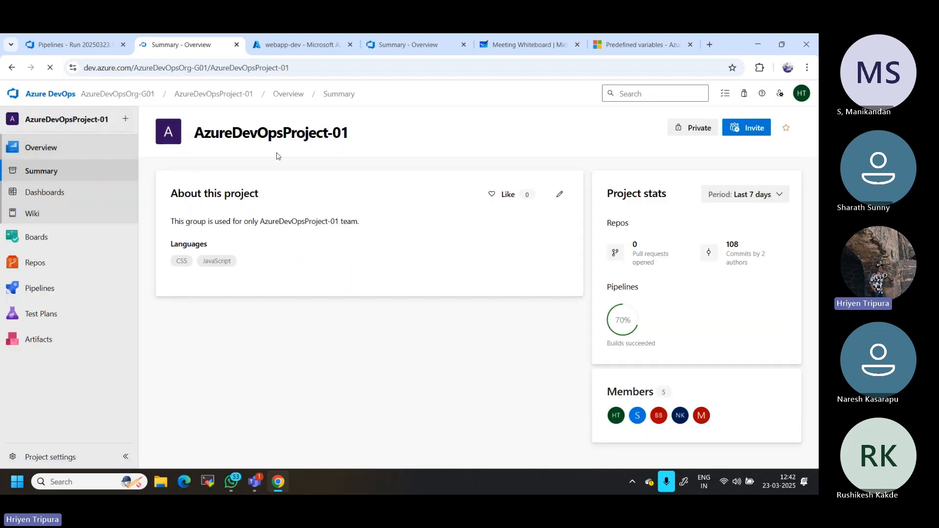
pyautogui.moveTo(51, 289)
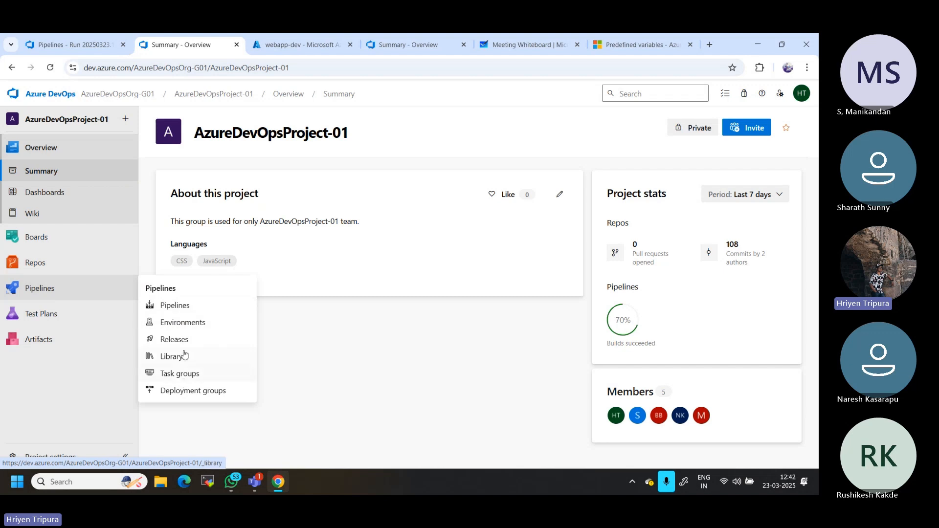
# - Switch to the AzureDevOpsOrg-G02 organization and view the Pipelines options of AzureDevOpsProject-02
pyautogui.click(95, 93)
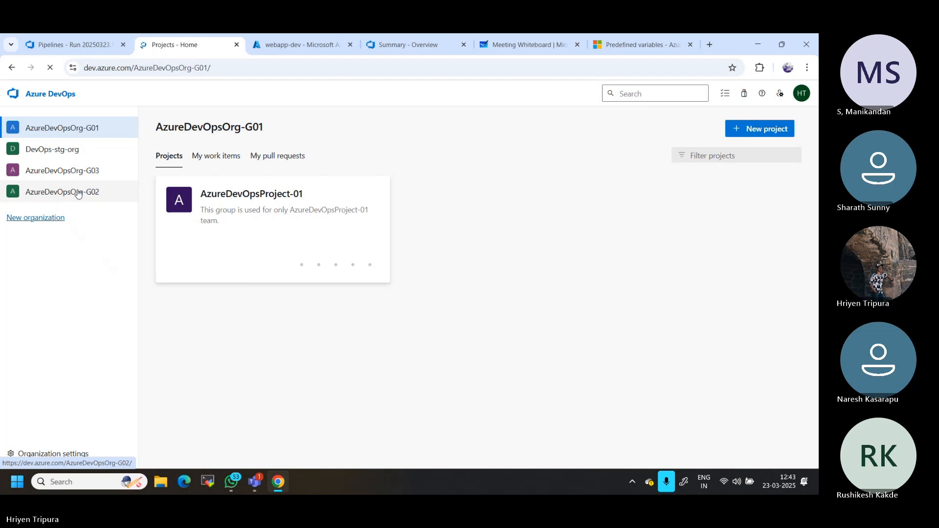
pyautogui.click(78, 191)
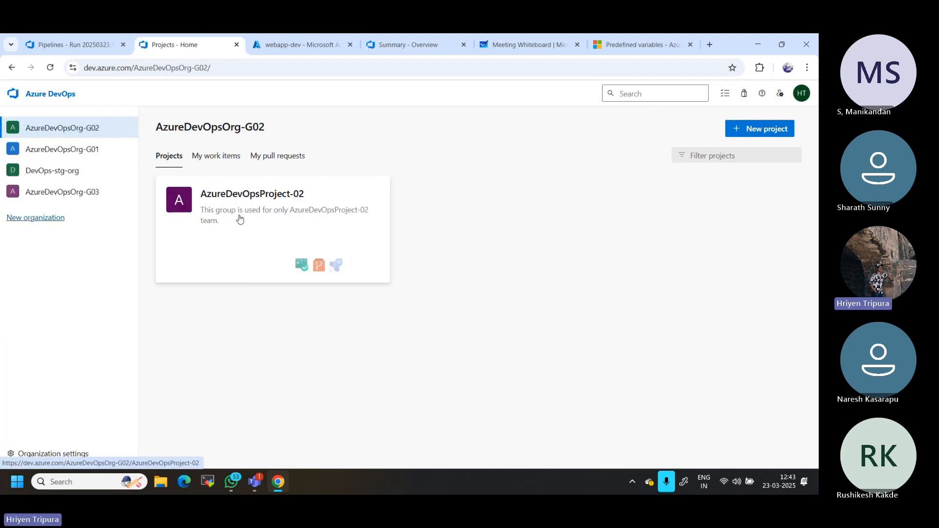
pyautogui.click(219, 195)
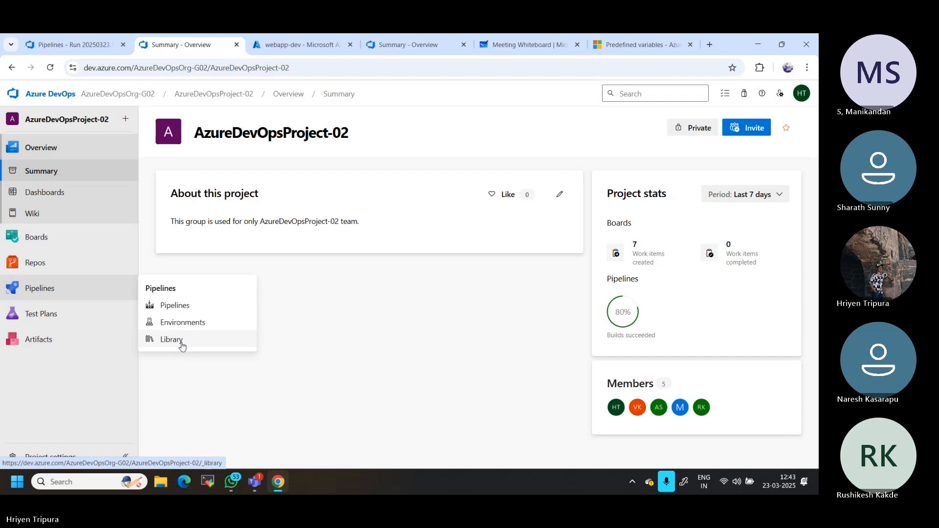
# - Switch to the AzureDevOpsOrg-G03 organization and view the Pipelines options of AzureDevOpsProject-03
pyautogui.click(91, 96)
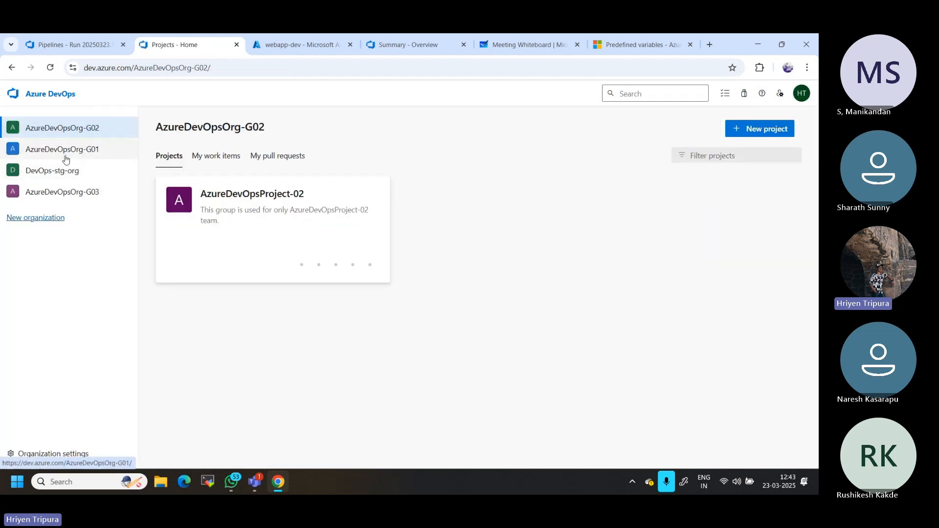
pyautogui.click(73, 193)
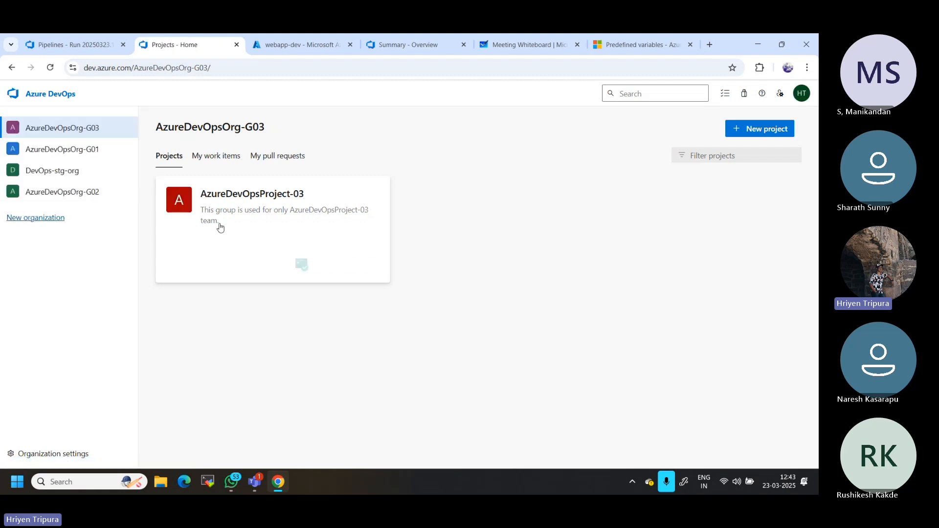
pyautogui.click(223, 194)
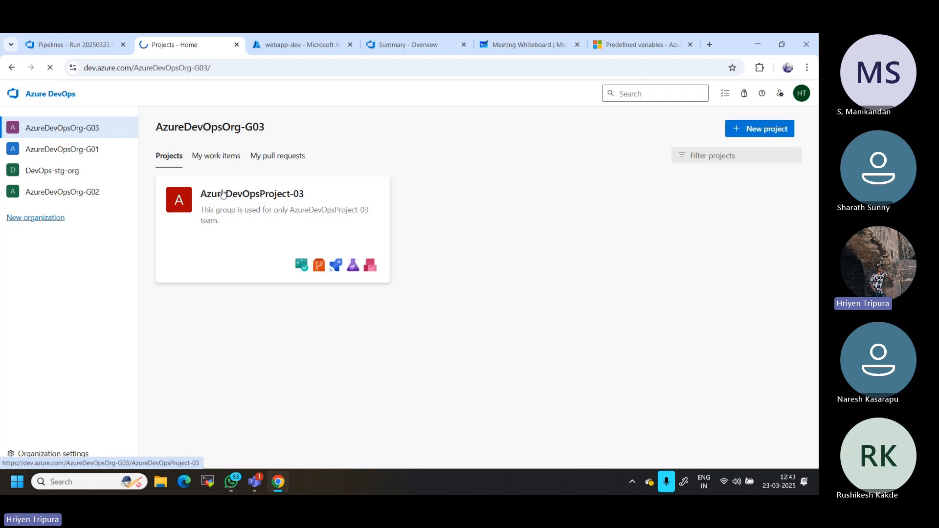
pyautogui.moveTo(46, 264)
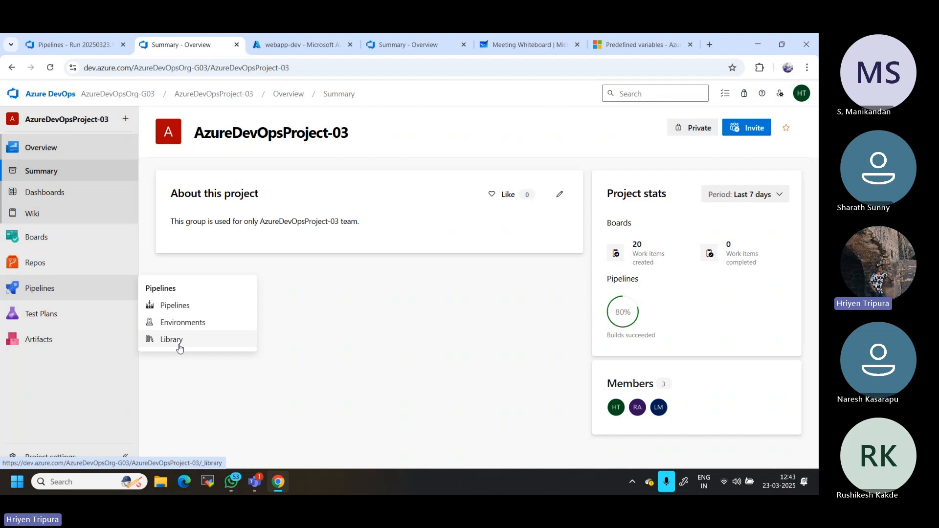
# - Open the organization settings of AzureDevOpsOrg-G03 and examine its overview and the available settings categories
pyautogui.click(117, 94)
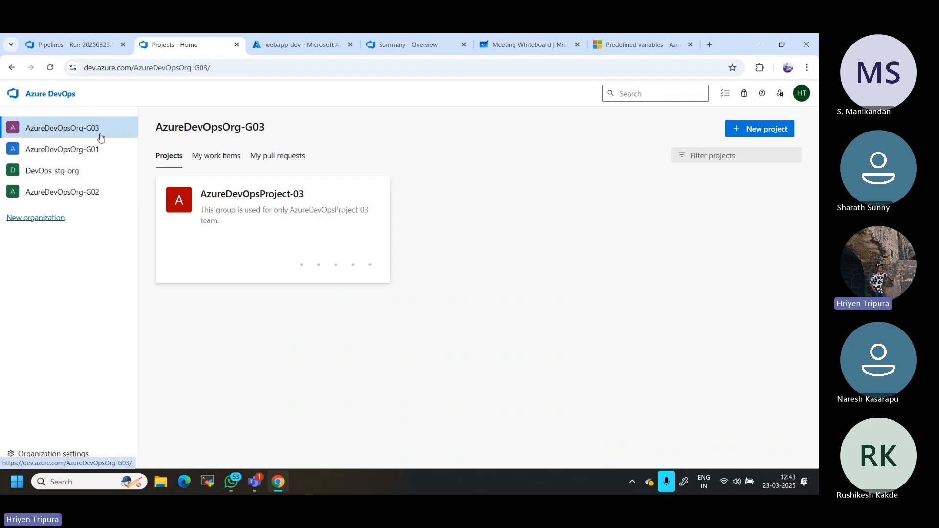
pyautogui.moveTo(224, 202)
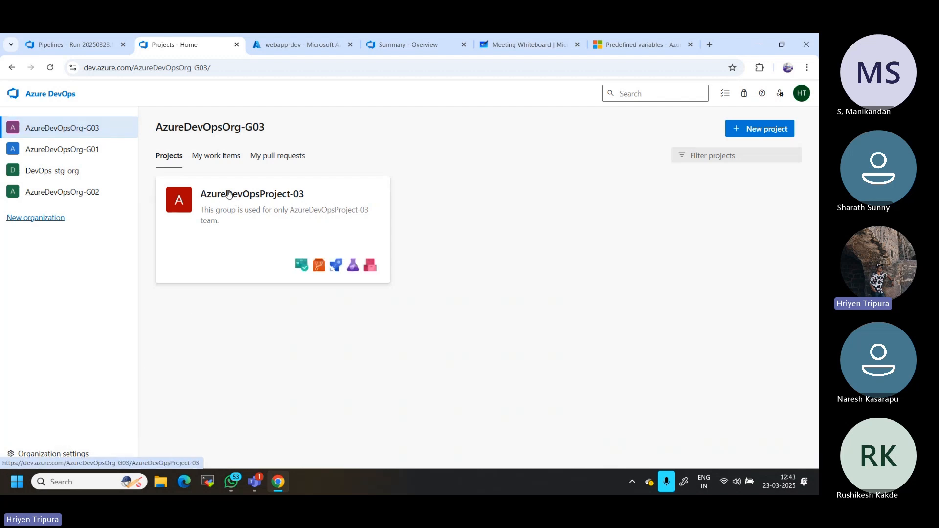
pyautogui.click(53, 462)
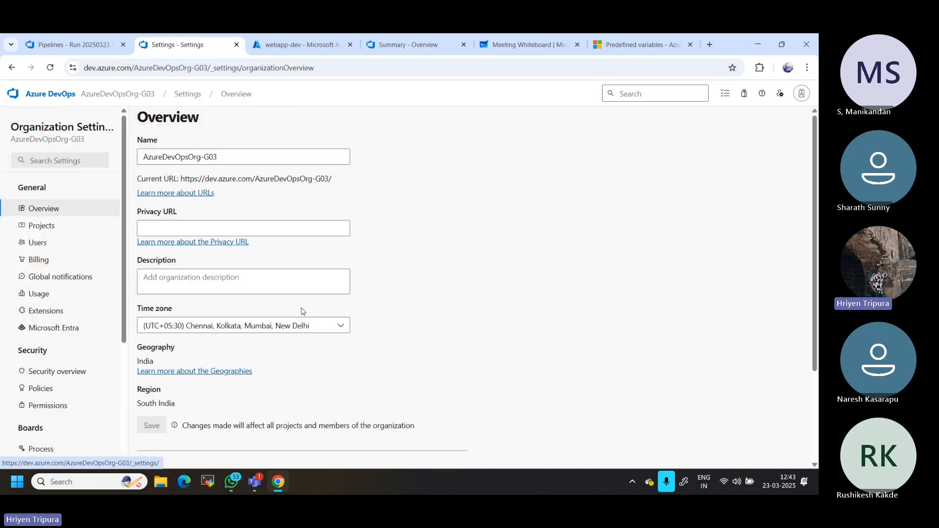
pyautogui.scroll(-4, 108, 338)
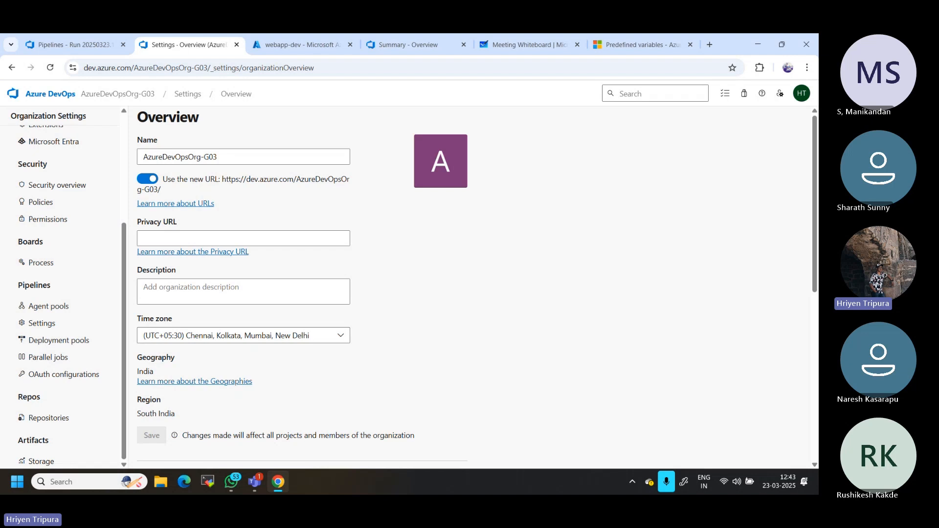
pyautogui.scroll(-7, 470, 288)
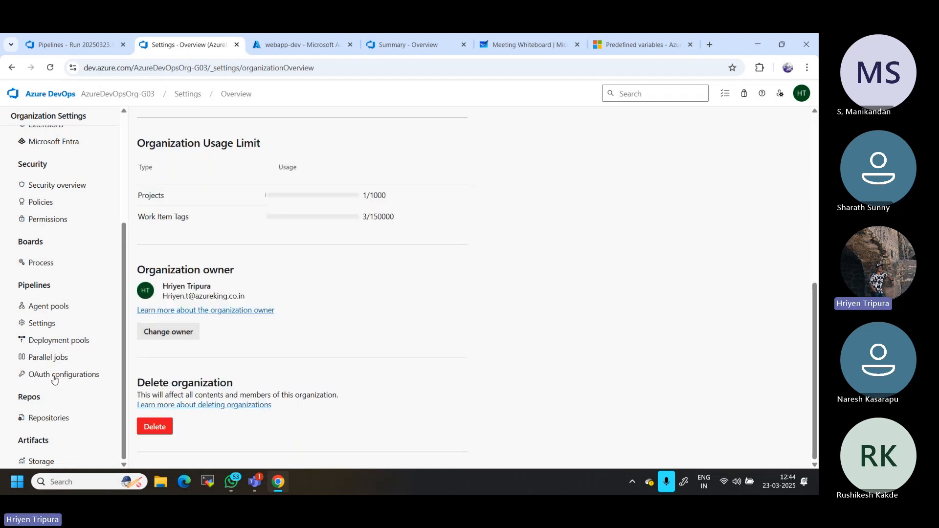
pyautogui.scroll(5, 54, 380)
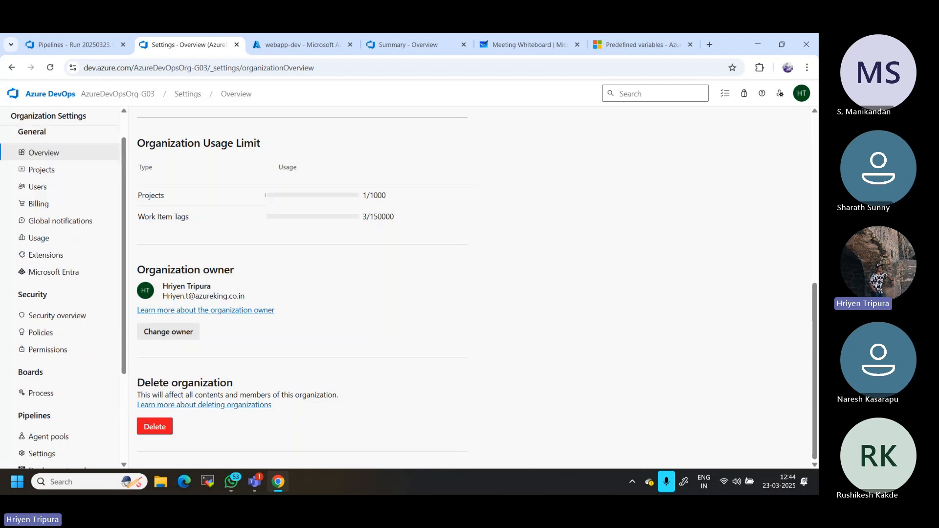
pyautogui.scroll(2, 70, 279)
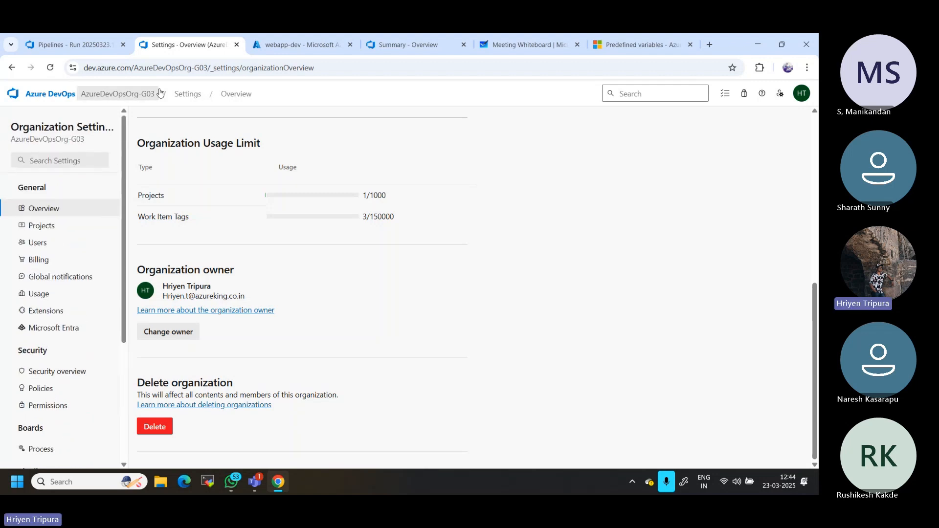
# - Open the project settings of AzureDevOpsProject-03 and examine the settings categories and the Boards project configuration
pyautogui.click(129, 93)
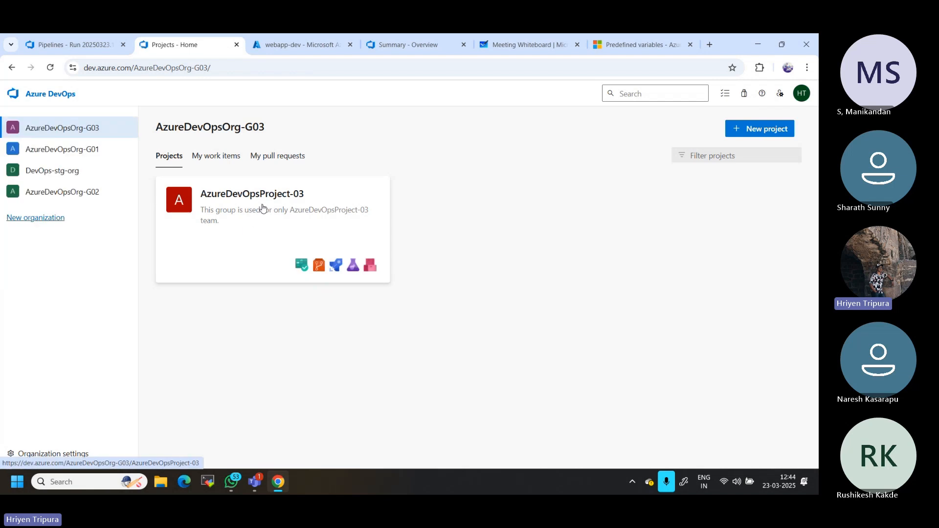
pyautogui.click(260, 205)
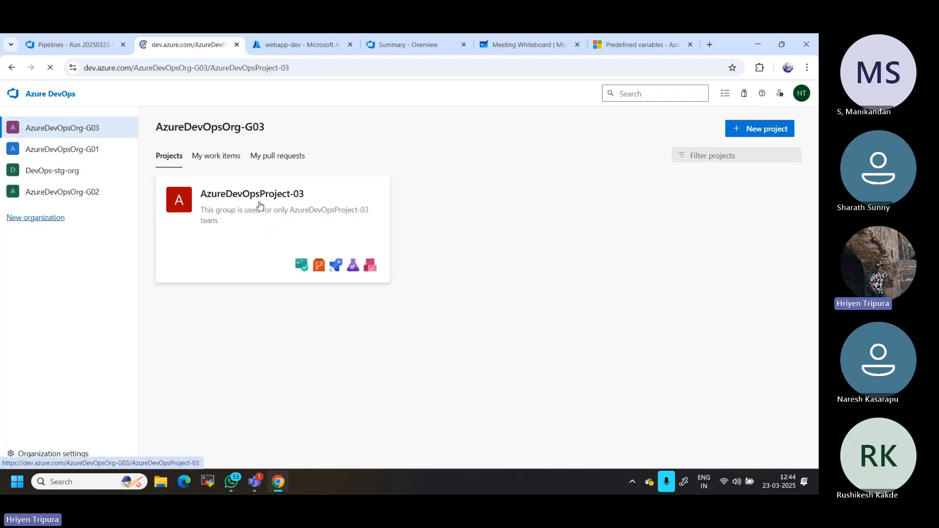
pyautogui.click(44, 452)
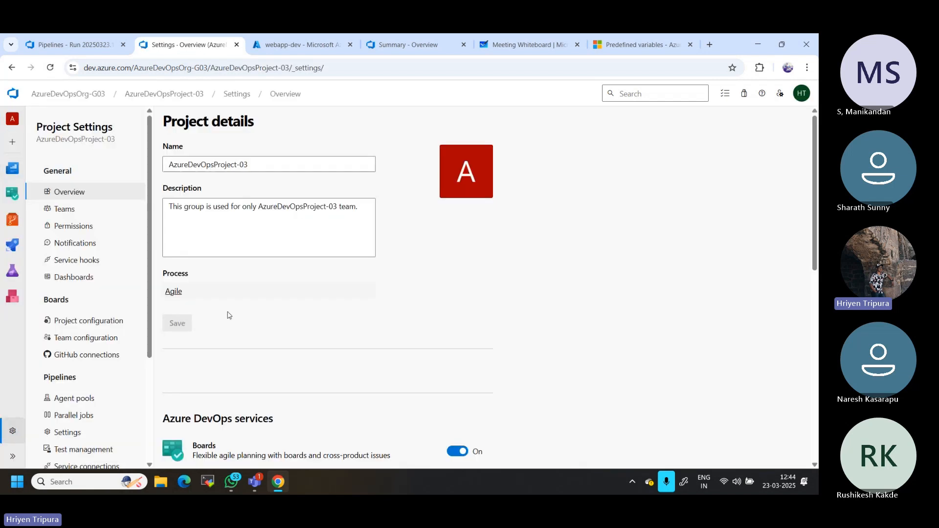
pyautogui.scroll(-3, 86, 293)
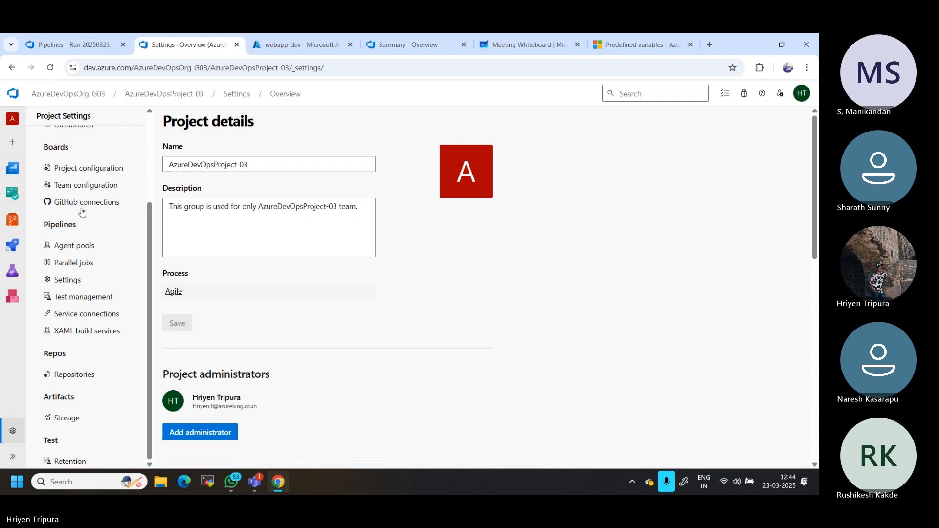
pyautogui.scroll(3, 81, 211)
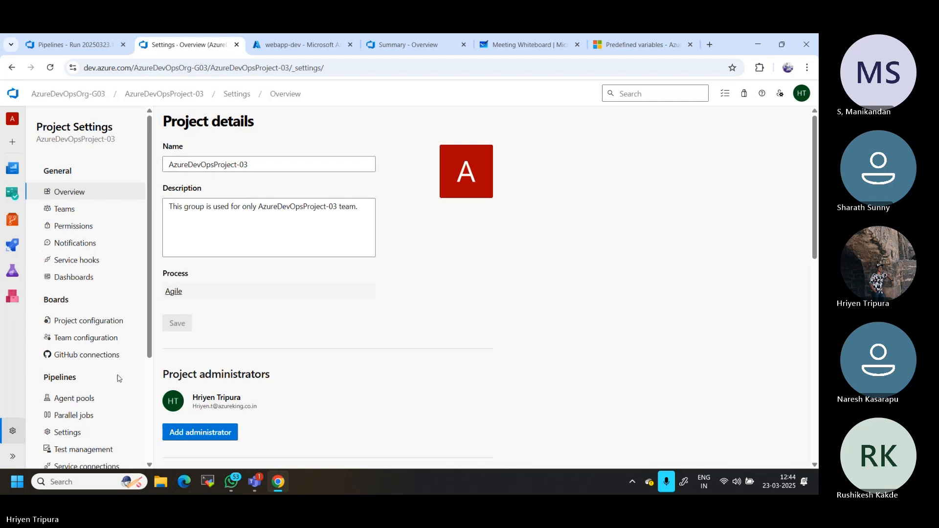
pyautogui.scroll(-2, 119, 378)
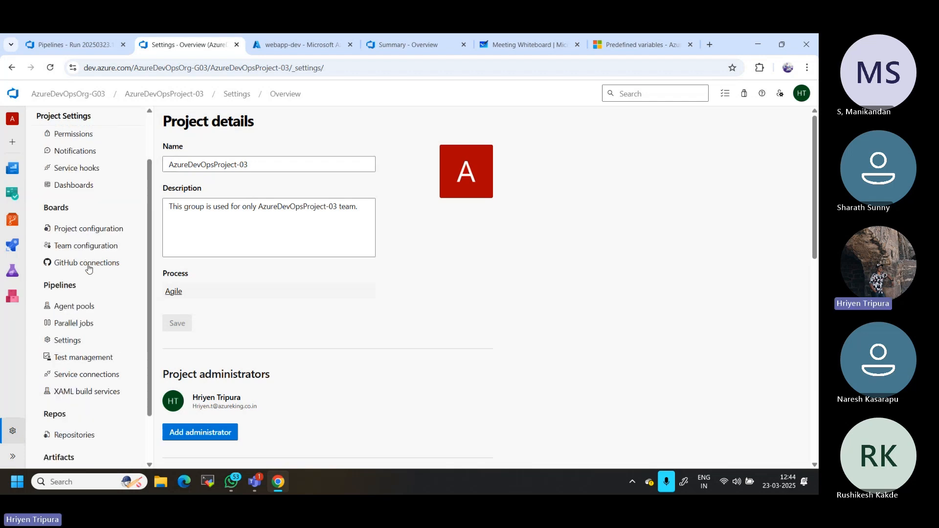
pyautogui.scroll(-1, 95, 352)
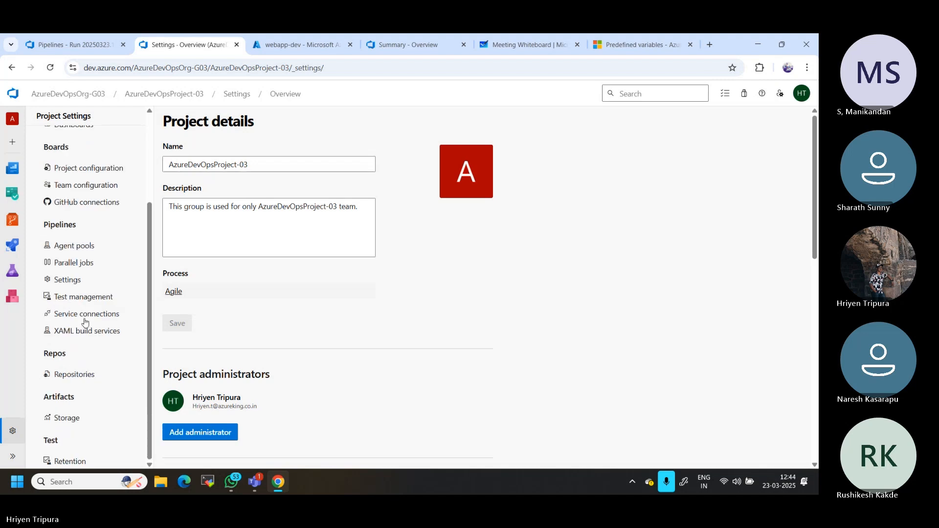
pyautogui.scroll(2, 84, 323)
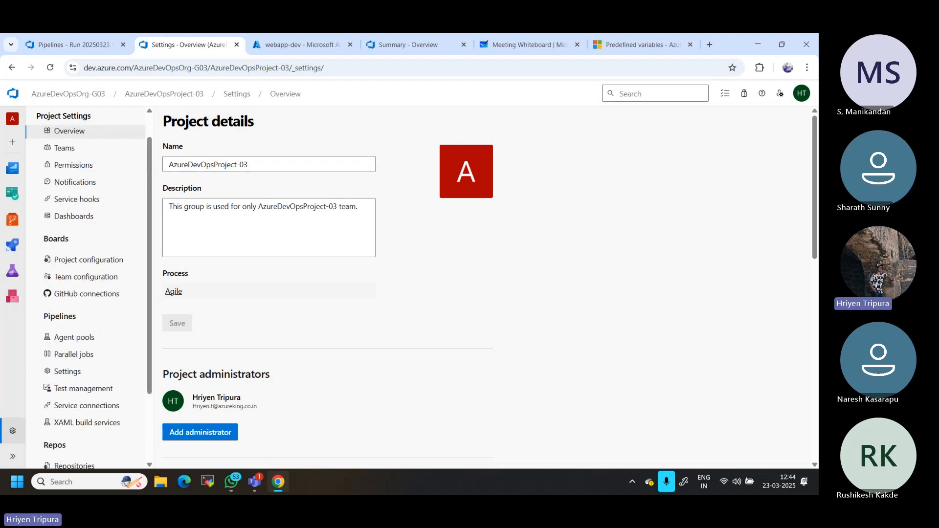
pyautogui.scroll(1, 90, 280)
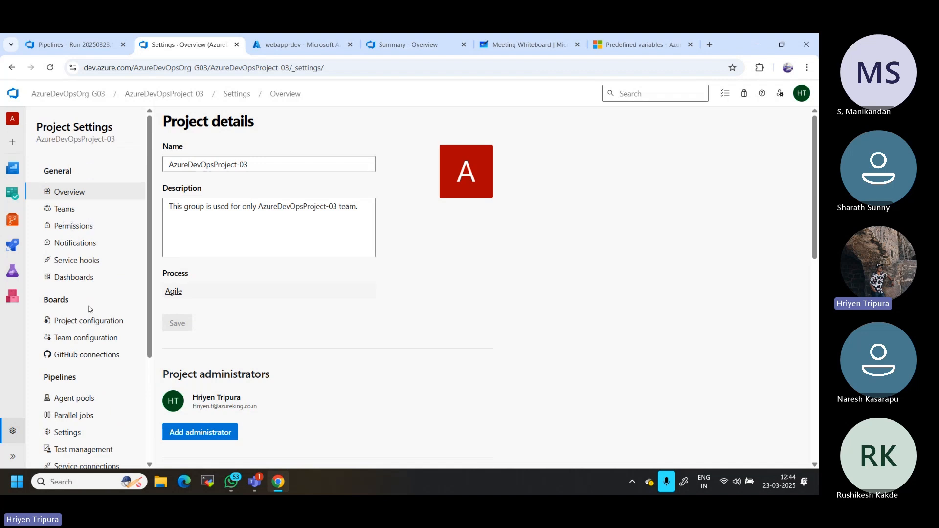
pyautogui.click(92, 326)
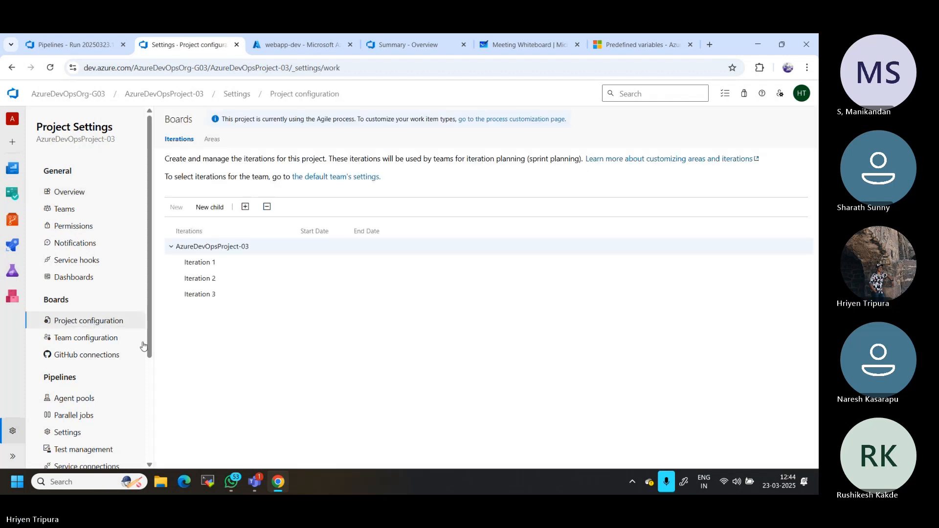
pyautogui.scroll(-3, 142, 345)
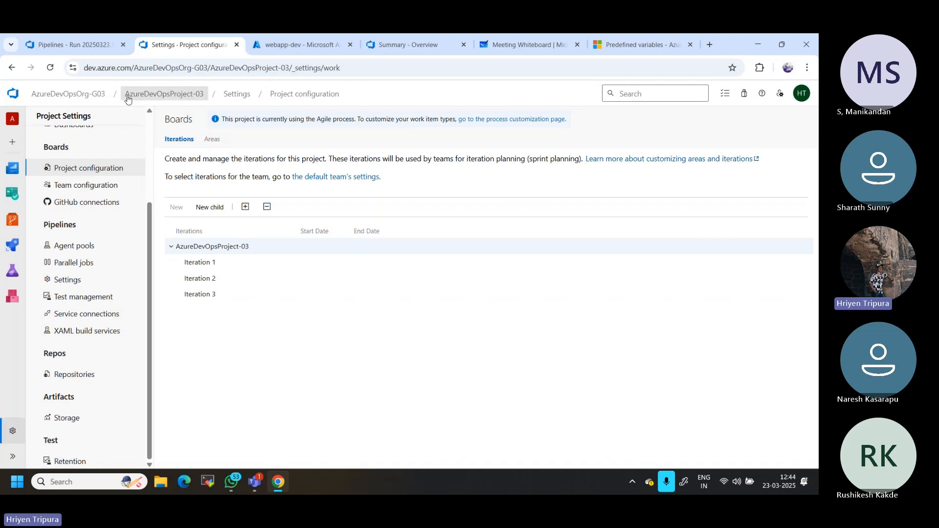
# - Reopen the organization settings of AzureDevOpsOrg-G03 and examine the overview's usage limits, owner and deletion sections along with the settings categories
pyautogui.click(102, 94)
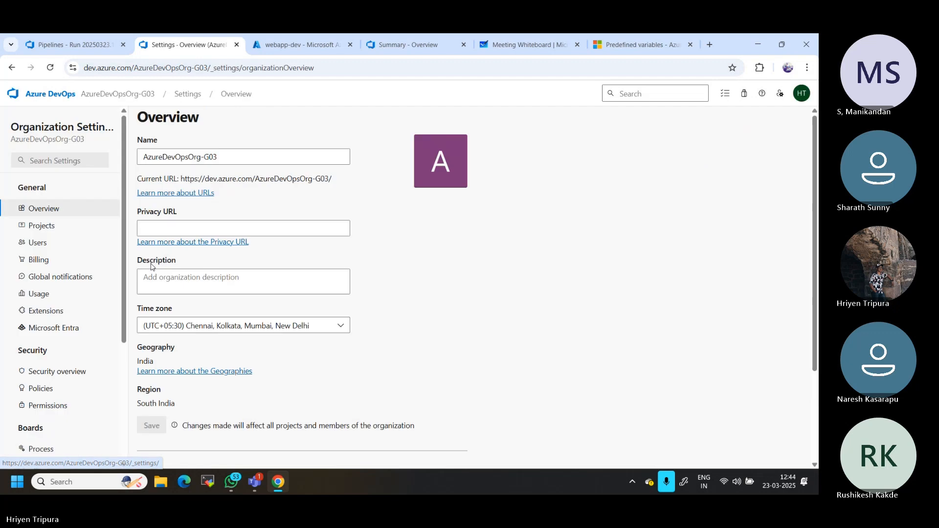
pyautogui.scroll(-3, 284, 291)
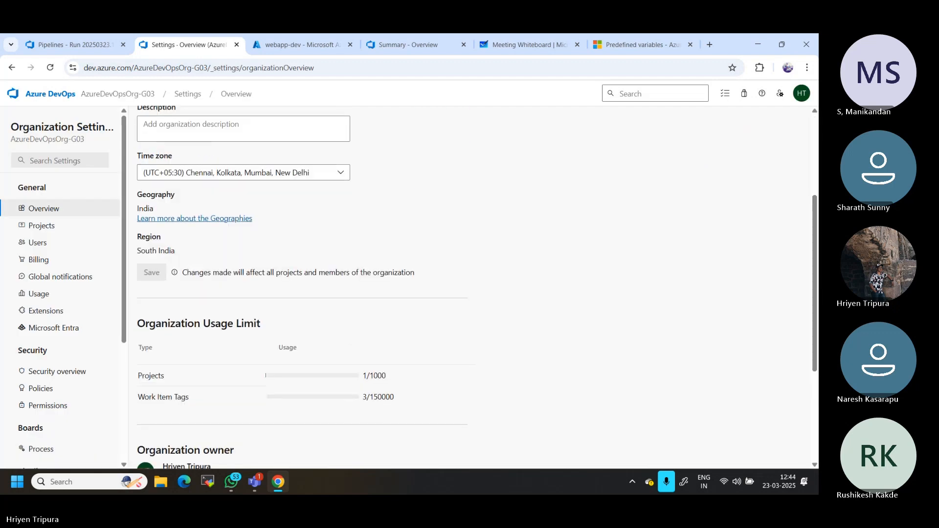
pyautogui.scroll(-4, 284, 291)
pyautogui.scroll(-4, 64, 289)
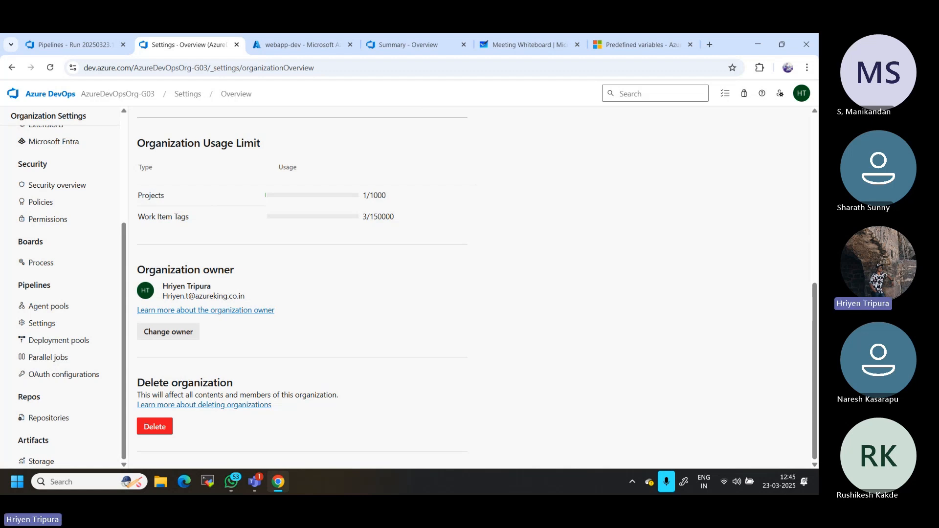
pyautogui.scroll(2, 50, 259)
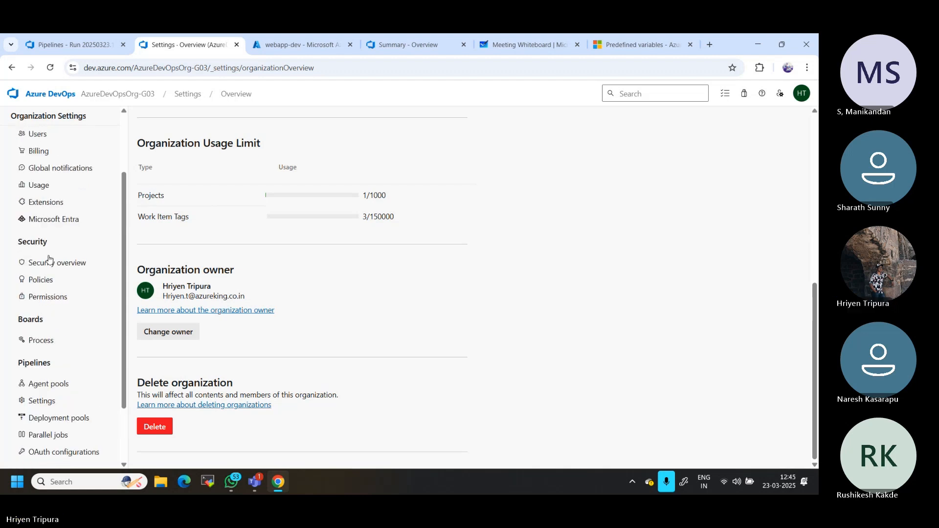
pyautogui.scroll(2, 52, 283)
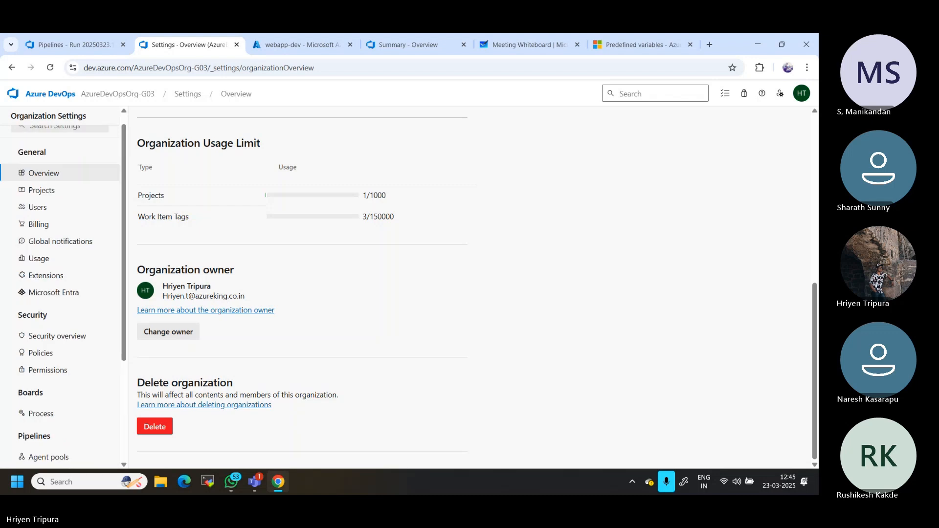
pyautogui.scroll(1, 51, 265)
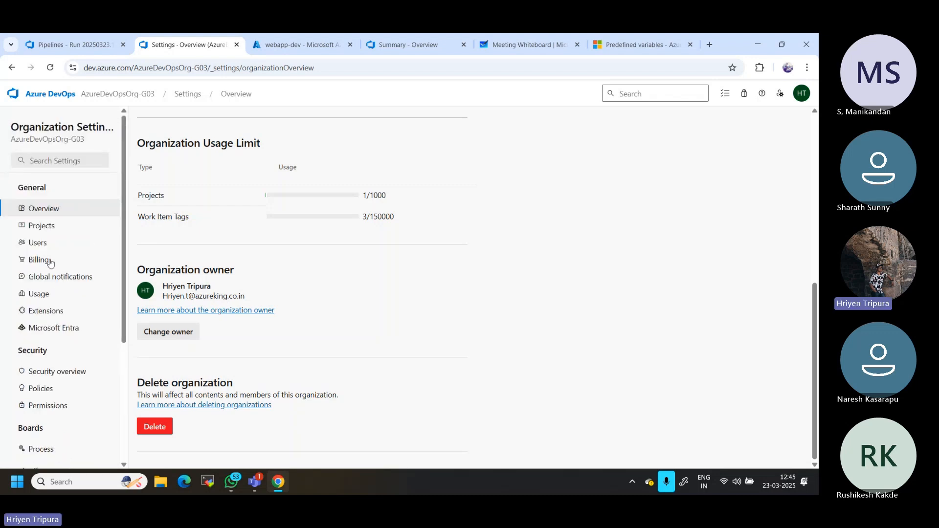
# - View the organization's Projects list and look through the remaining organization settings categories
pyautogui.click(43, 227)
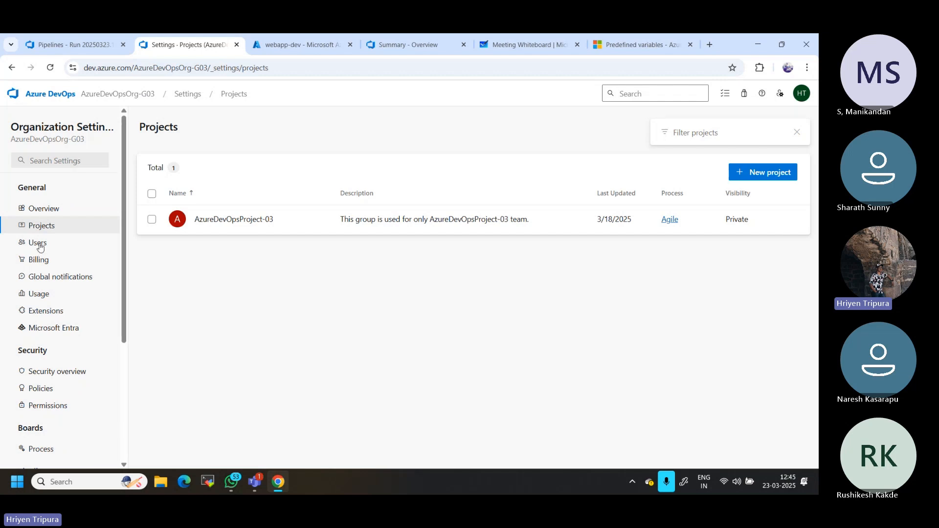
pyautogui.scroll(-4, 49, 282)
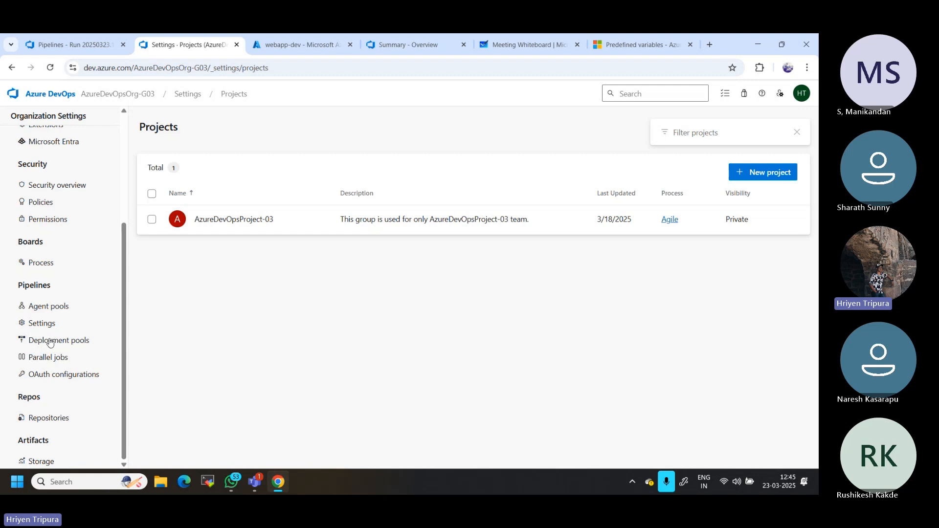
pyautogui.scroll(4, 51, 343)
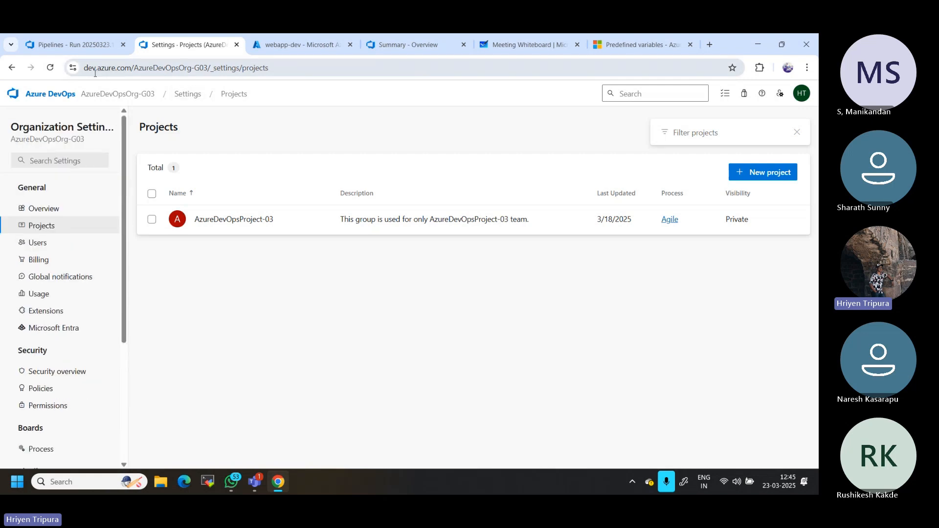
# - Return to pipeline run #20250323.1, reload it, and inspect the contents of its published 24-first-artifact
pyautogui.click(88, 45)
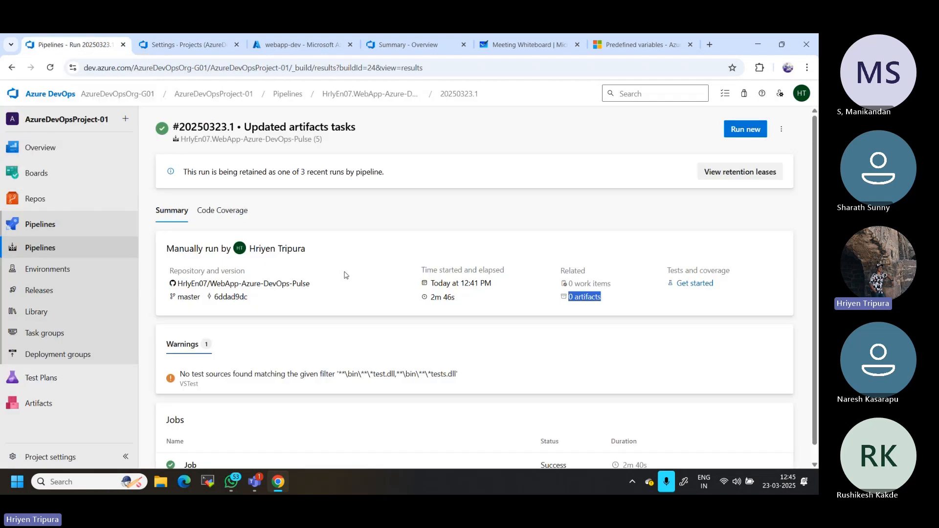
pyautogui.click(437, 155)
pyautogui.click(360, 65)
pyautogui.press('Return')
pyautogui.click(567, 302)
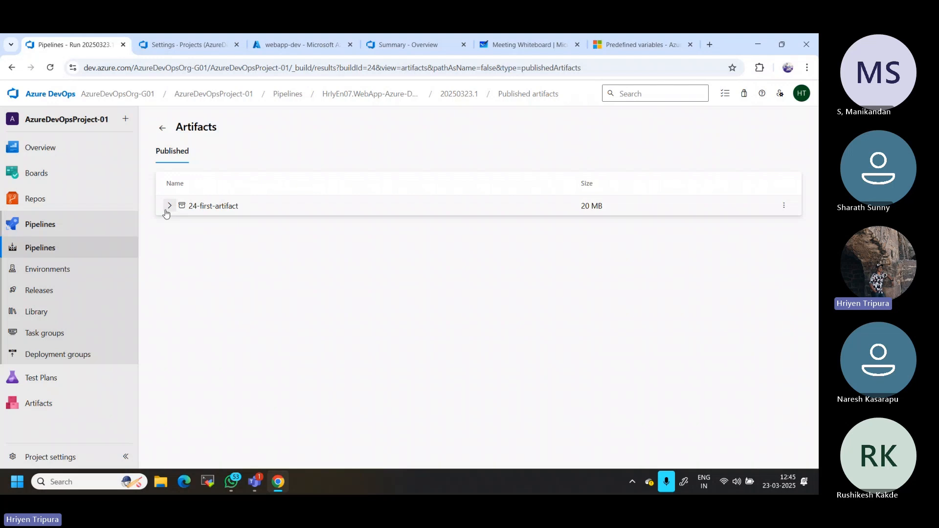
pyautogui.click(169, 206)
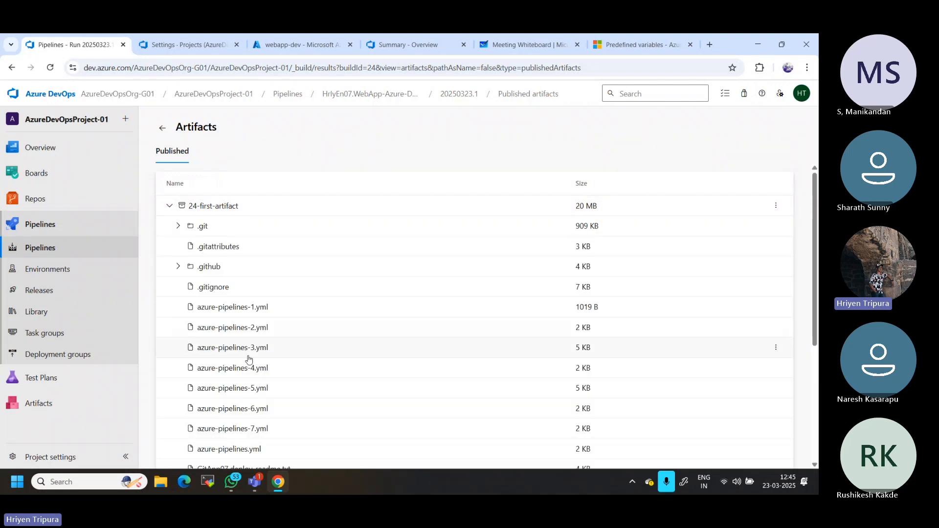
pyautogui.scroll(-4, 248, 360)
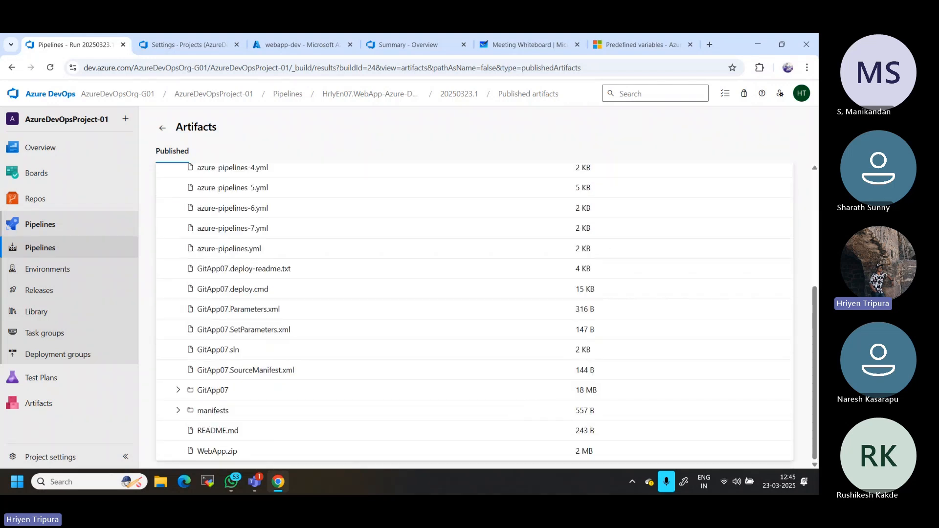
pyautogui.scroll(4, 241, 283)
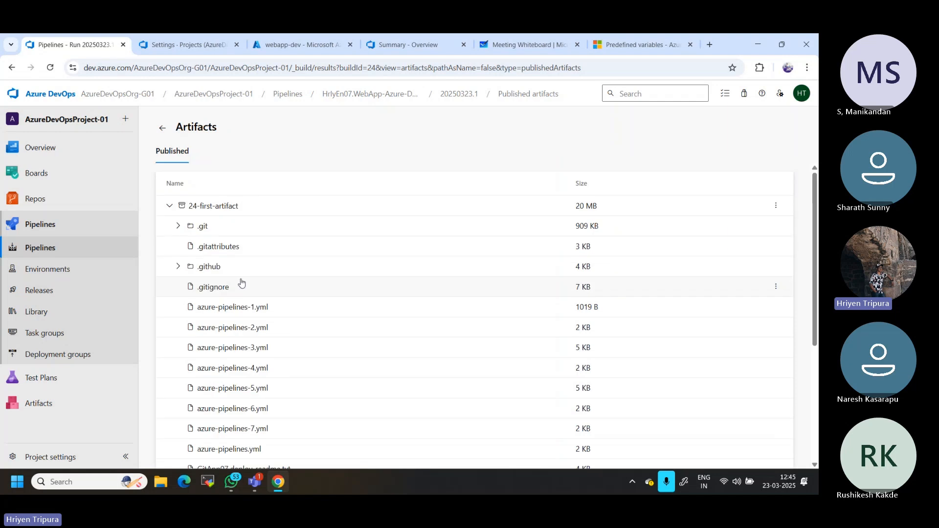
# - Create a new release pipeline in AzureDevOpsProject-01, starting its first stage with an Empty job
pyautogui.click(42, 225)
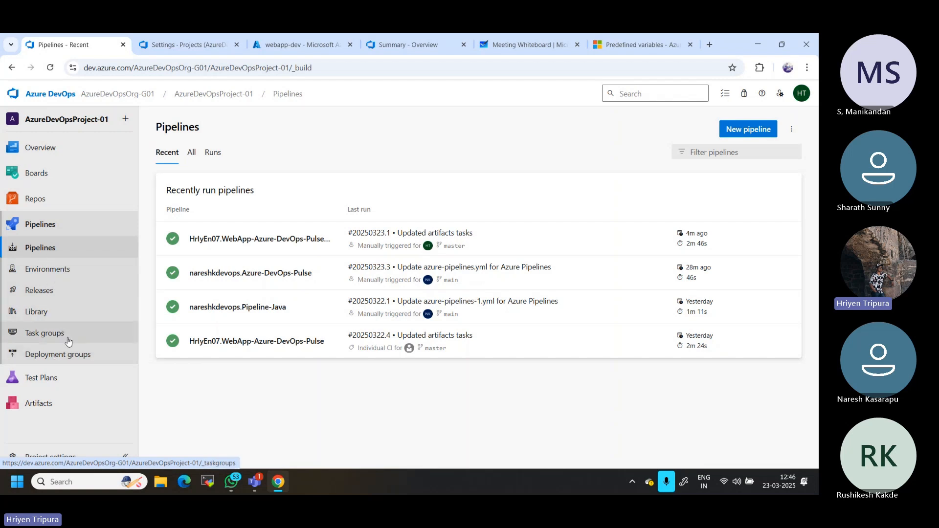
pyautogui.click(40, 293)
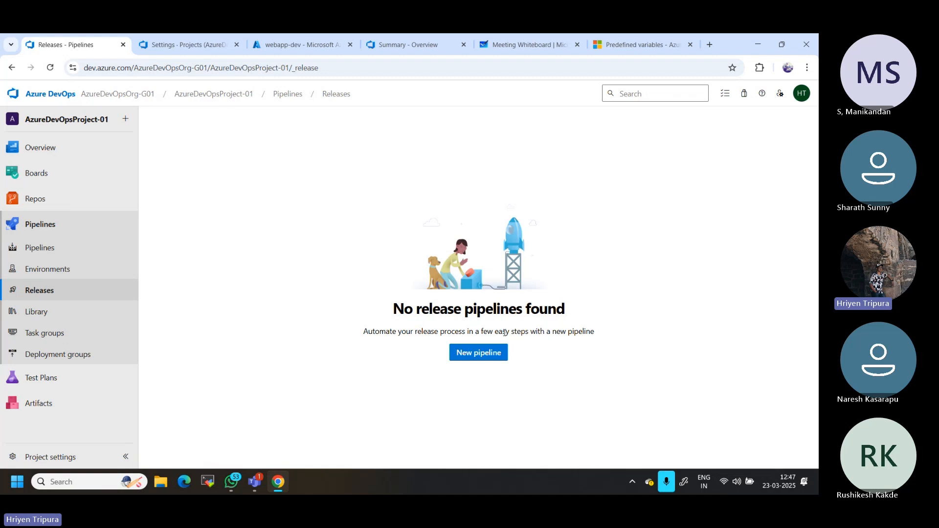
pyautogui.click(475, 354)
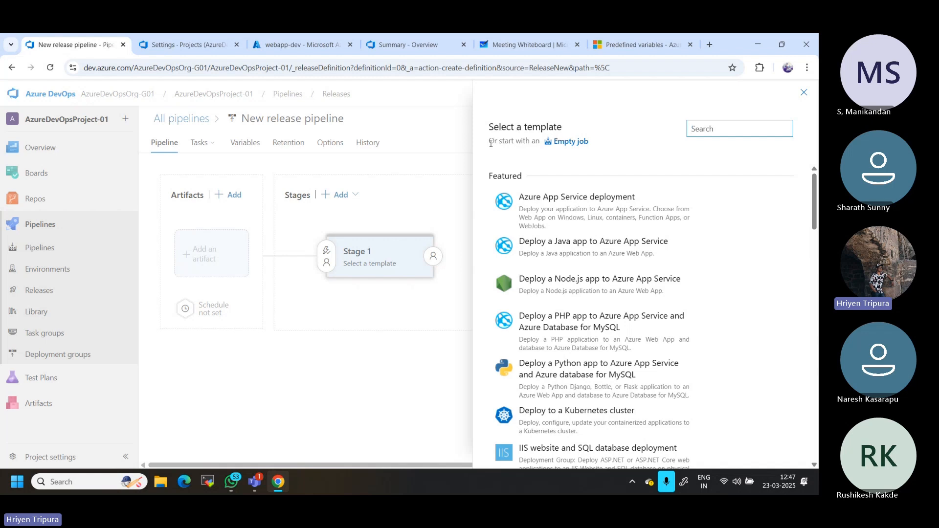
pyautogui.click(571, 142)
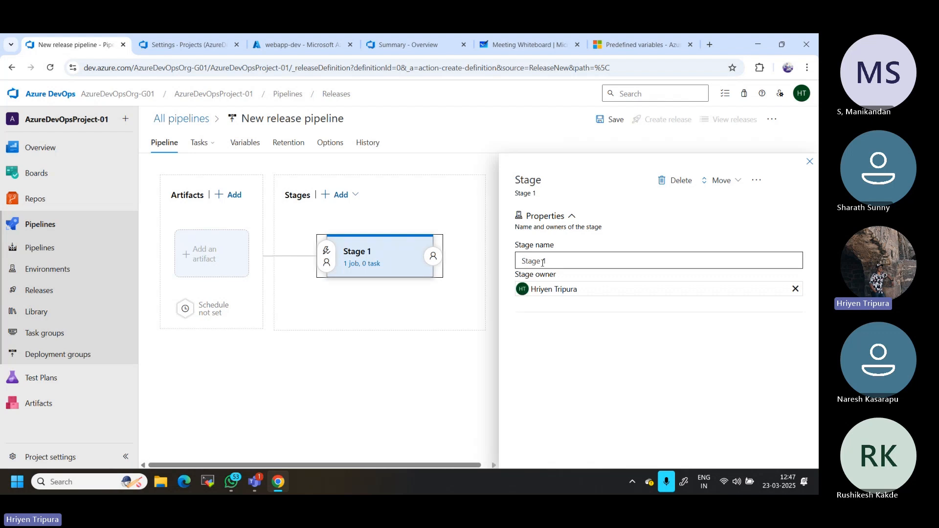
# - Rename the release pipeline's first stage to Dev and close its properties
pyautogui.click(562, 262)
pyautogui.moveTo(355, 252)
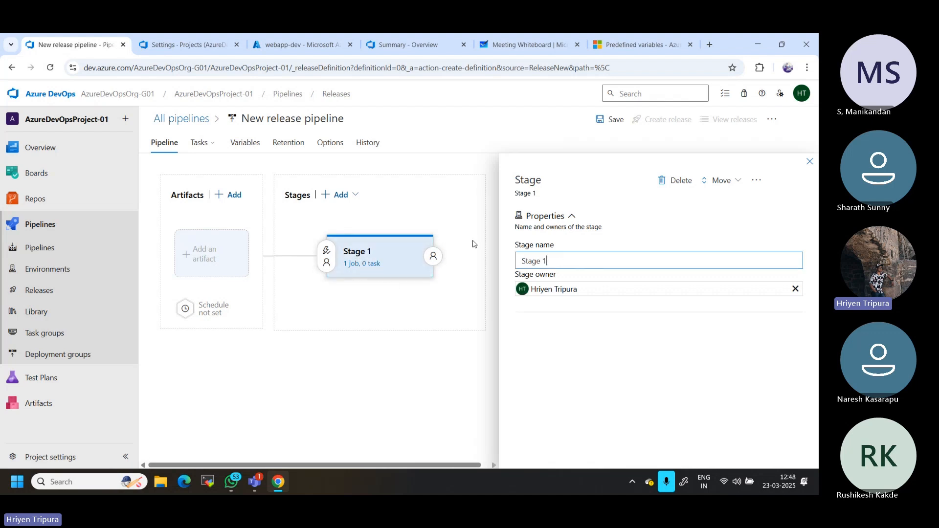
pyautogui.hotkey('ctrl', 'a')
pyautogui.write('de')
pyautogui.press('BackSpace')
pyautogui.write('Dev')
pyautogui.press('BackSpace')
pyautogui.press('BackSpace')
pyautogui.press('BackSpace')
pyautogui.press('BackSpace')
pyautogui.write('Dev')
pyautogui.click(809, 162)
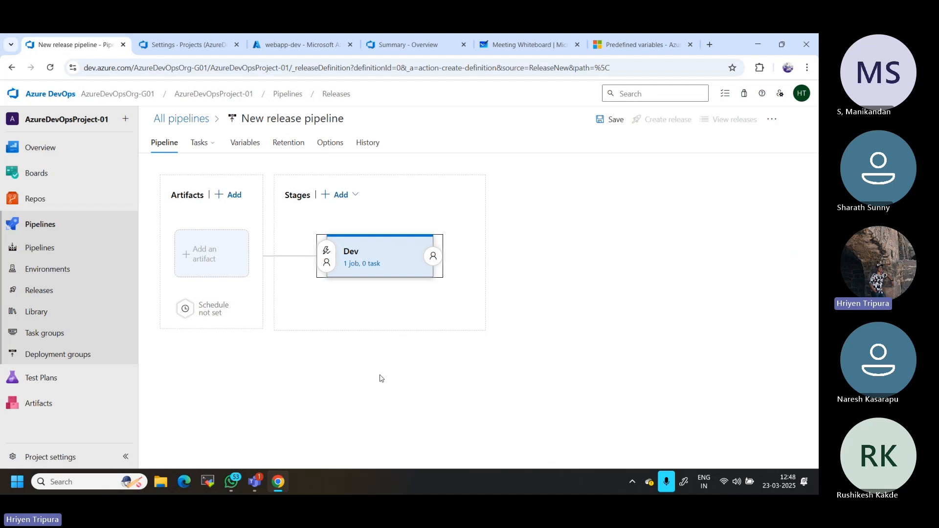
# - Switch to the Azure portal and check the webapp-dev web app's name, publishing model and runtime stack
pyautogui.click(166, 43)
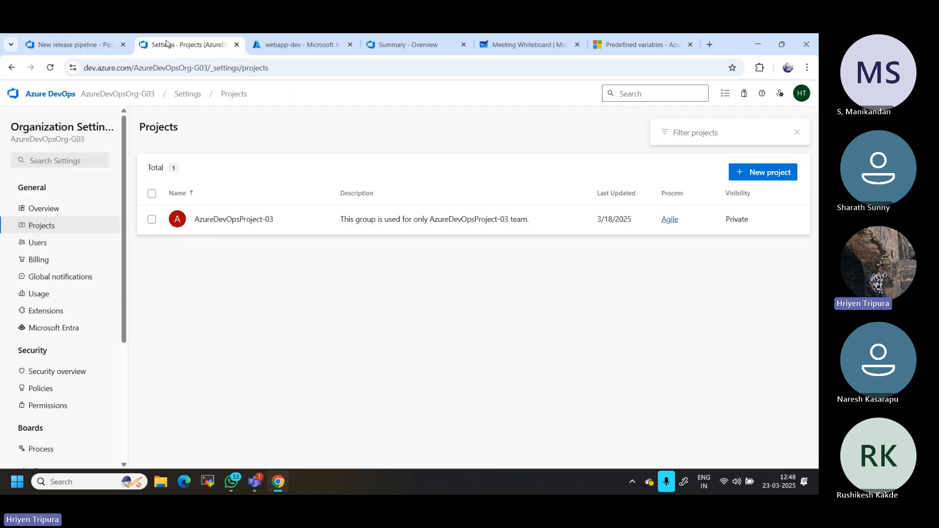
pyautogui.click(275, 42)
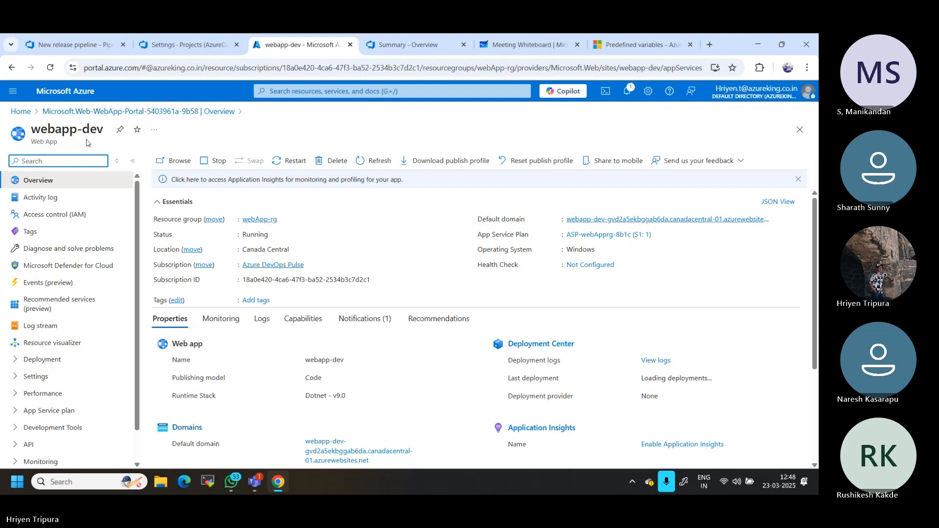
pyautogui.doubleClick(54, 130)
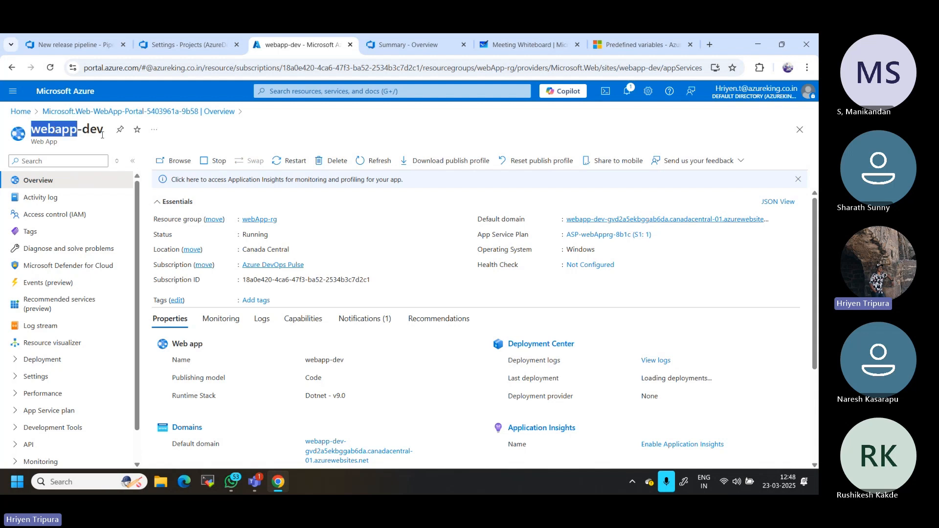
pyautogui.moveTo(102, 134); pyautogui.dragTo(28, 131)
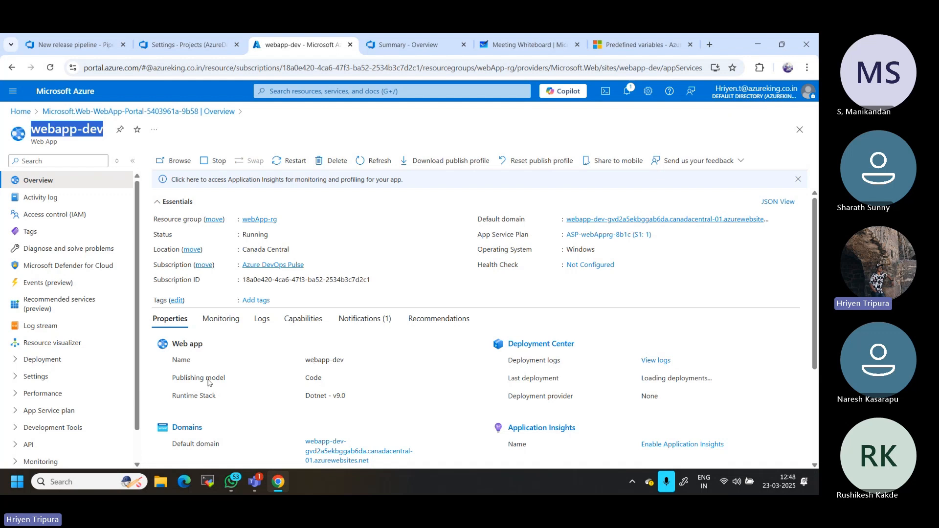
pyautogui.moveTo(304, 379); pyautogui.dragTo(335, 382)
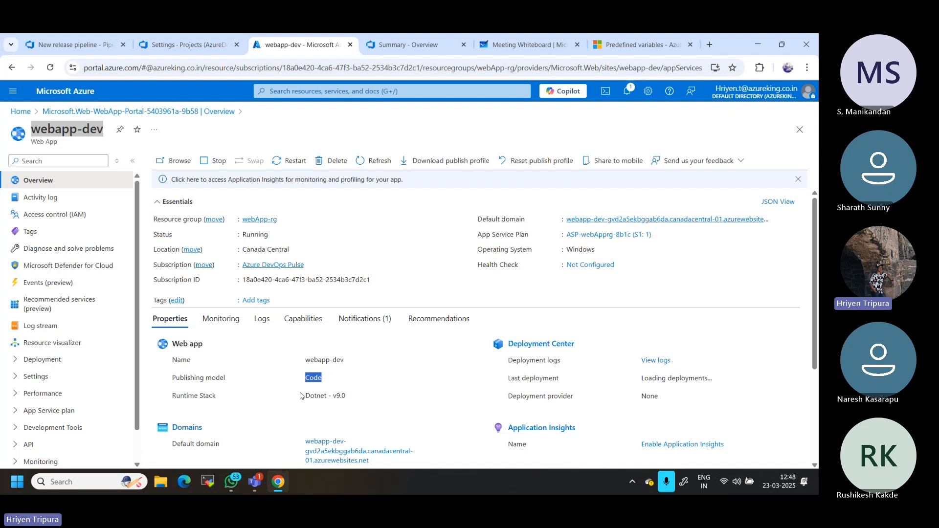
pyautogui.moveTo(302, 397); pyautogui.dragTo(363, 402)
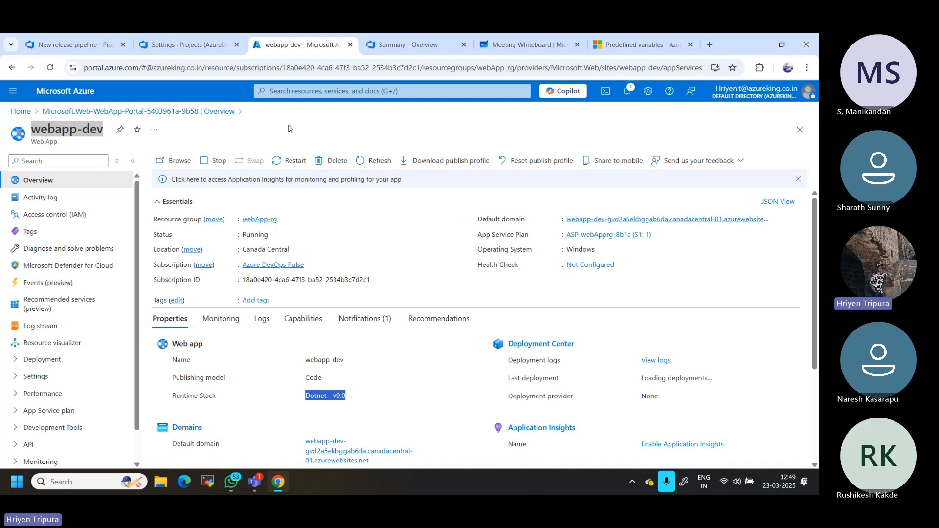
# - Keeping the release pipeline draft open, replace the AzureDevOpsOrg-G03 settings page with the Pipelines list of AzureDevOpsProject-01 in AzureDevOpsOrg-G01
pyautogui.click(184, 45)
pyautogui.click(89, 45)
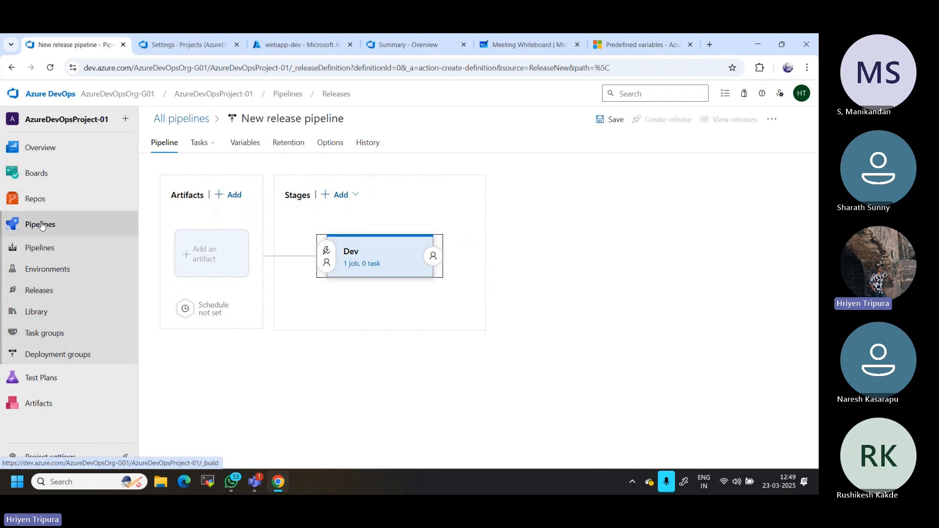
pyautogui.click(169, 41)
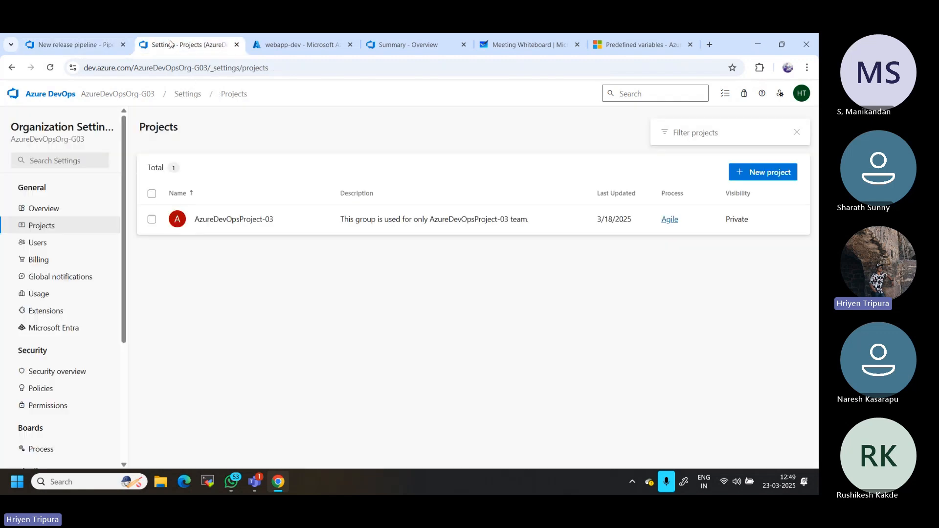
pyautogui.click(98, 95)
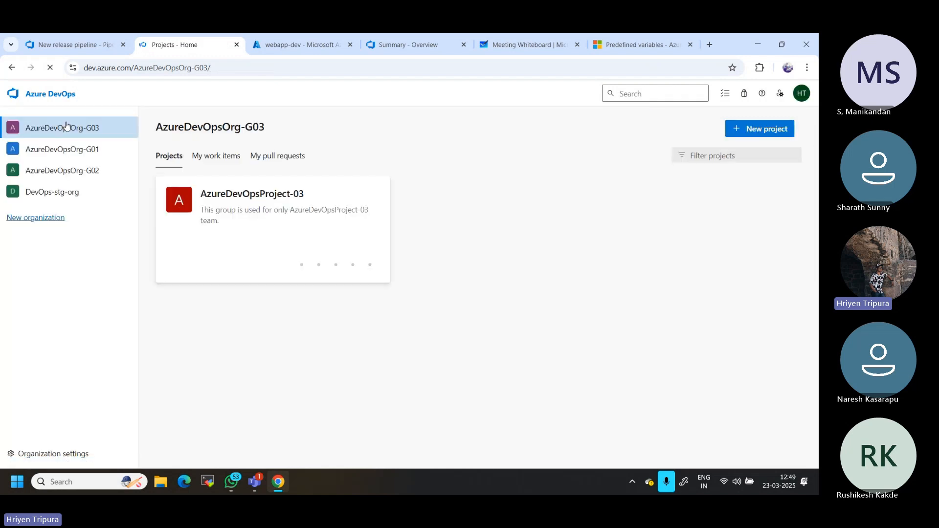
pyautogui.click(69, 149)
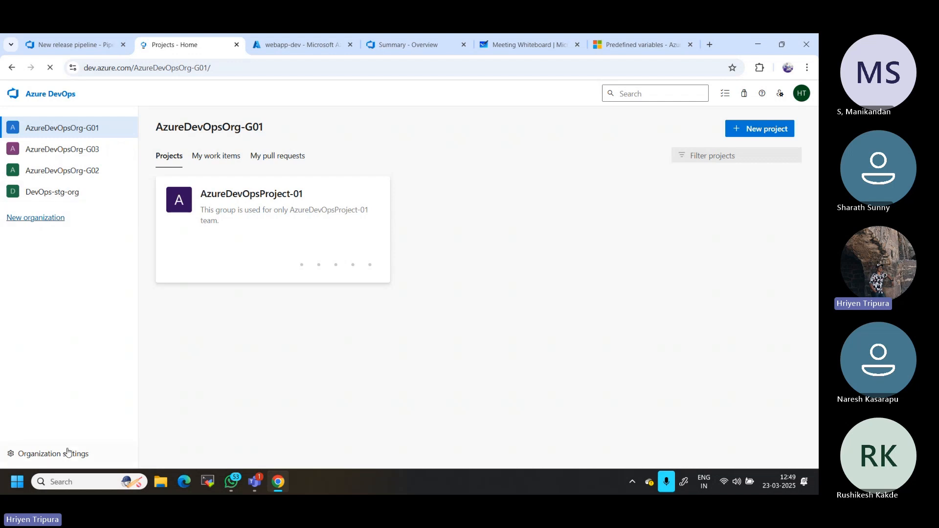
pyautogui.click(253, 196)
pyautogui.moveTo(49, 292)
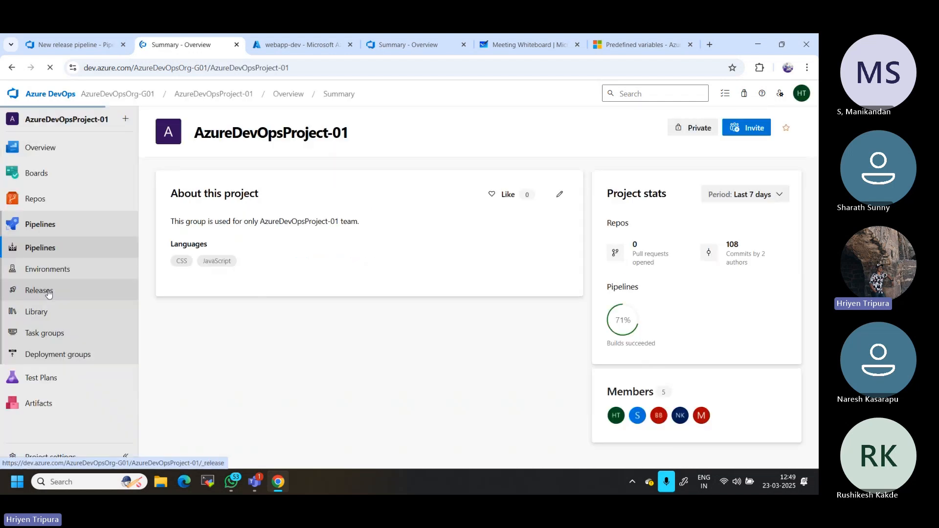
# - View the published artifacts of run #20250323.1 of WebApp-Azure-DevOps-Pulse (5), and return to the new release pipeline
pyautogui.click(266, 240)
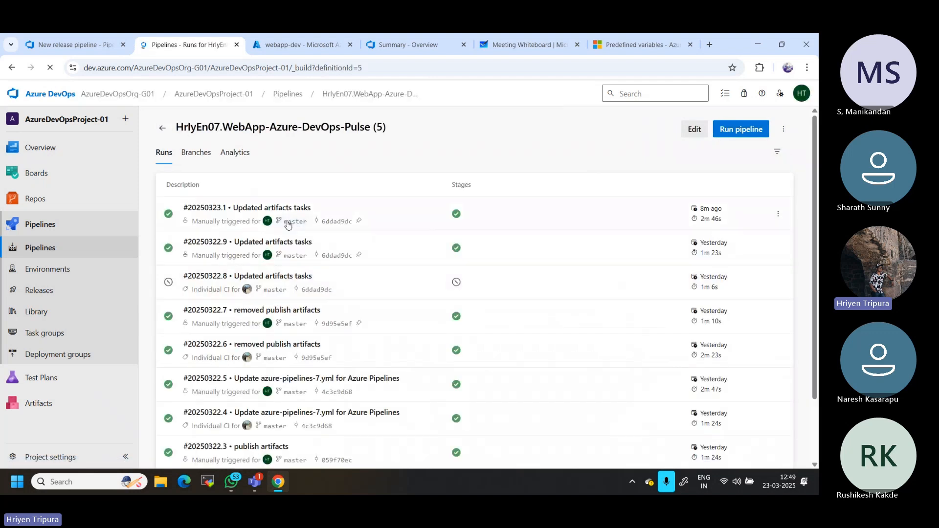
pyautogui.click(234, 209)
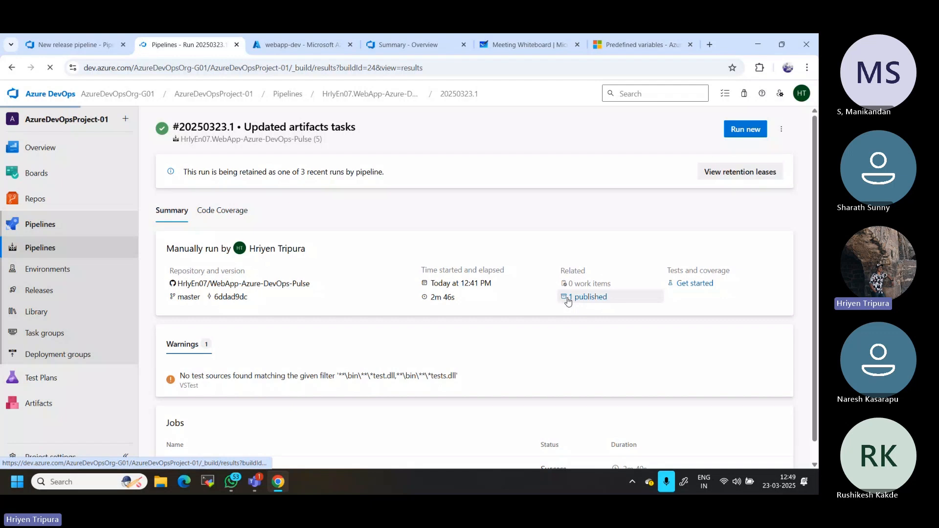
pyautogui.click(568, 300)
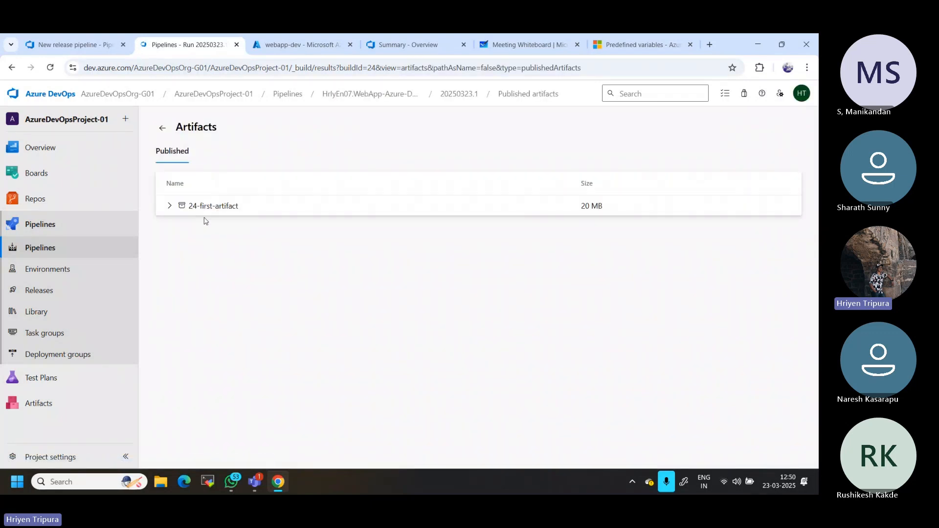
pyautogui.click(286, 48)
pyautogui.click(88, 45)
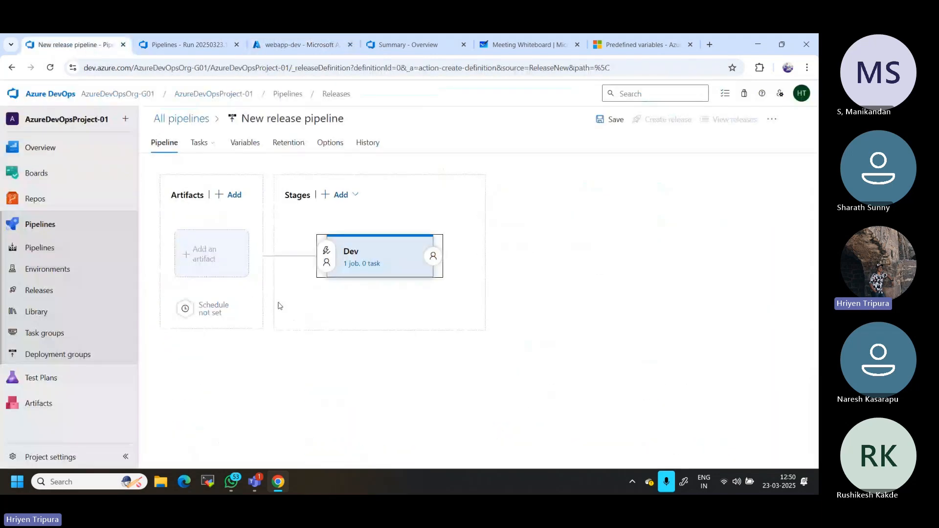
# - Start adding a Build artifact from AzureDevOpsProject-01 to the release pipeline and show the available source build pipelines
pyautogui.click(200, 253)
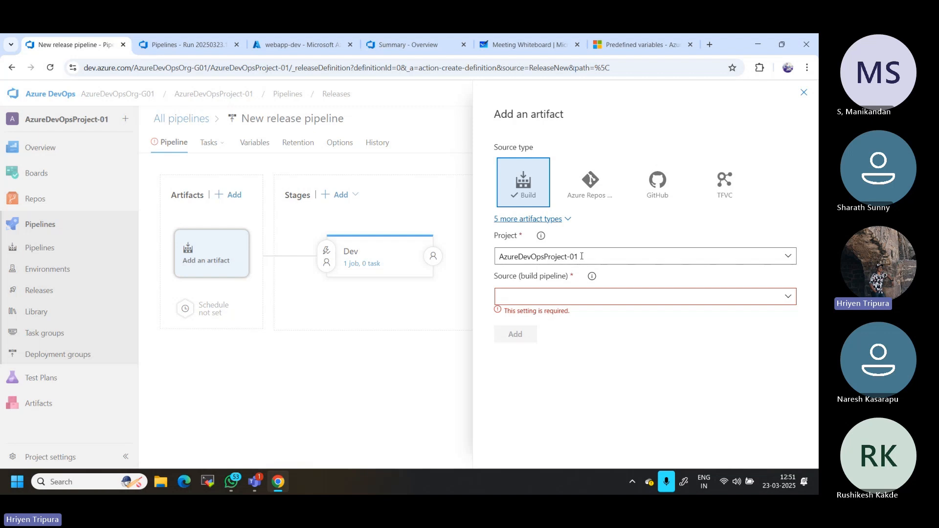
pyautogui.moveTo(585, 257); pyautogui.dragTo(502, 259)
pyautogui.click(527, 292)
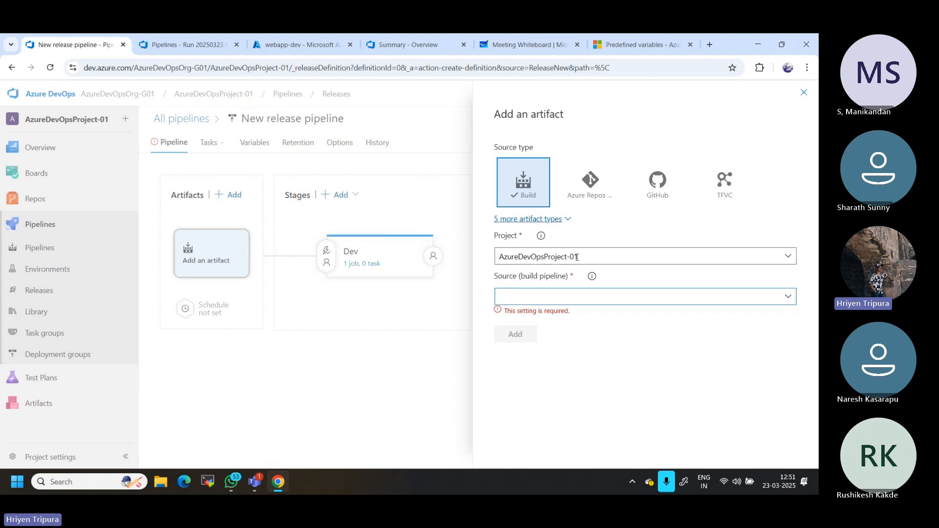
pyautogui.moveTo(578, 257); pyautogui.dragTo(517, 259)
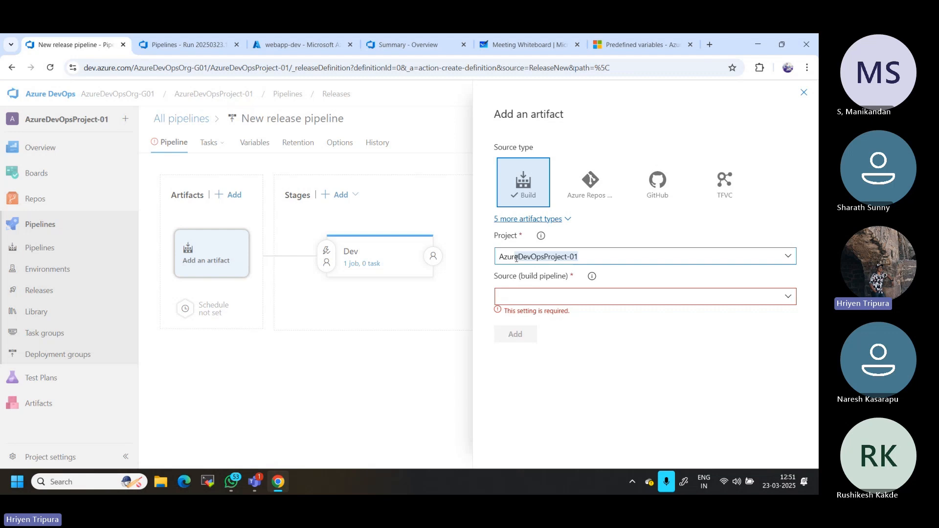
pyautogui.click(788, 299)
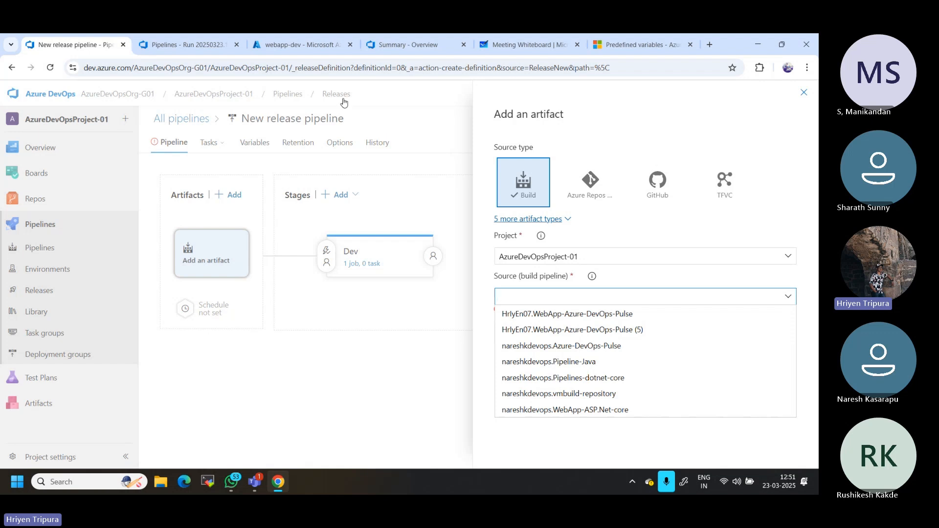
# - Copy the full name of the WebApp-Azure-DevOps-Pulse (5) pipeline from its runs page and return to the release pipeline's artifact form
pyautogui.click(191, 46)
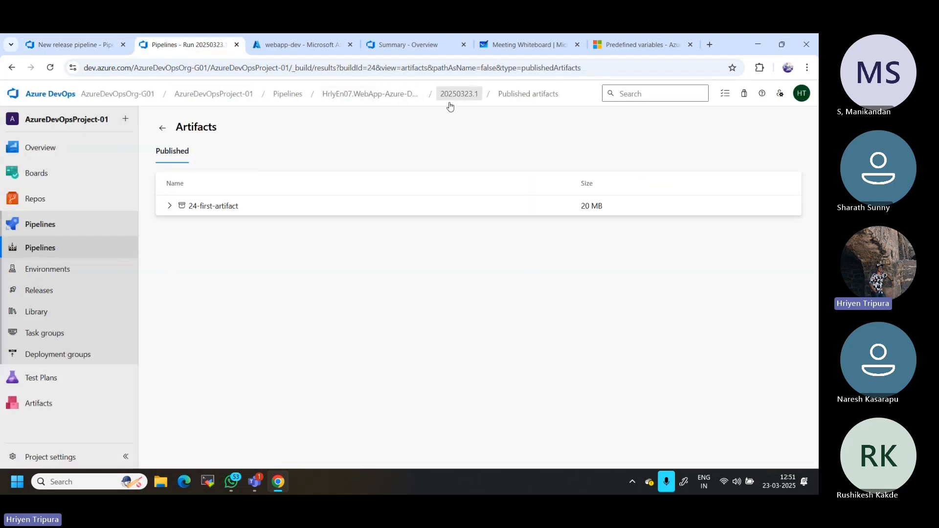
pyautogui.click(374, 98)
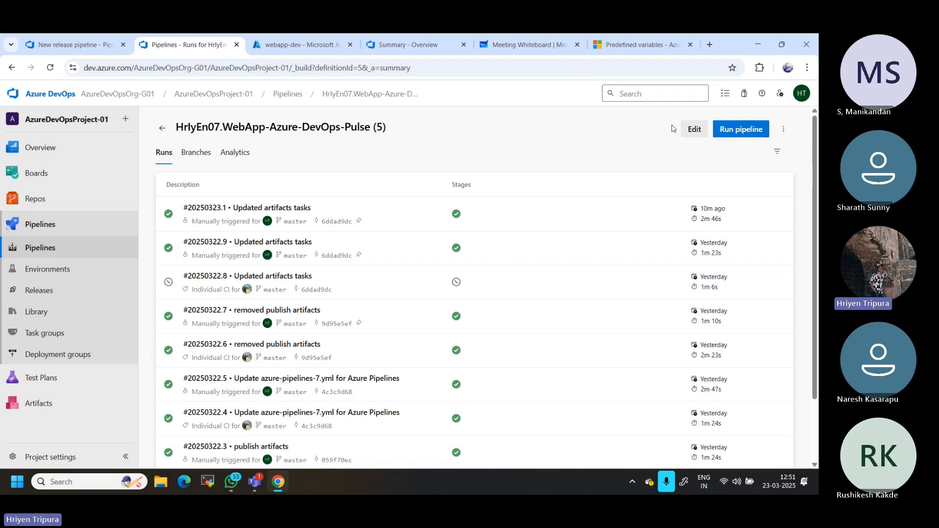
pyautogui.click(689, 130)
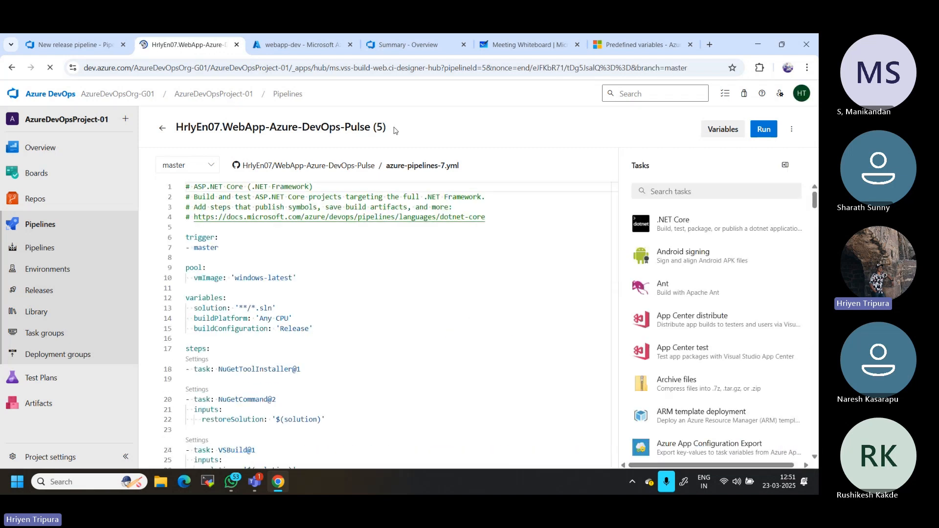
pyautogui.click(160, 131)
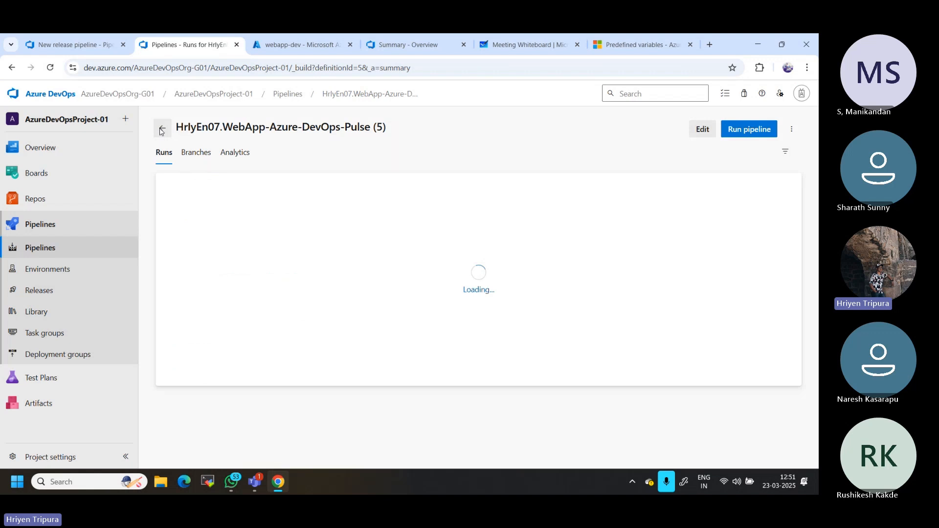
pyautogui.moveTo(389, 128); pyautogui.dragTo(162, 129)
pyautogui.hotkey('ctrl', 'c')
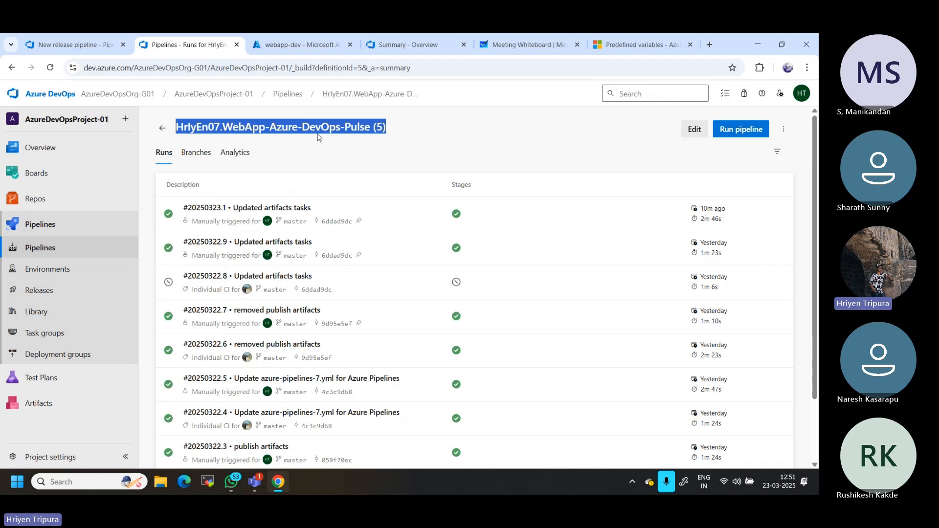
pyautogui.click(283, 49)
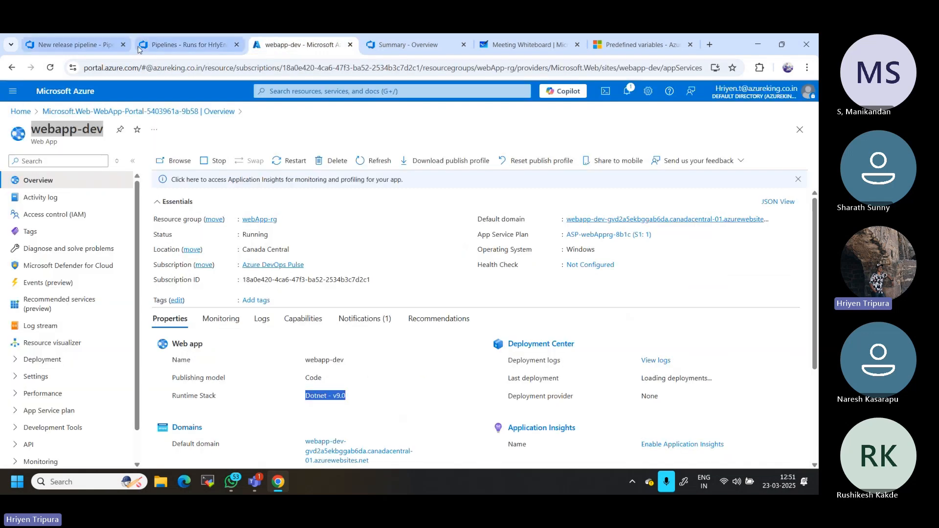
pyautogui.click(74, 44)
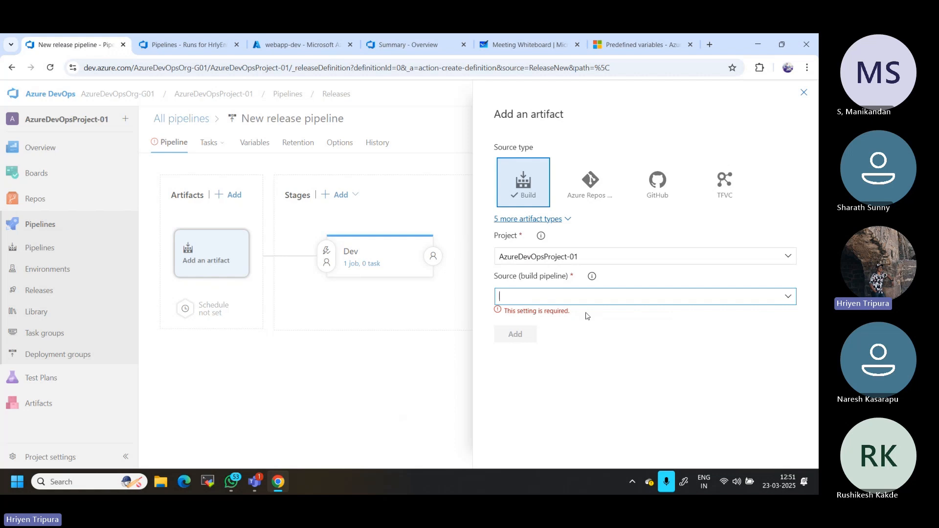
# - Set the artifact's source build pipeline to WebApp-Azure-DevOps-Pulse (5), choosing it from the available pipelines
pyautogui.click(787, 298)
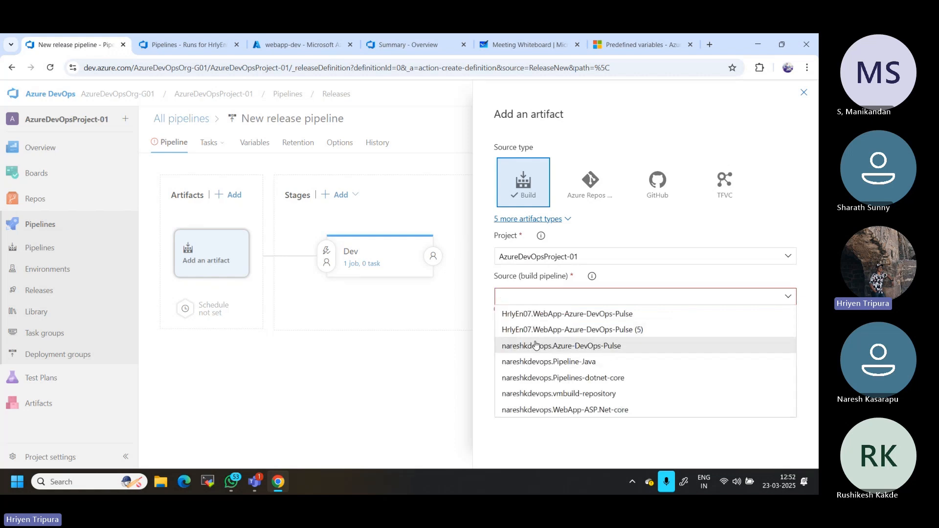
pyautogui.hotkey('ctrl', 'v')
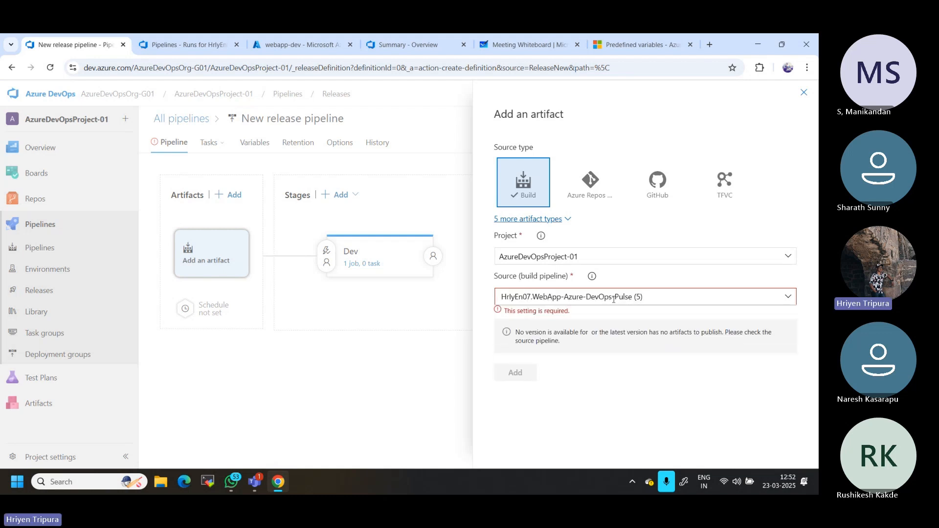
pyautogui.hotkey('ctrl', 'a')
pyautogui.press('BackSpace')
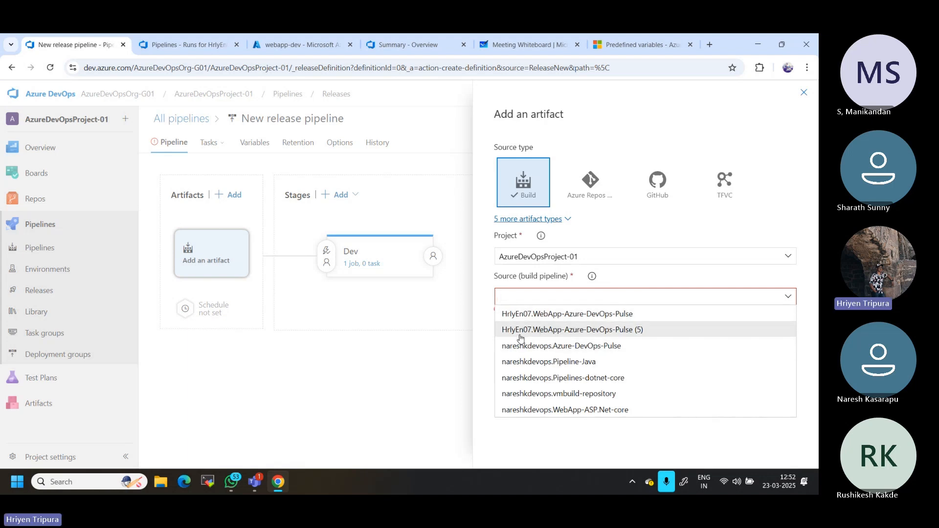
pyautogui.click(619, 330)
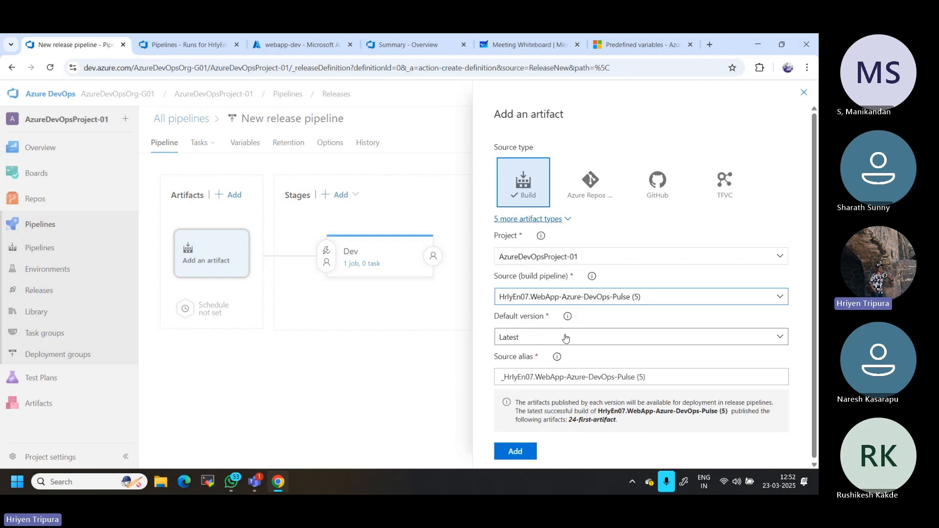
# - Try Specific version as the artifact's default version, view the selectable builds, and restore Latest
pyautogui.click(527, 339)
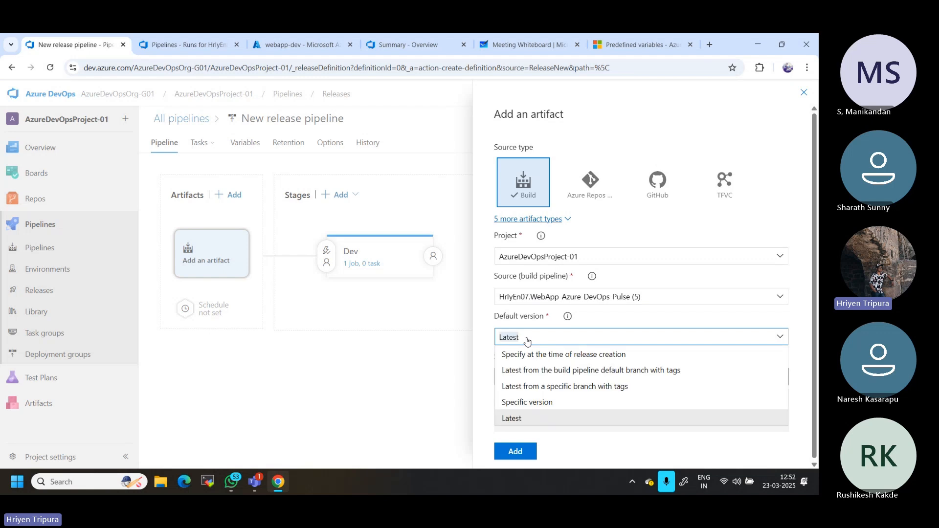
pyautogui.click(526, 403)
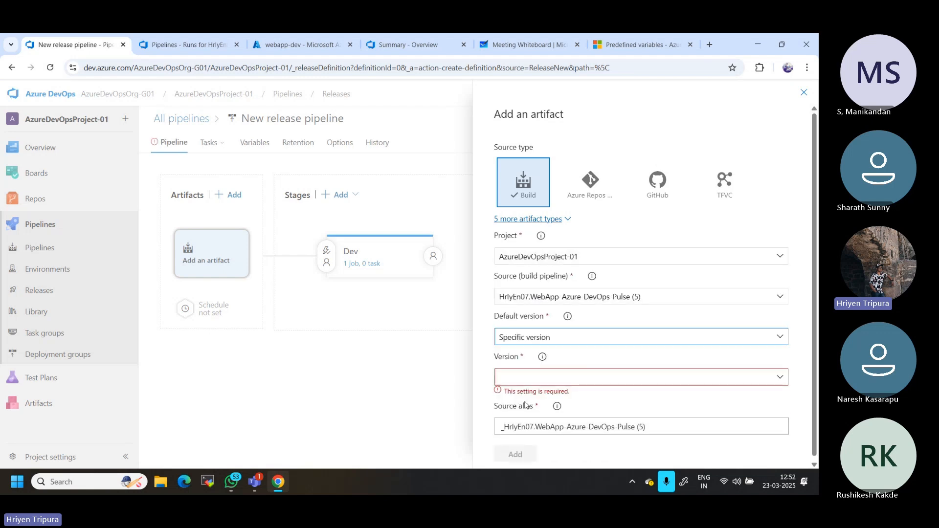
pyautogui.click(780, 378)
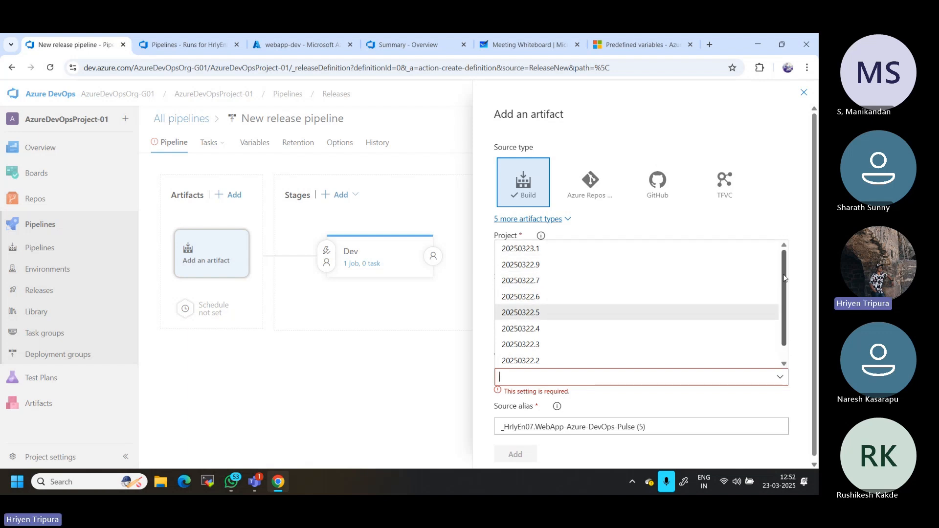
pyautogui.click(401, 393)
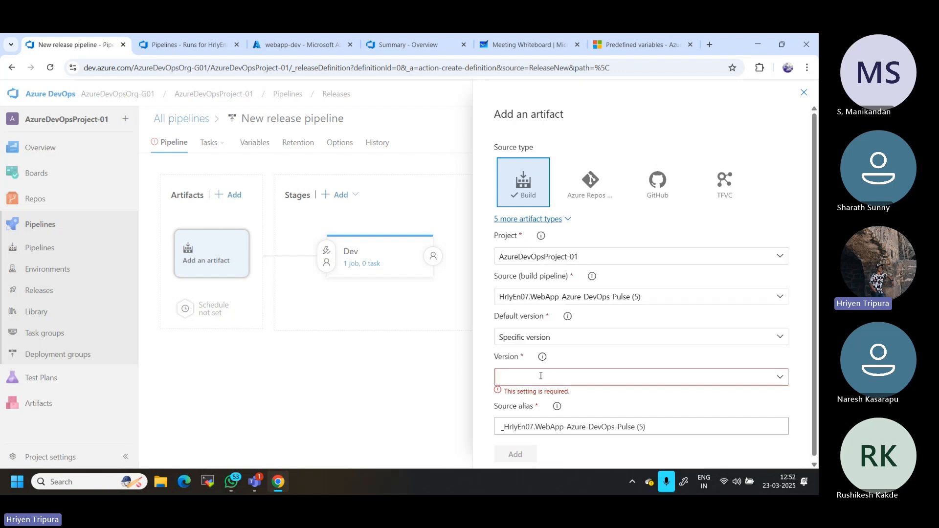
pyautogui.click(604, 341)
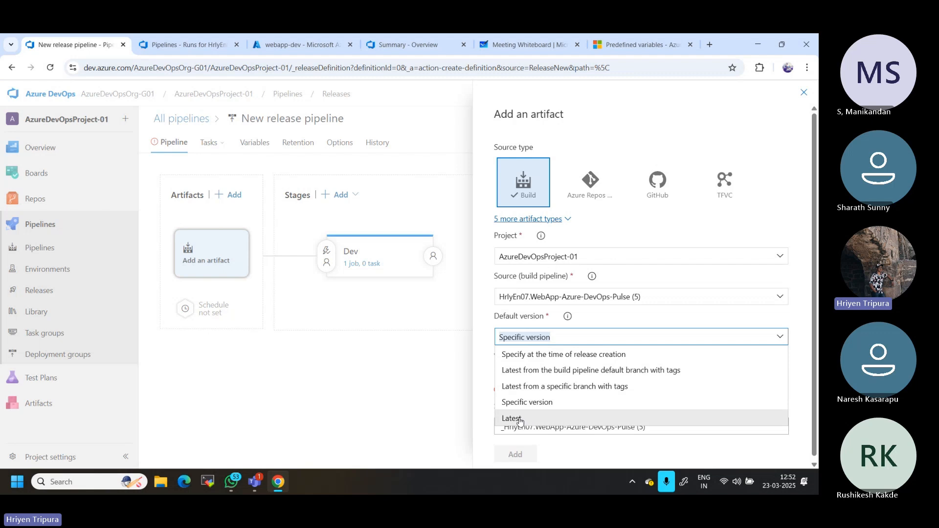
pyautogui.click(520, 420)
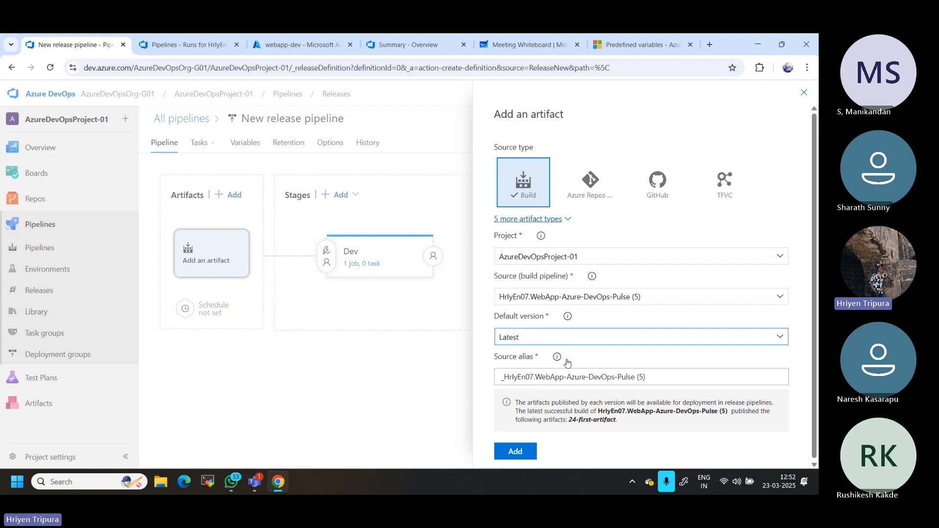
# - Check the source alias and artifact name against run #20250323.1's published artifacts, and add the build artifact to the release pipeline
pyautogui.moveTo(507, 377); pyautogui.dragTo(635, 376)
pyautogui.click(635, 377)
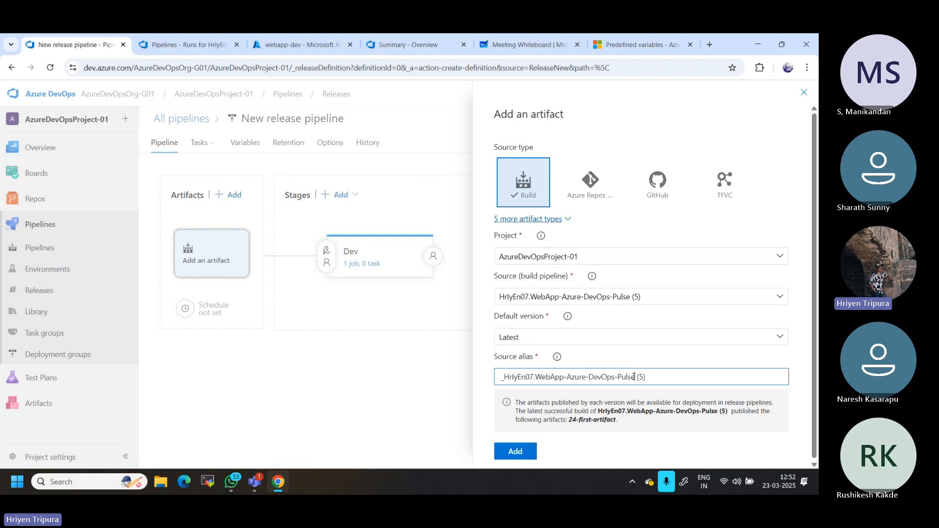
pyautogui.moveTo(814, 361); pyautogui.dragTo(814, 405)
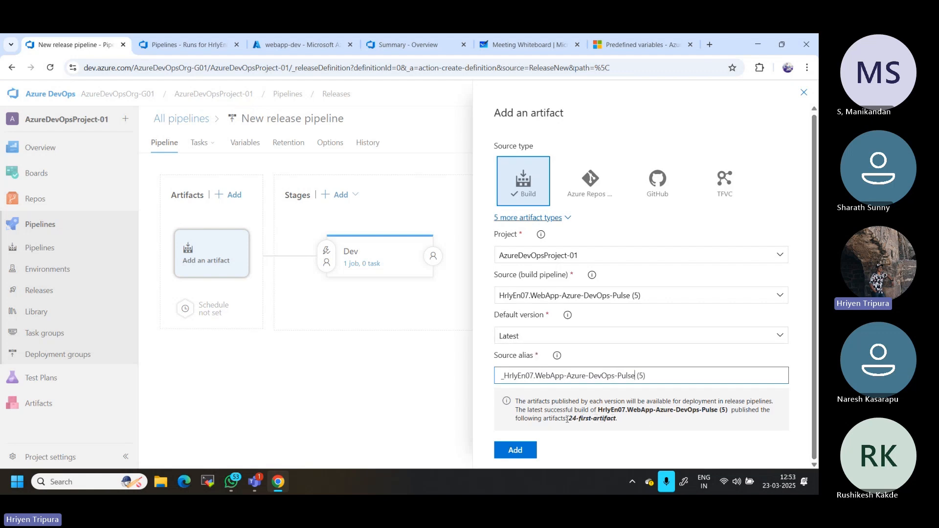
pyautogui.moveTo(568, 420); pyautogui.dragTo(577, 419)
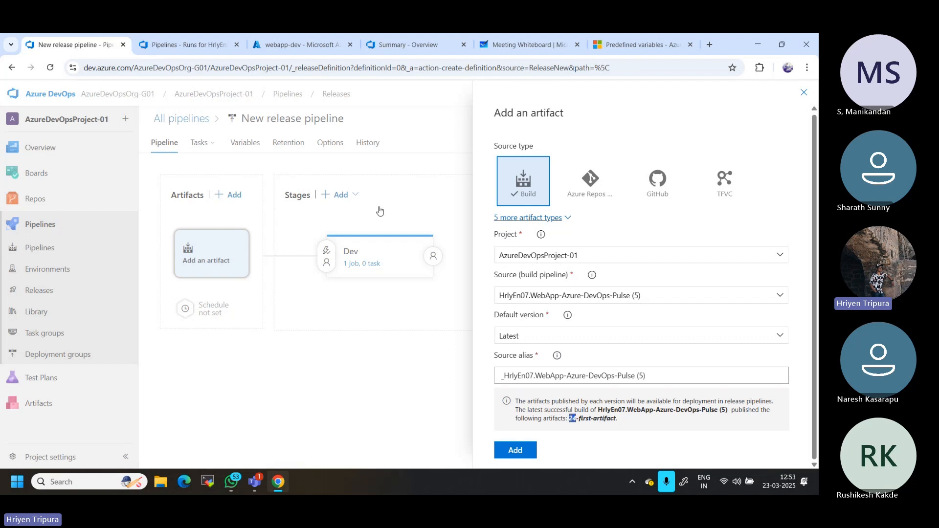
pyautogui.click(199, 46)
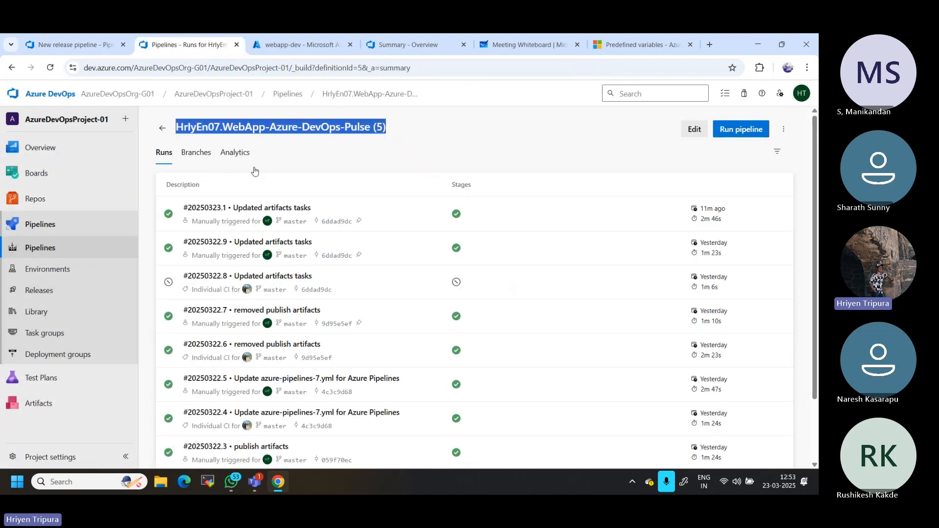
pyautogui.click(263, 209)
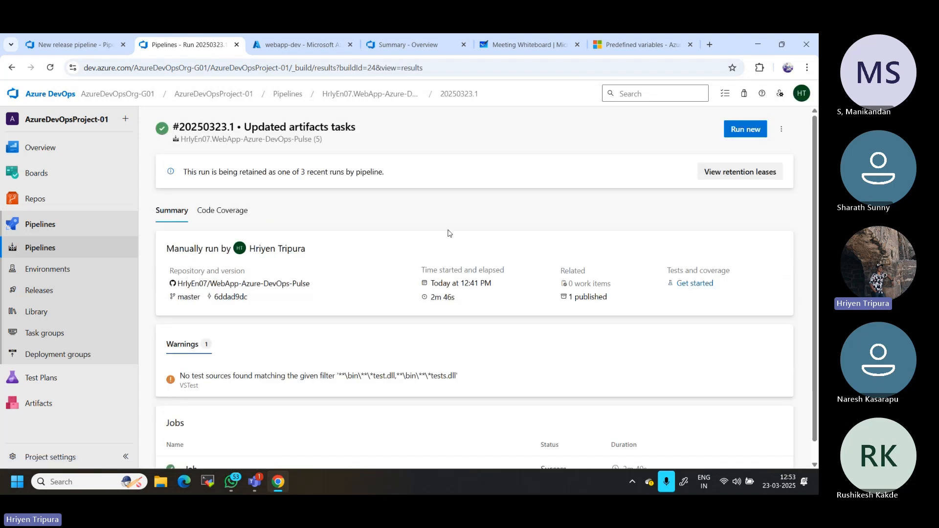
pyautogui.click(569, 297)
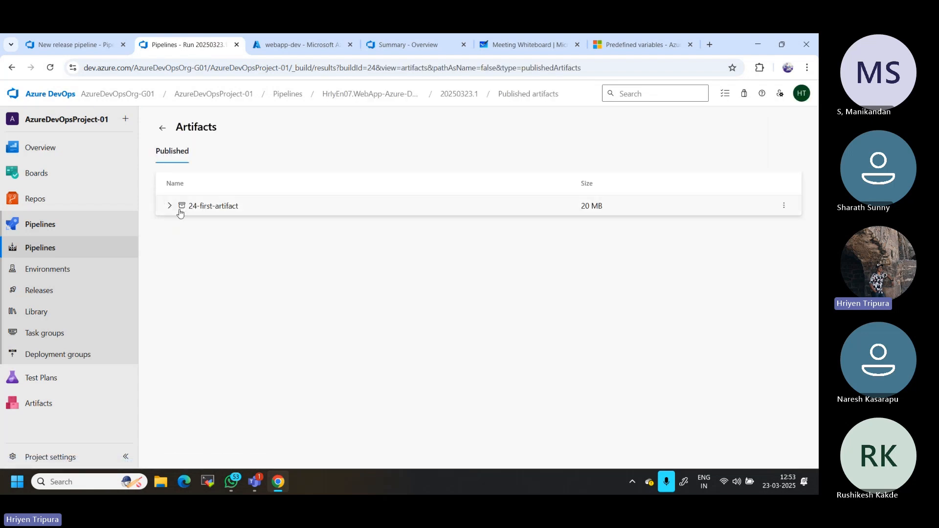
pyautogui.click(69, 45)
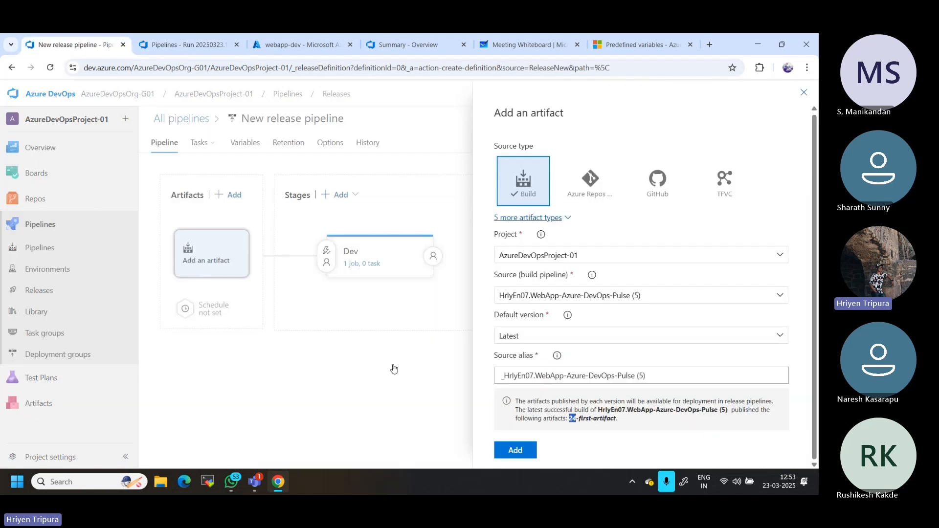
pyautogui.click(524, 453)
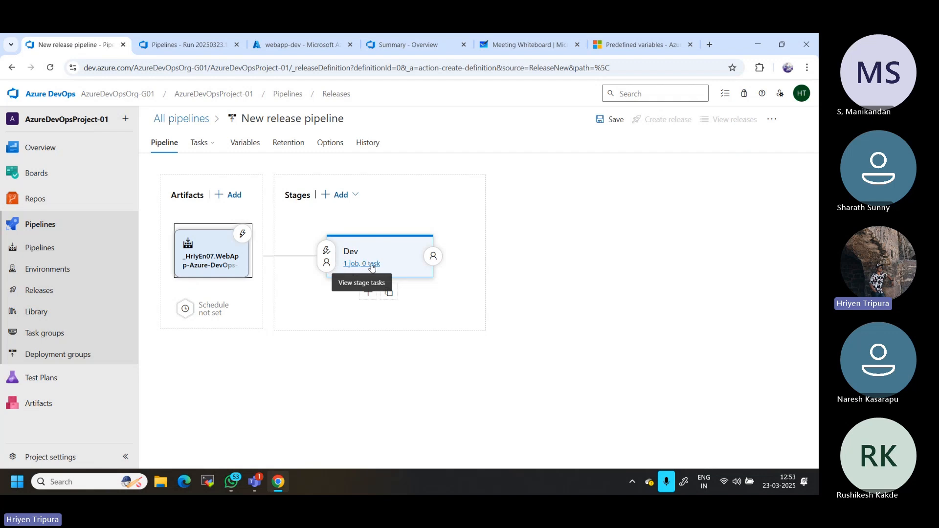
# - Review the Dev stage's tasks and the release pipeline's variables and retention settings, ending on the Dev stage's tasks
pyautogui.click(367, 265)
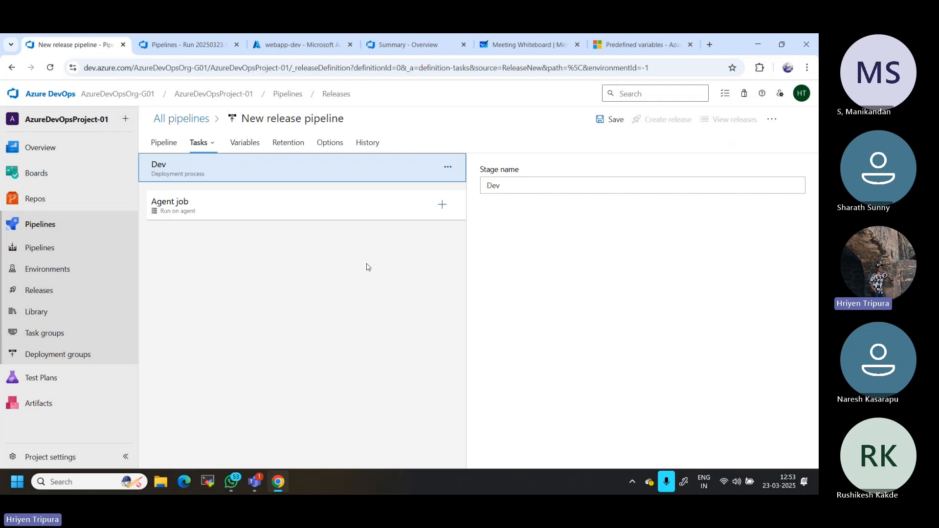
pyautogui.click(188, 144)
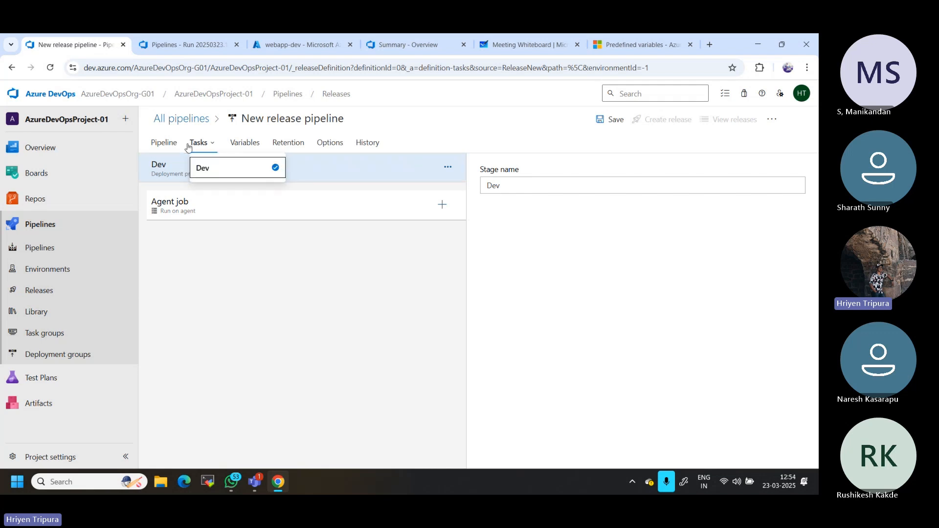
pyautogui.click(160, 145)
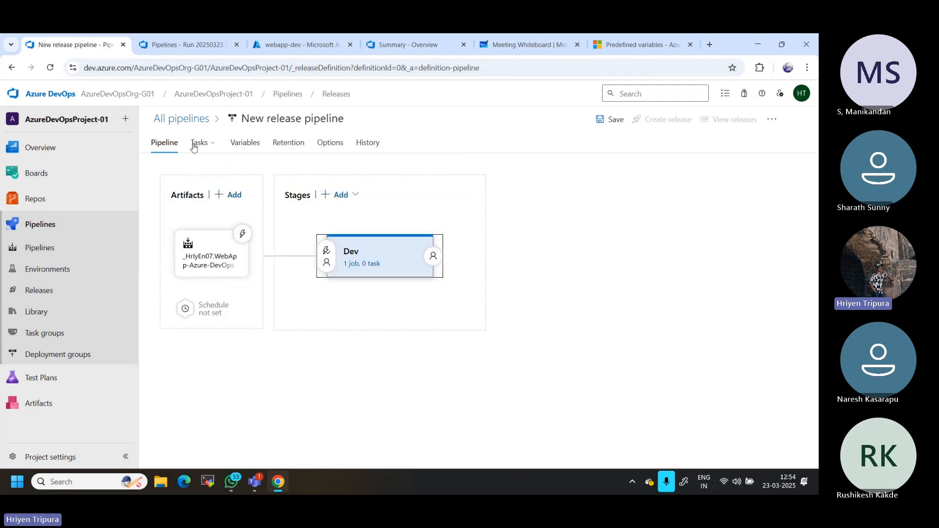
pyautogui.click(194, 147)
pyautogui.click(203, 168)
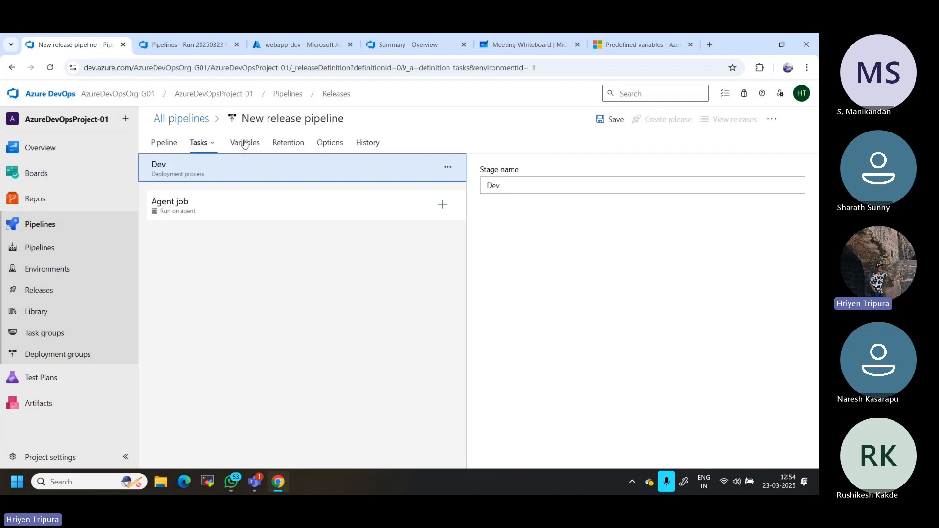
pyautogui.click(245, 143)
pyautogui.click(282, 144)
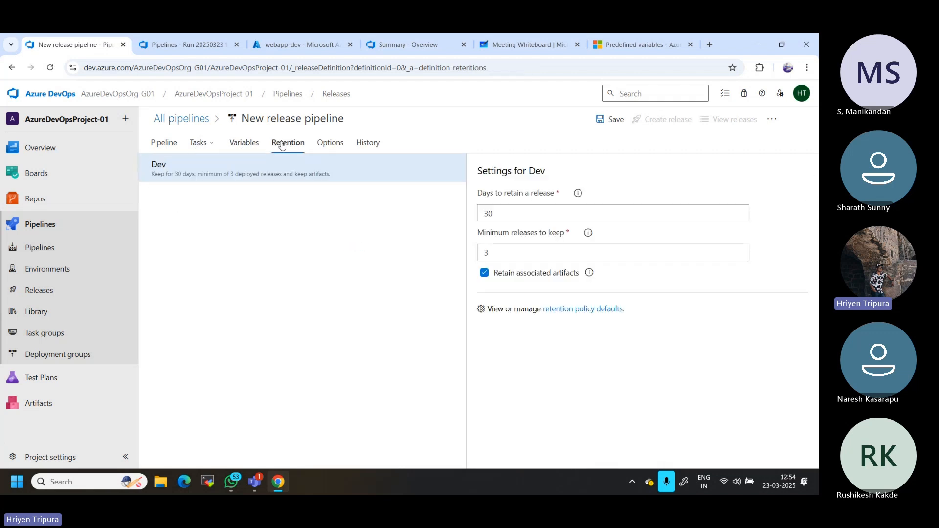
pyautogui.click(198, 142)
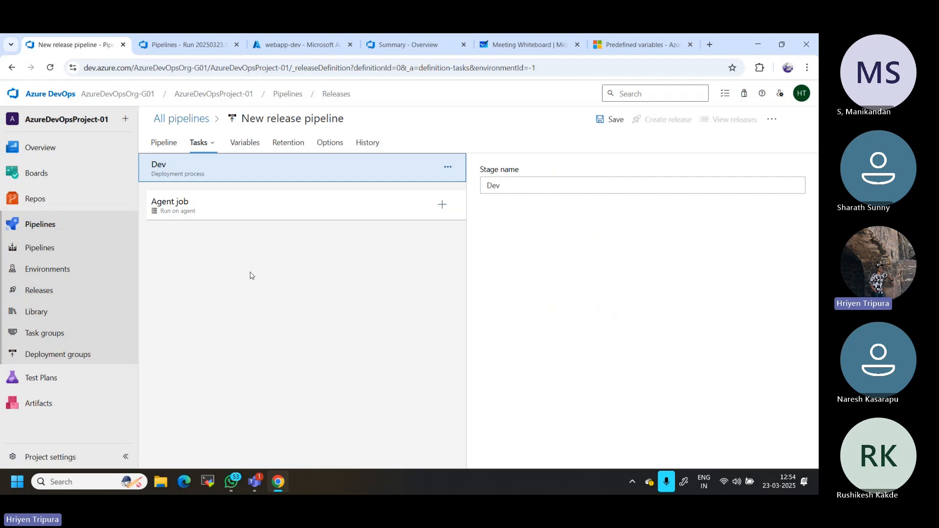
# - Examine the Dev stage's Agent job settings, including its display name, agent pool, execution plan and additional options
pyautogui.click(202, 143)
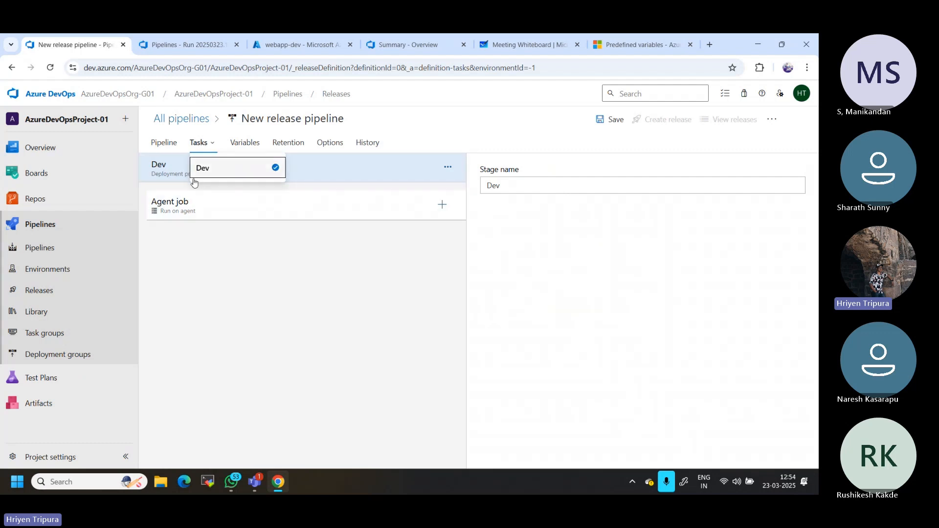
pyautogui.click(185, 212)
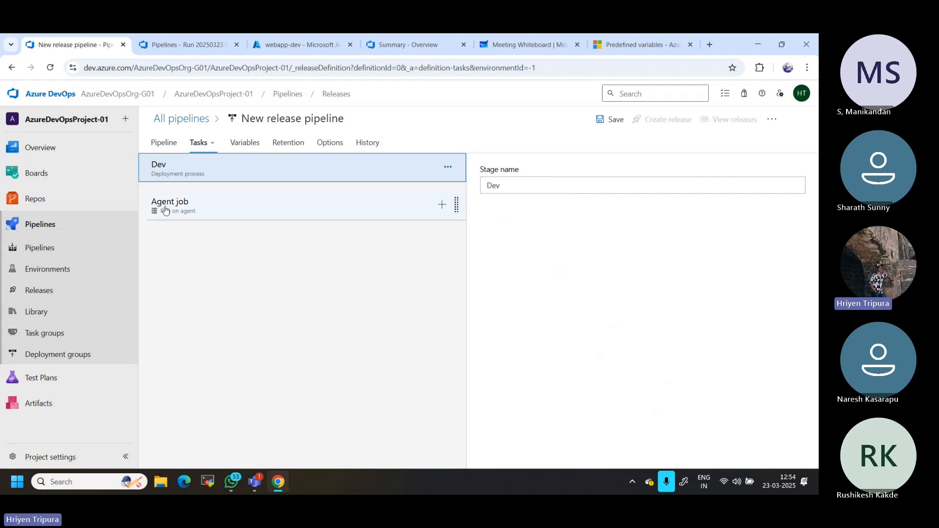
pyautogui.click(165, 210)
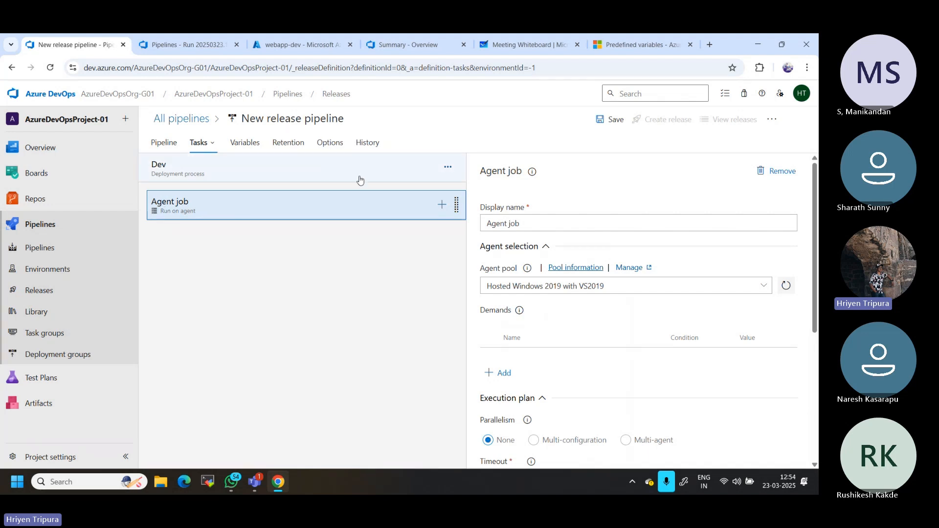
pyautogui.click(523, 223)
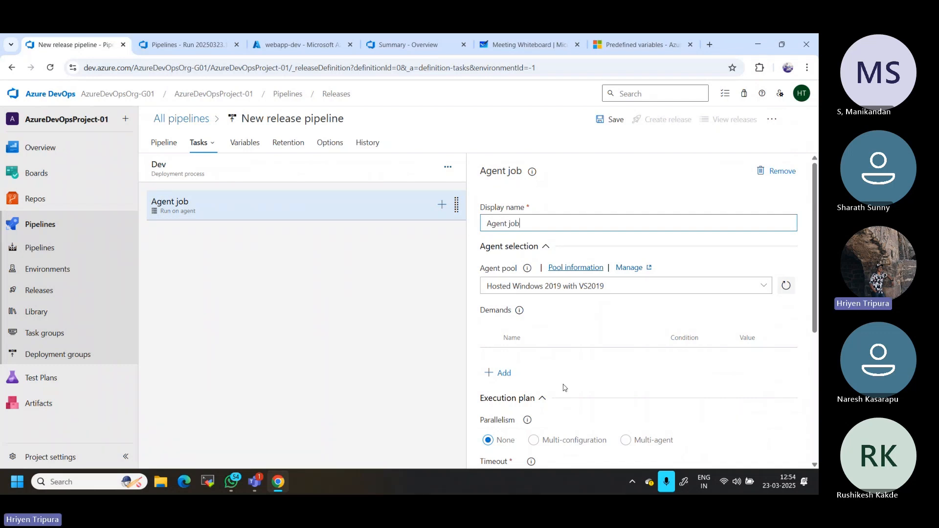
pyautogui.scroll(-3, 564, 387)
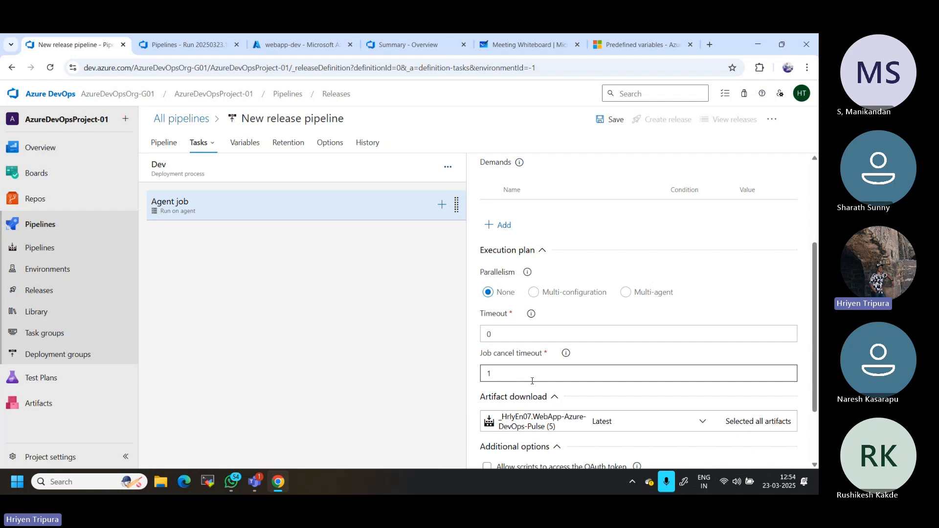
pyautogui.scroll(-2, 639, 313)
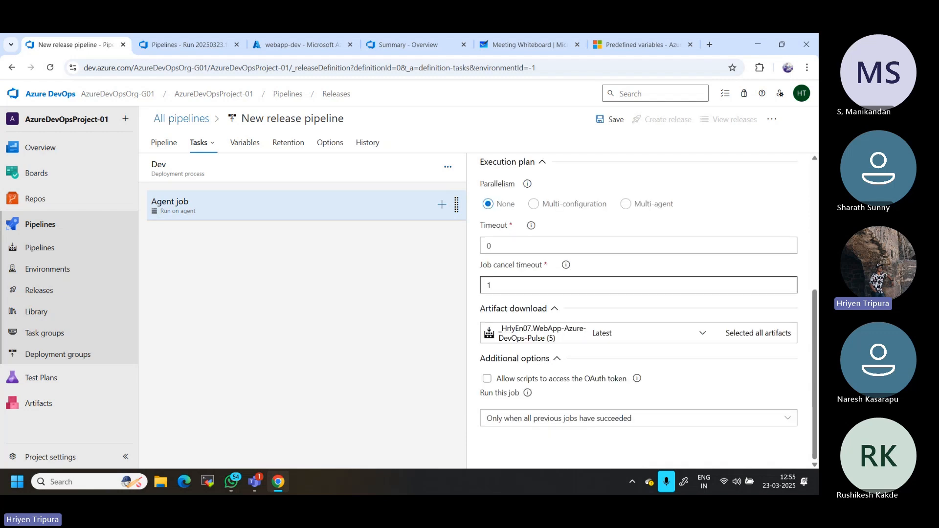
pyautogui.click(195, 147)
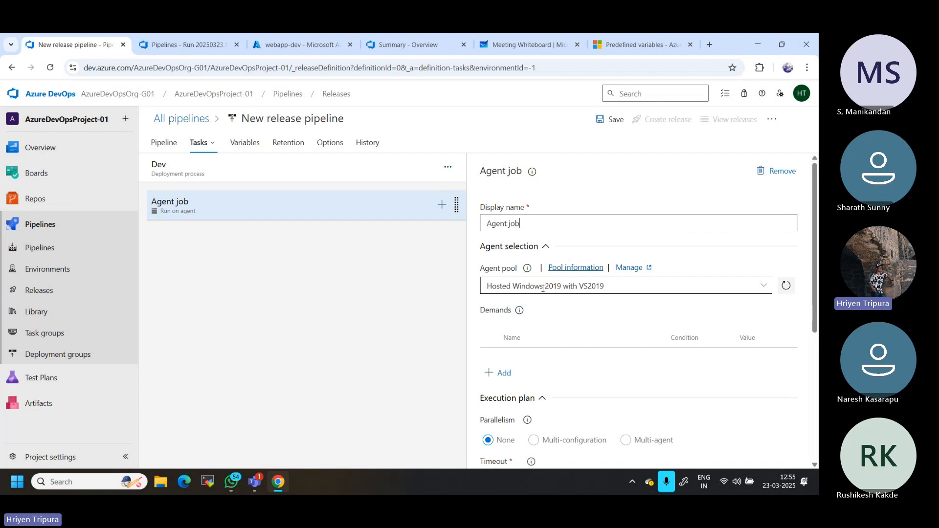
# - Expand the Agent job's artifact download for WebApp-Azure-DevOps-Pulse (5) and check which published artifacts are selected
pyautogui.scroll(-3, 543, 288)
pyautogui.scroll(-2, 636, 314)
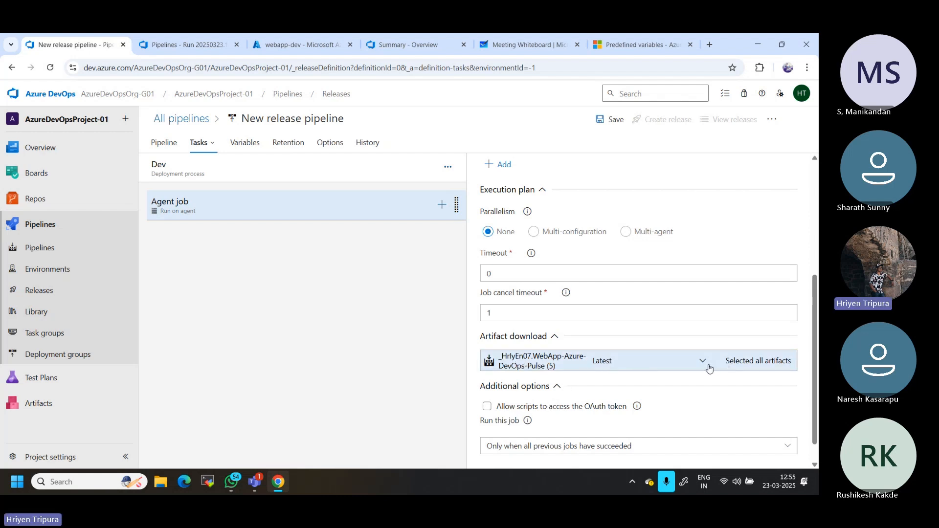
pyautogui.scroll(-1, 706, 367)
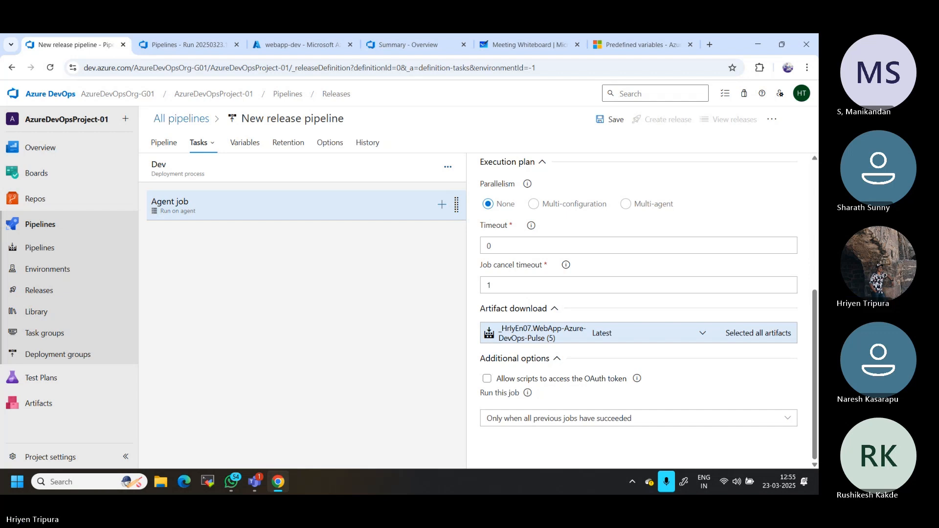
pyautogui.click(702, 338)
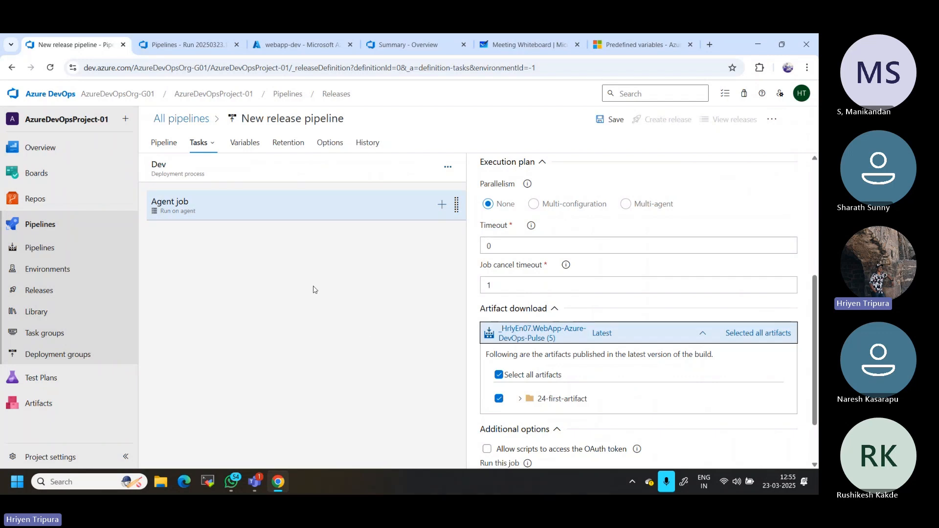
pyautogui.click(208, 144)
pyautogui.click(209, 143)
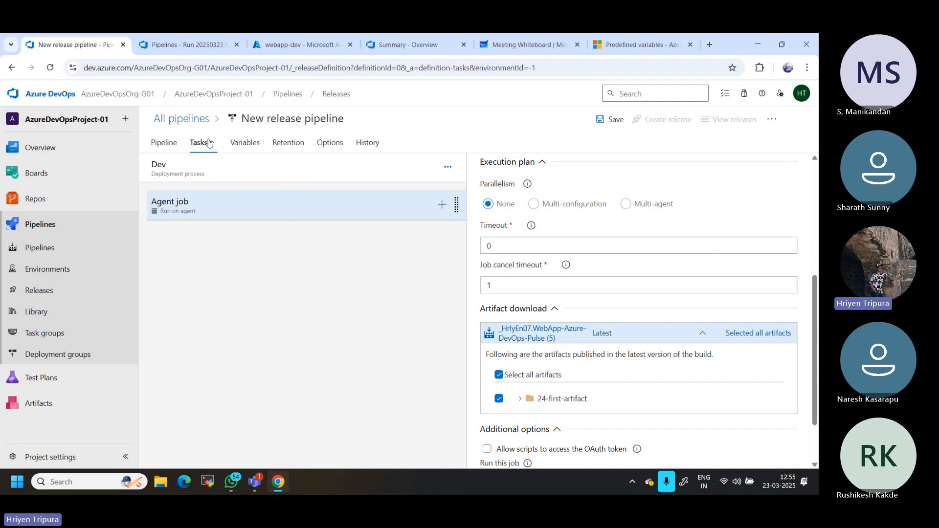
pyautogui.click(210, 143)
pyautogui.scroll(5, 695, 235)
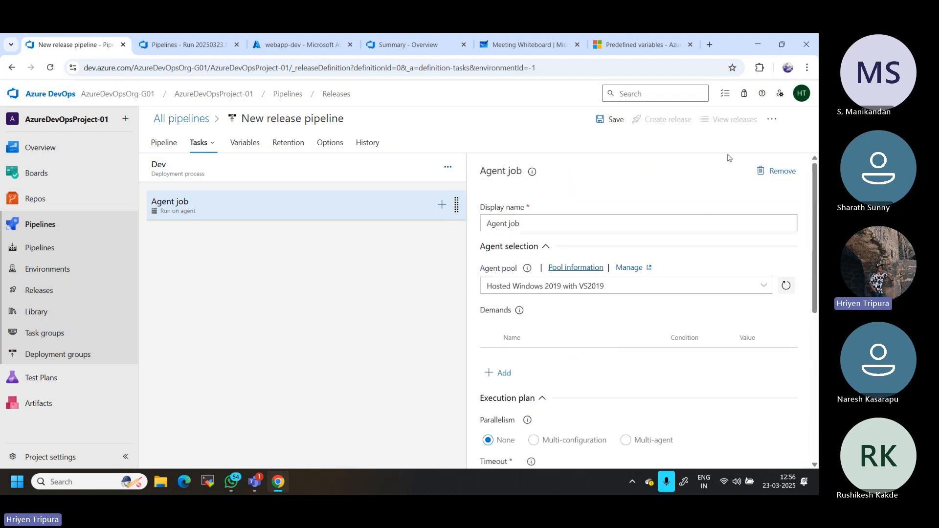
# - Search the tasks available for the Agent job for "Azure web app" and look through the matching deployment tasks
pyautogui.click(442, 205)
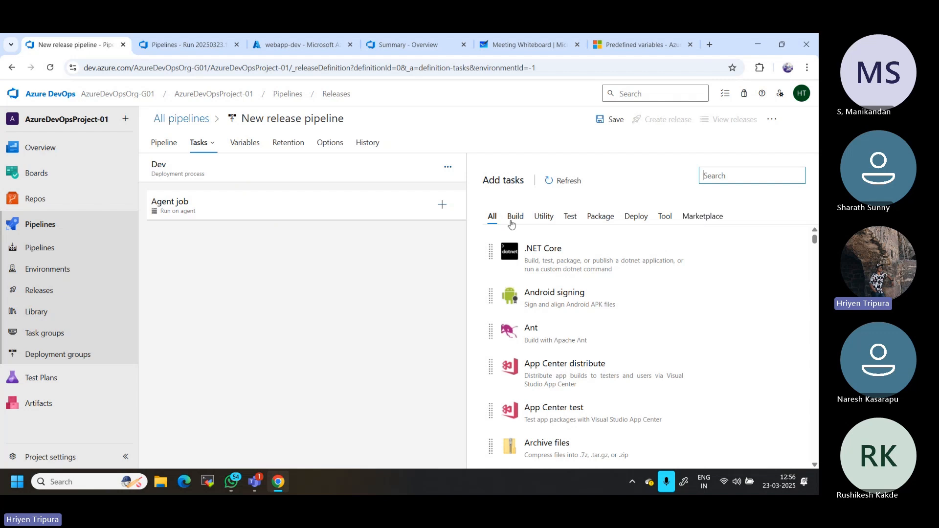
pyautogui.click(491, 215)
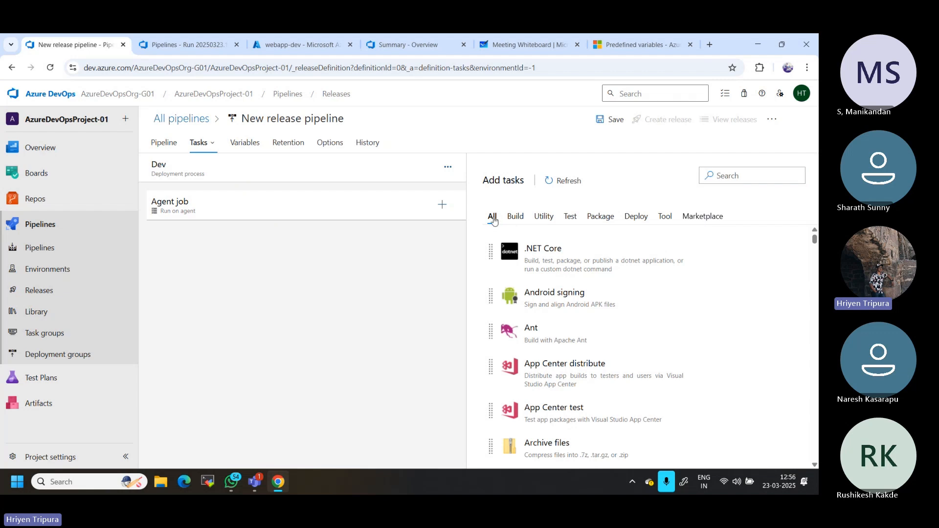
pyautogui.click(729, 174)
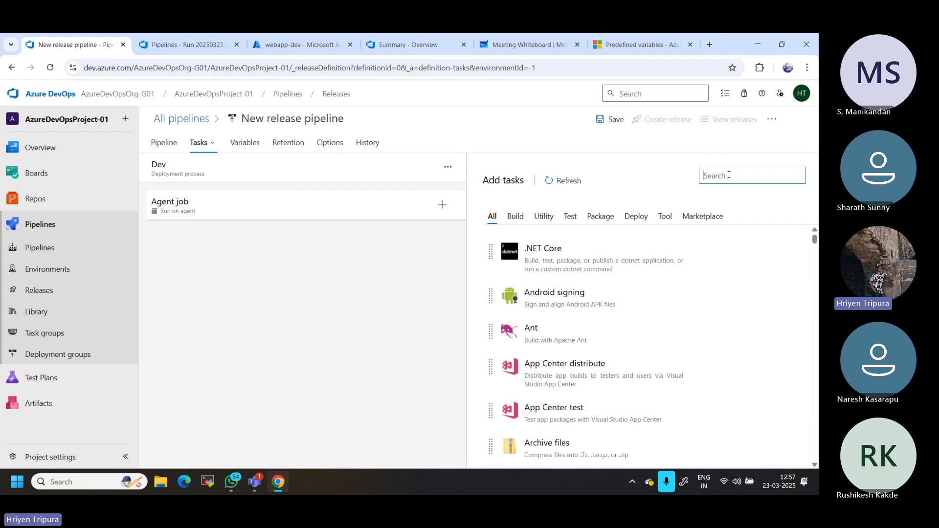
pyautogui.write('Azure we')
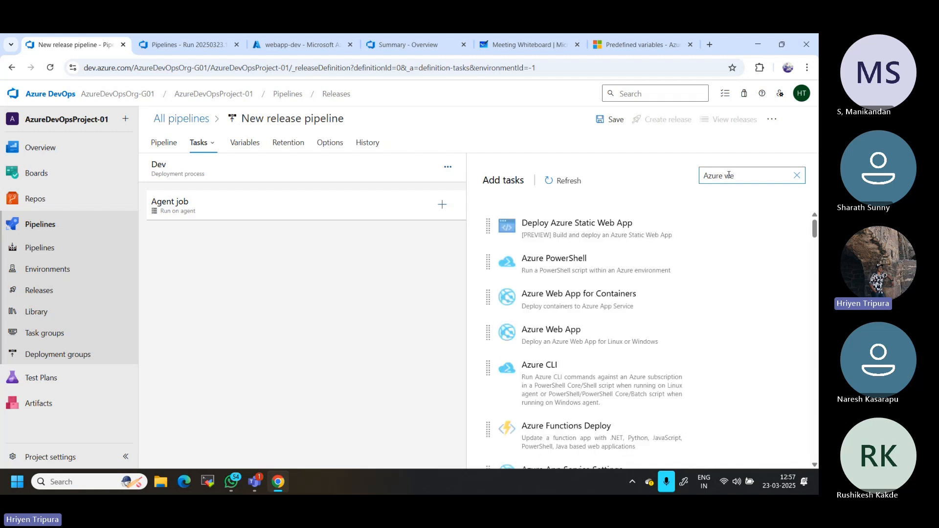
pyautogui.write('bapp')
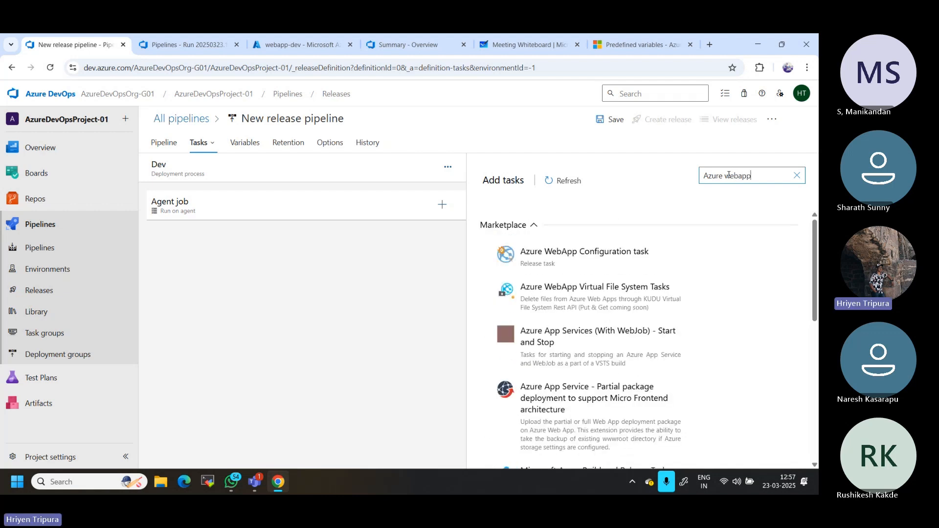
pyautogui.press('BackSpace')
pyautogui.press('BackSpace')
pyautogui.press('BackSpace')
pyautogui.write('app')
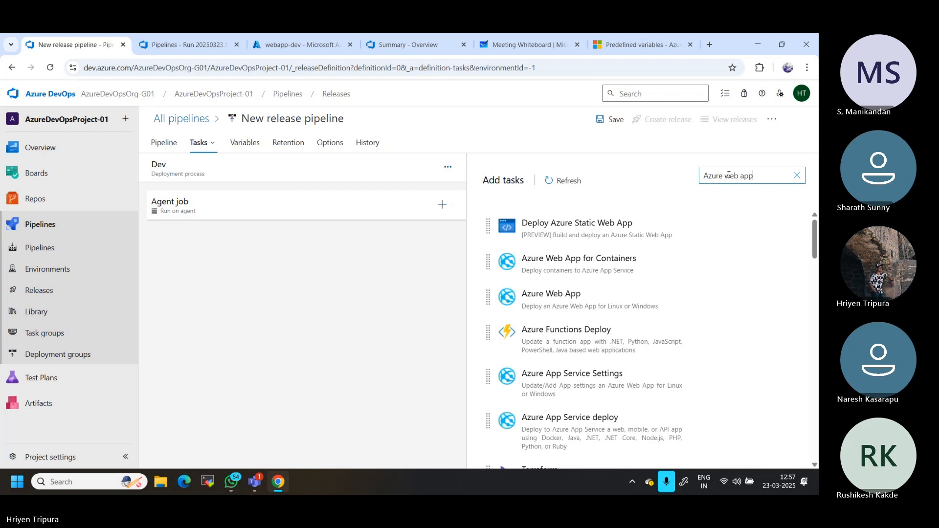
pyautogui.moveTo(581, 224)
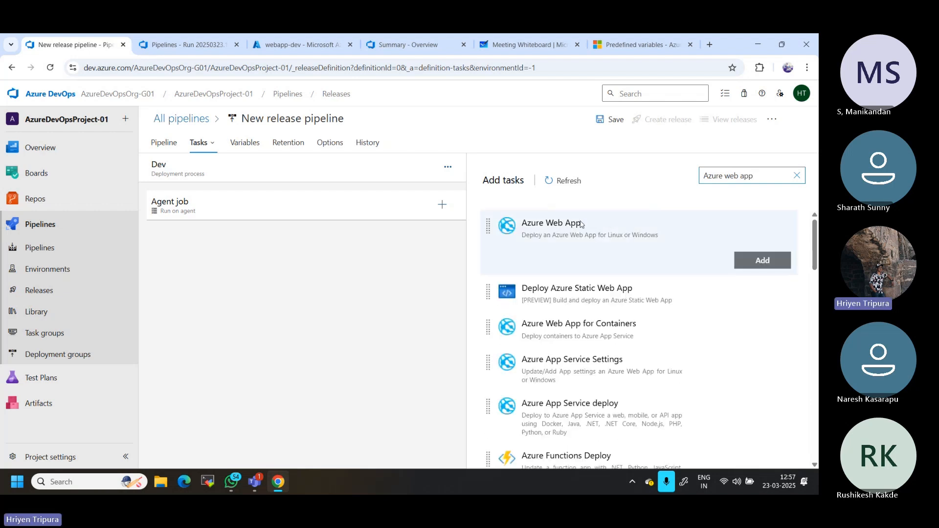
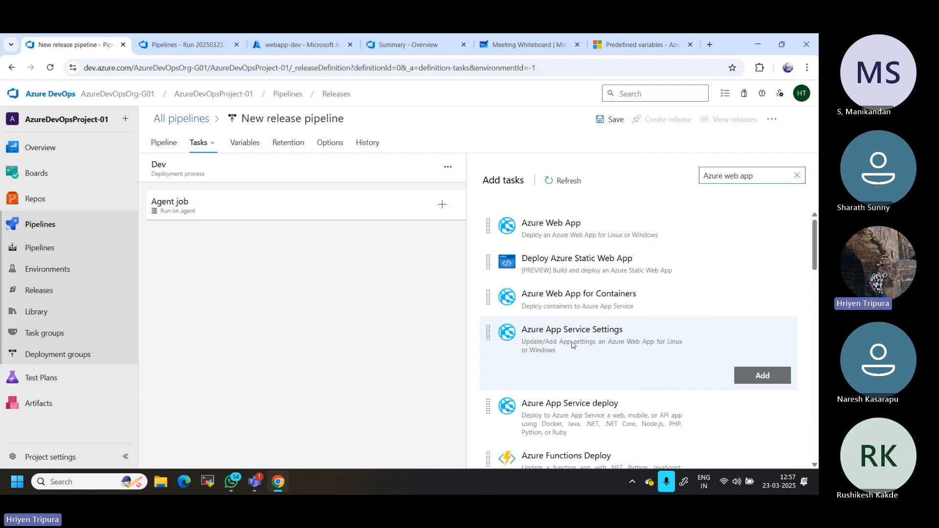
pyautogui.scroll(-3, 573, 345)
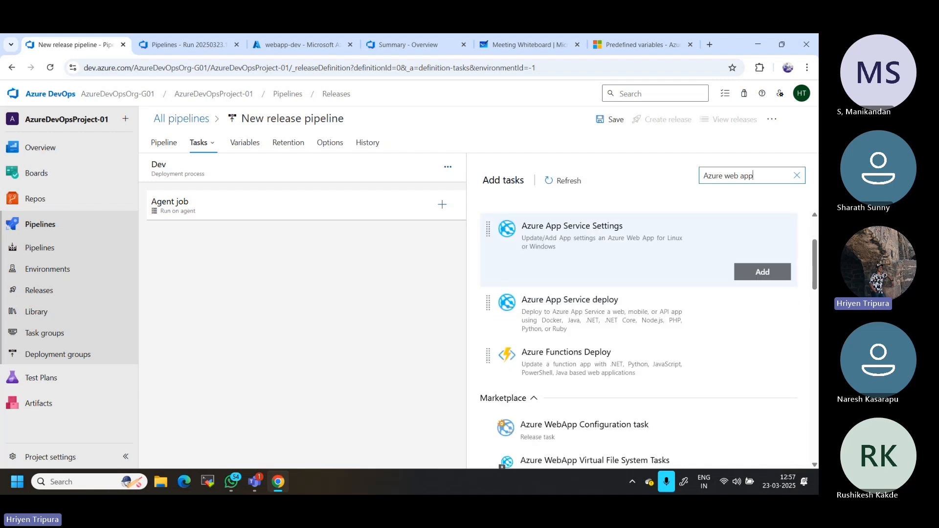
pyautogui.scroll(3, 639, 338)
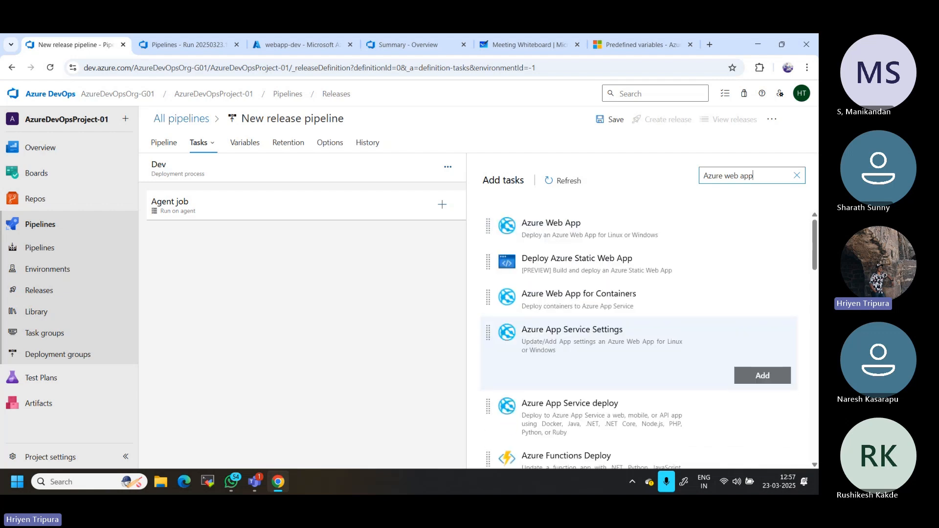
# - Check webapp-dev's publishing model in the Azure portal, and add the Azure Web App task to the release pipeline's Agent job
pyautogui.click(558, 220)
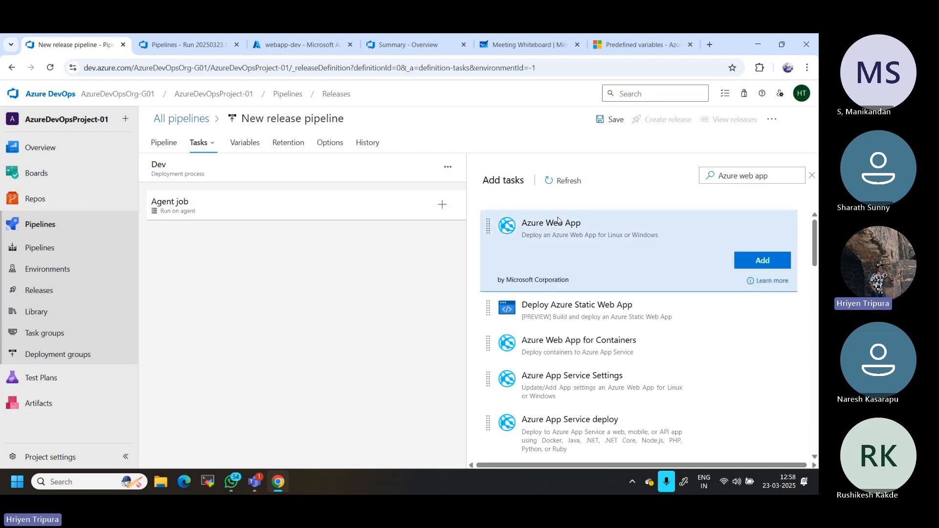
pyautogui.click(284, 44)
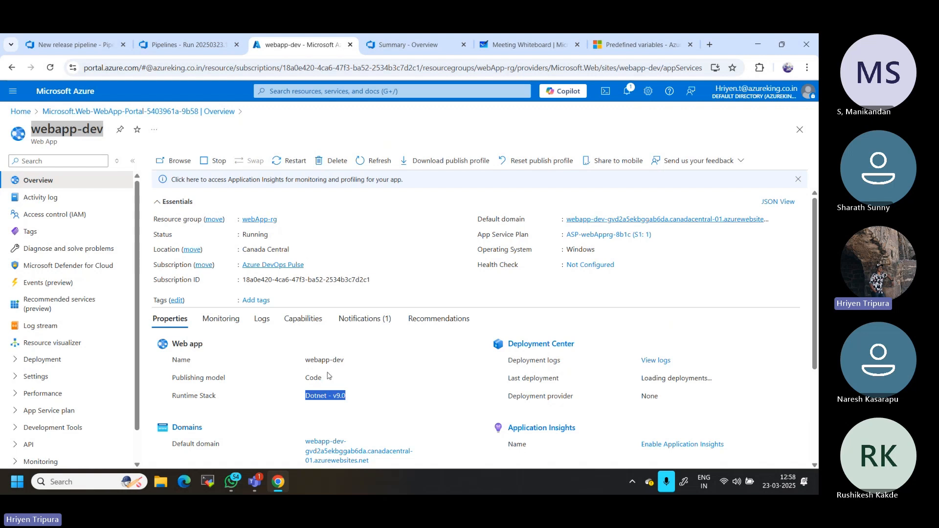
pyautogui.doubleClick(312, 378)
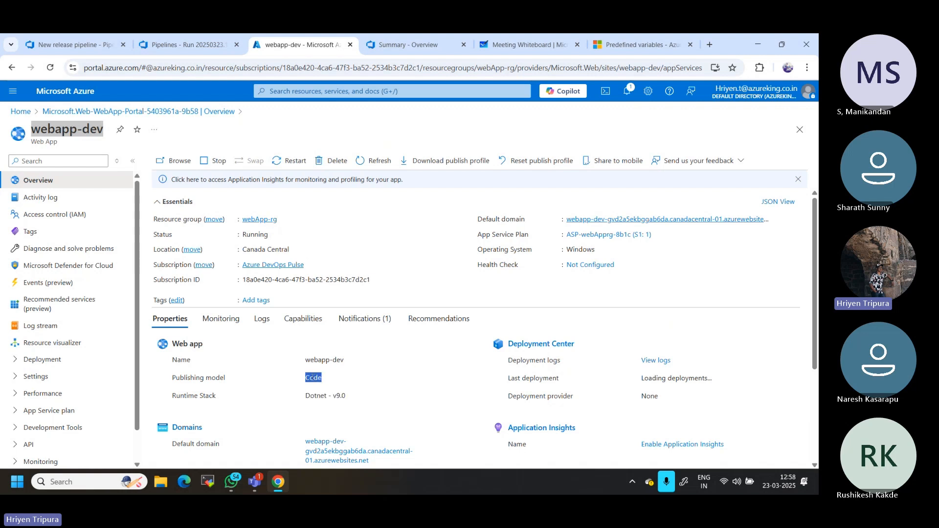
pyautogui.click(309, 385)
pyautogui.click(142, 49)
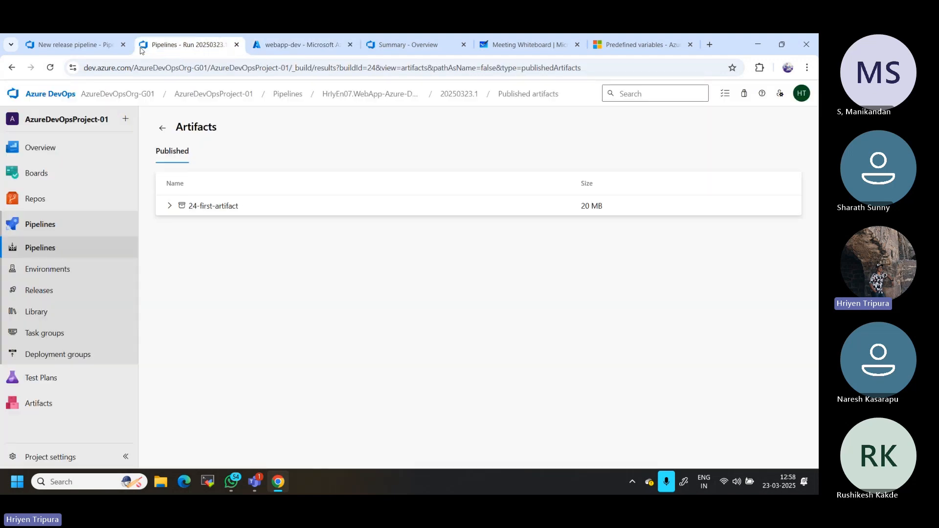
pyautogui.click(88, 45)
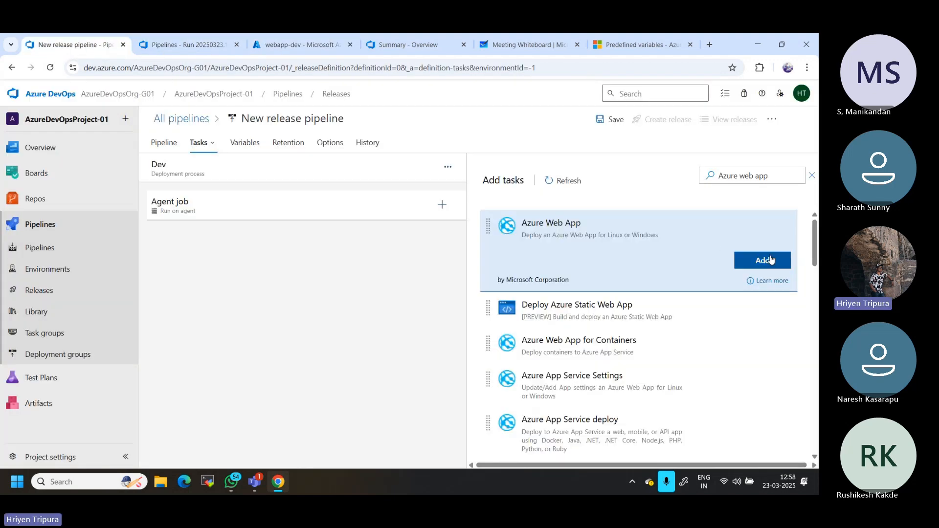
pyautogui.click(770, 259)
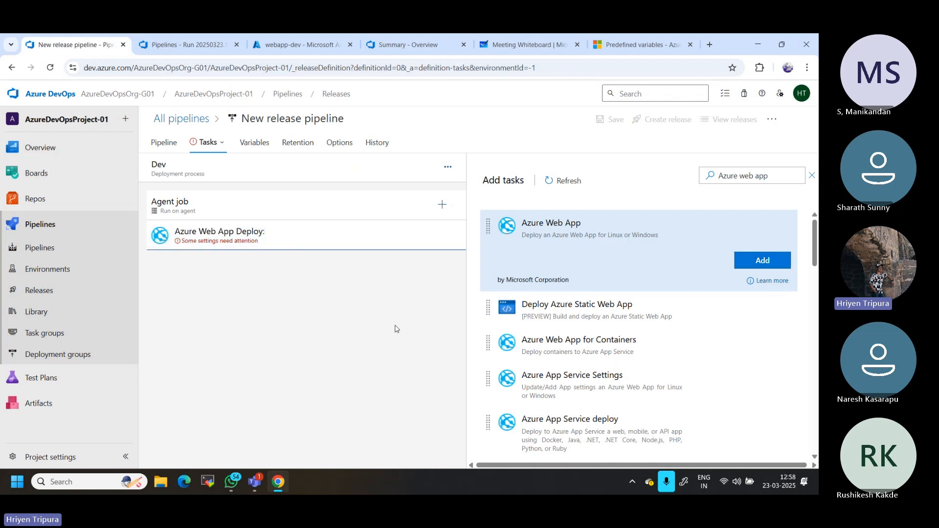
# - Set the display name of the new Azure Web App task to "Deploy to Azure WebApp"
pyautogui.click(233, 237)
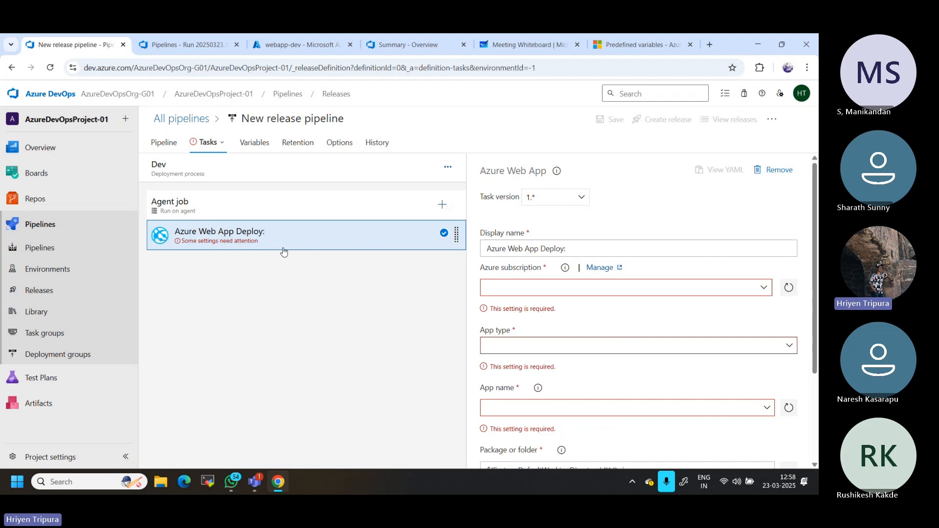
pyautogui.click(586, 248)
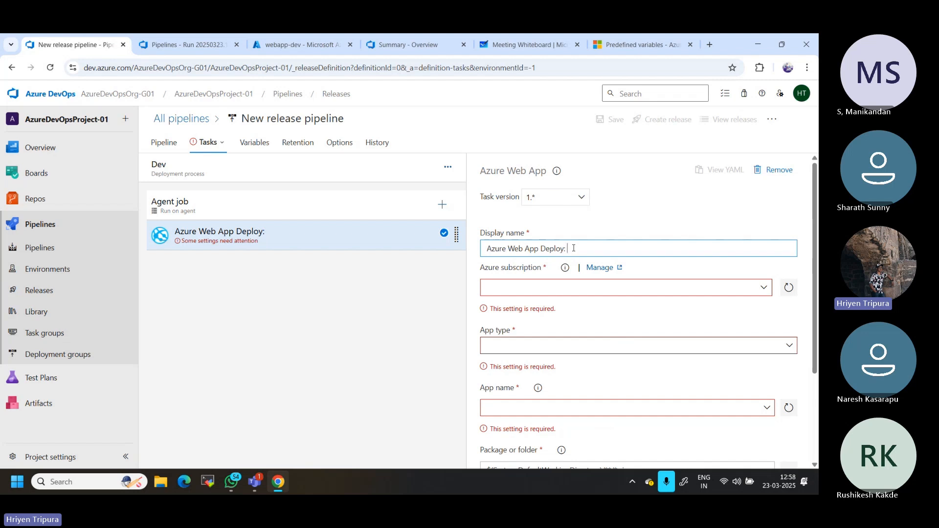
pyautogui.hotkey('ctrl', 'a')
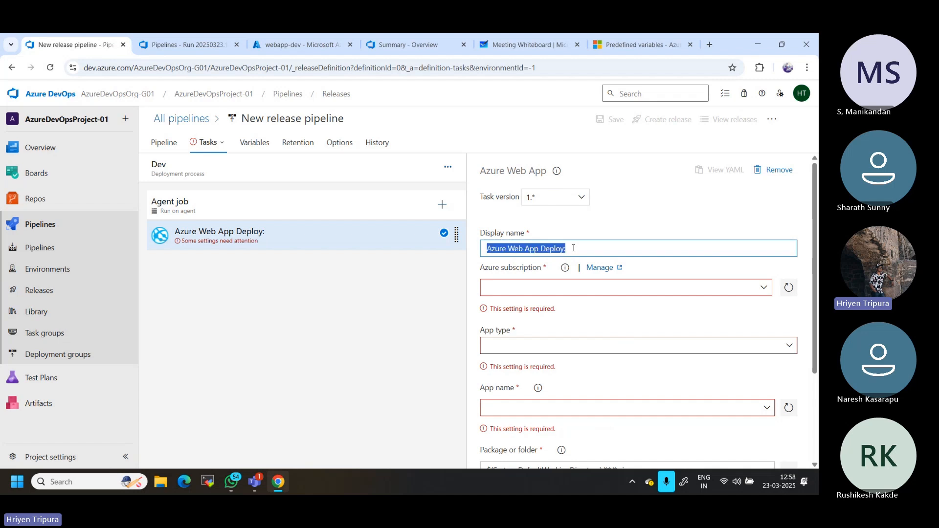
pyautogui.write('Depl')
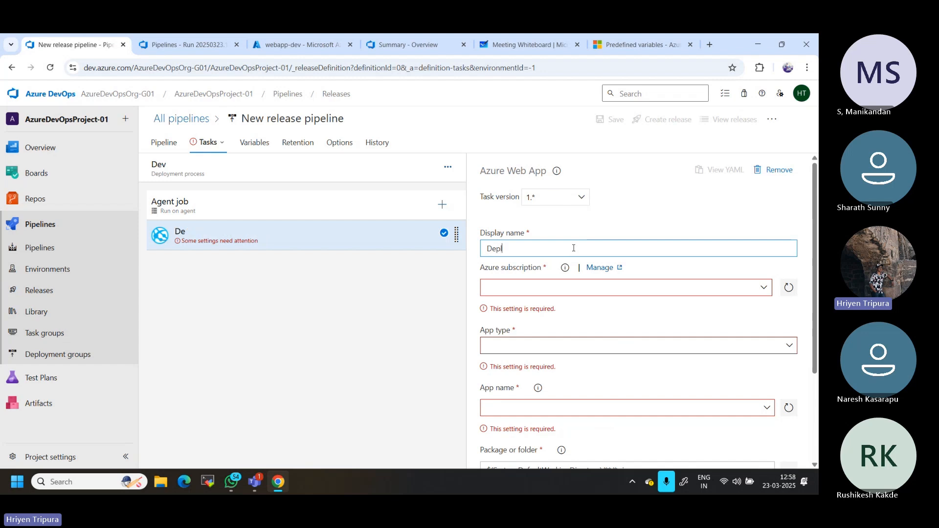
pyautogui.write('oy to Azure')
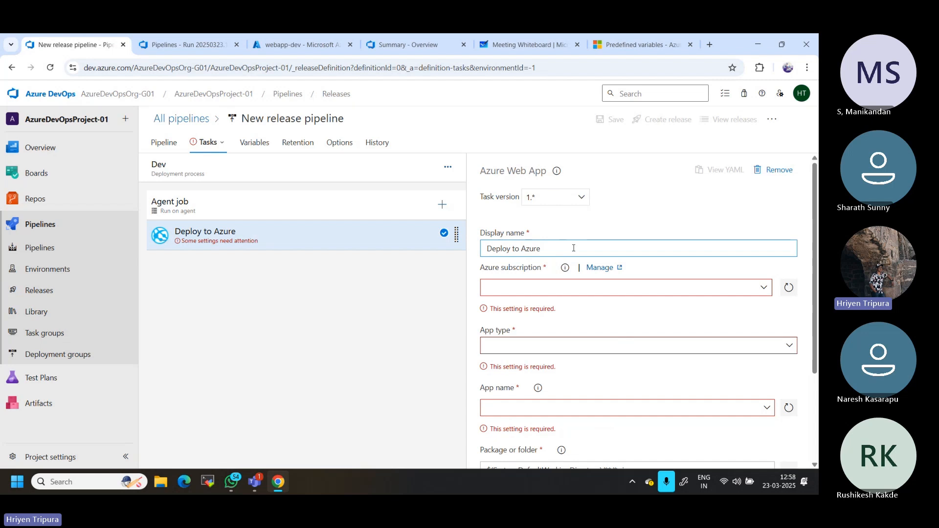
pyautogui.write('WebApp')
# - Check webapp-dev's subscription in the Azure portal, and set the Azure Web App task's Azure subscription to the SC_AzureDevOpsPulseOrg01 service connection
pyautogui.click(582, 287)
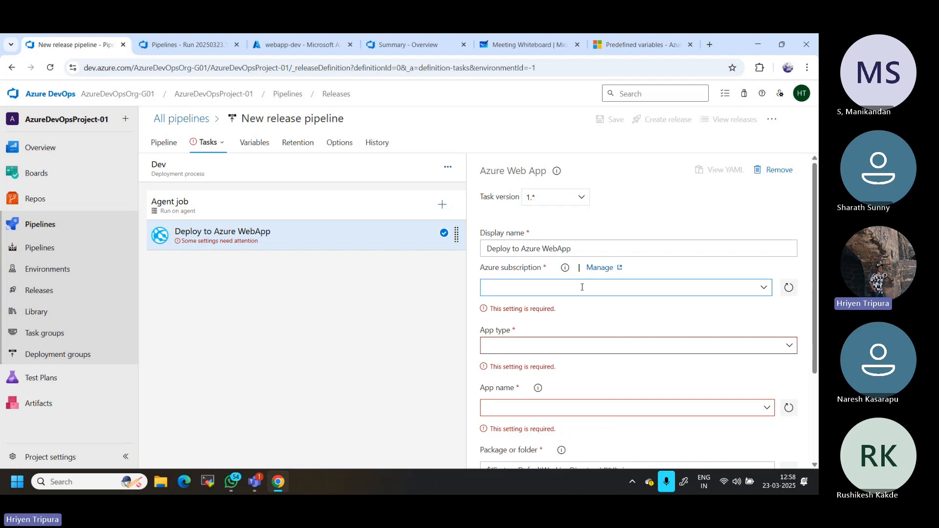
pyautogui.click(277, 47)
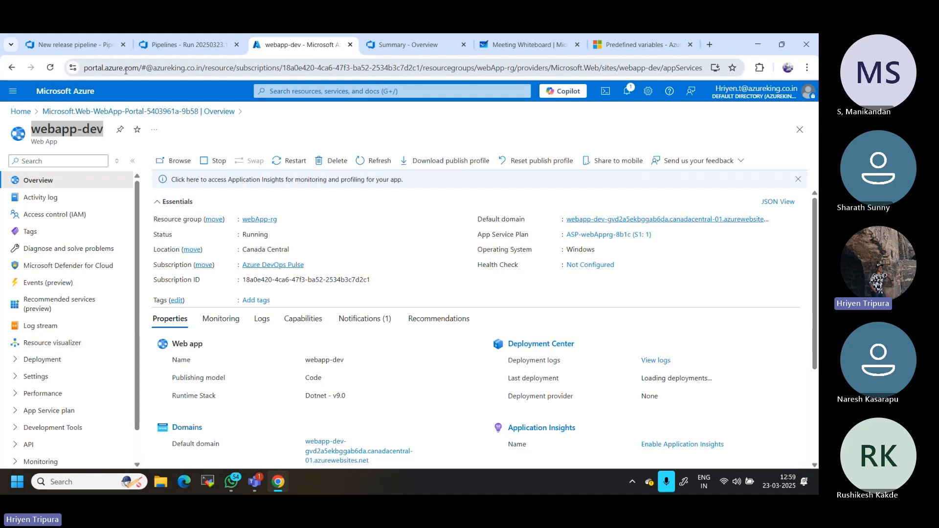
pyautogui.click(74, 46)
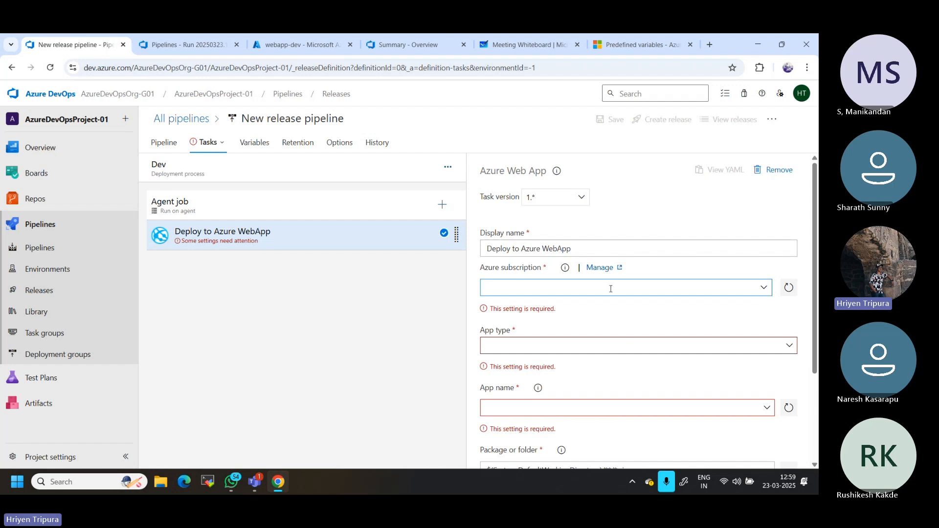
pyautogui.click(763, 292)
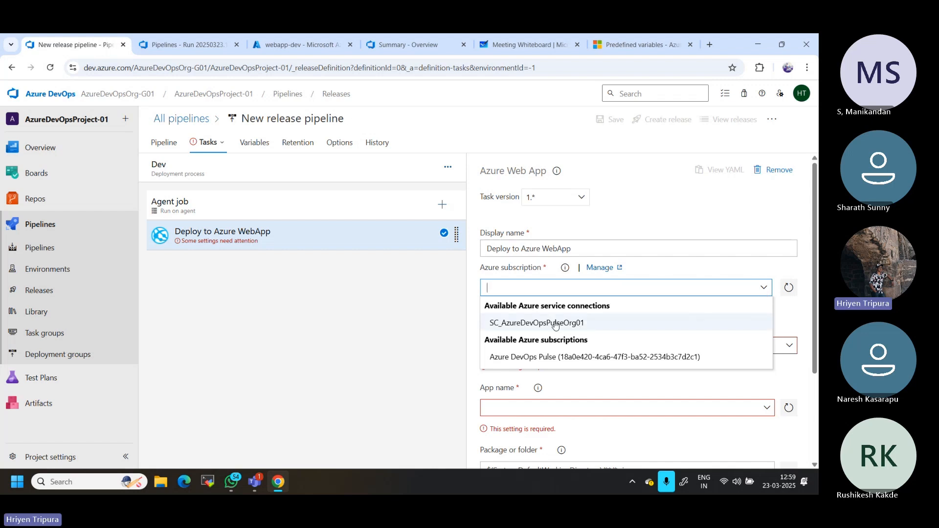
pyautogui.click(509, 327)
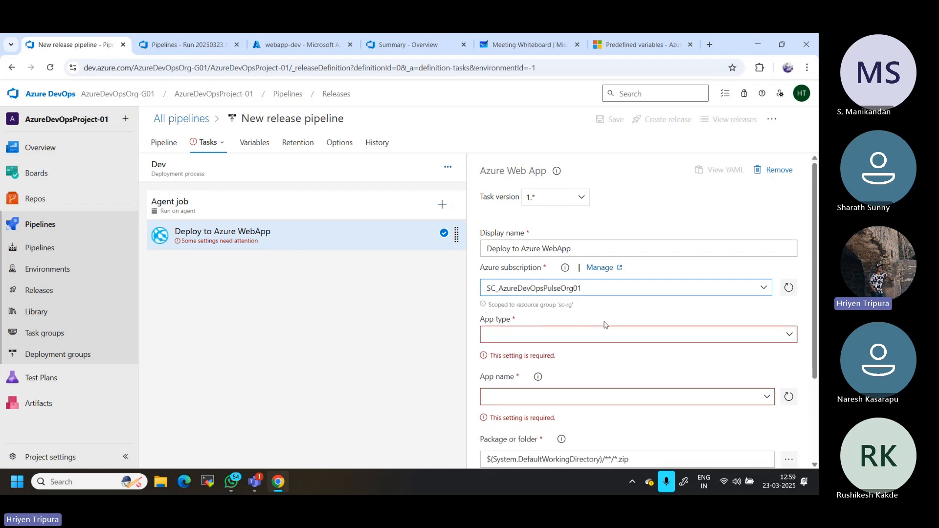
# - Duplicate the webapp-dev browser page in the Azure portal, signing in with the same account
pyautogui.click(289, 45)
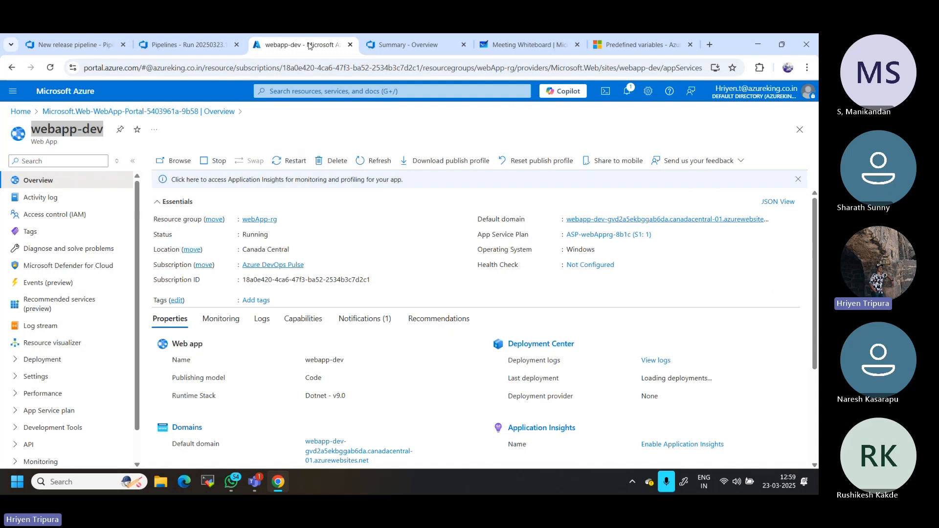
pyautogui.rightClick(300, 45)
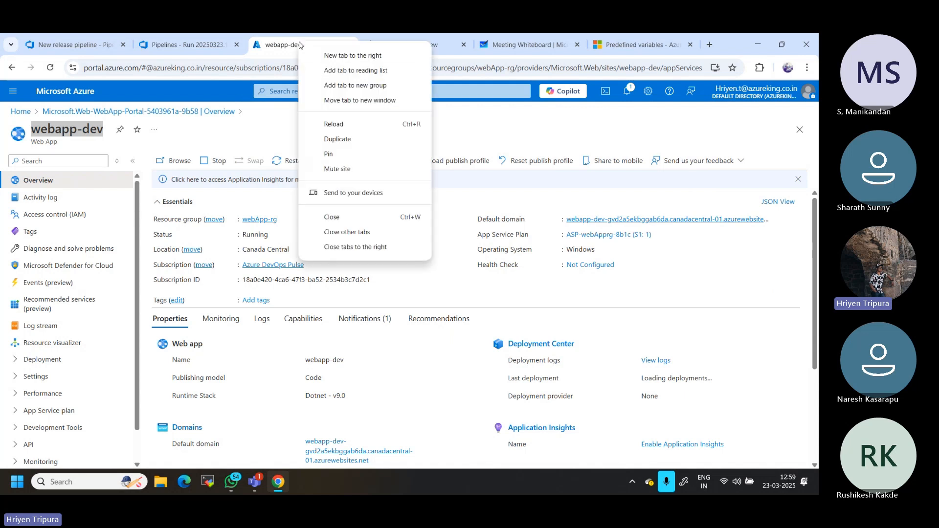
pyautogui.click(350, 139)
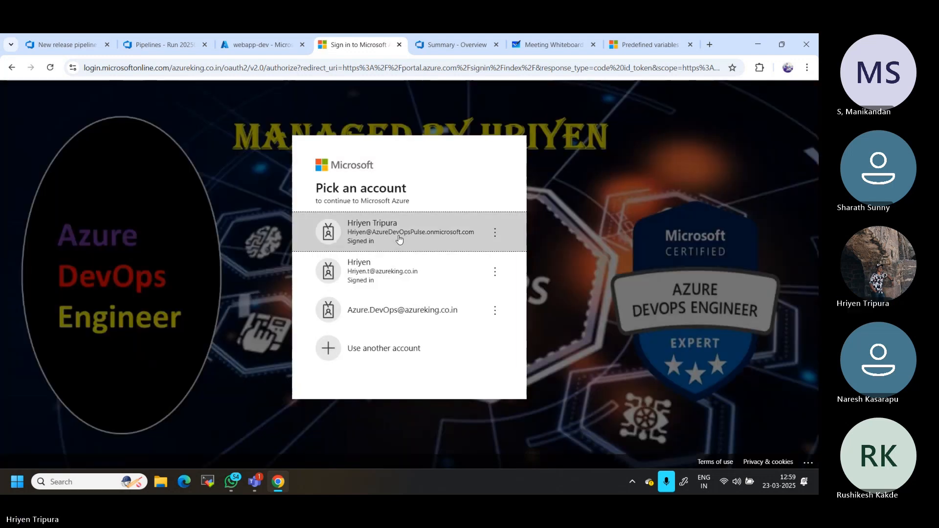
pyautogui.click(389, 274)
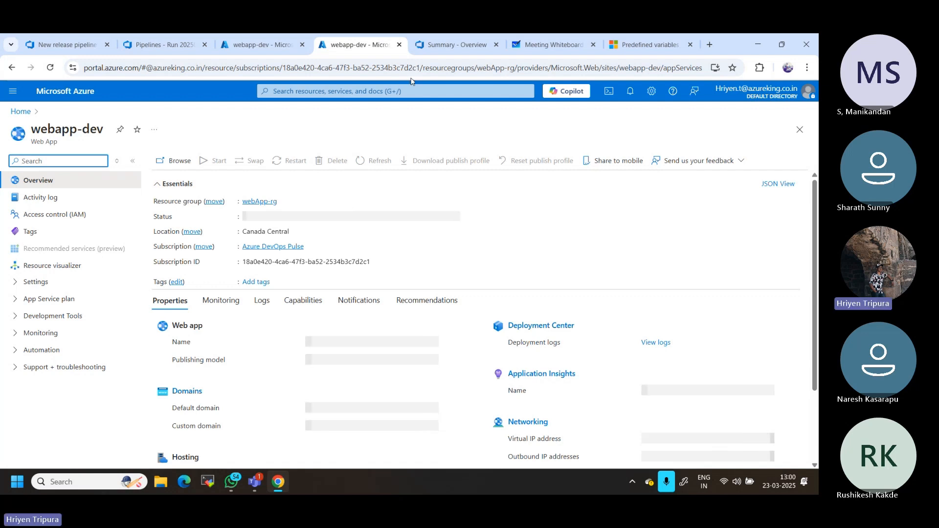
# - Open AzureDevOpsProject-01's service connections in the project settings and compare SC_AzureDevOpsPulseOrg01 with the release task's Azure subscription
pyautogui.click(151, 45)
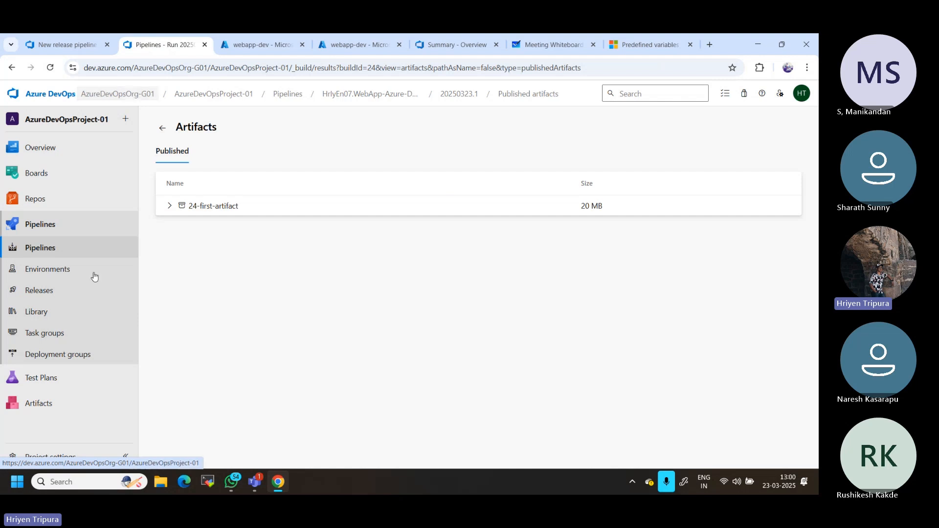
pyautogui.click(58, 456)
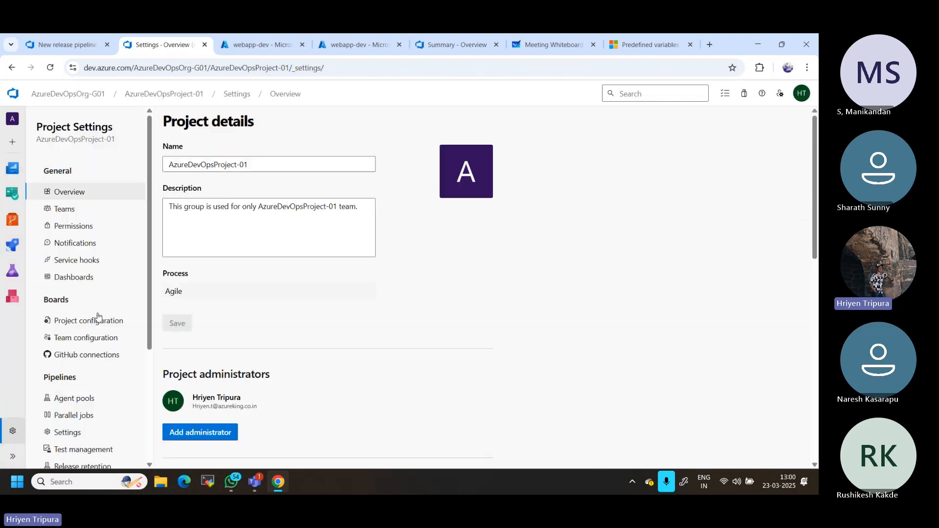
pyautogui.scroll(-3, 98, 317)
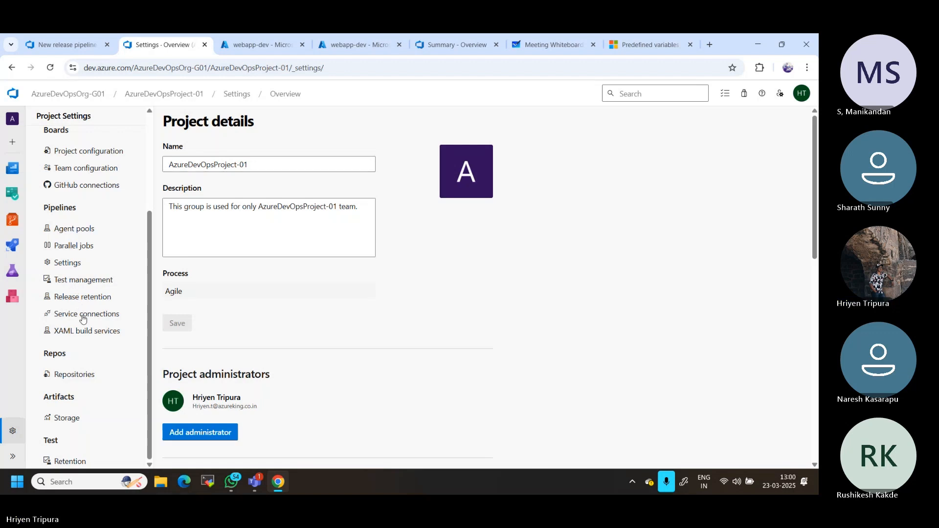
pyautogui.click(83, 316)
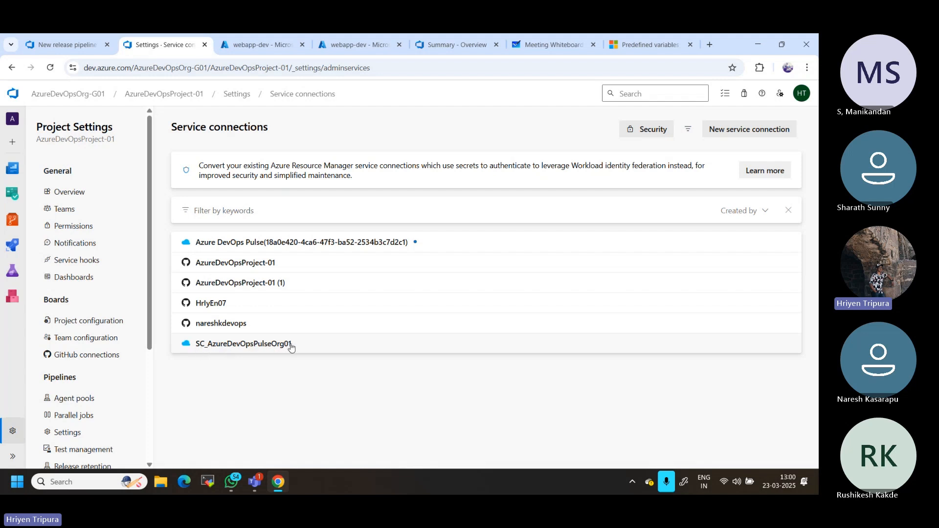
pyautogui.click(61, 43)
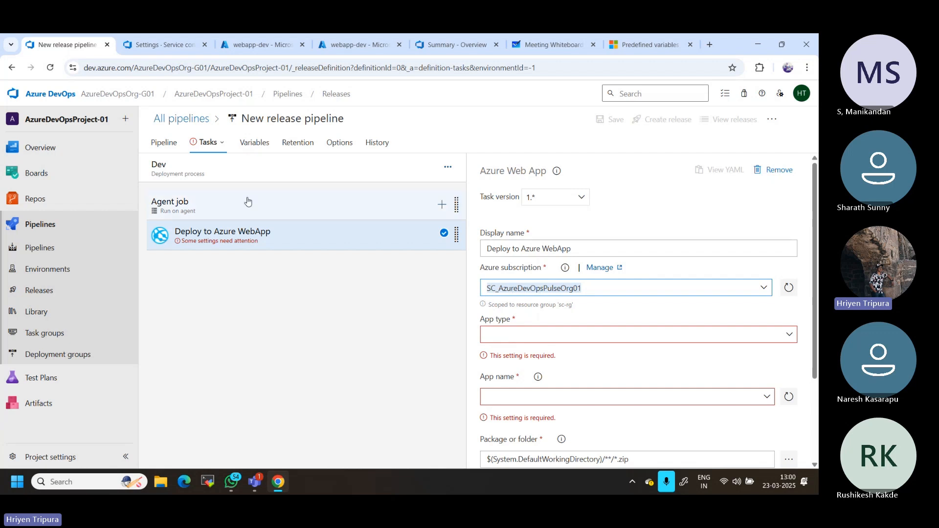
pyautogui.click(162, 46)
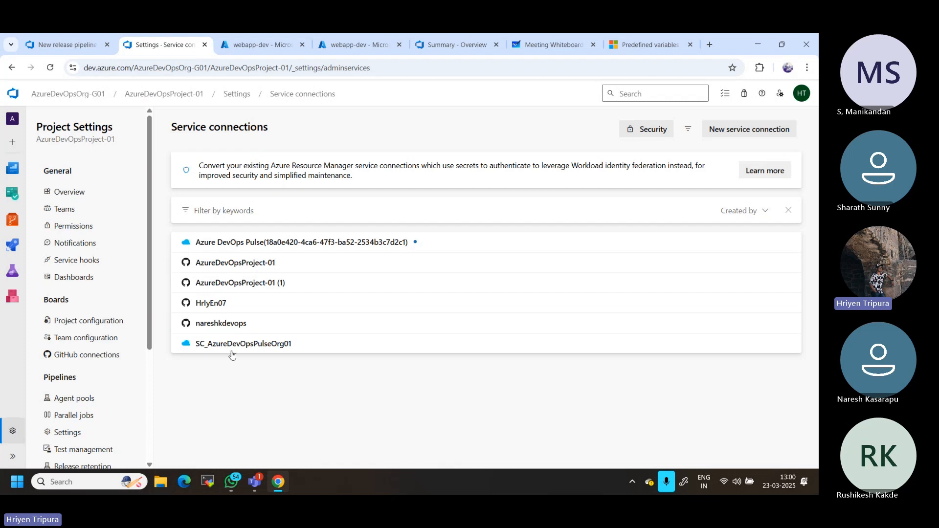
# - Start a new service connection of type Azure Resource Manager in AzureDevOpsProject-01
pyautogui.click(725, 132)
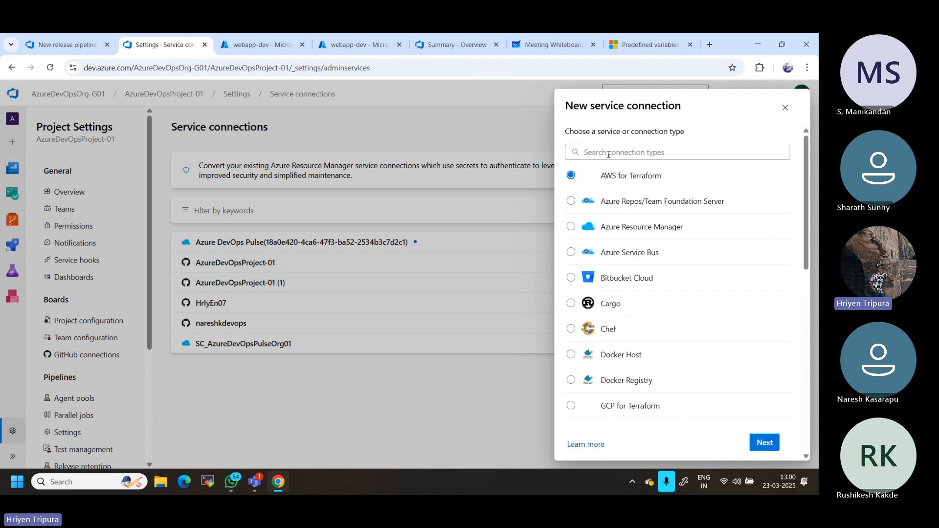
pyautogui.click(609, 157)
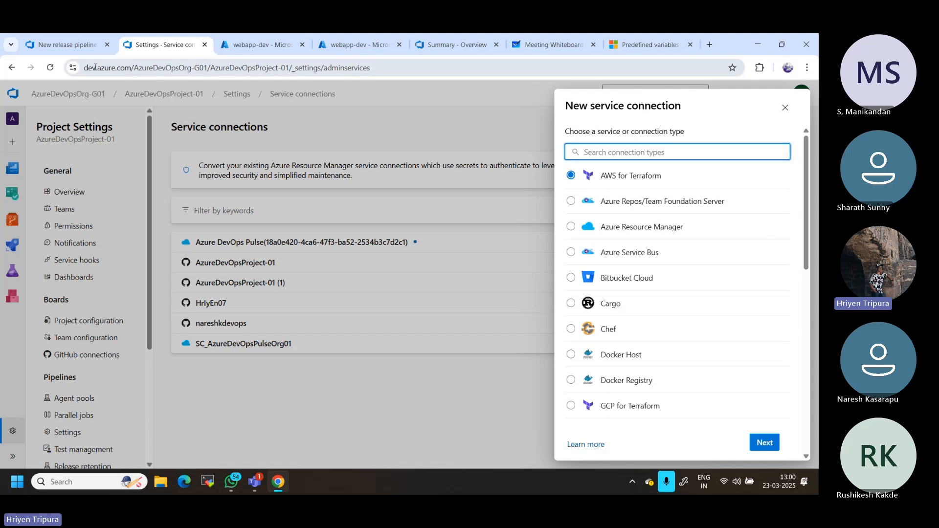
pyautogui.click(239, 40)
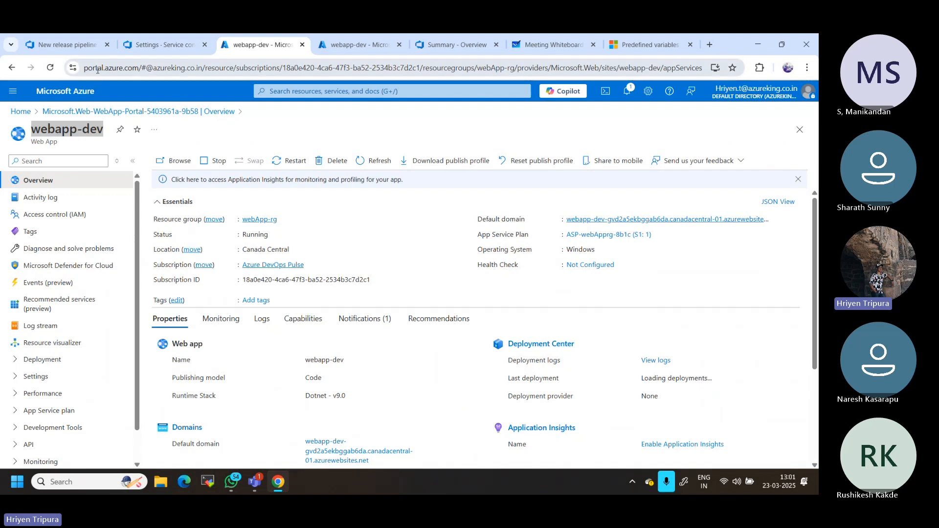
pyautogui.click(362, 44)
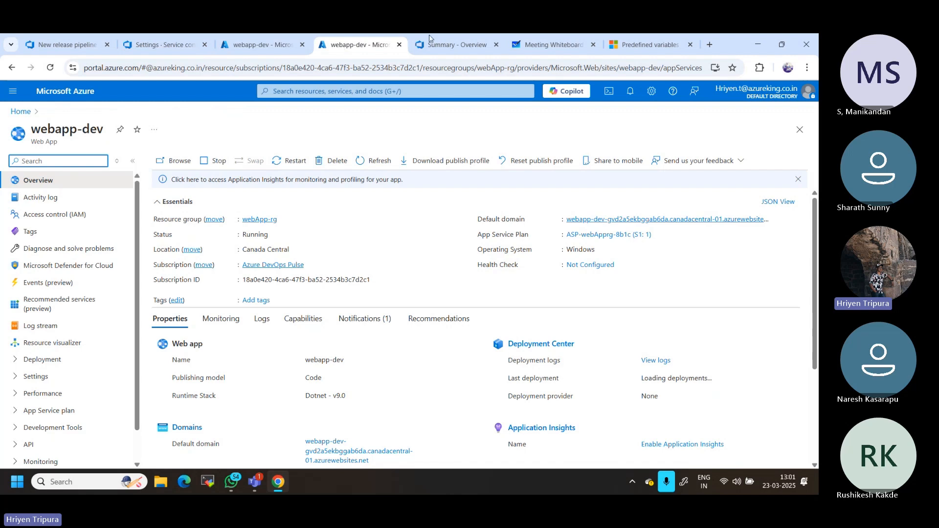
pyautogui.click(171, 47)
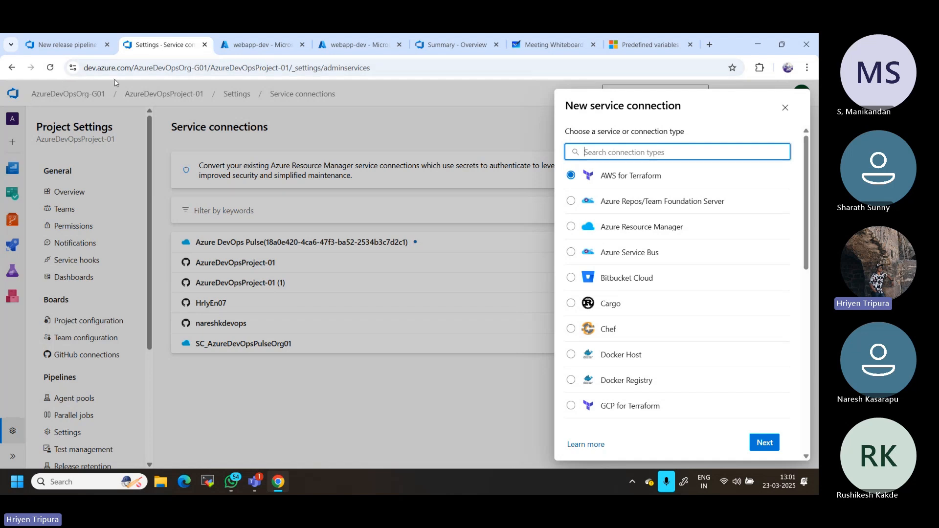
pyautogui.click(621, 230)
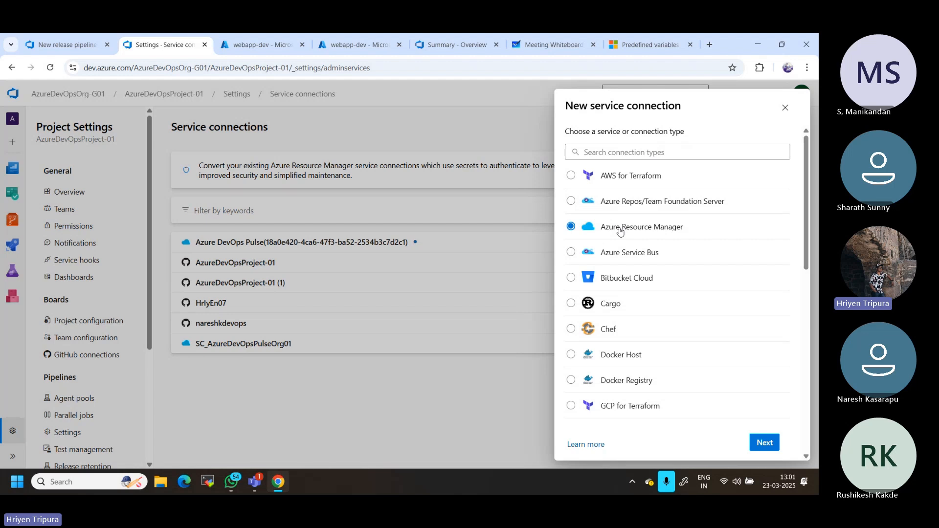
pyautogui.click(760, 443)
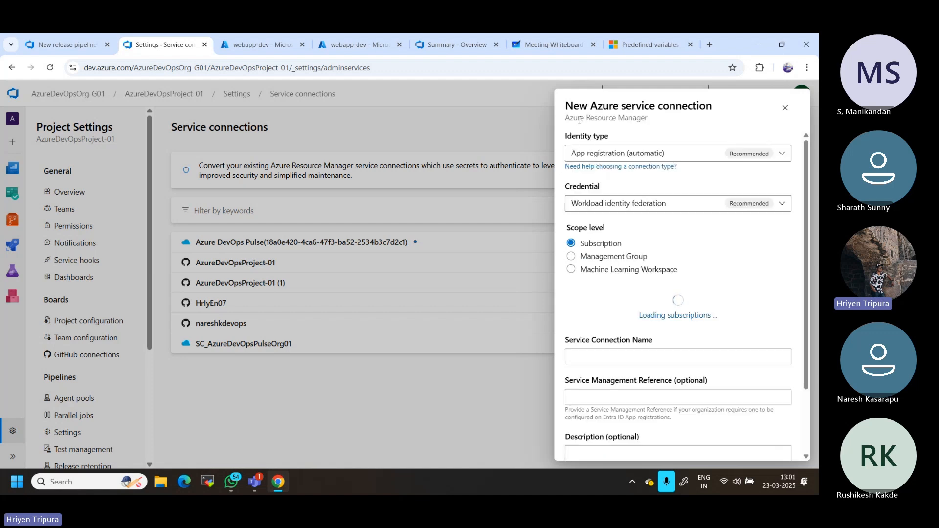
# - Review the identity and credential options, keeping App registration (automatic) with Workload identity federation, and limit the connection to resource group sc-rg
pyautogui.moveTo(573, 119); pyautogui.dragTo(653, 121)
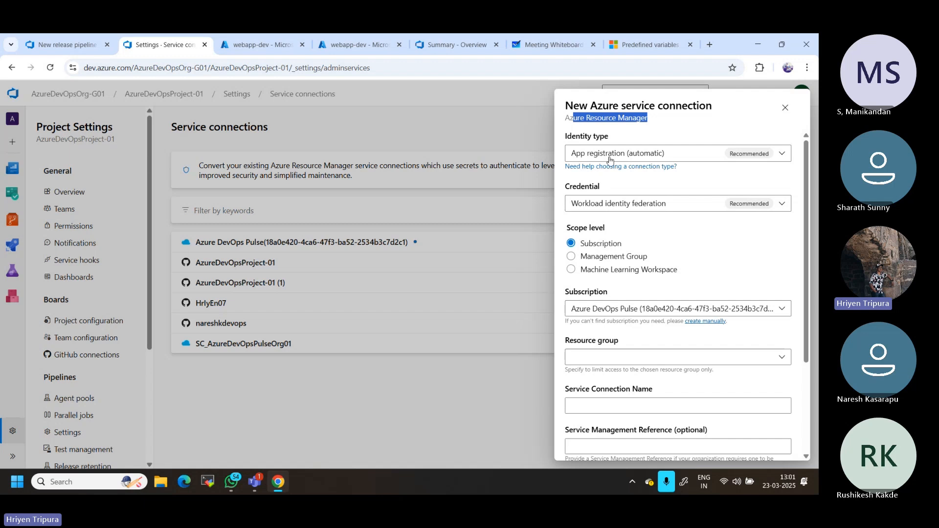
pyautogui.click(706, 157)
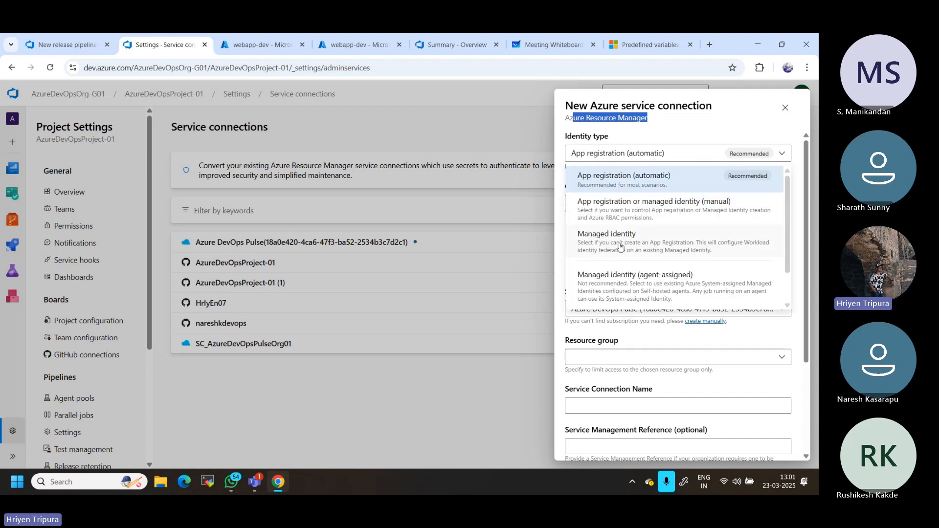
pyautogui.click(606, 182)
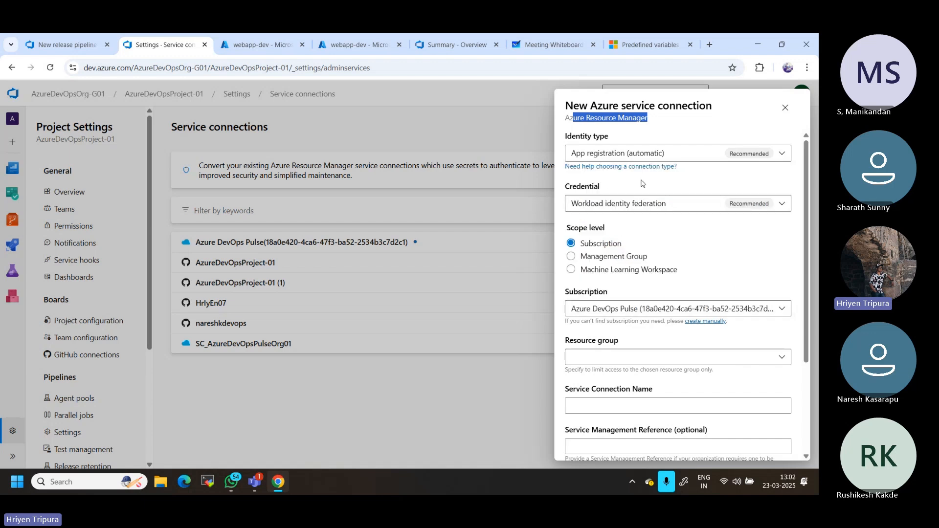
pyautogui.click(674, 207)
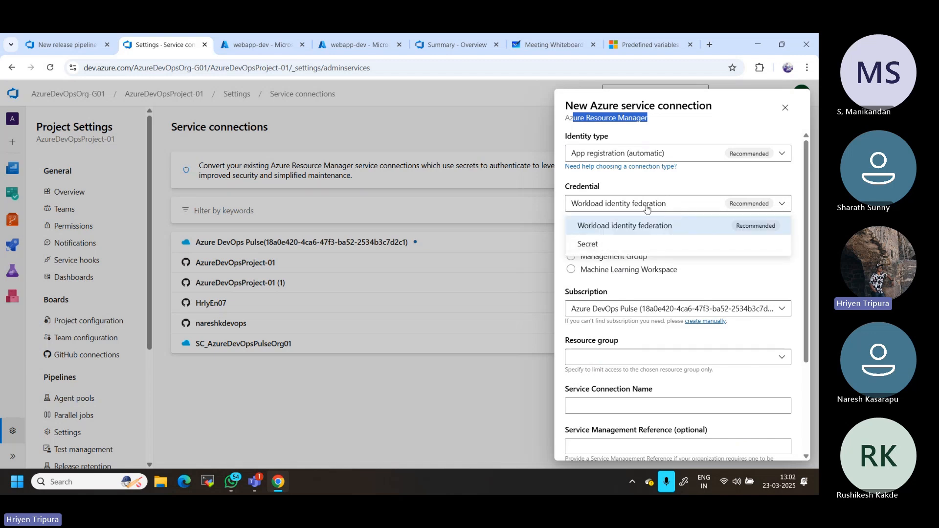
pyautogui.click(675, 188)
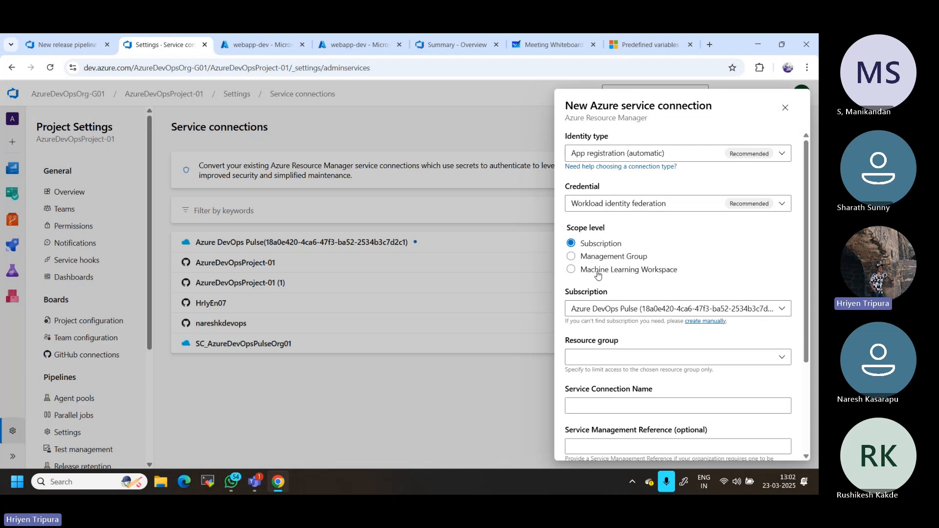
pyautogui.click(592, 359)
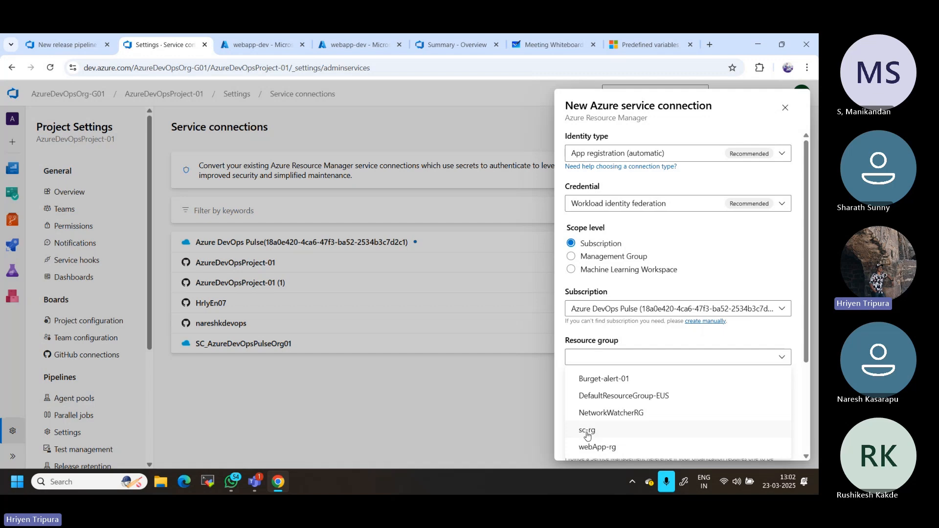
pyautogui.click(587, 432)
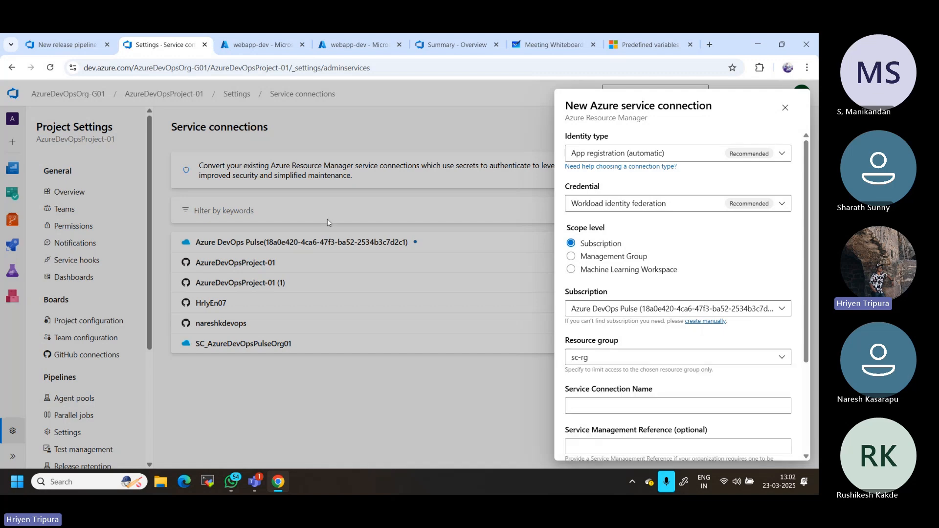
# - Examine resource group sc-rg in the Azure portal and open its storage account eusstoraccbackup001
pyautogui.click(243, 48)
pyautogui.click(294, 91)
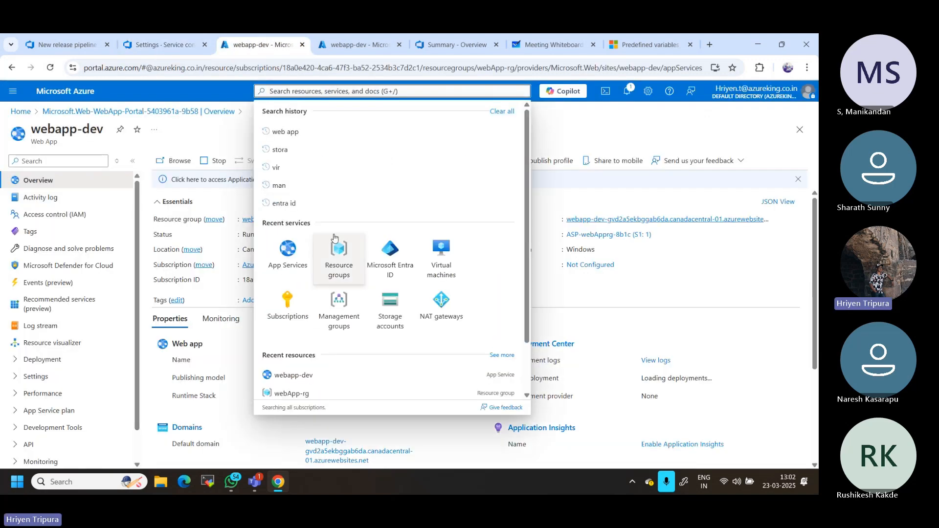
pyautogui.click(337, 254)
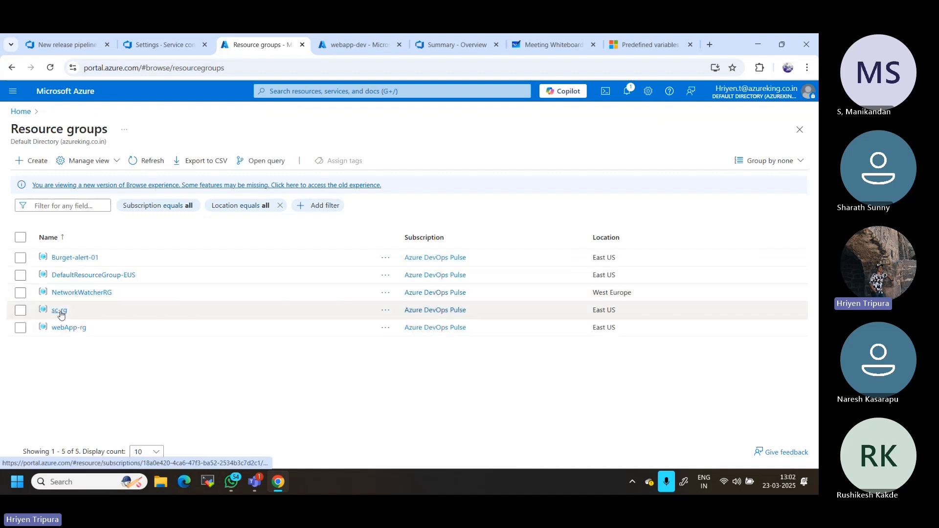
pyautogui.click(59, 311)
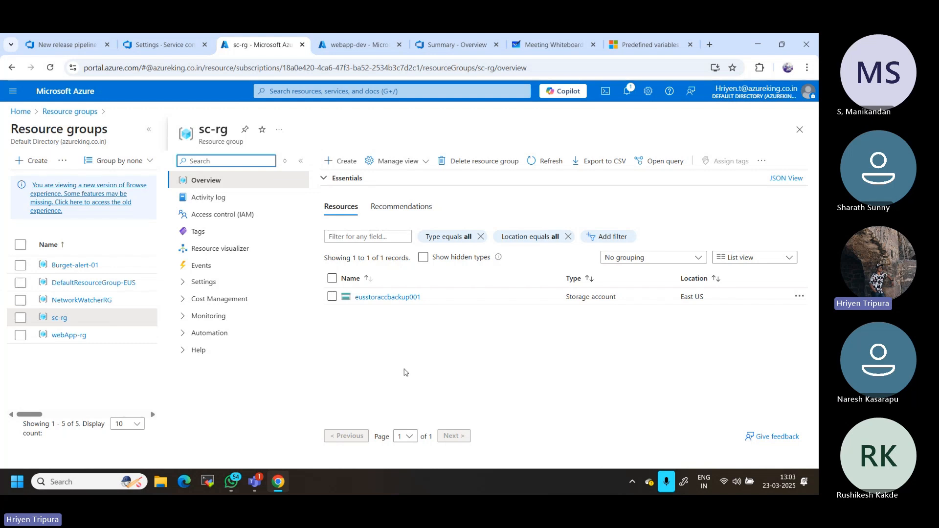
pyautogui.click(363, 299)
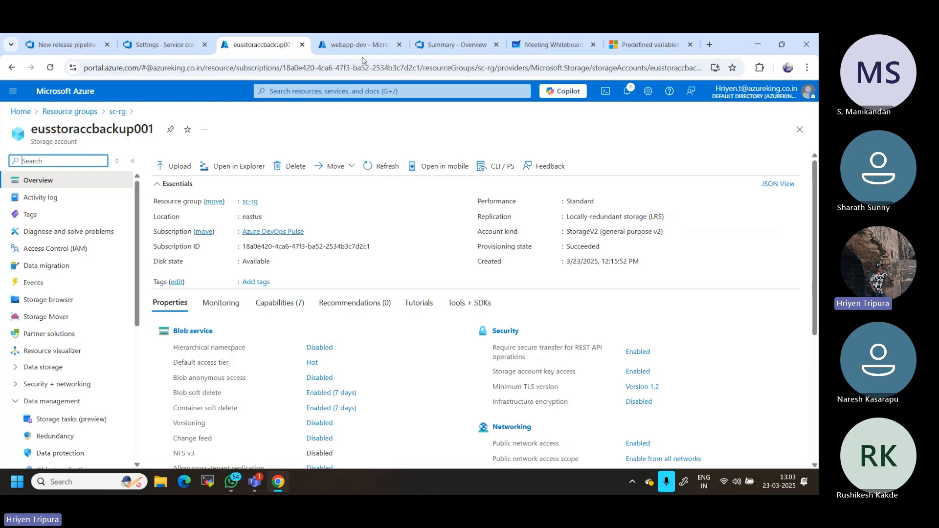
# - Return to the new Azure service connection form and name the connection test-service-connection
pyautogui.click(169, 46)
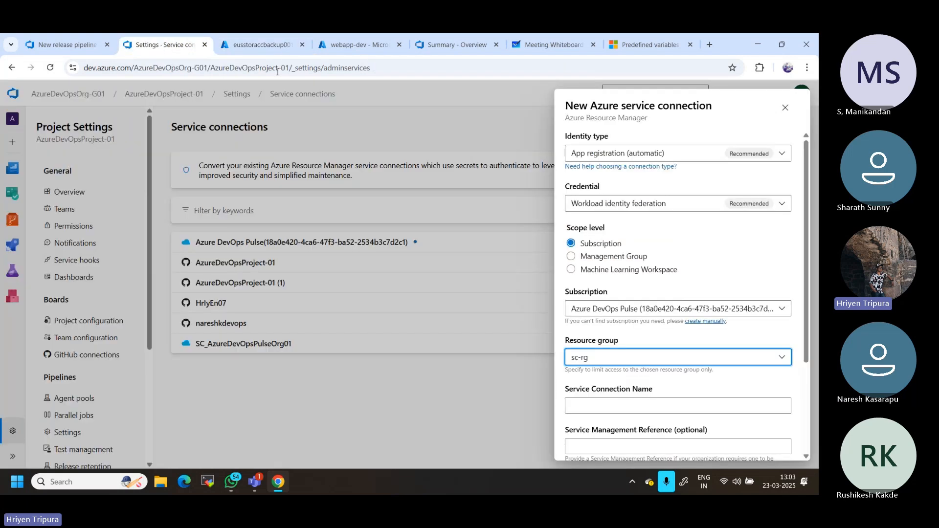
pyautogui.click(623, 405)
pyautogui.scroll(-3, 623, 404)
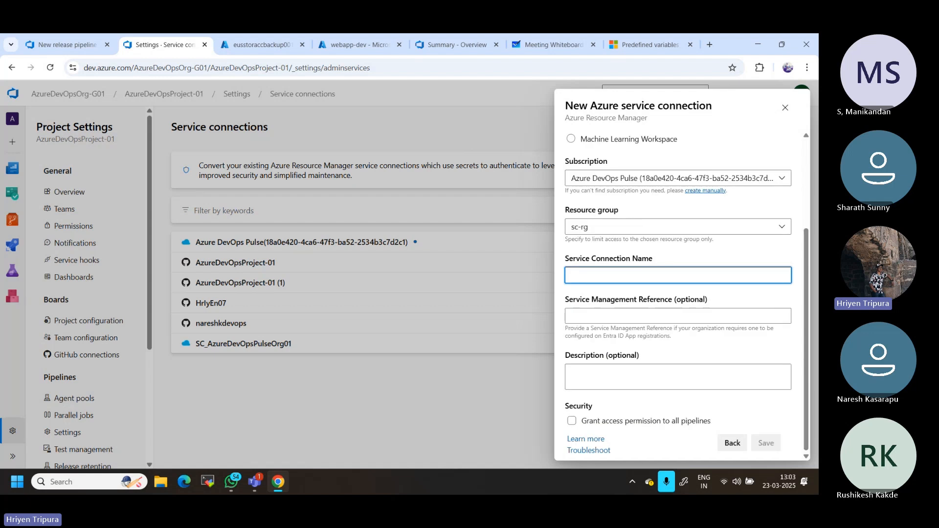
pyautogui.write('test-')
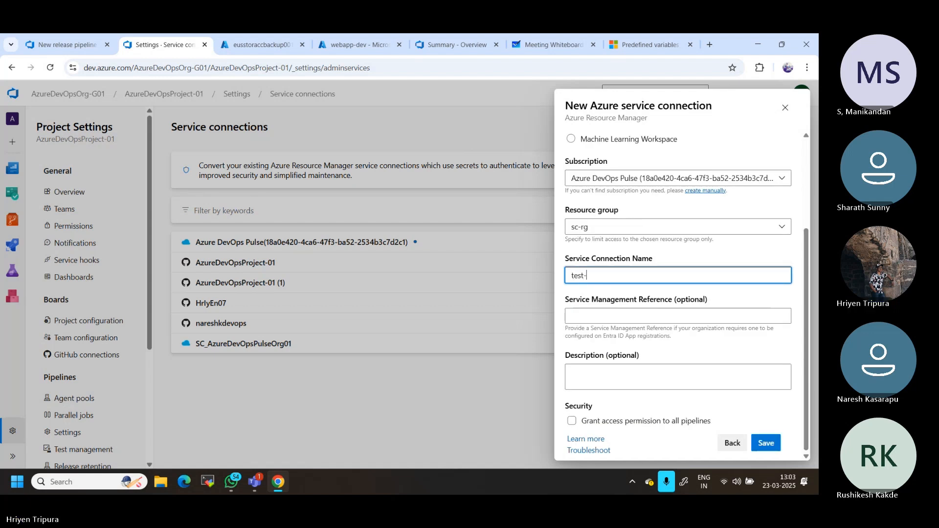
pyautogui.write('service')
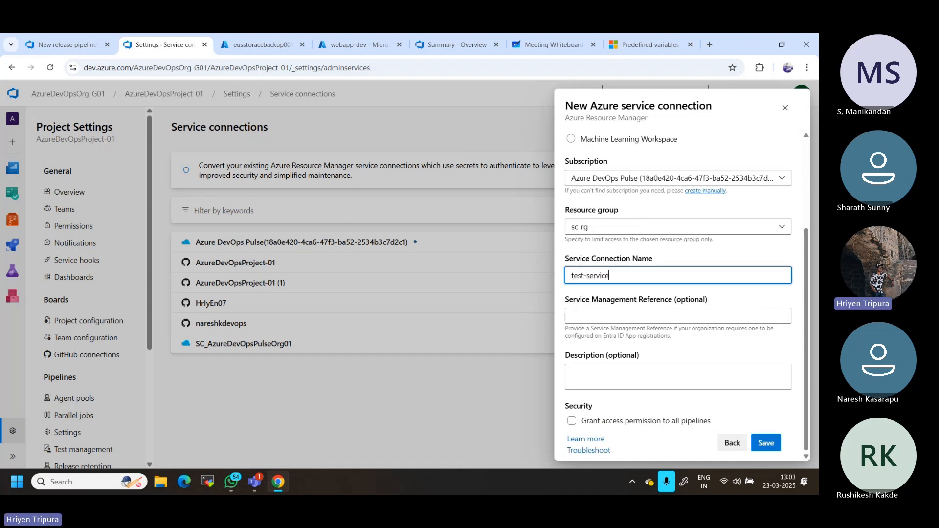
pyautogui.write('-connection')
pyautogui.click(631, 316)
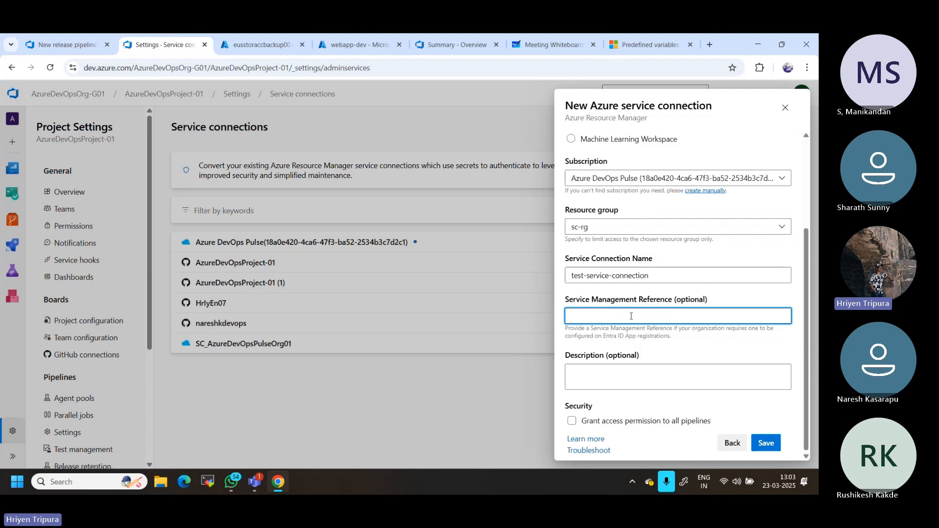
# - Grant access permission to all pipelines, try to save the new service connection, and close its form
pyautogui.click(594, 372)
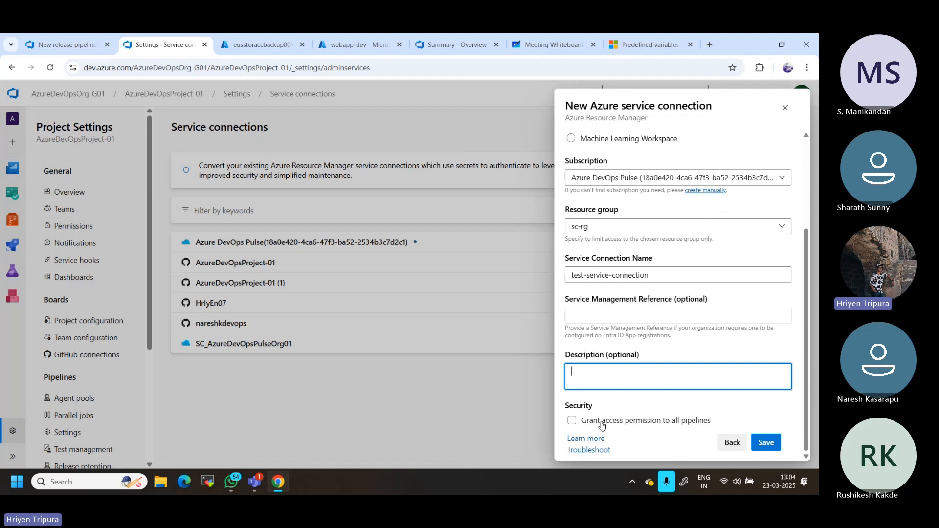
pyautogui.click(571, 421)
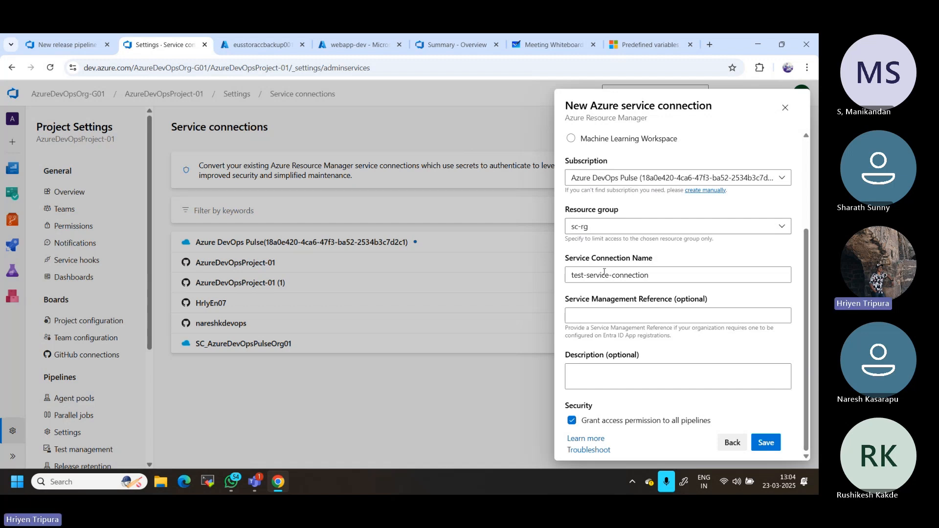
pyautogui.click(766, 443)
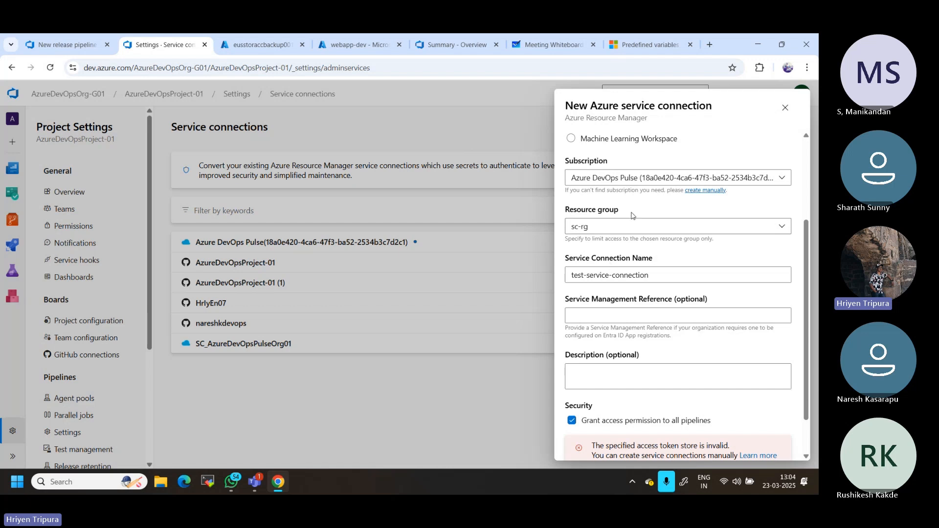
pyautogui.scroll(-1, 708, 269)
pyautogui.scroll(4, 770, 147)
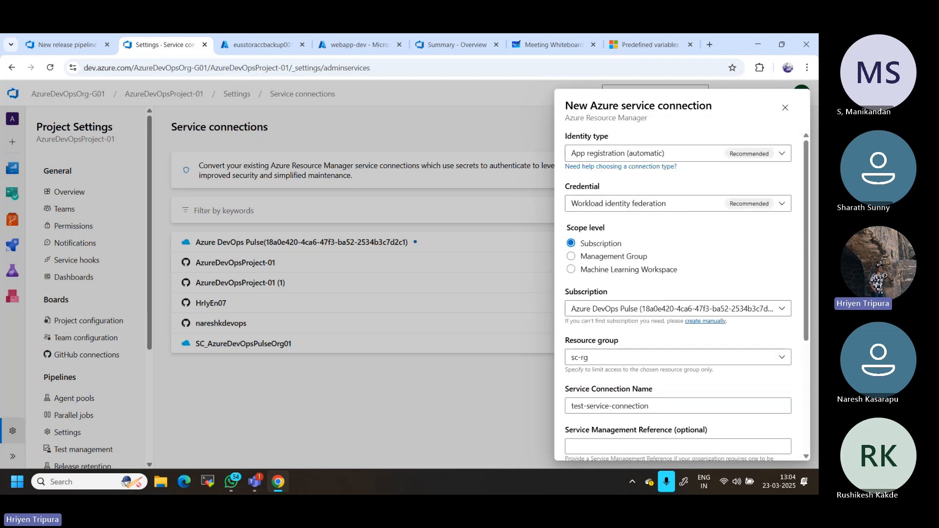
pyautogui.click(786, 108)
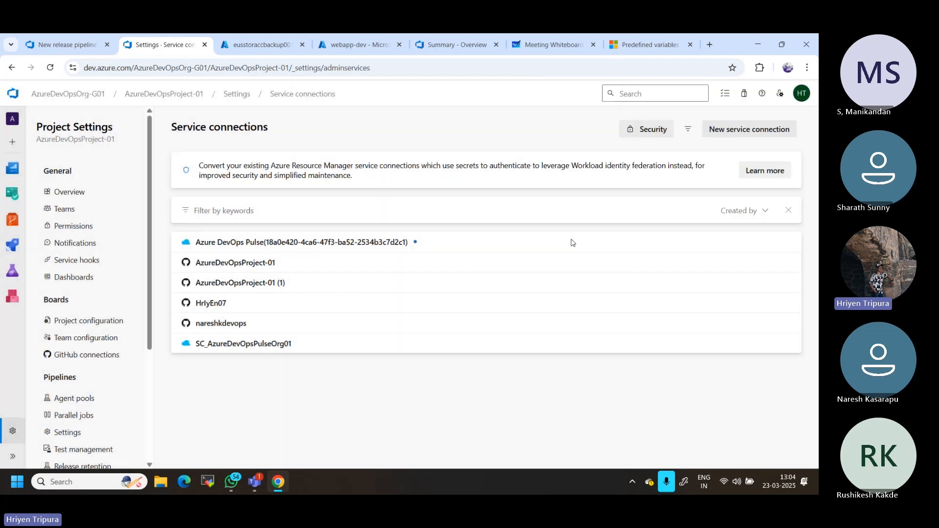
# - Open service connection SC_AzureDevOpsPulseOrg01 and review its scope, resource group, description and pipeline access settings without changing them
pyautogui.click(238, 352)
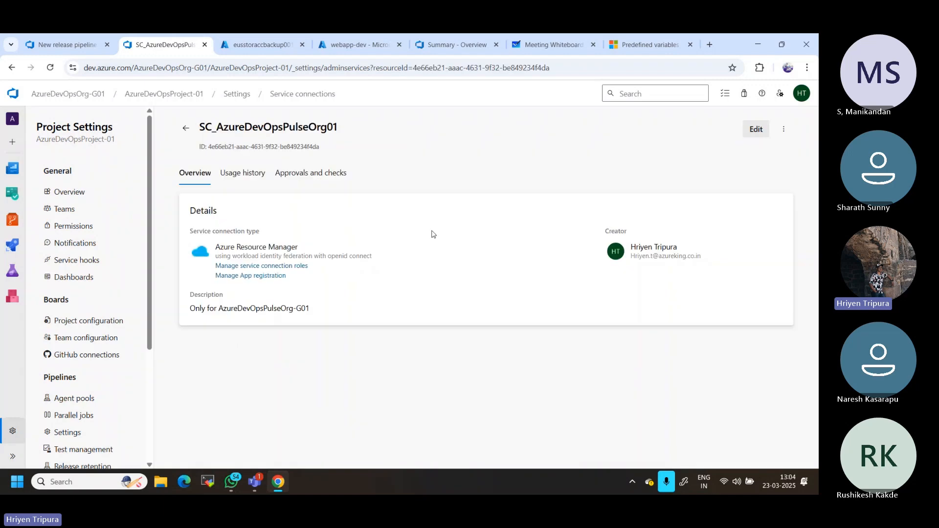
pyautogui.click(767, 130)
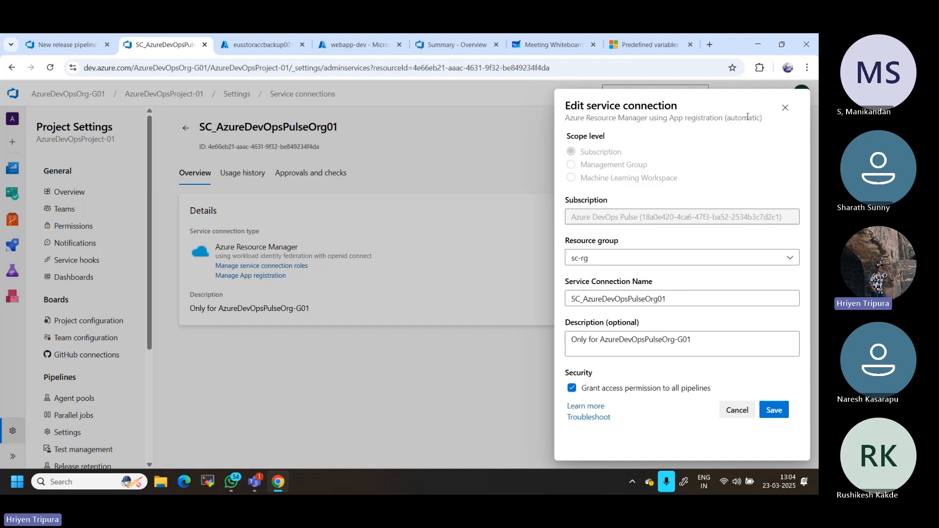
pyautogui.click(786, 108)
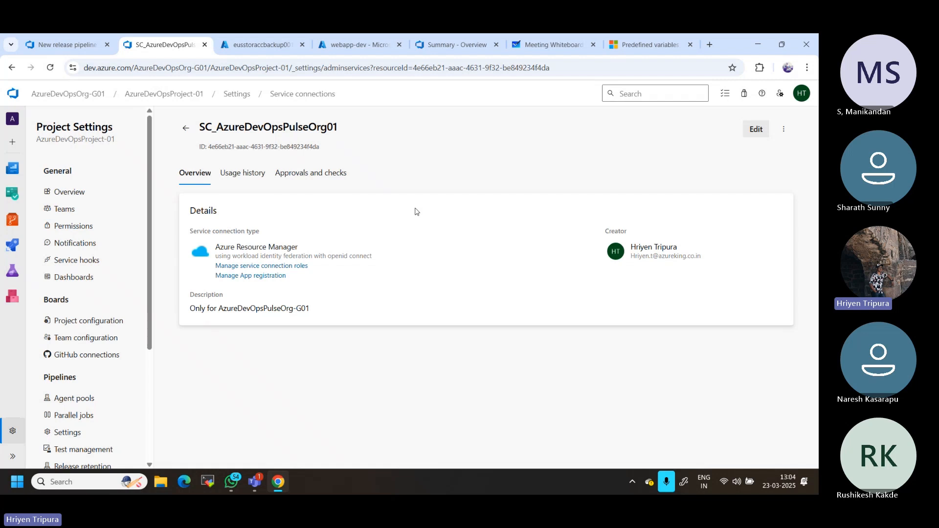
pyautogui.doubleClick(238, 126)
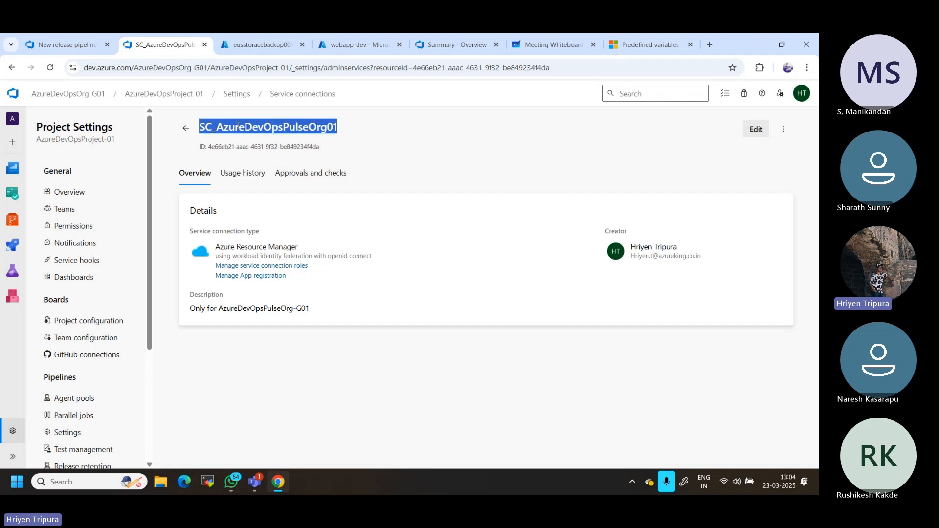
pyautogui.click(410, 176)
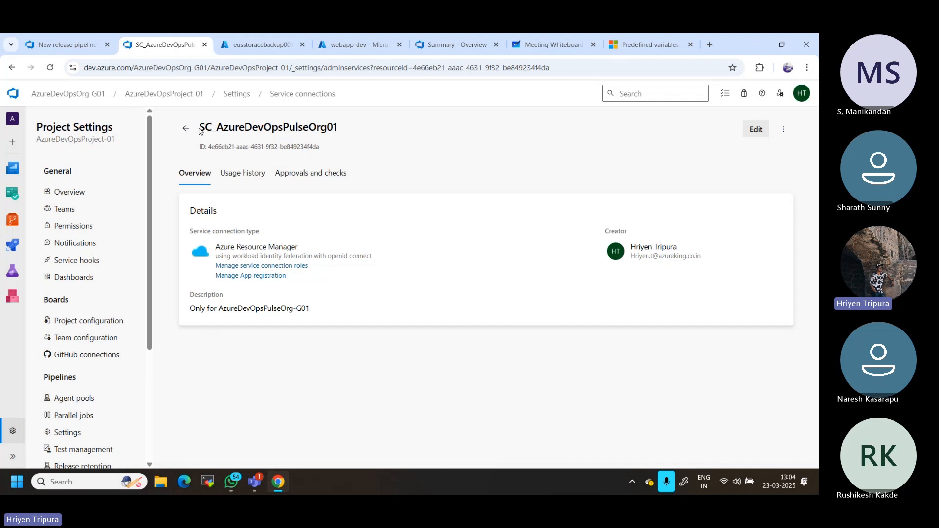
pyautogui.moveTo(199, 129); pyautogui.dragTo(333, 127)
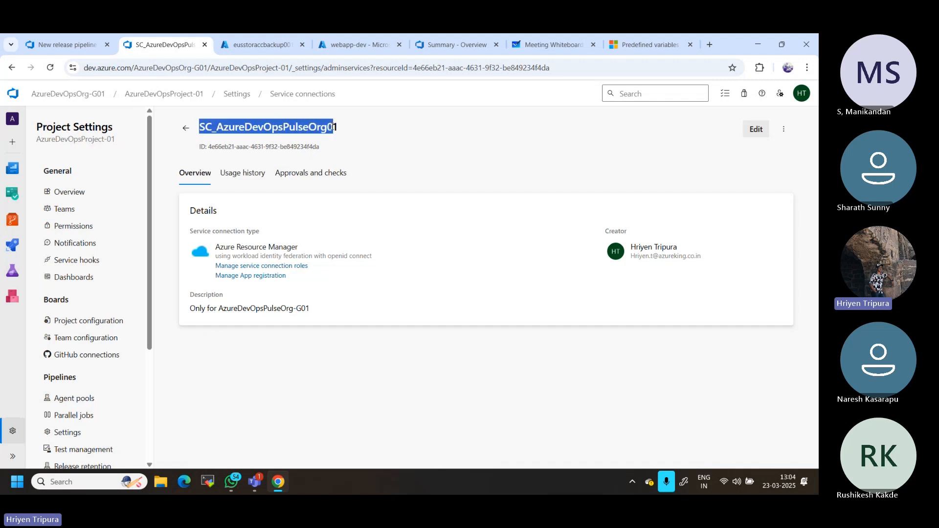
pyautogui.click(412, 149)
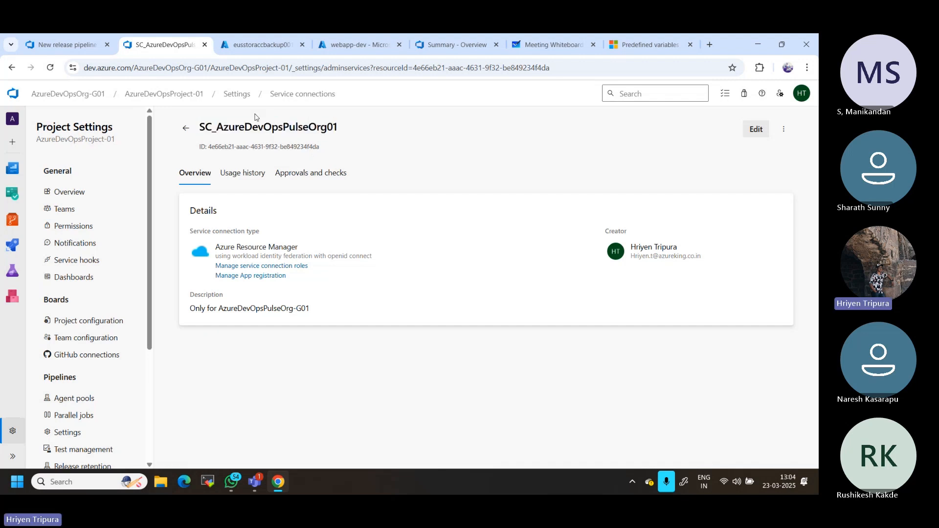
pyautogui.moveTo(200, 126); pyautogui.dragTo(359, 123)
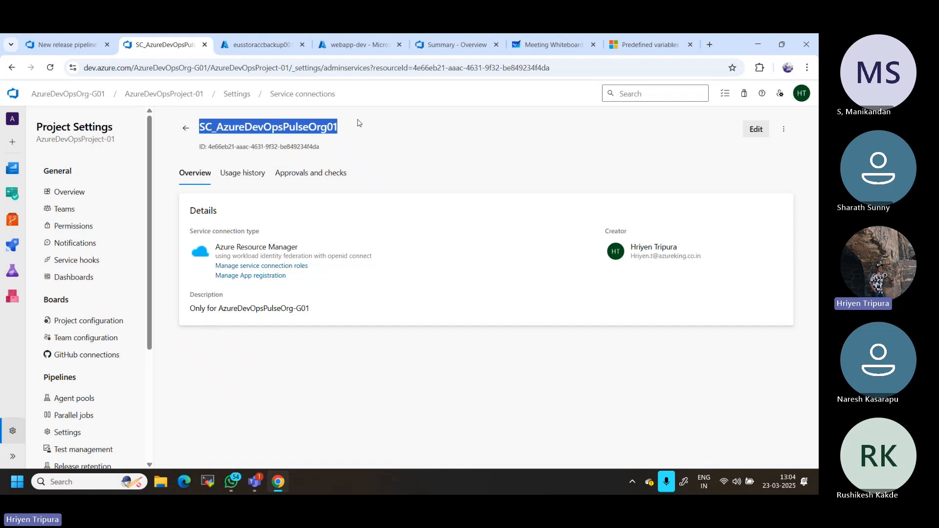
pyautogui.click(360, 123)
pyautogui.doubleClick(254, 127)
# - Open the security settings of SC_AzureDevOpsPulseOrg01 and compare the project-level and organization-level user permissions
pyautogui.click(784, 130)
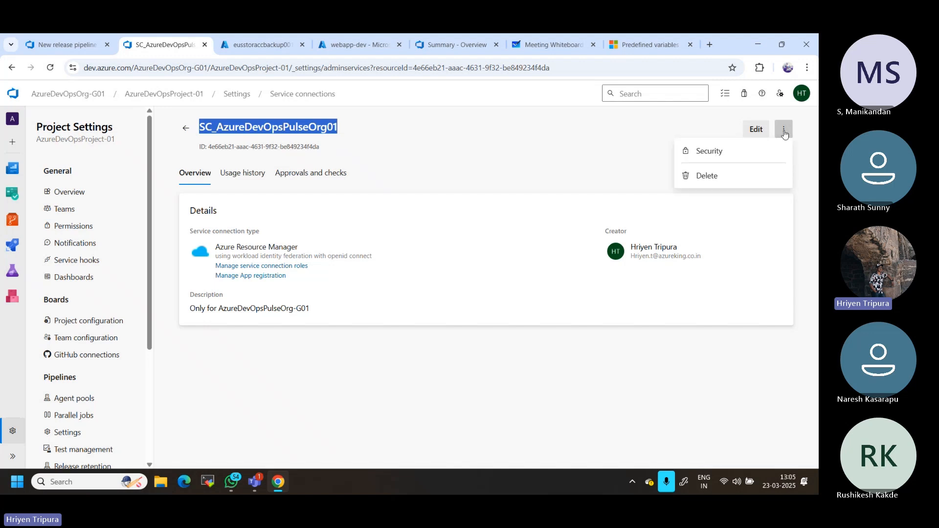
pyautogui.click(704, 152)
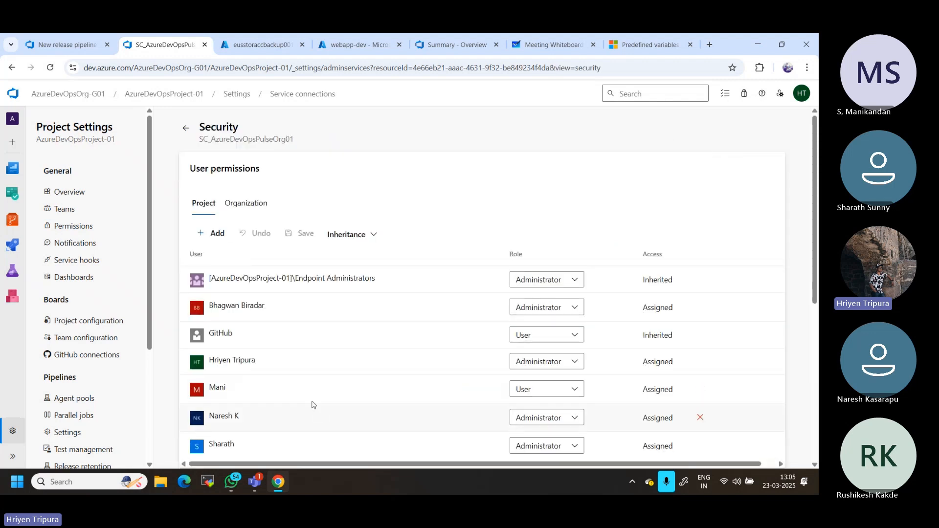
pyautogui.click(240, 204)
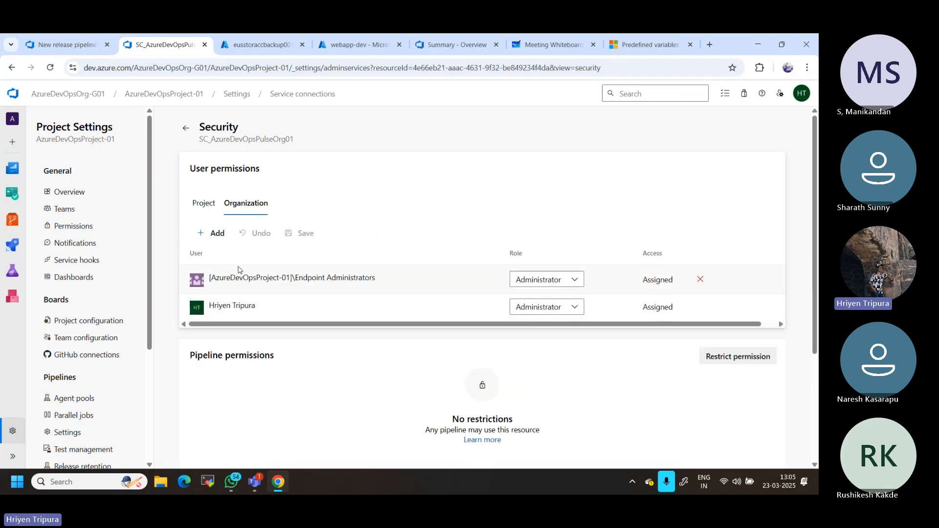
pyautogui.click(207, 204)
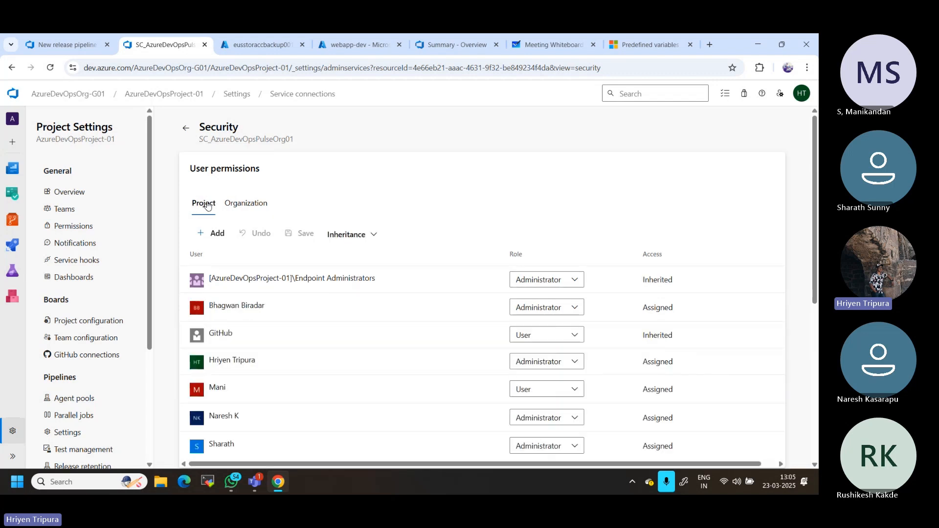
# - Examine the roles offered when adding a project user to the service connection, and close the form without adding anyone
pyautogui.click(214, 231)
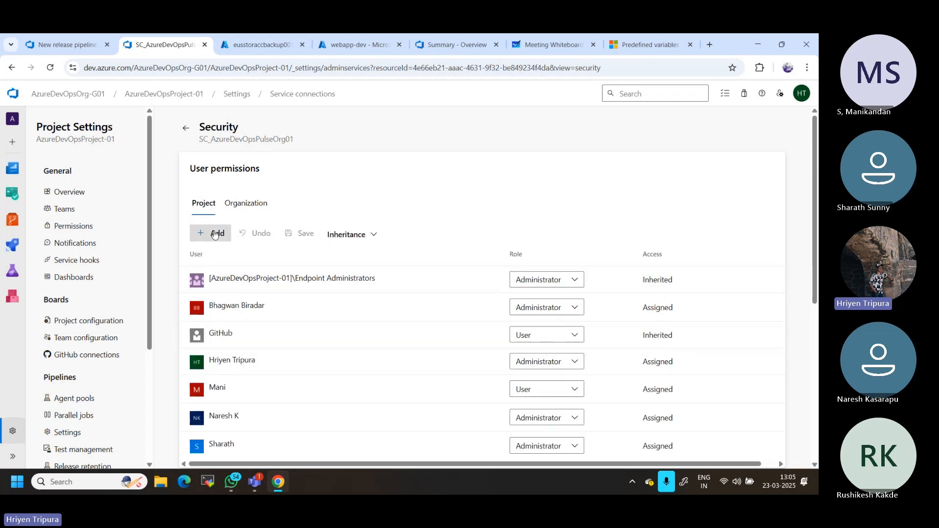
pyautogui.click(401, 252)
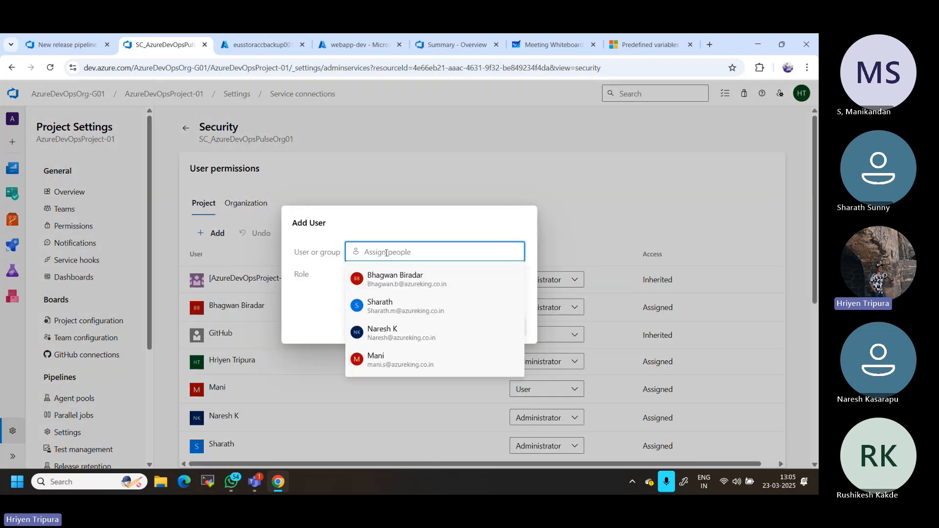
pyautogui.click(394, 284)
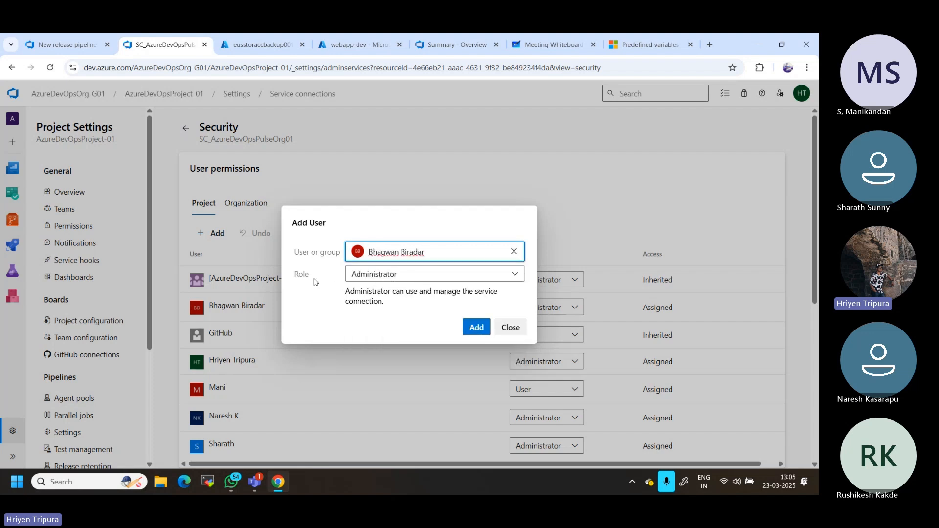
pyautogui.click(393, 279)
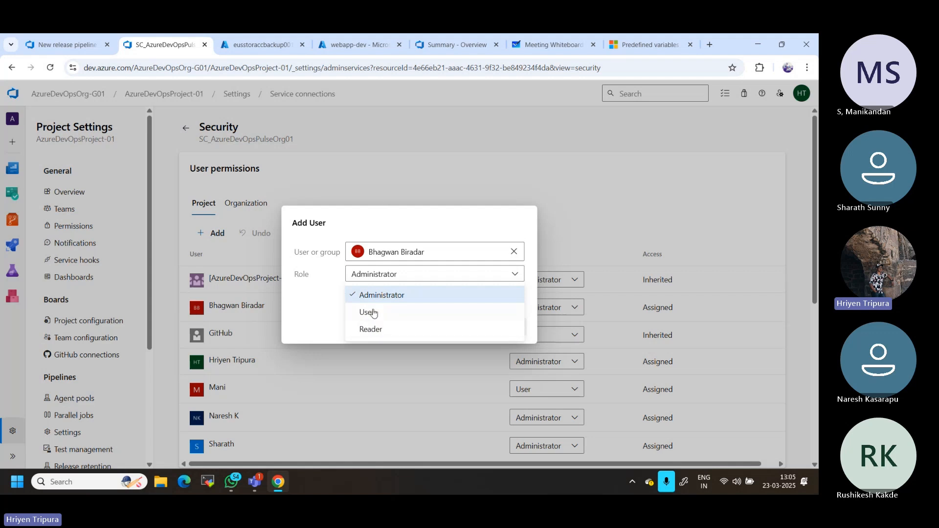
pyautogui.click(539, 202)
pyautogui.click(518, 329)
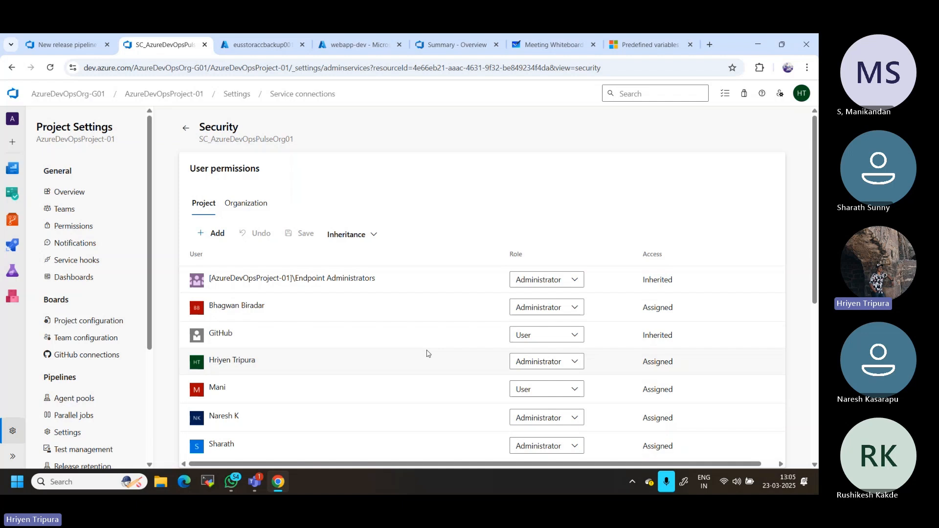
# - Look through the service connection's project permissions and examine the role choices for the GitHub entry
pyautogui.scroll(-3, 427, 353)
pyautogui.scroll(2, 436, 303)
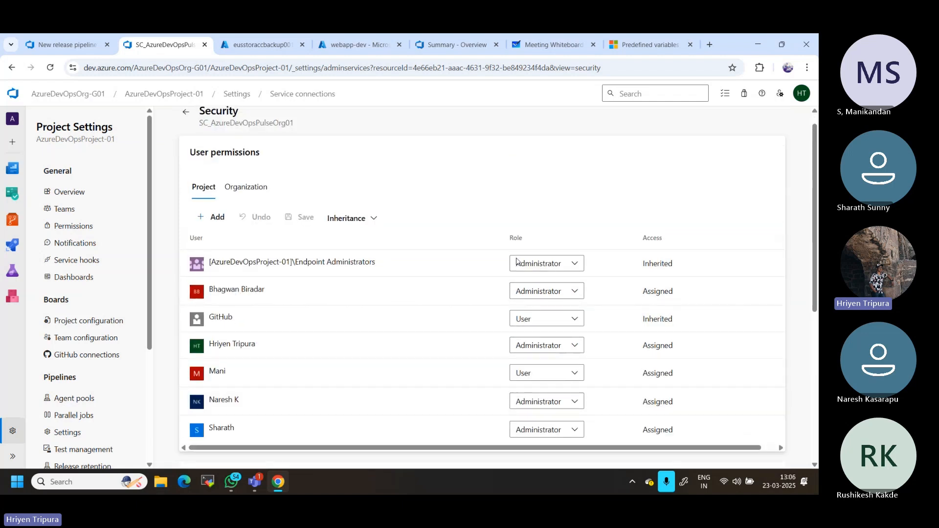
pyautogui.click(576, 321)
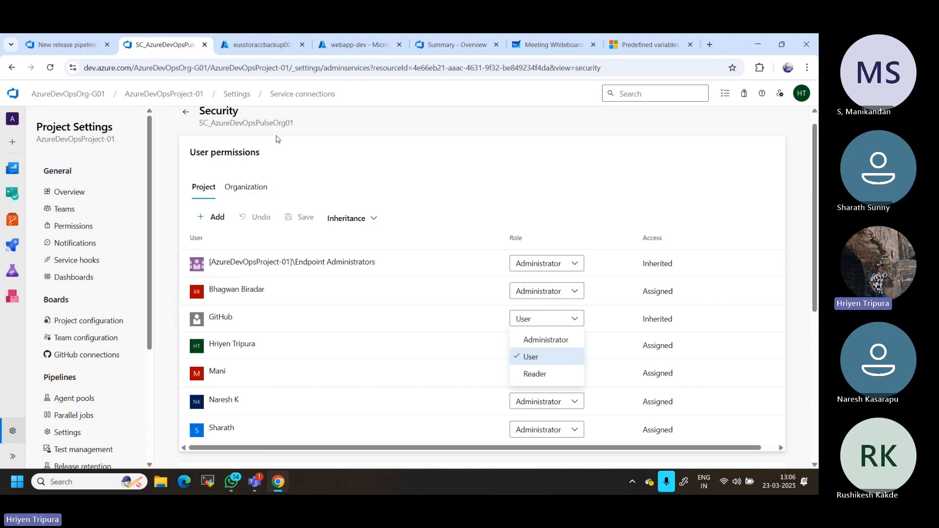
# - Return to the release pipeline and set the Deploy to Azure WebApp task's app type to Web App on Windows
pyautogui.click(72, 47)
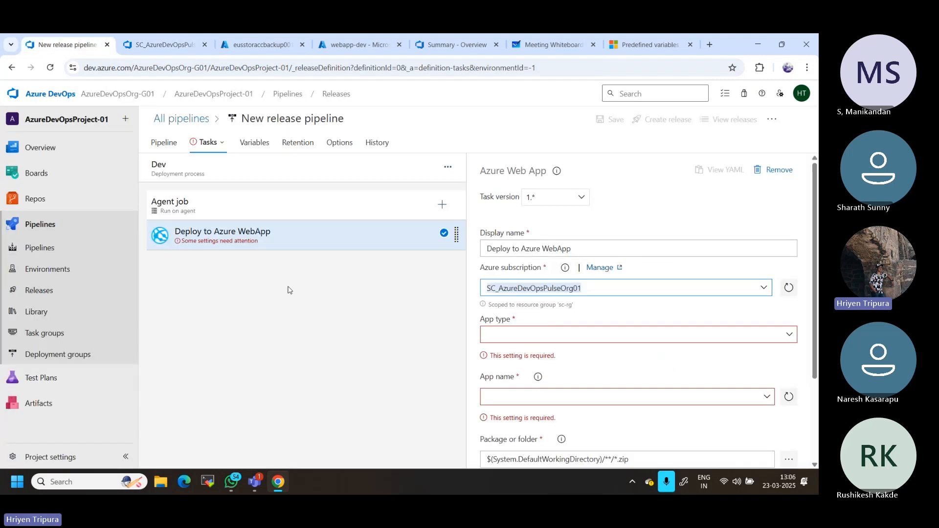
pyautogui.click(615, 289)
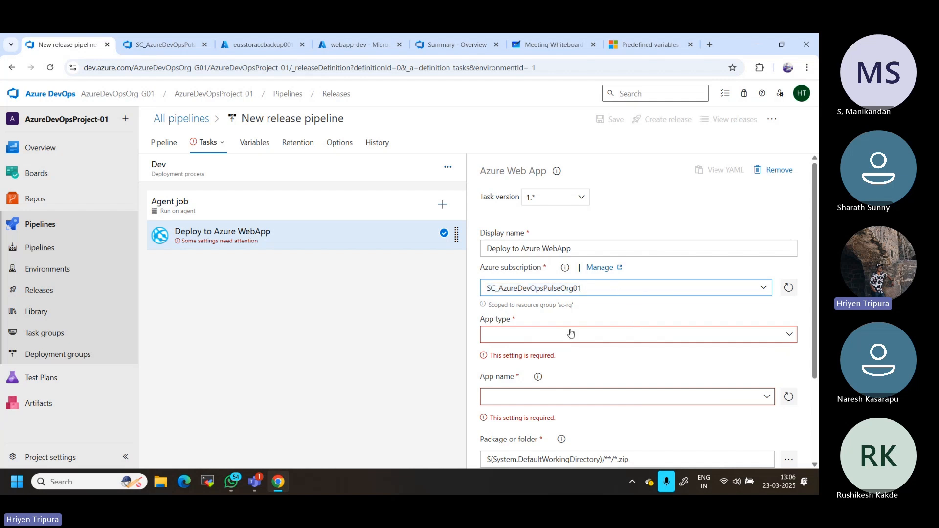
pyautogui.click(553, 335)
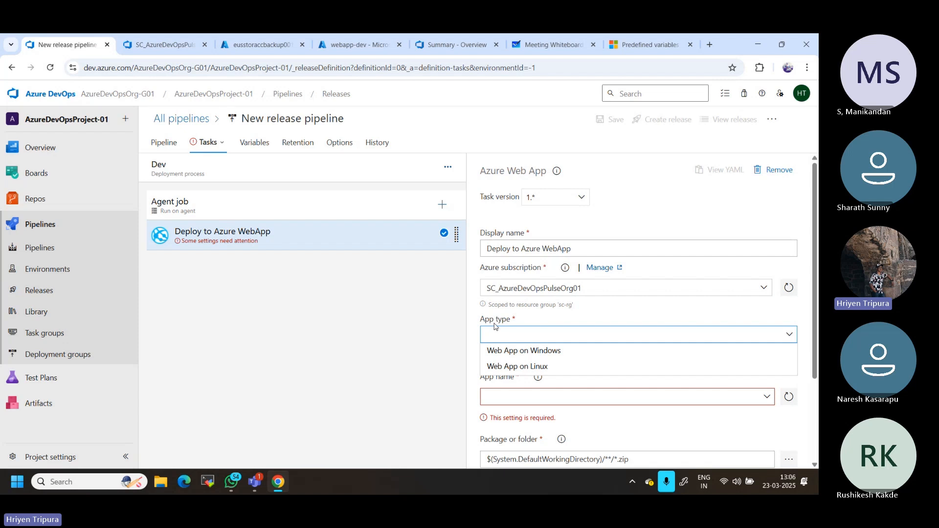
pyautogui.click(513, 355)
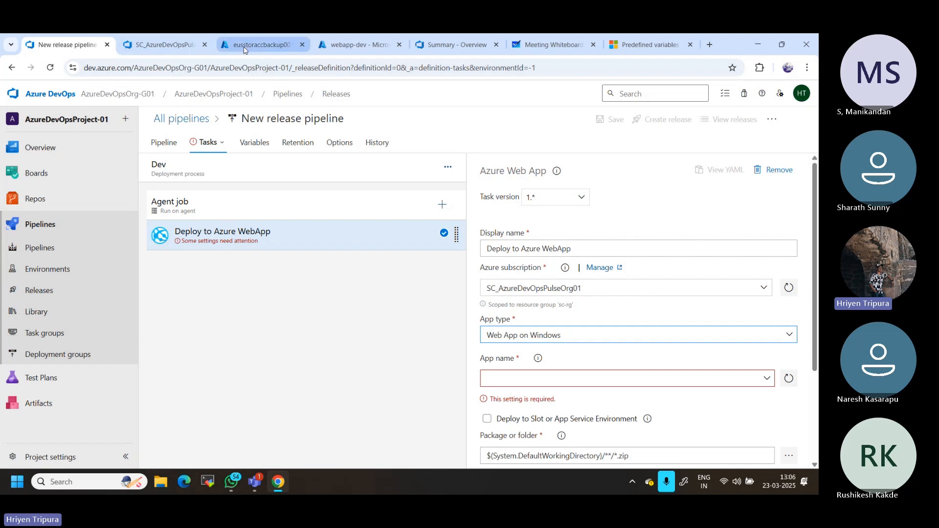
# - Switch to the Azure portal, open the webapp-dev app service and check which operating system it runs on
pyautogui.click(166, 50)
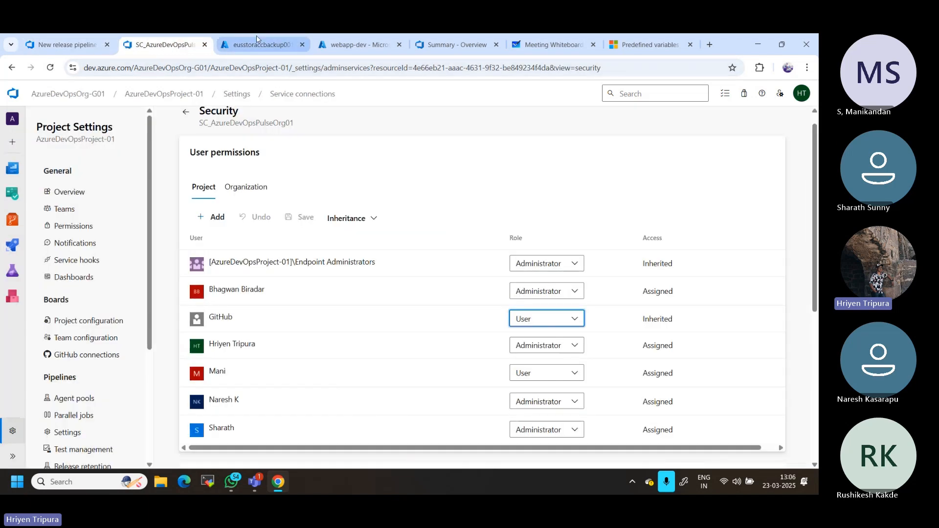
pyautogui.click(255, 49)
pyautogui.click(293, 91)
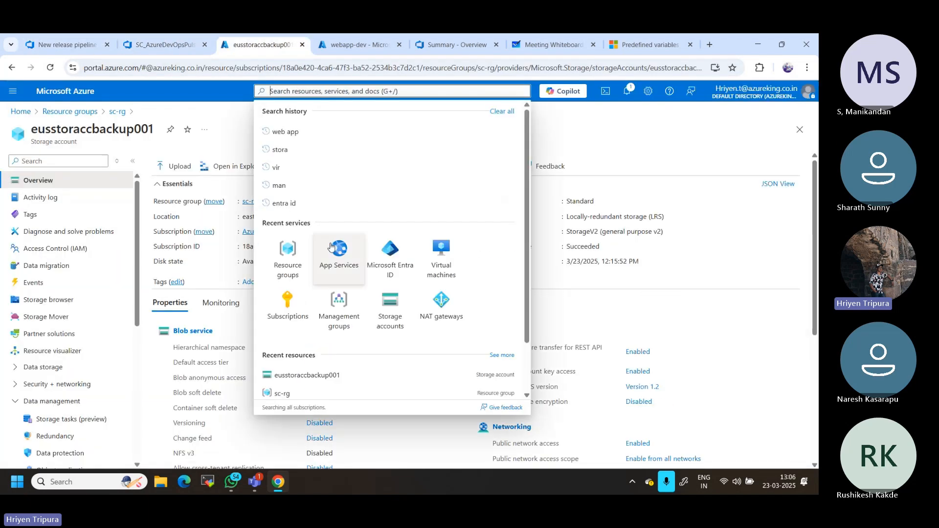
pyautogui.click(337, 254)
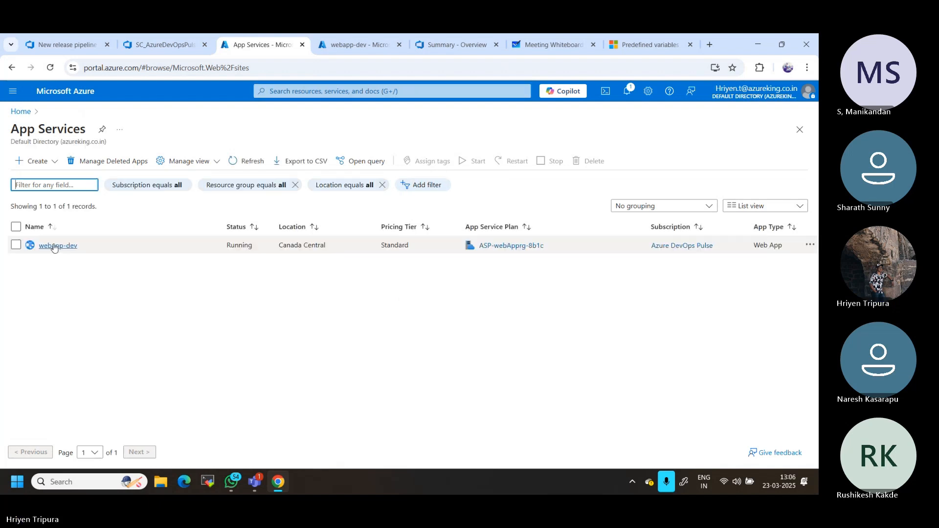
pyautogui.click(47, 247)
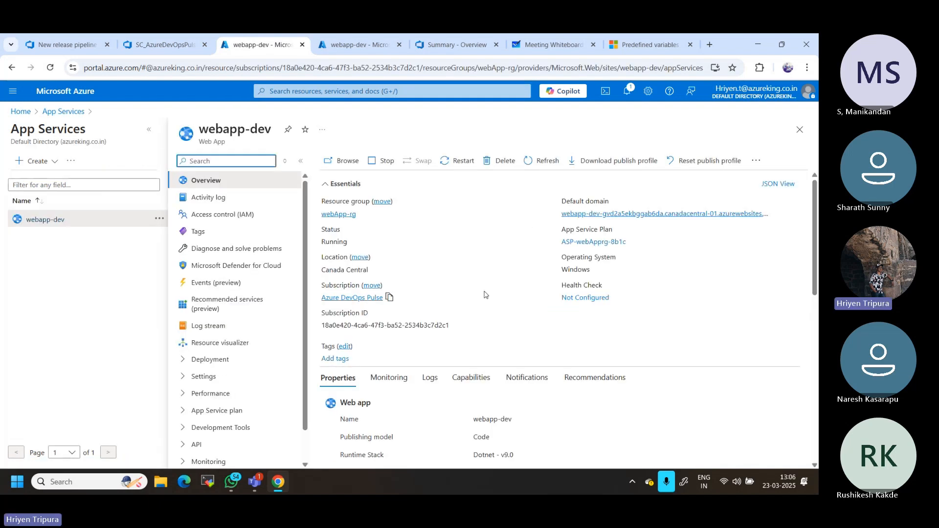
pyautogui.doubleClick(602, 276)
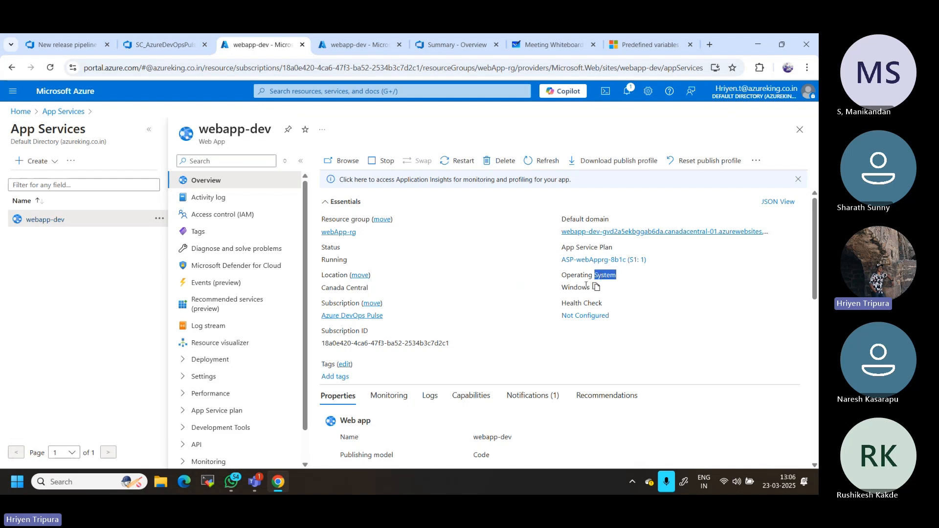
pyautogui.click(587, 284)
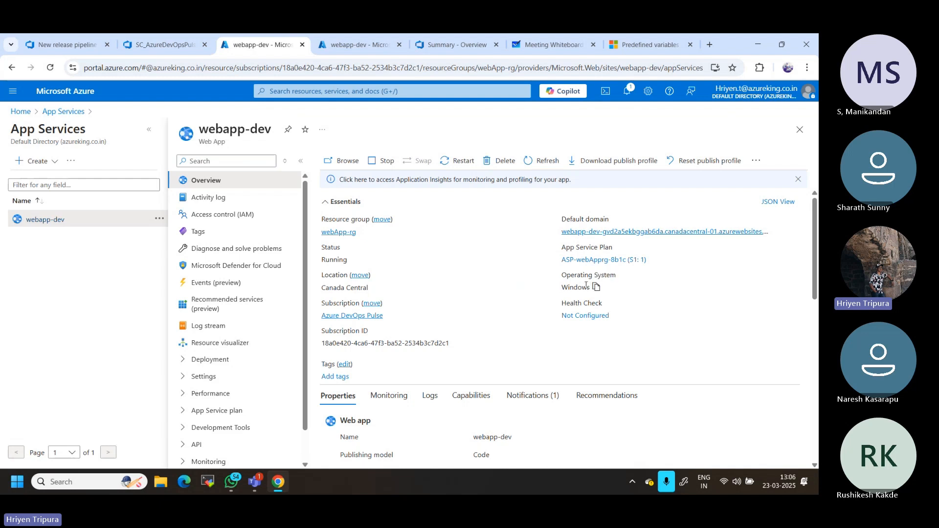
# - Return to the release pipeline and set the Deploy to Azure WebApp task's app name to webapp-dev
pyautogui.click(163, 44)
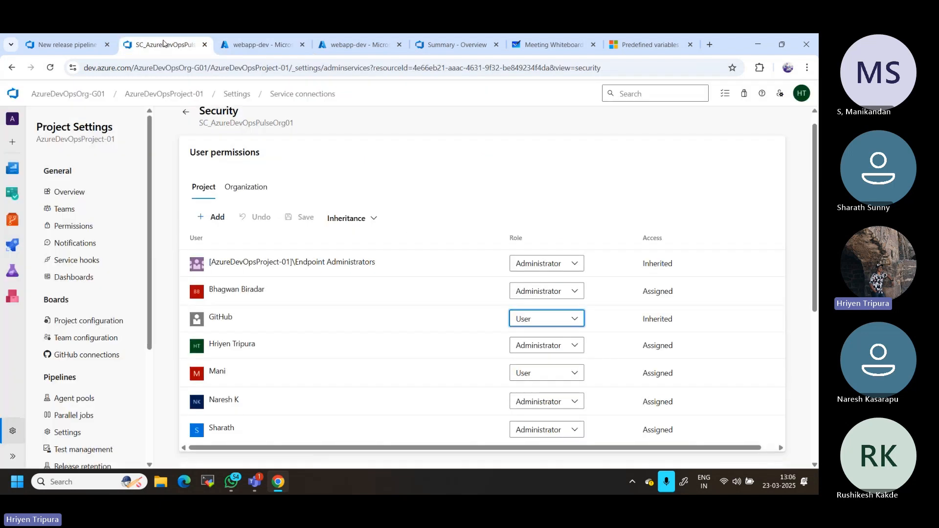
pyautogui.click(45, 46)
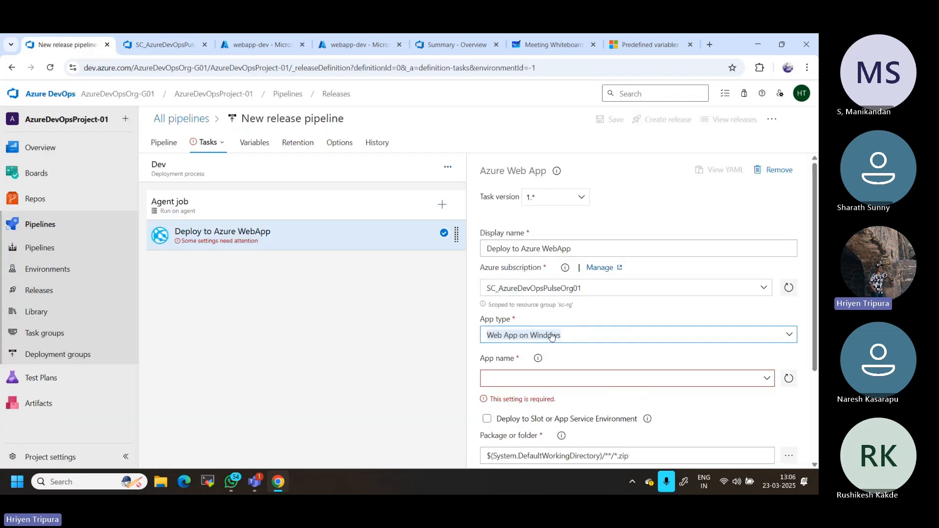
pyautogui.click(582, 354)
pyautogui.click(583, 289)
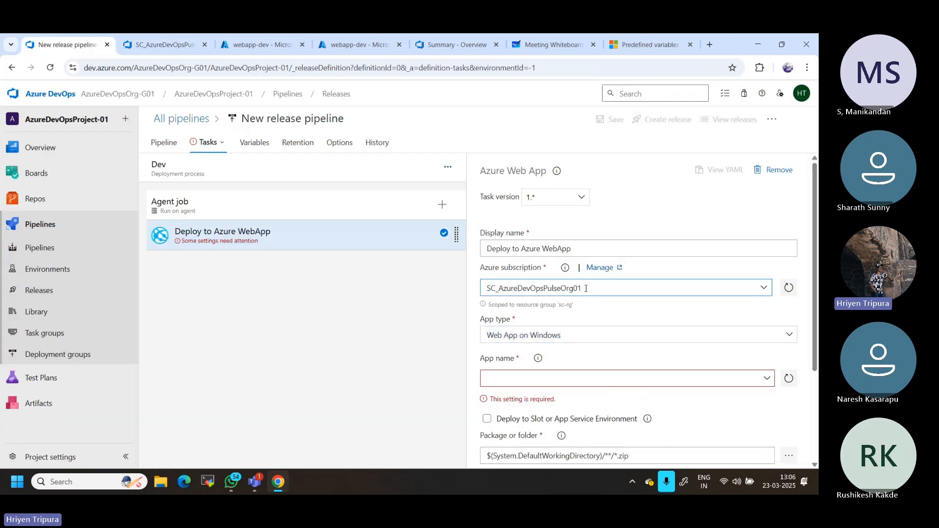
pyautogui.moveTo(583, 288); pyautogui.dragTo(489, 292)
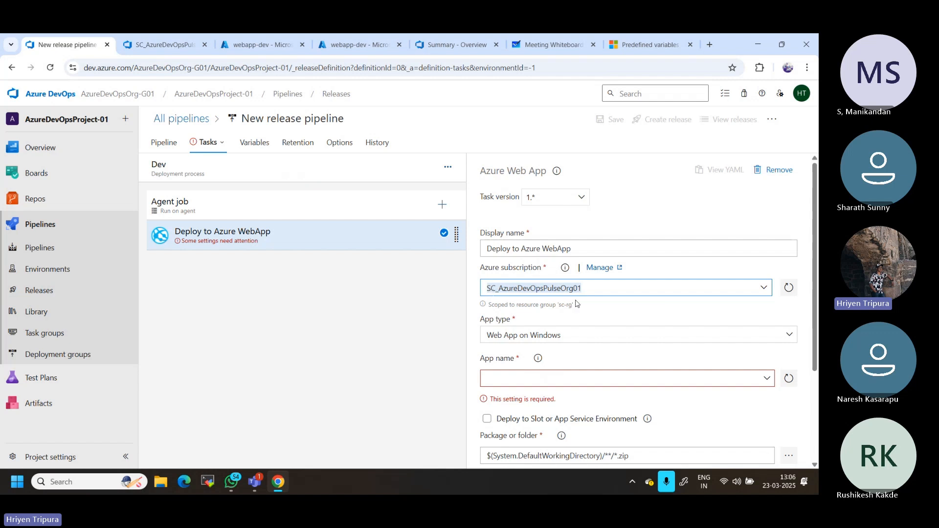
pyautogui.click(556, 382)
pyautogui.click(766, 378)
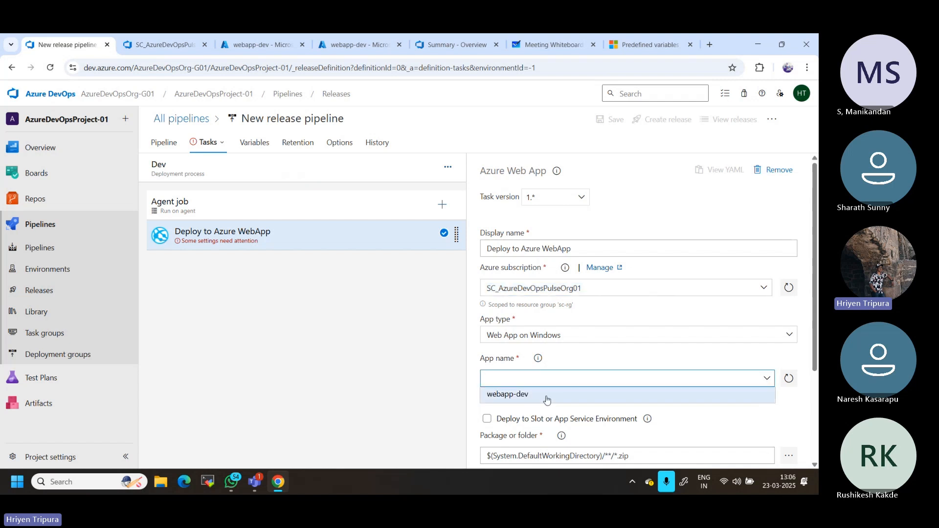
pyautogui.click(503, 398)
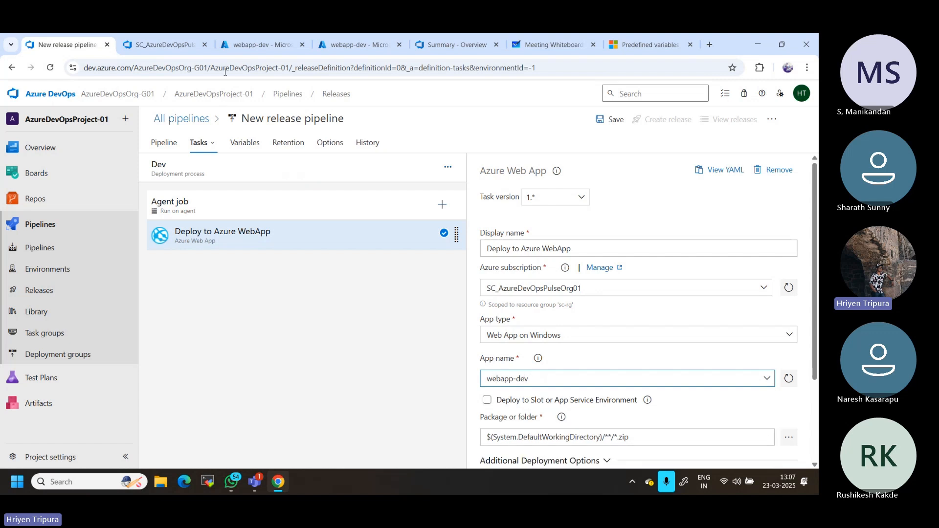
# - Compare the selected app name with the web app's name in the Azure portal and return to the release pipeline
pyautogui.click(248, 49)
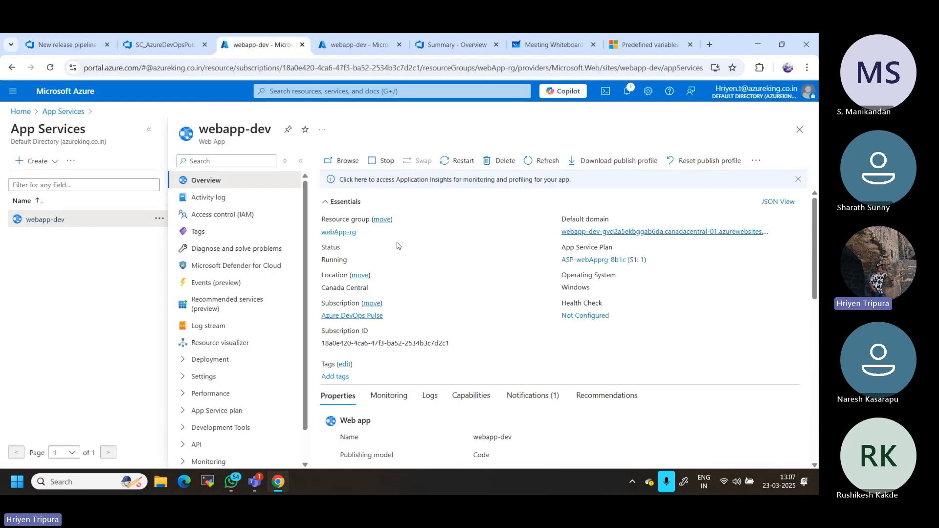
pyautogui.doubleClick(215, 134)
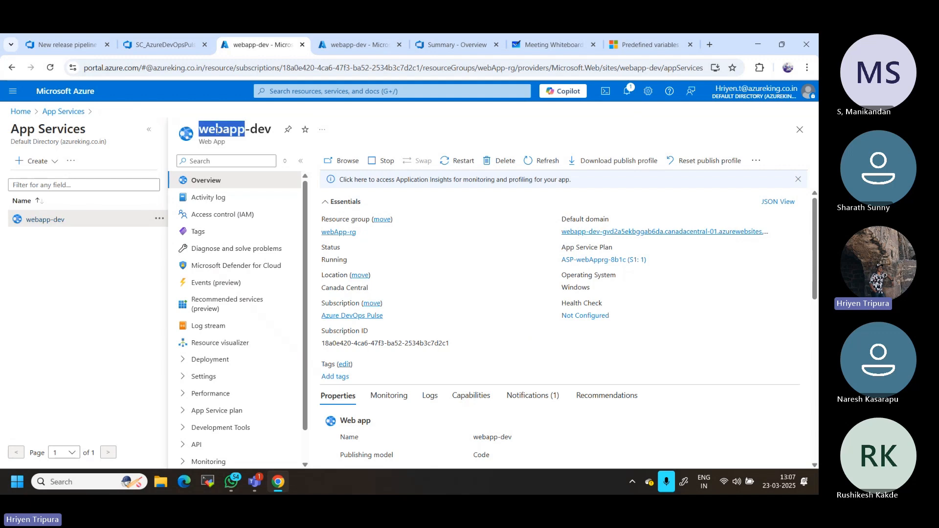
pyautogui.click(154, 49)
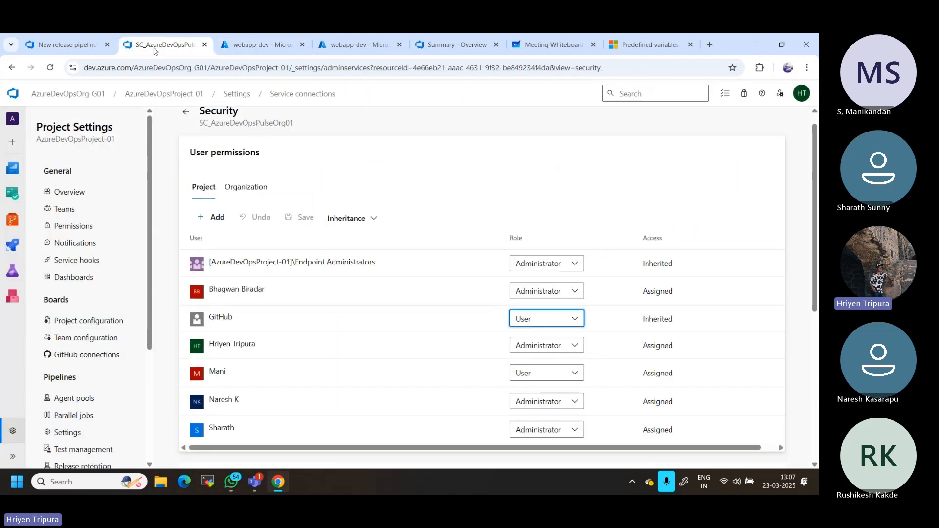
pyautogui.click(233, 44)
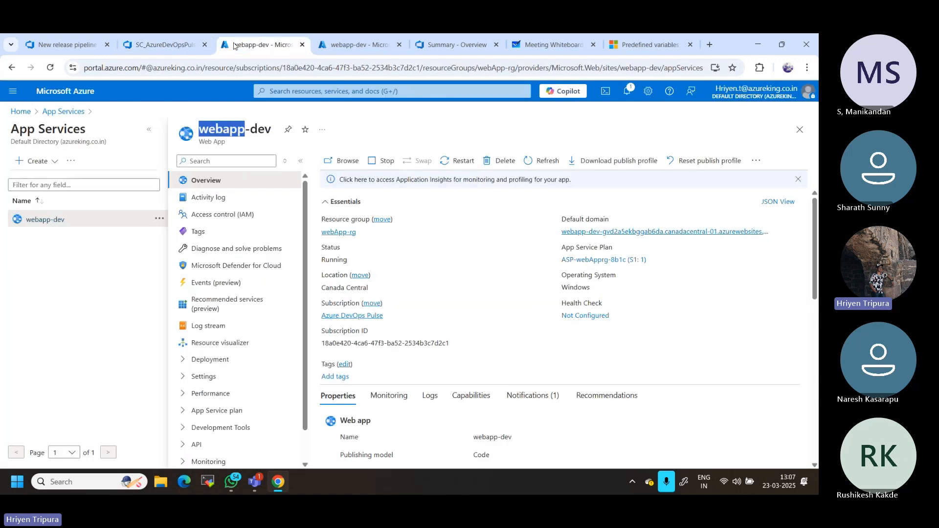
pyautogui.click(157, 46)
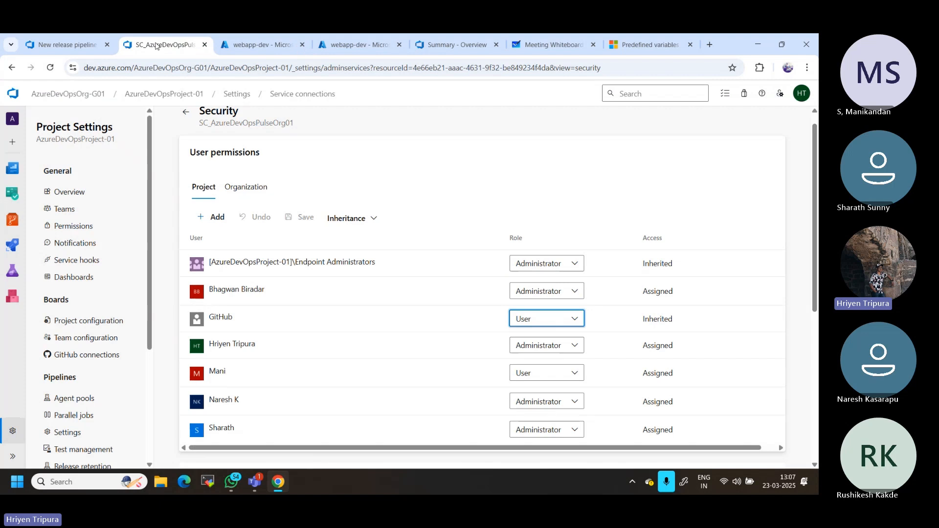
pyautogui.click(68, 45)
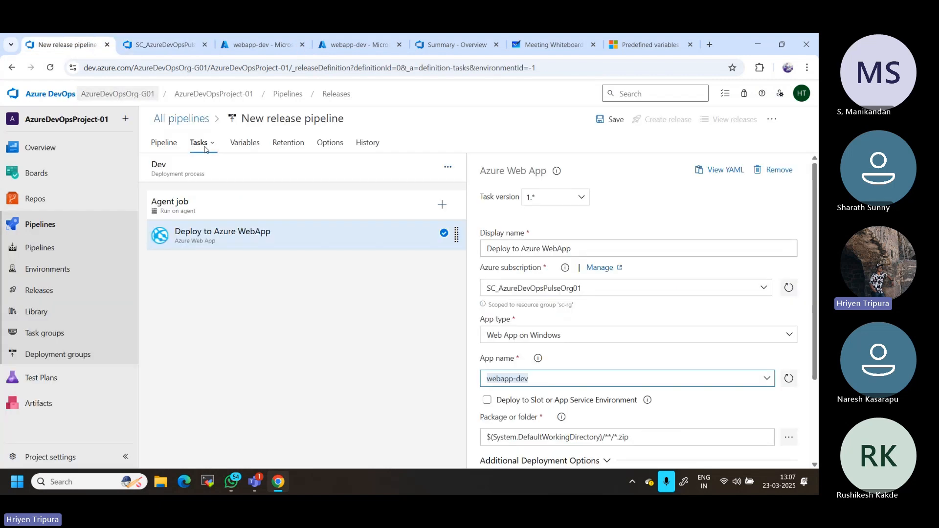
# - Try deployment to a slot with resource group webApp-rg, examine the slot choices, and turn the slot option back off
pyautogui.scroll(-3, 639, 314)
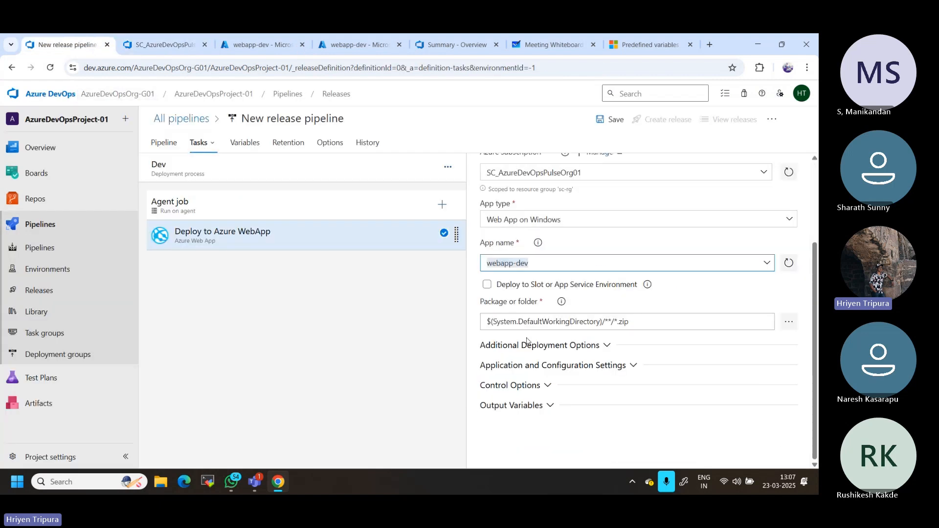
pyautogui.click(487, 287)
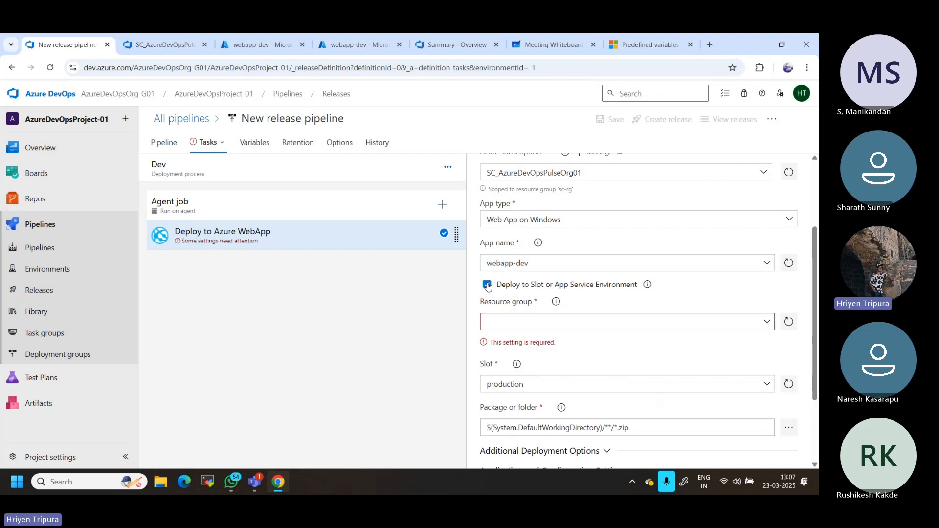
pyautogui.click(664, 326)
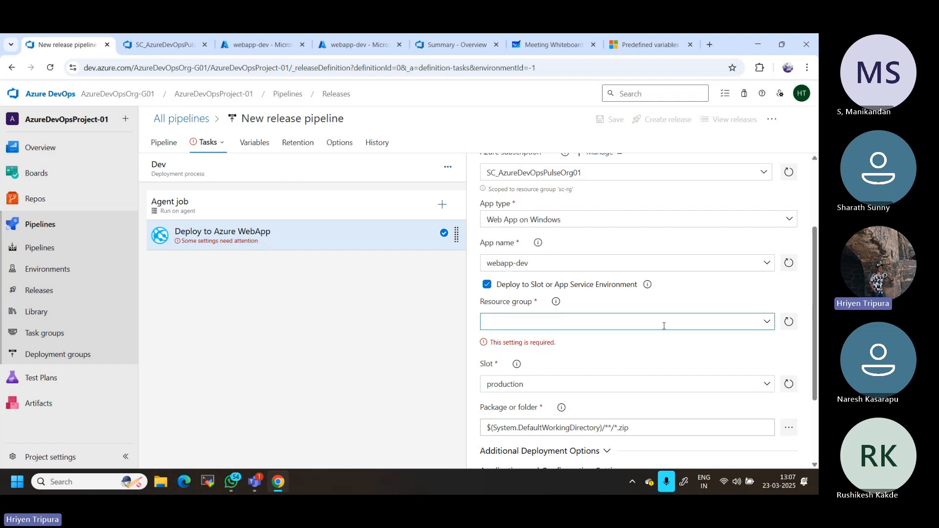
pyautogui.click(767, 321)
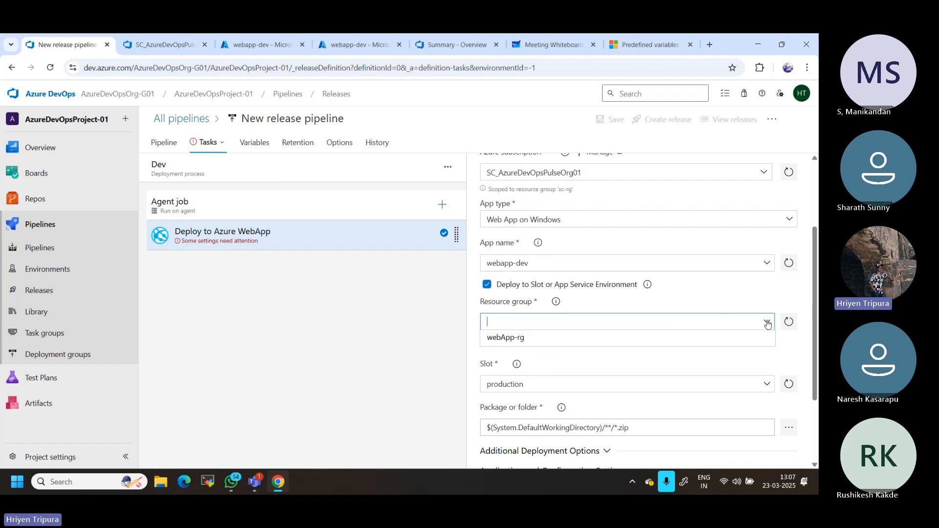
pyautogui.click(524, 337)
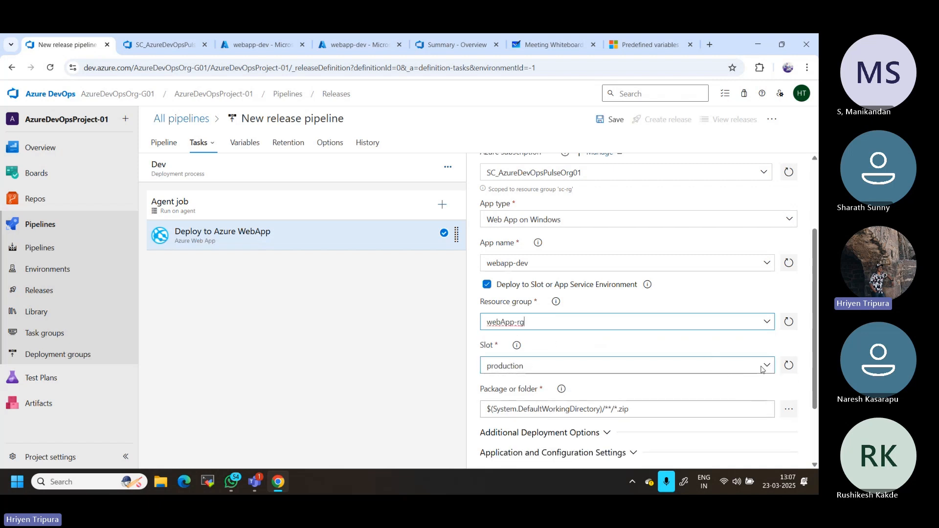
pyautogui.click(764, 370)
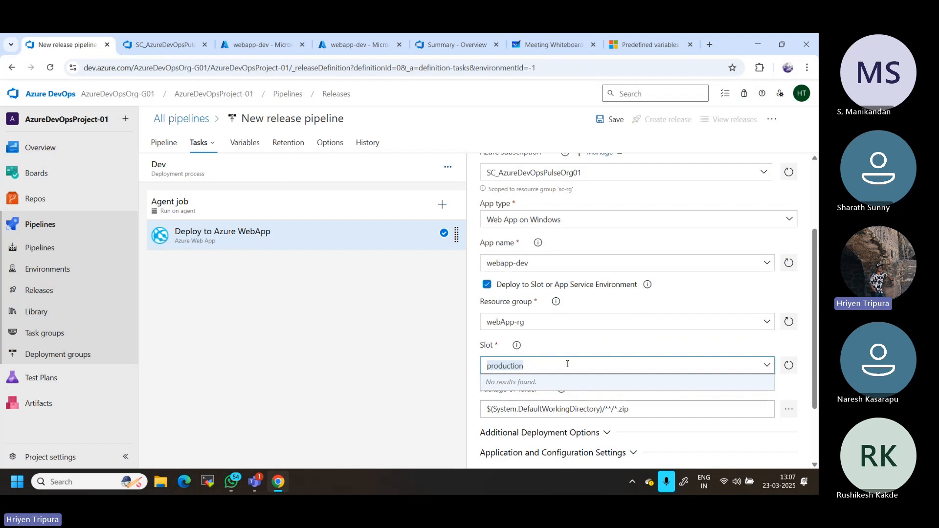
pyautogui.click(487, 285)
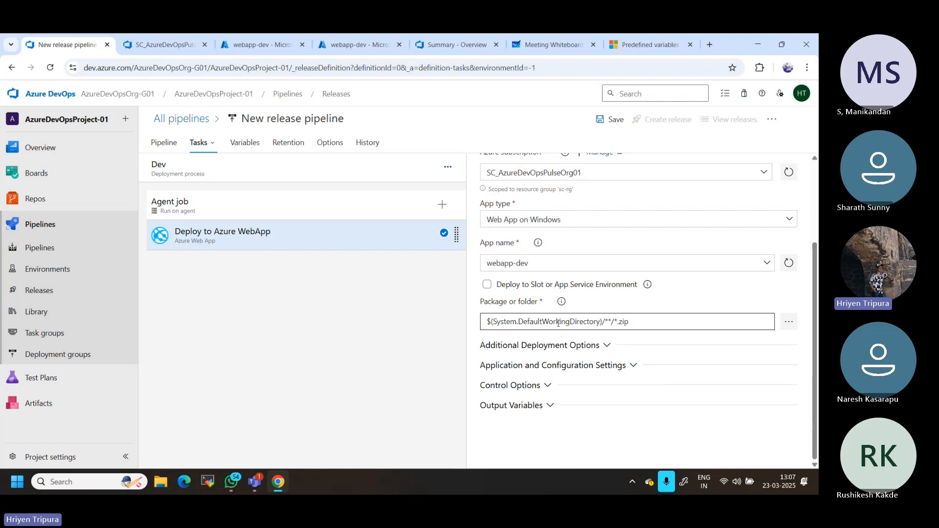
# - Copy System.DefaultWorkingDirectory from the package path and look up its description in the predefined variables documentation
pyautogui.moveTo(491, 323); pyautogui.dragTo(600, 323)
pyautogui.hotkey('ctrl', 'c')
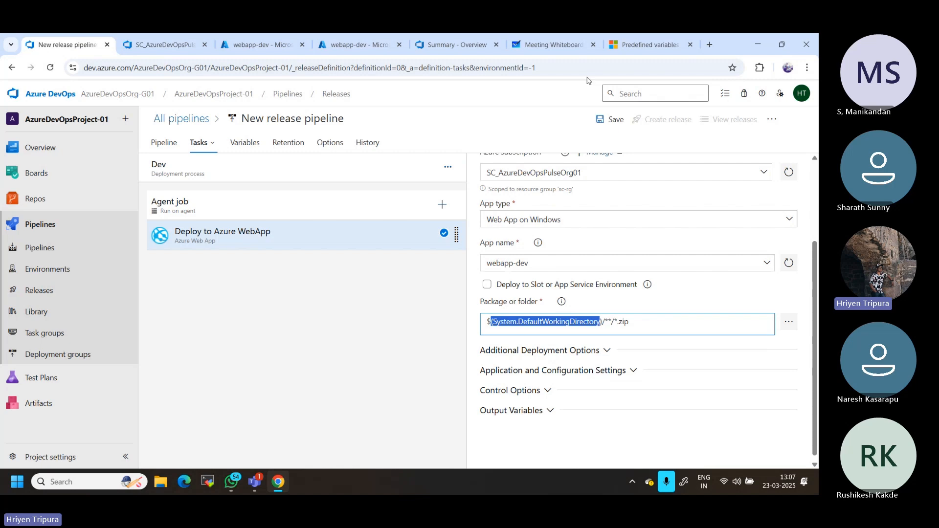
pyautogui.click(635, 43)
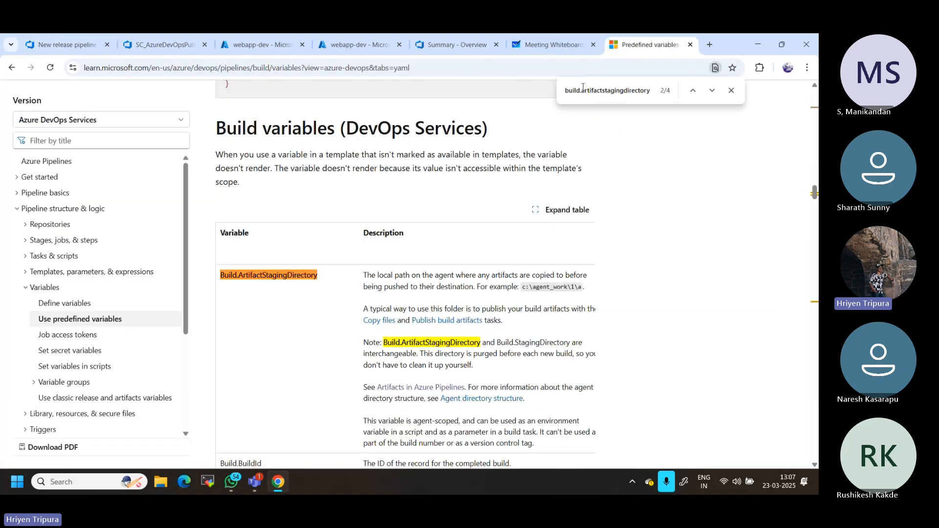
pyautogui.hotkey('ctrl', 'f')
pyautogui.hotkey('ctrl', 'v')
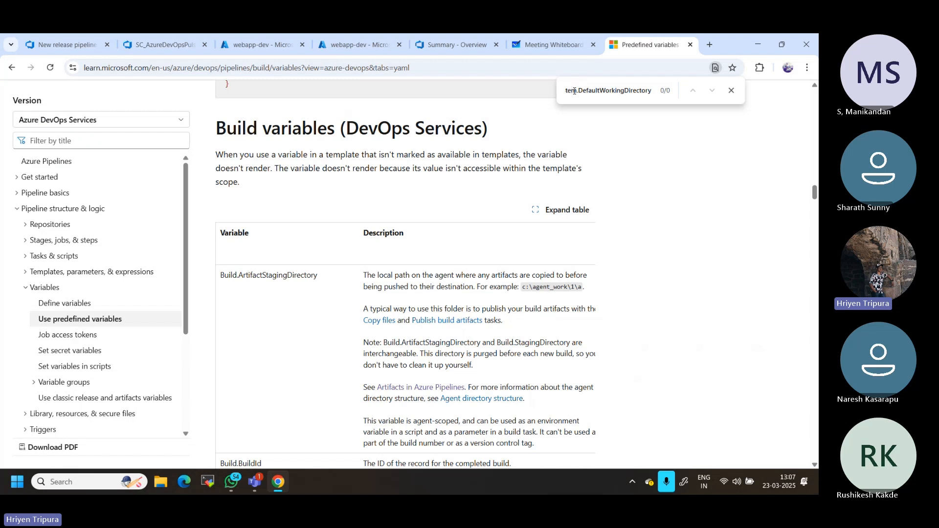
pyautogui.press('Left')
pyautogui.press('Left')
pyautogui.press('Left')
pyautogui.press('Left')
pyautogui.press('Delete')
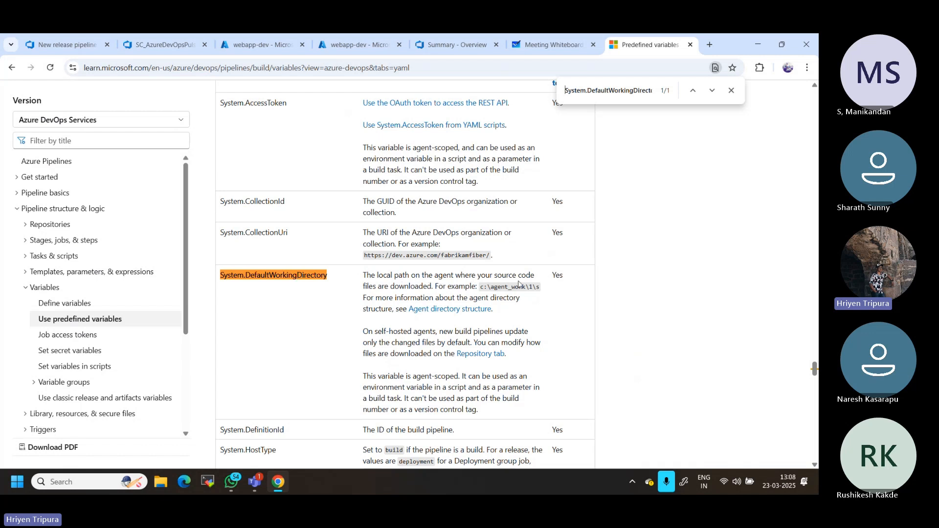
pyautogui.doubleClick(421, 287)
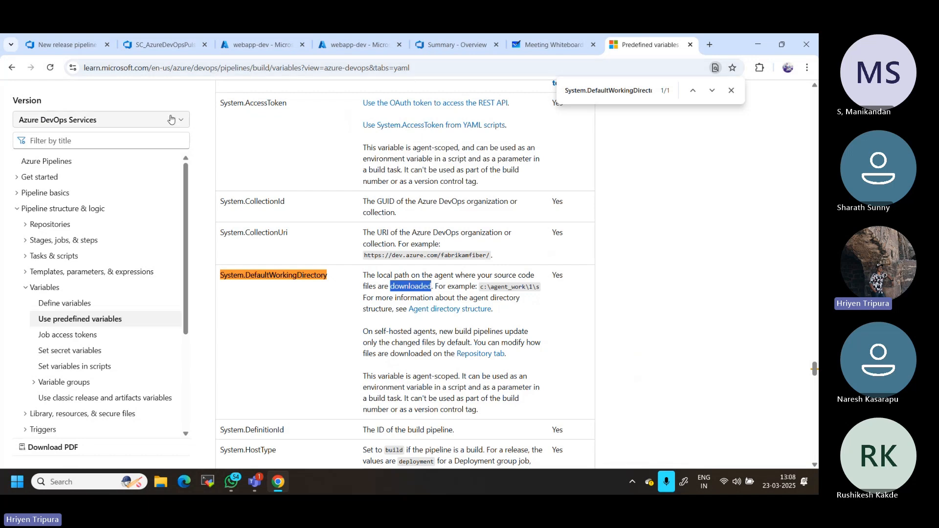
# - Return to the release pipeline, expand the task's additional deployment options and examine the deployment method choices
pyautogui.click(163, 46)
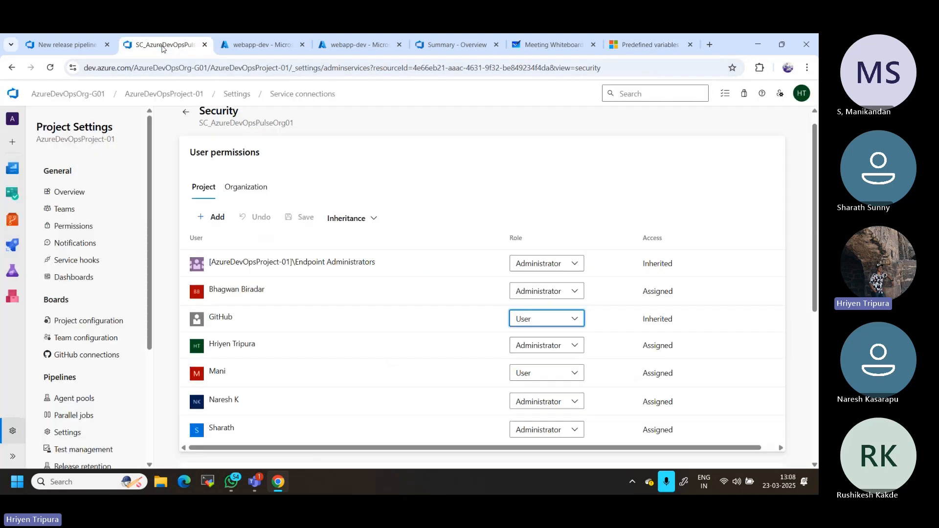
pyautogui.click(84, 46)
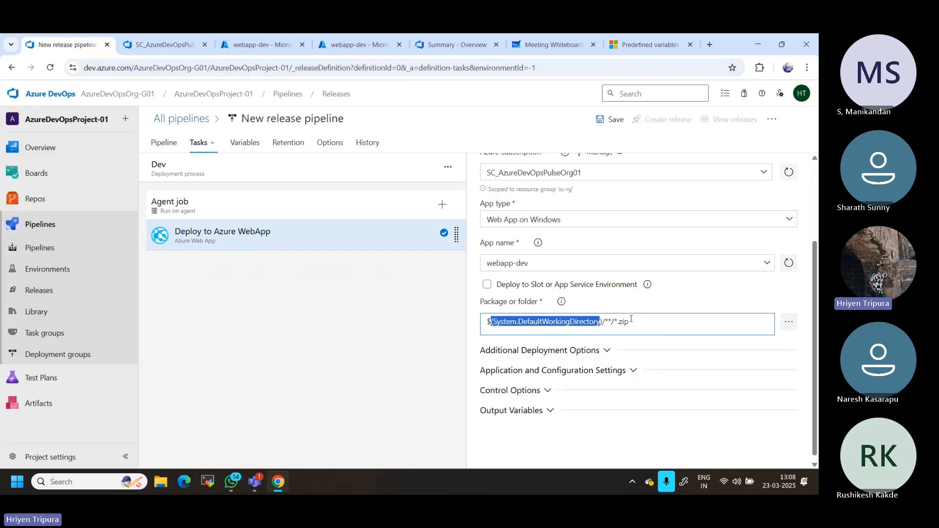
pyautogui.click(607, 352)
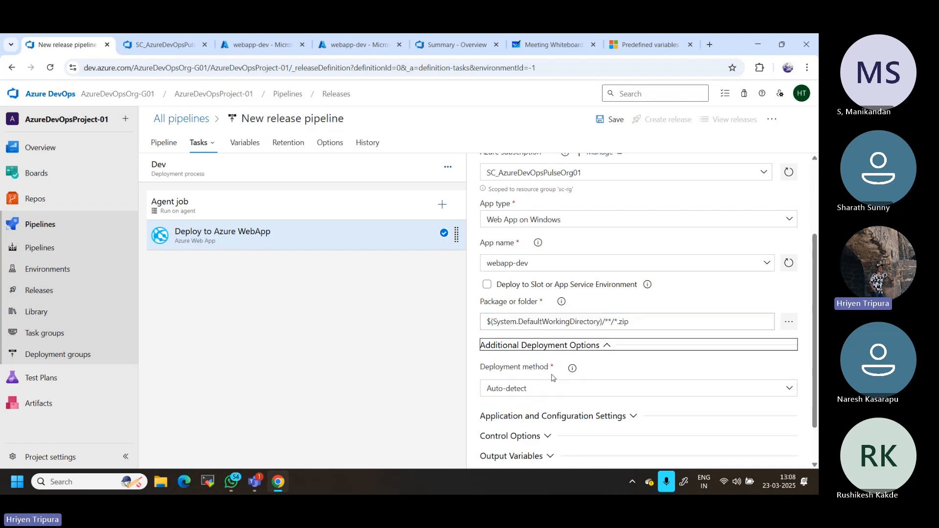
pyautogui.click(576, 389)
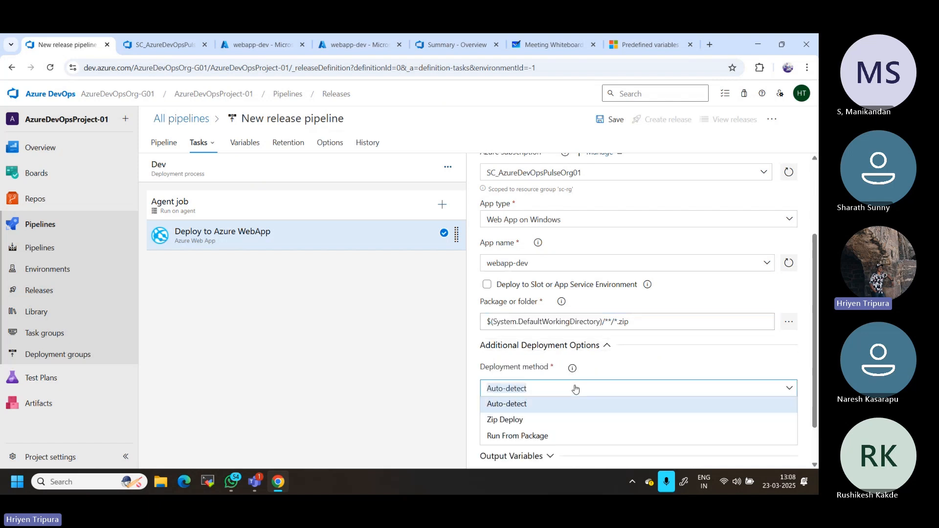
pyautogui.click(576, 389)
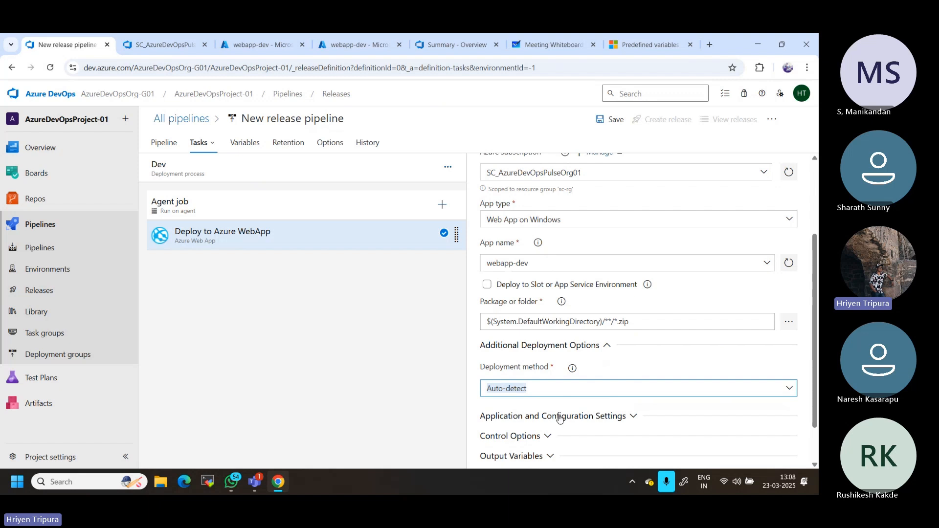
# - Expand the deployment task's application and configuration settings, examine the available fields, and collapse the section again
pyautogui.scroll(-1, 560, 418)
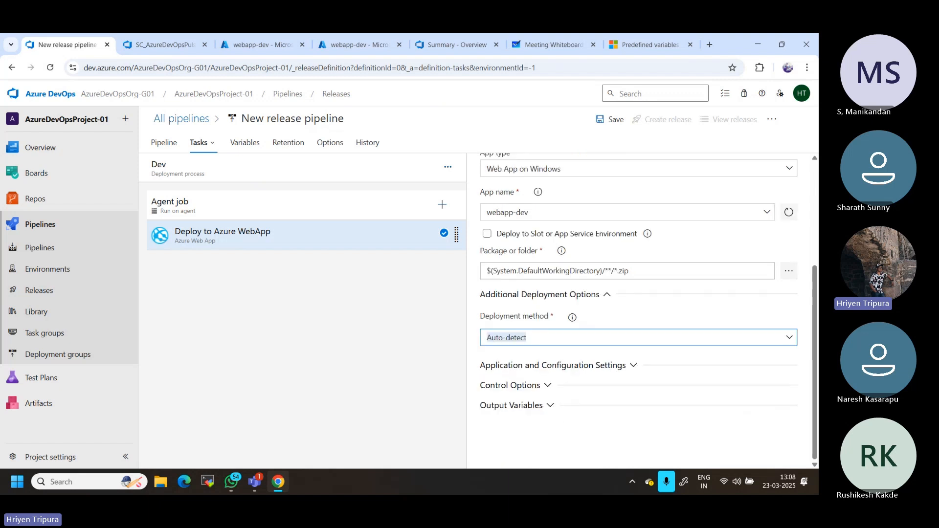
pyautogui.click(615, 368)
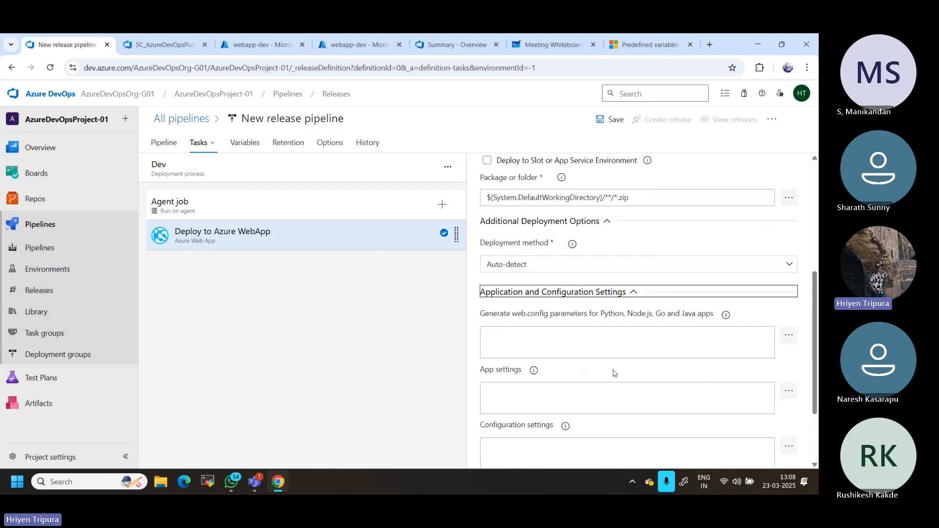
pyautogui.click(630, 293)
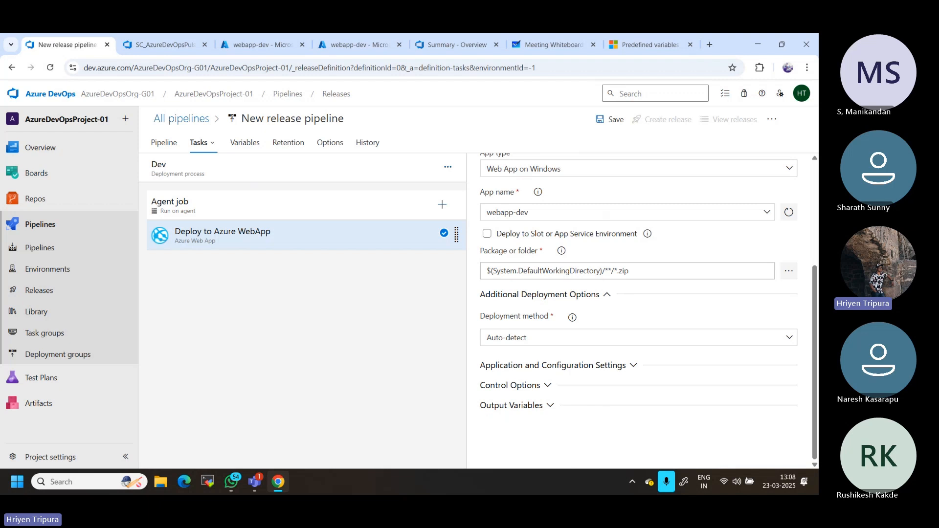
pyautogui.scroll(4, 639, 308)
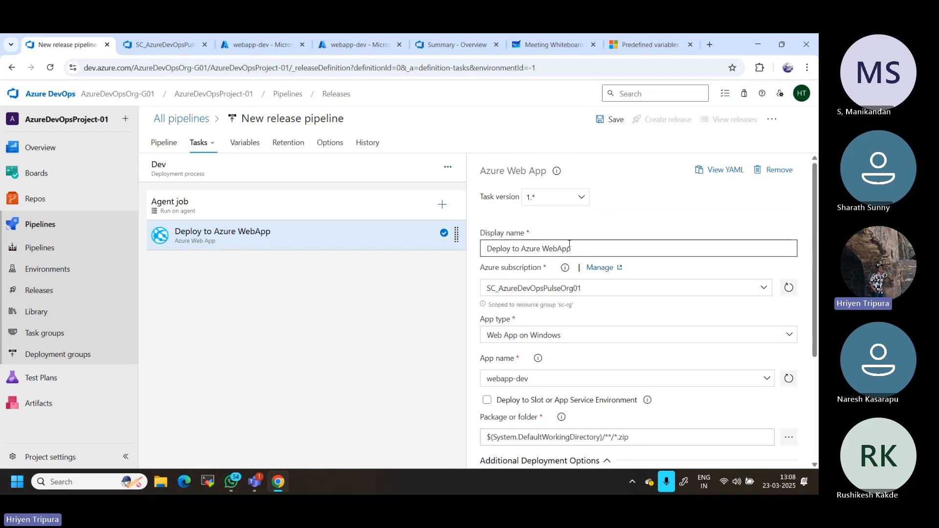
# - Review the Deploy to Azure WebApp task's settings and save the release pipeline in the root folder
pyautogui.moveTo(572, 248); pyautogui.dragTo(501, 244)
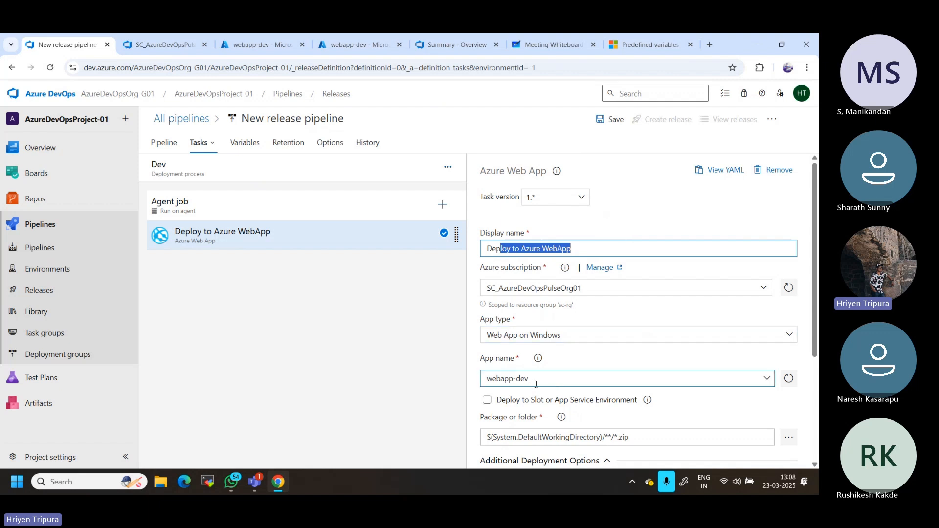
pyautogui.scroll(-3, 536, 385)
pyautogui.scroll(3, 597, 326)
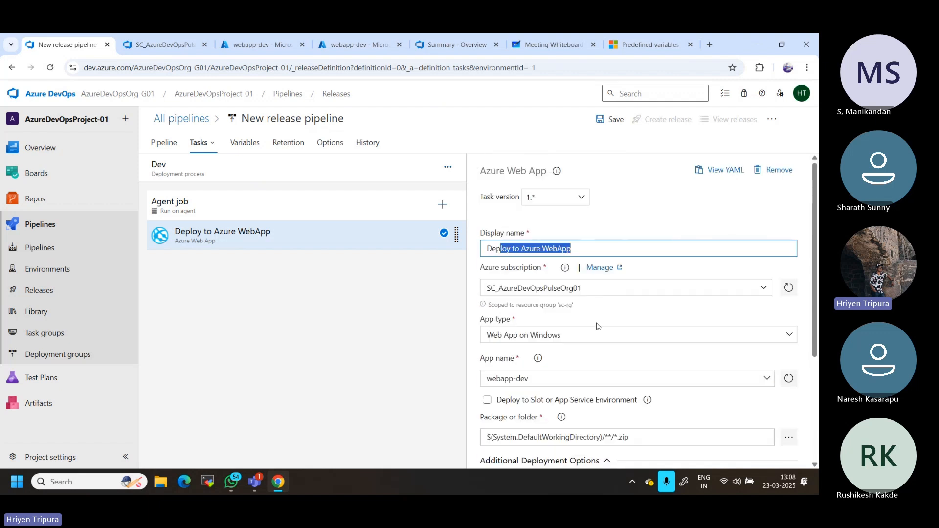
pyautogui.click(615, 120)
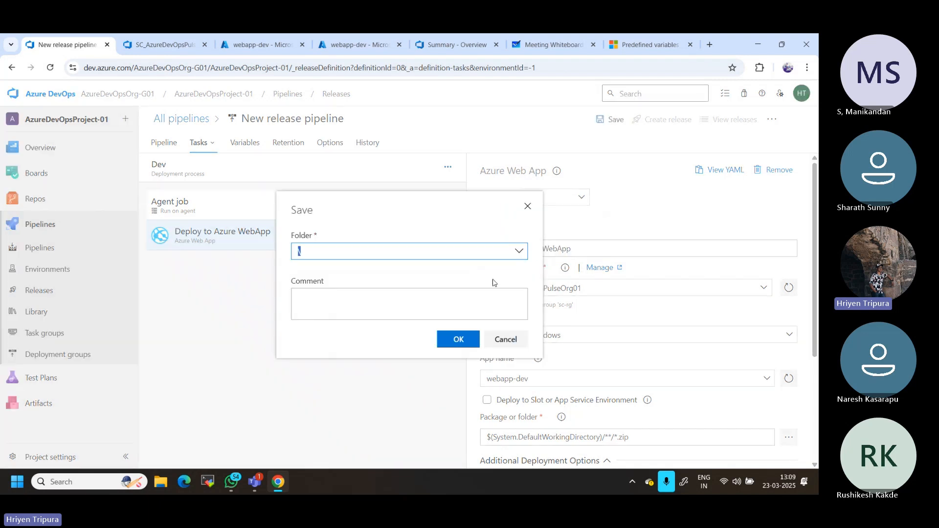
pyautogui.click(458, 339)
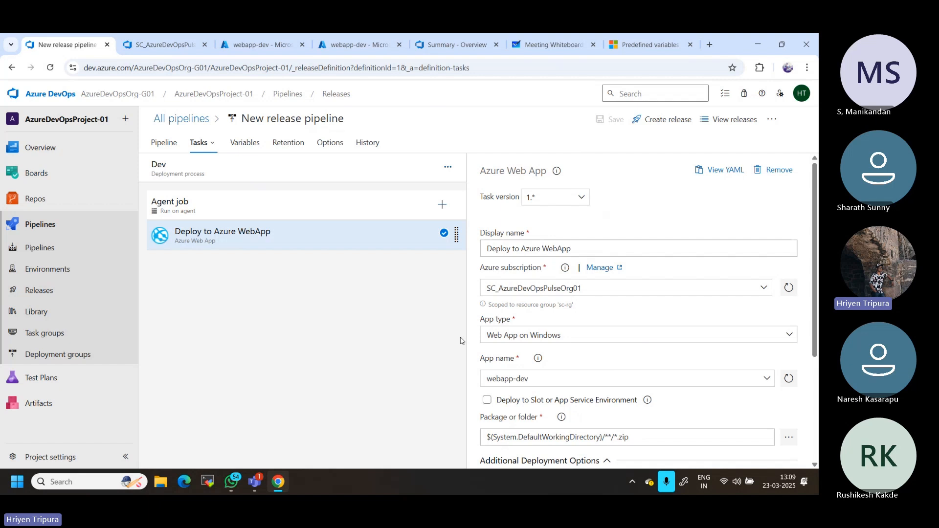
# - Create a release from artifact version 20250323.1 with the description "First release", leaving the Dev stage's trigger automated
pyautogui.click(656, 126)
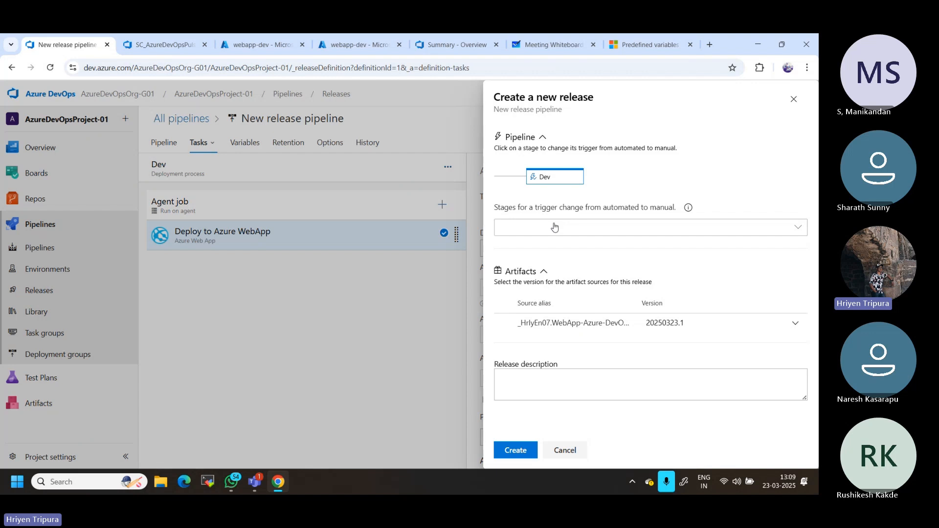
pyautogui.click(554, 227)
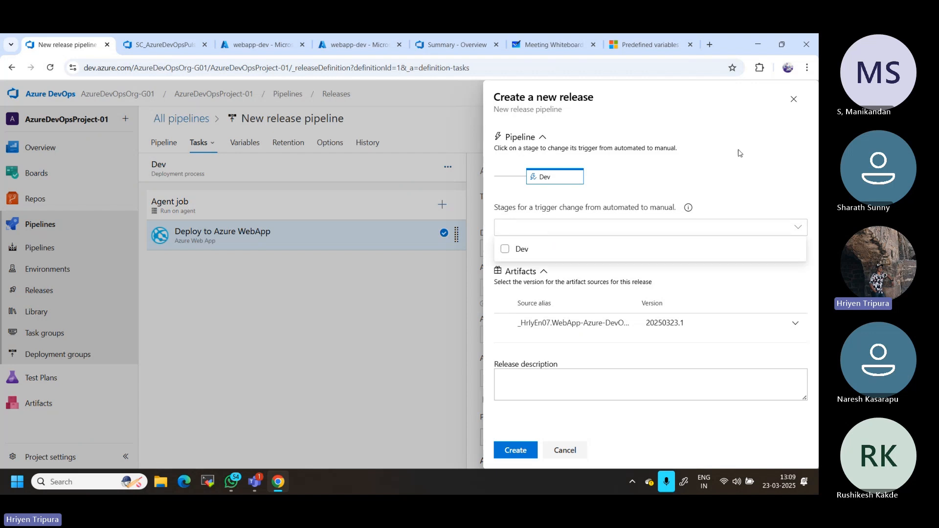
pyautogui.click(741, 153)
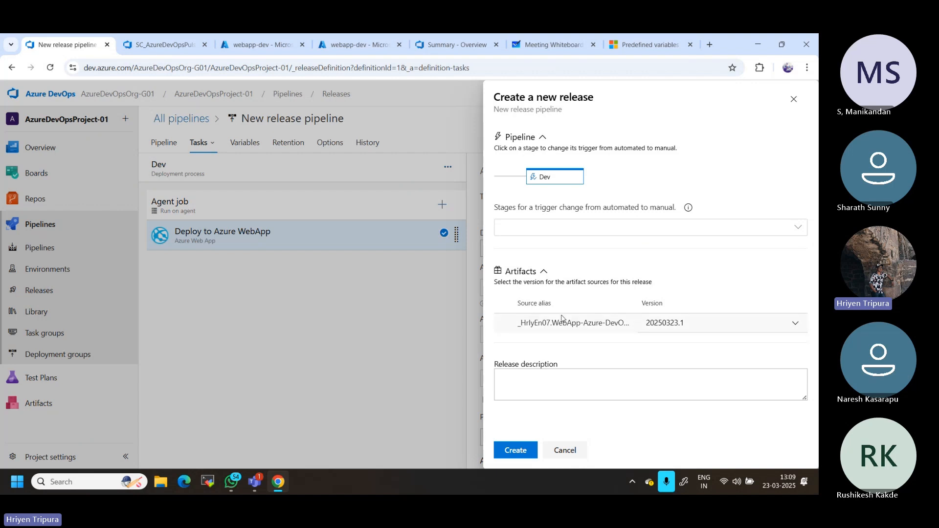
pyautogui.click(564, 388)
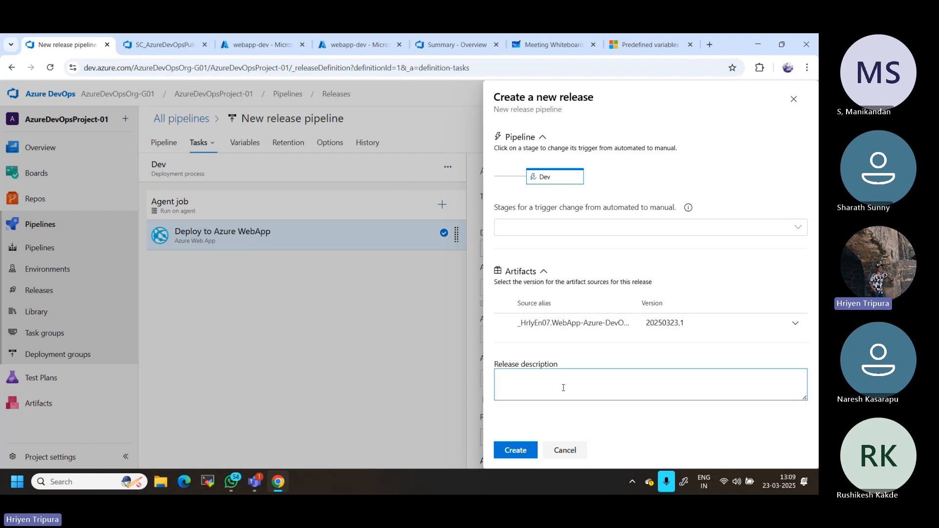
pyautogui.write('First release')
pyautogui.click(520, 452)
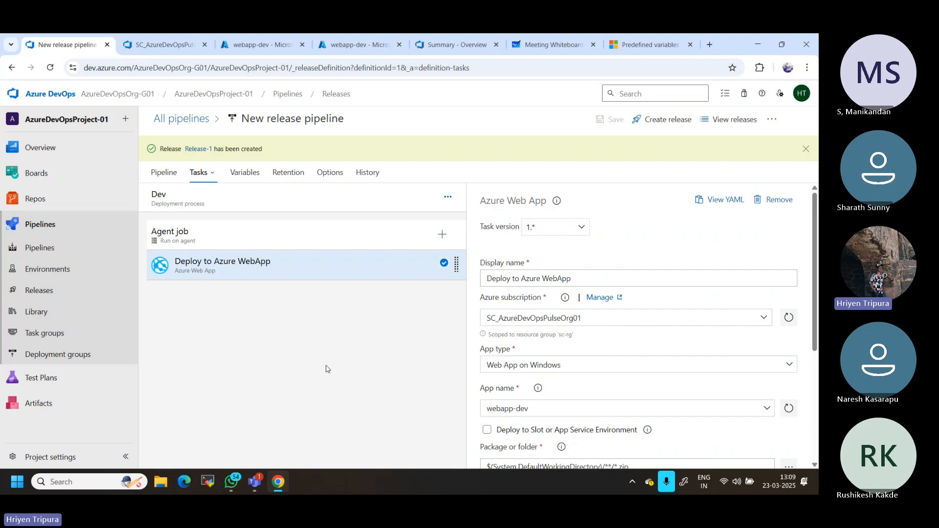
# - Open the newly created release, dismiss the what's-new introduction, and monitor the Dev stage's deployment
pyautogui.click(199, 151)
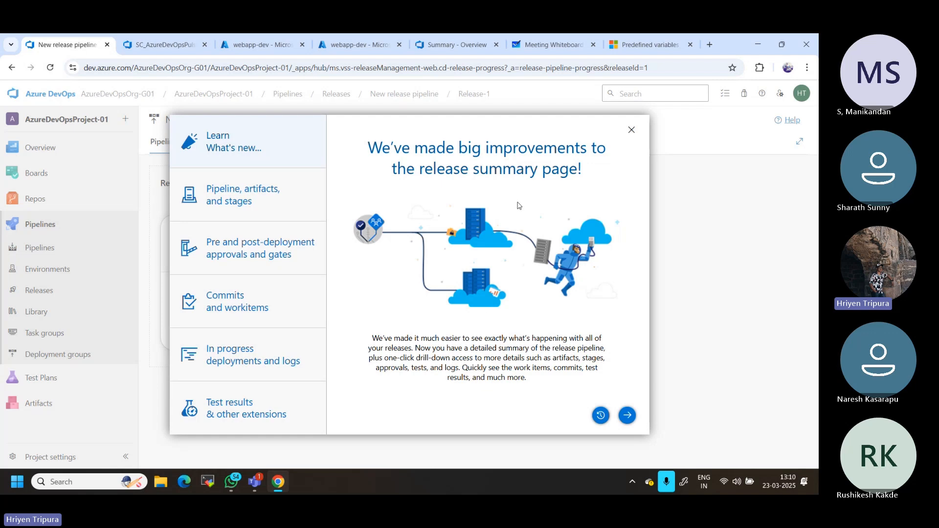
pyautogui.click(632, 131)
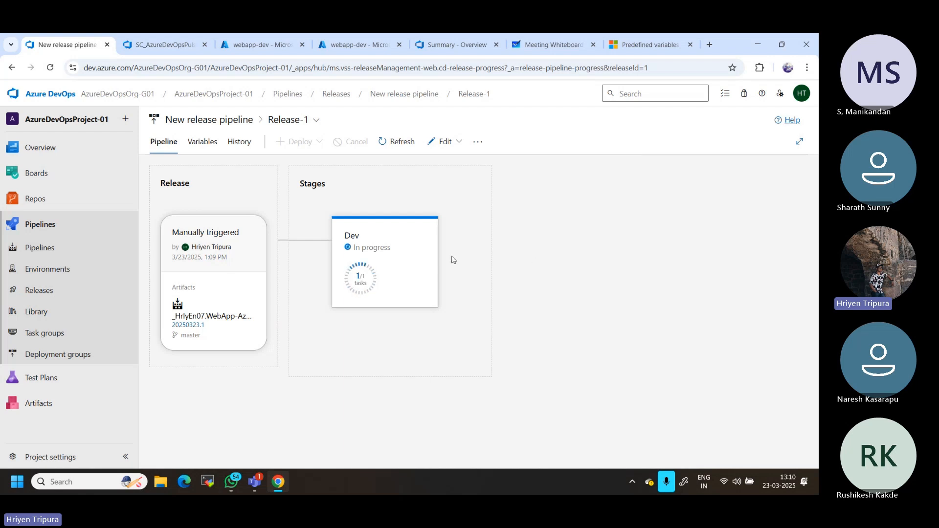
pyautogui.moveTo(386, 253)
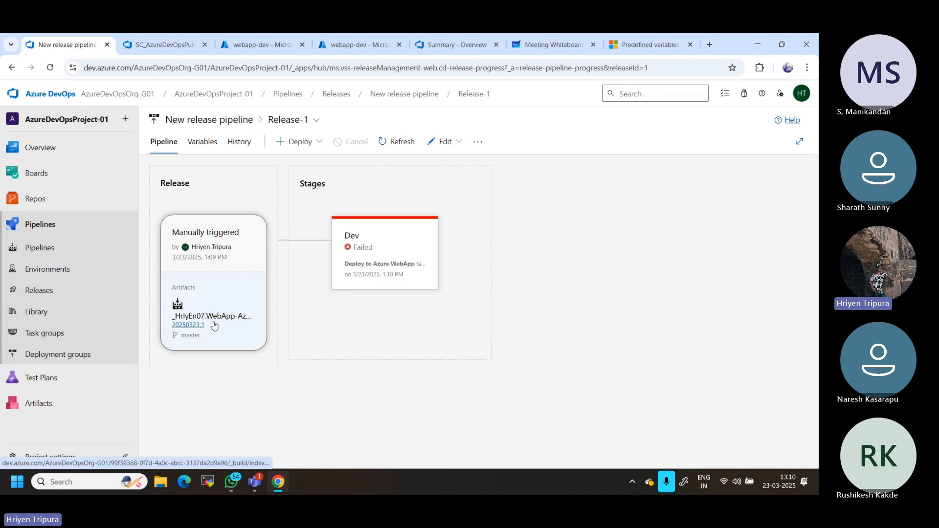
# - Examine the Dev stage's deployment summary and open the full log of the Deploy to Azure WebApp task
pyautogui.click(373, 259)
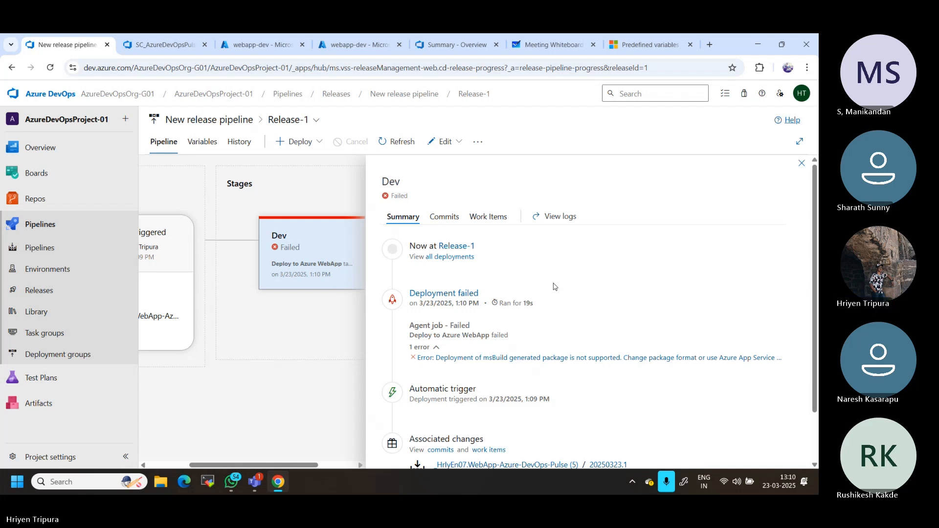
pyautogui.scroll(-1, 554, 287)
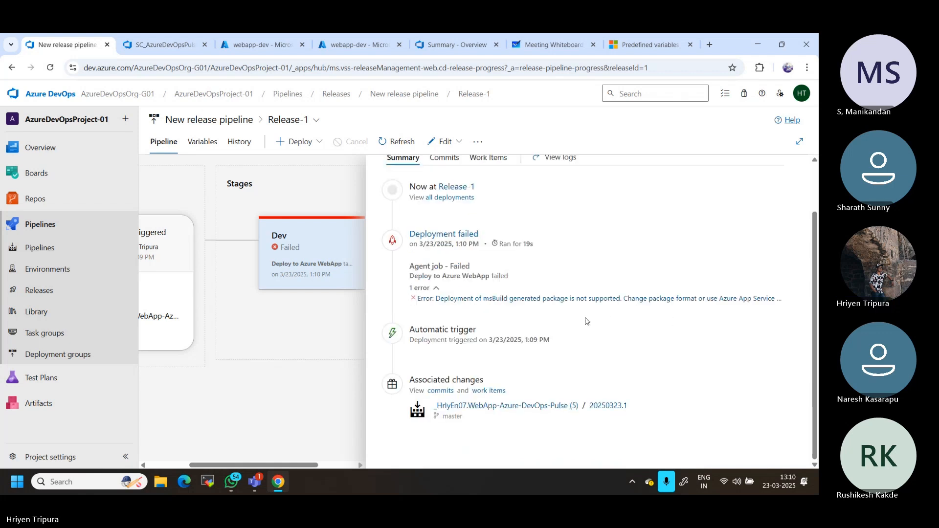
pyautogui.click(521, 299)
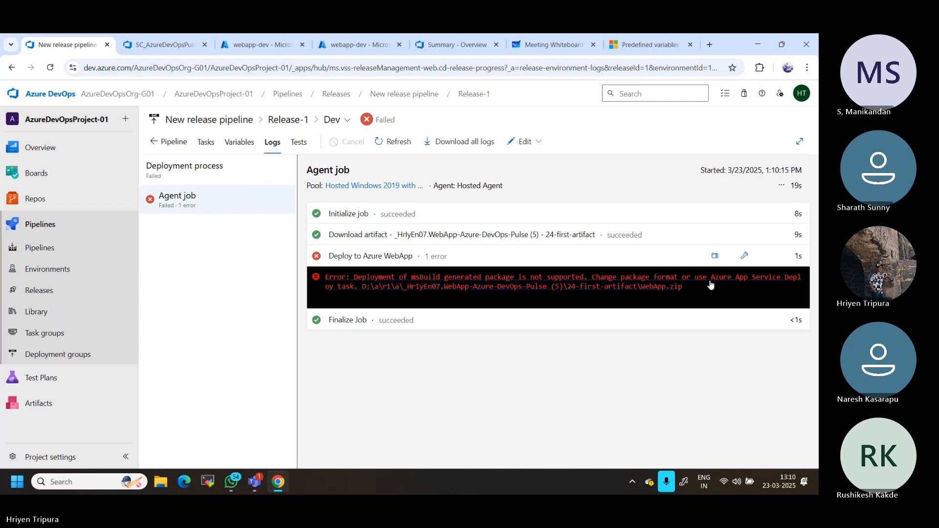
pyautogui.click(577, 284)
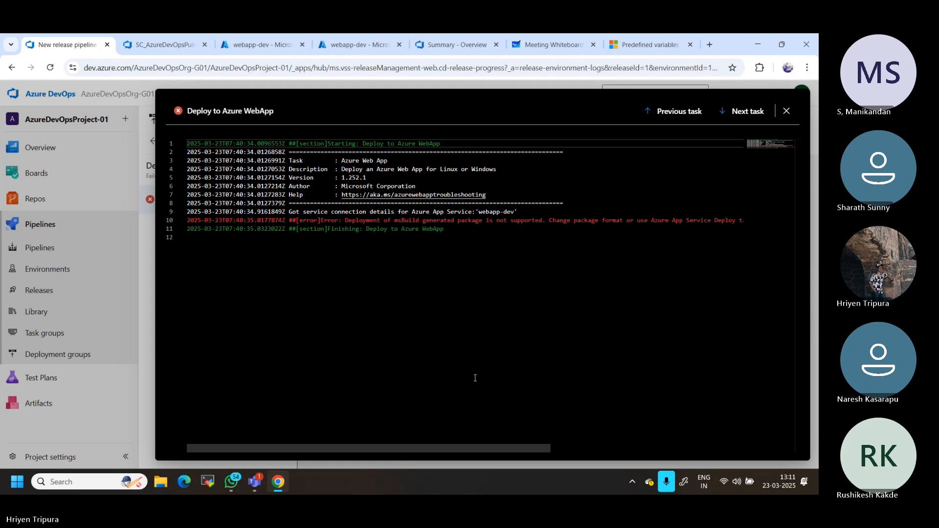
# - Read the log's full error line, examining the suggested deployment task and the path of the WebApp.zip package
pyautogui.moveTo(463, 447); pyautogui.dragTo(409, 422)
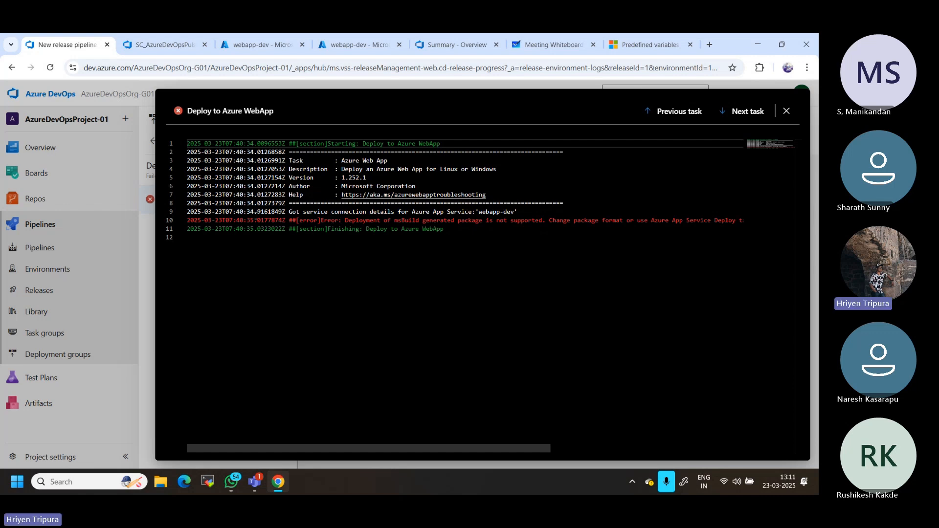
pyautogui.moveTo(350, 221); pyautogui.dragTo(695, 221)
pyautogui.click(637, 221)
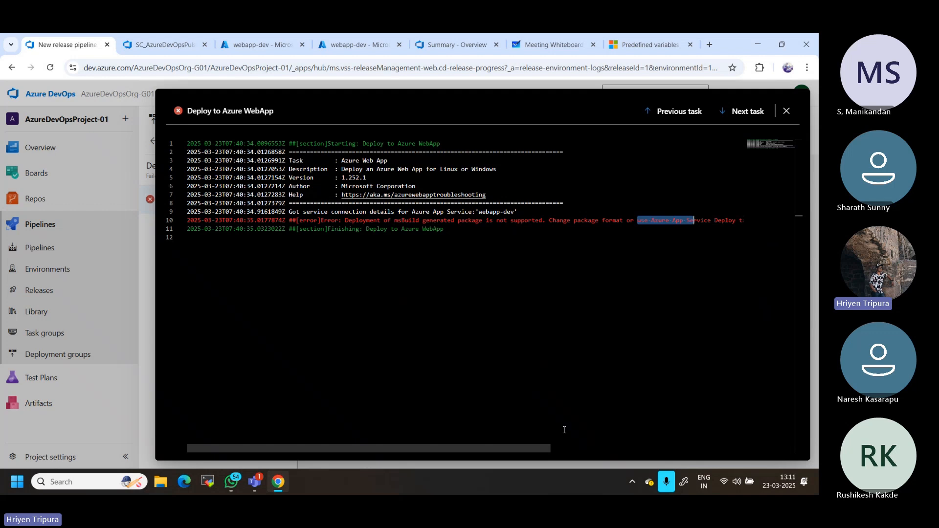
pyautogui.moveTo(538, 447); pyautogui.dragTo(762, 424)
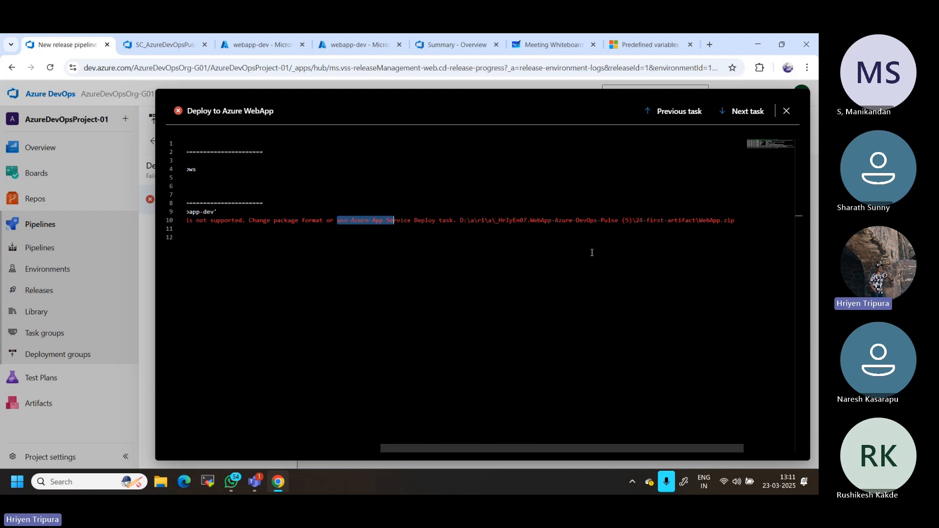
pyautogui.doubleClick(650, 220)
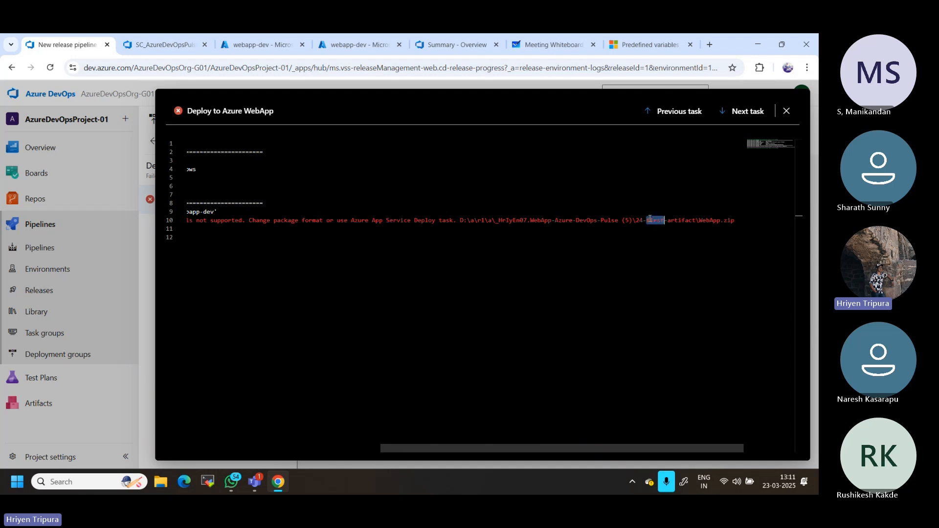
pyautogui.click(714, 221)
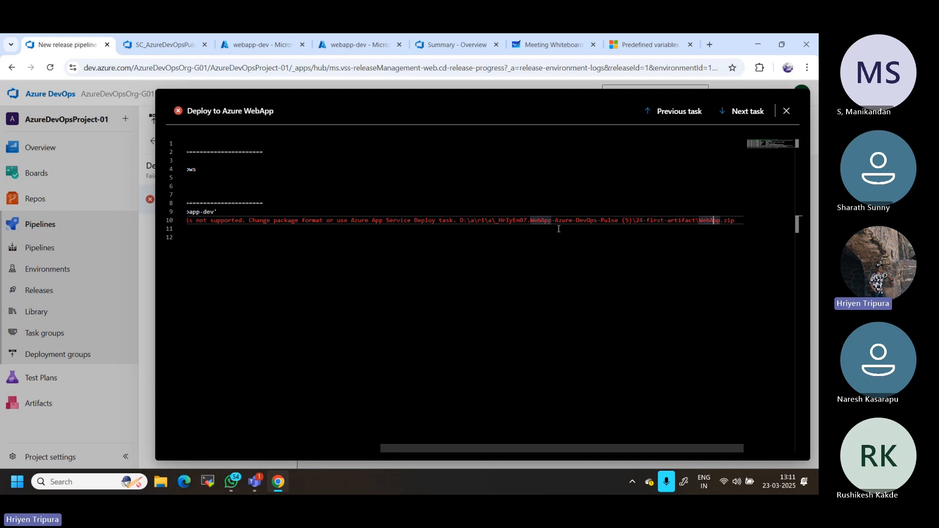
pyautogui.moveTo(695, 221); pyautogui.dragTo(756, 226)
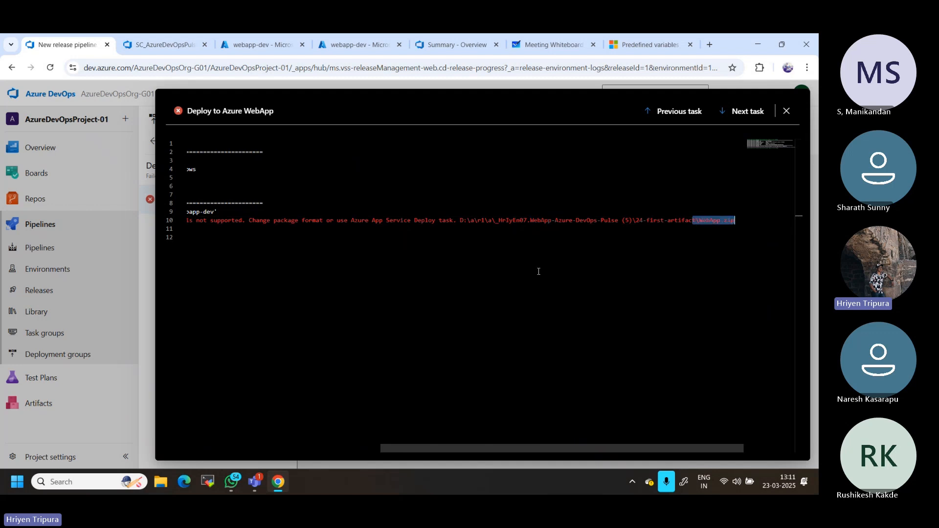
# - Leave the Deploy to Azure WebApp log and open Release-1 of the new release pipeline for editing
pyautogui.moveTo(385, 446); pyautogui.dragTo(195, 448)
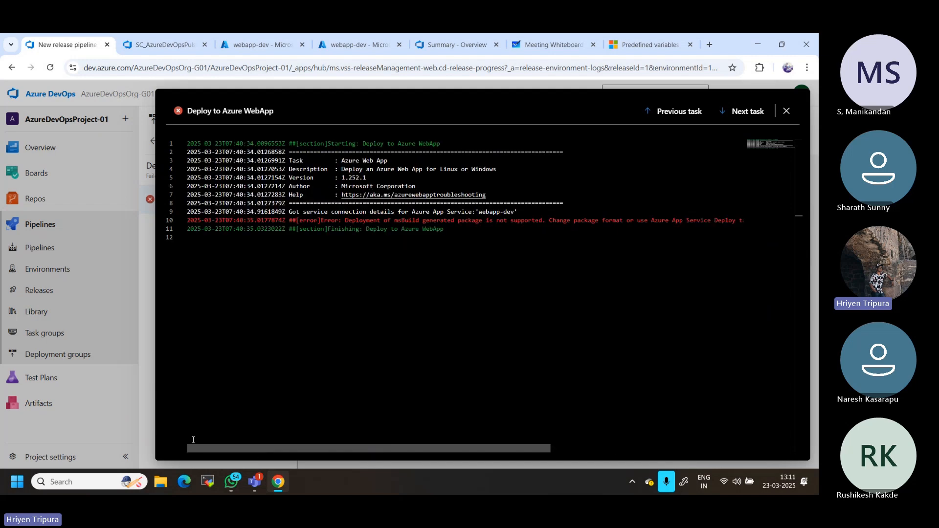
pyautogui.click(38, 224)
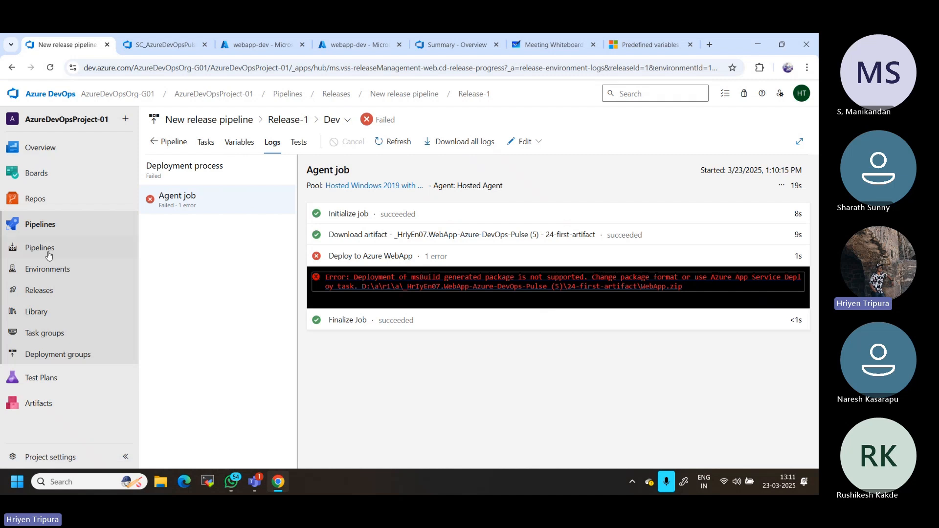
pyautogui.click(50, 291)
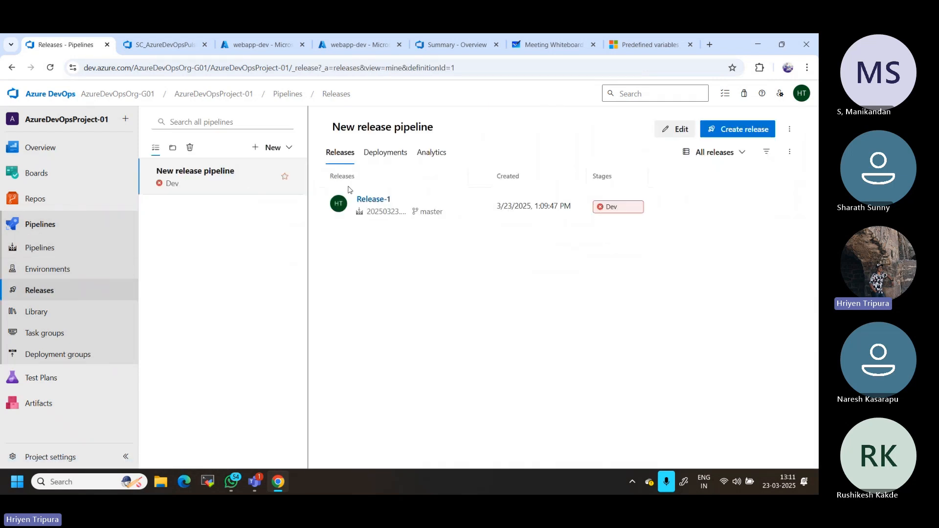
pyautogui.click(370, 201)
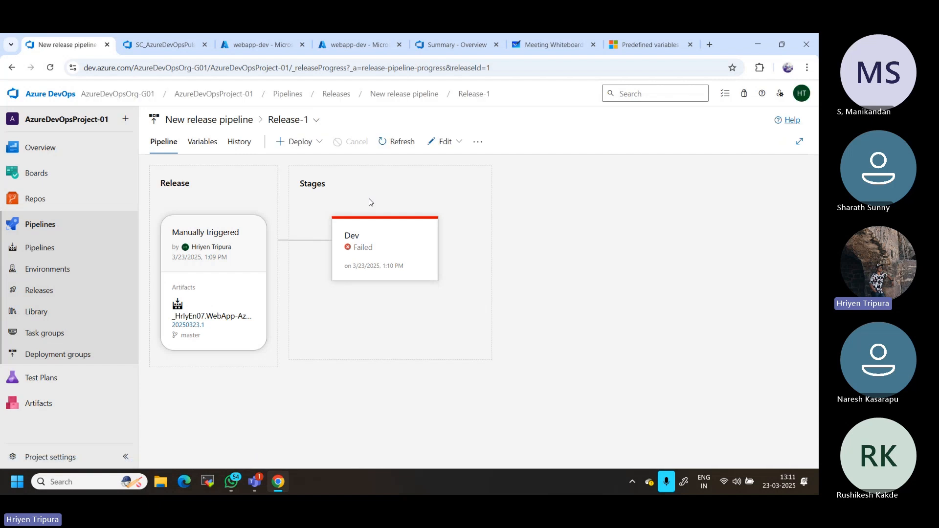
pyautogui.click(437, 143)
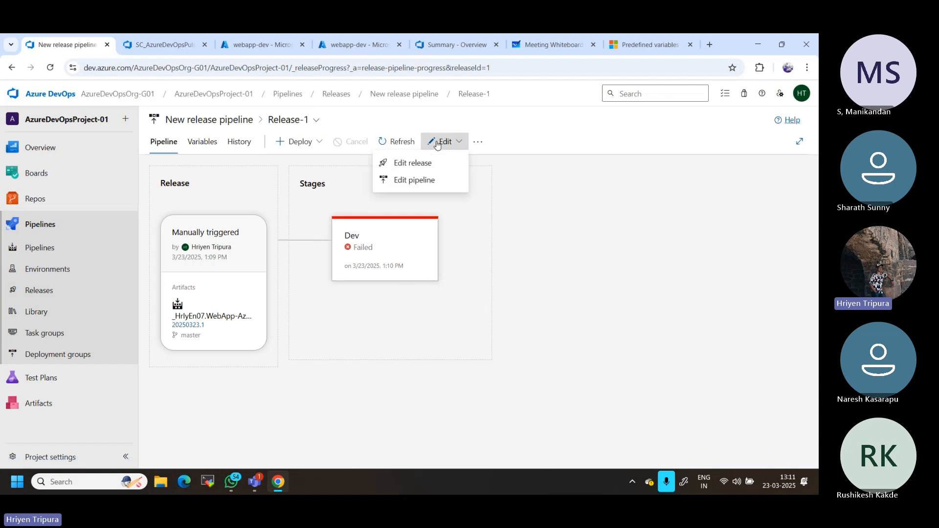
pyautogui.click(405, 164)
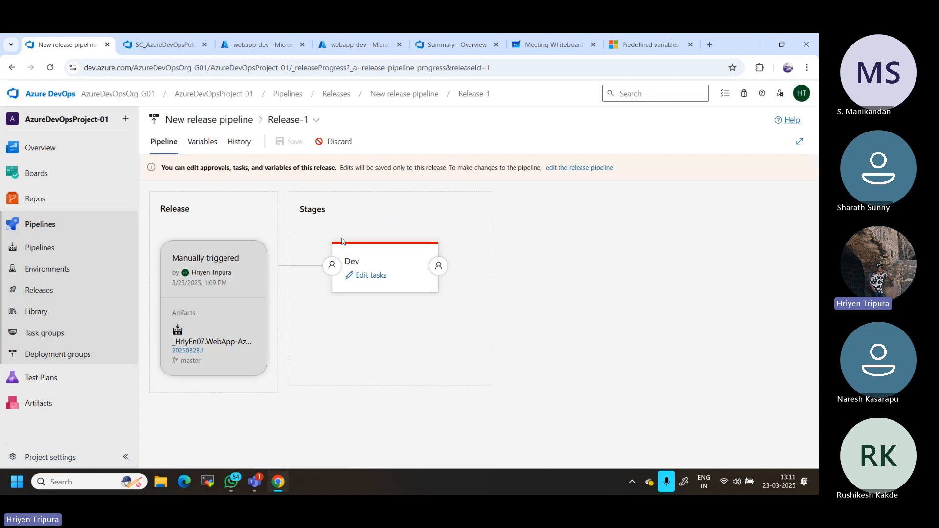
# - Open build run 20250323.1 from the release artifact and examine the files published in 24-first-artifact
pyautogui.click(189, 351)
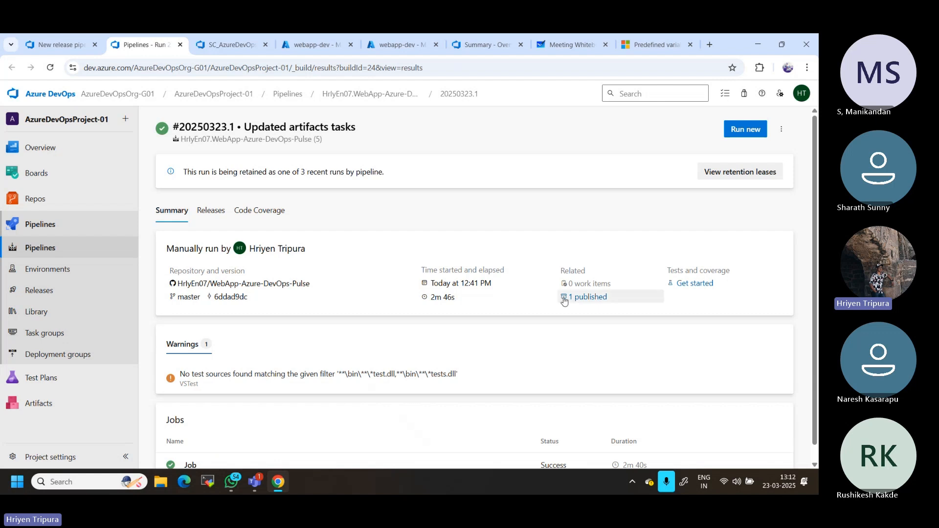
pyautogui.click(574, 306)
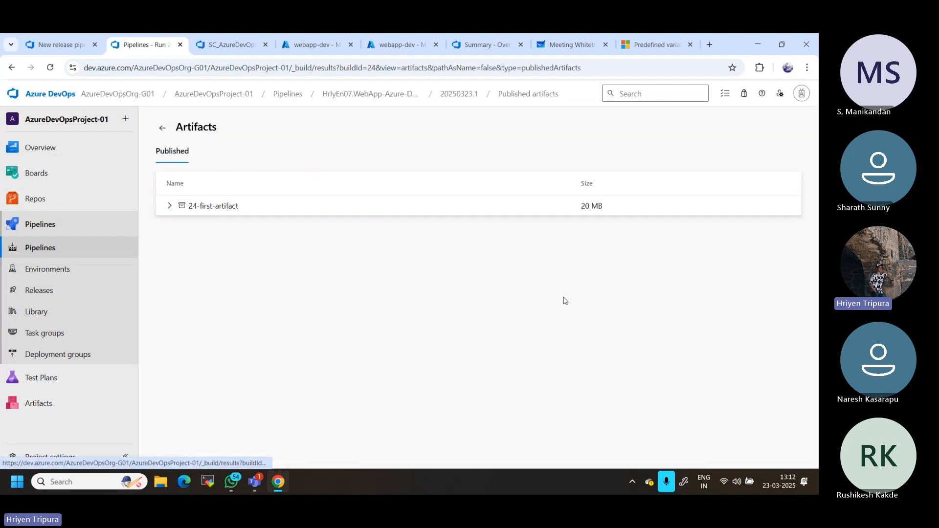
pyautogui.click(169, 206)
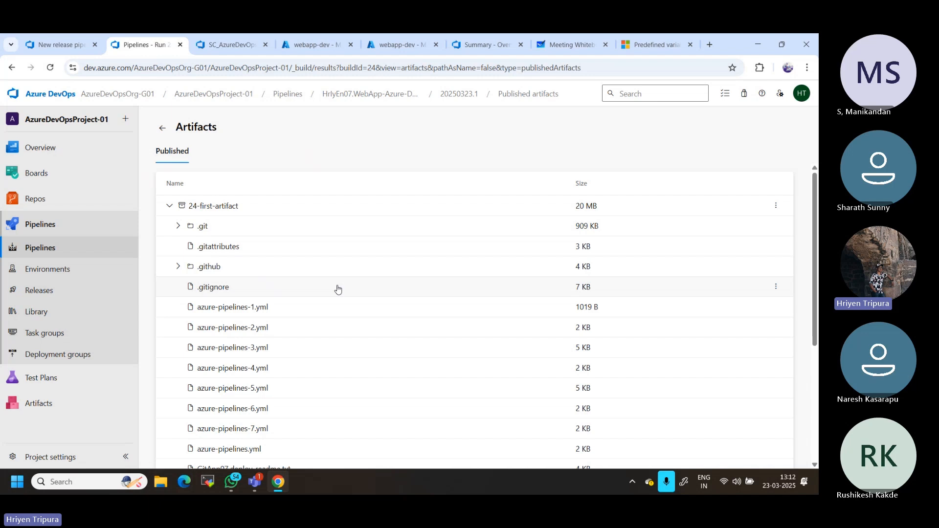
pyautogui.click(162, 128)
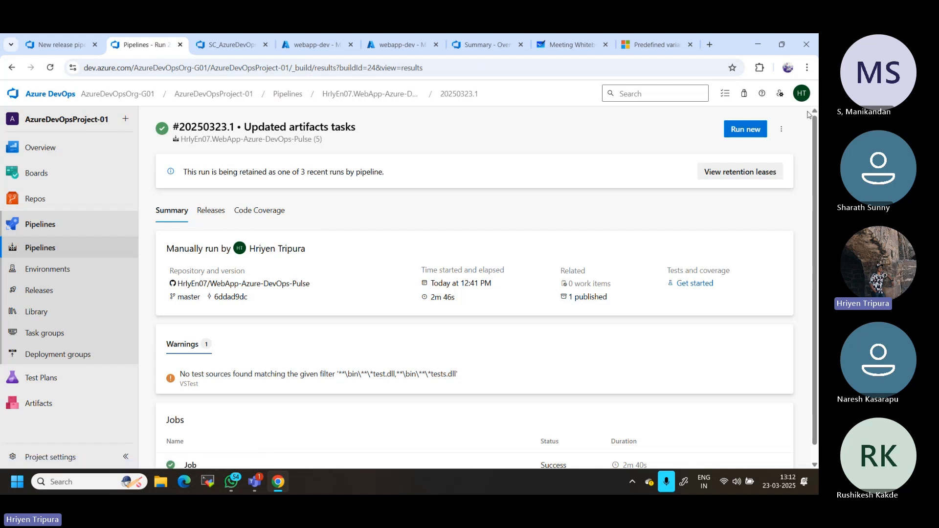
# - Open the build run's pipeline for editing and locate the PublishBuildArtifacts@1 task in azure-pipelines-7.yml
pyautogui.click(783, 129)
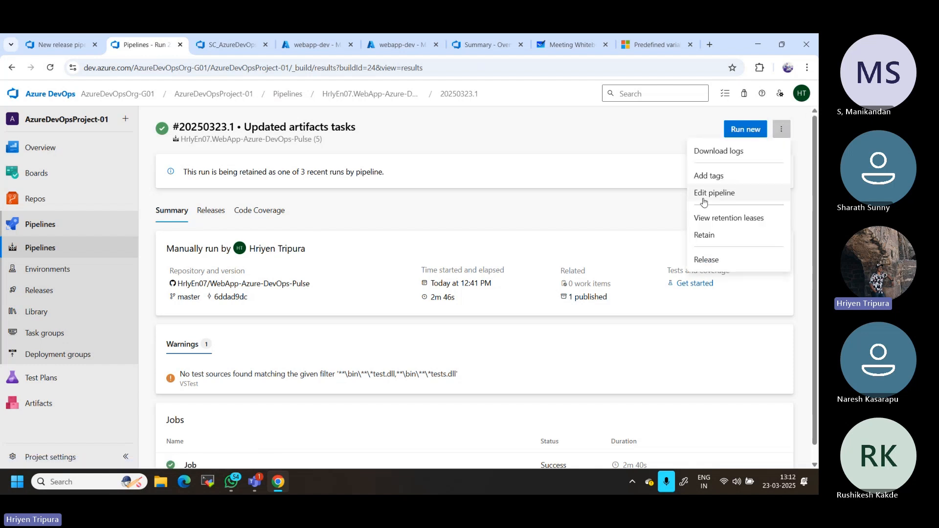
pyautogui.click(703, 194)
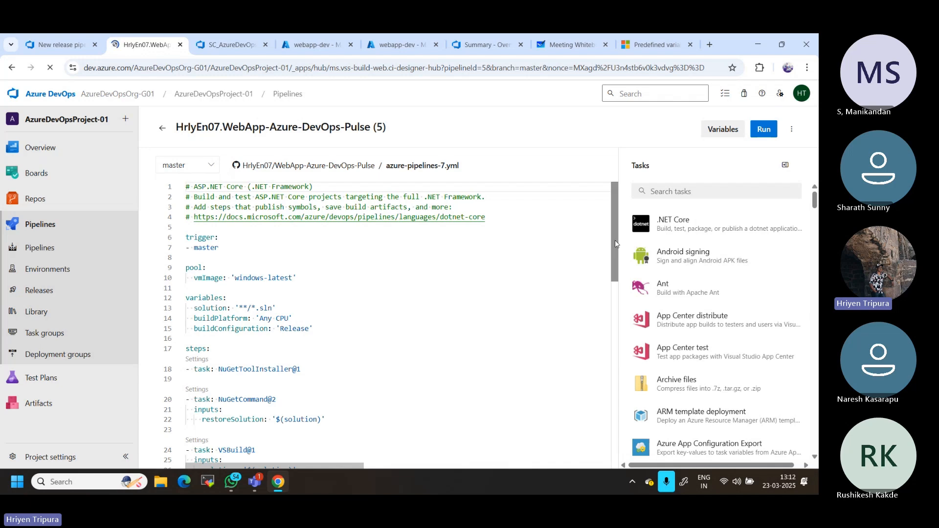
pyautogui.moveTo(616, 244); pyautogui.dragTo(612, 364)
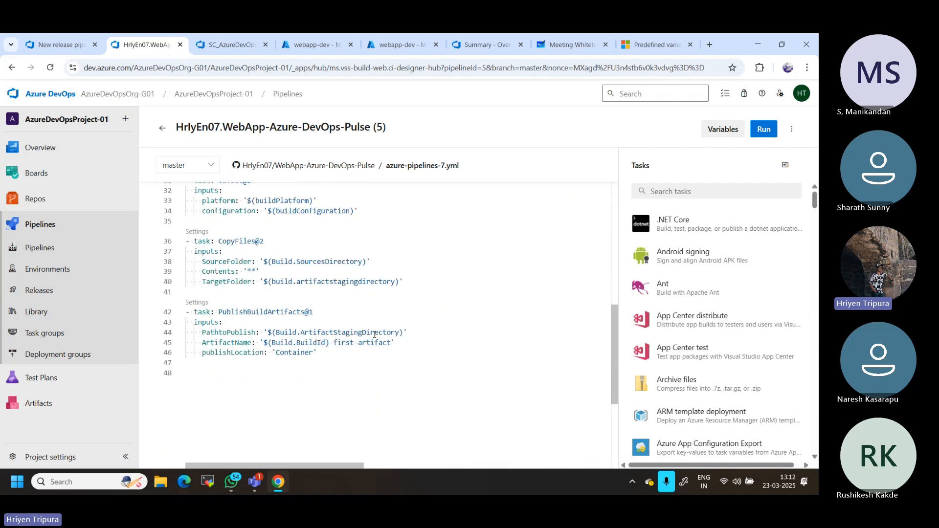
# - Open the PublishBuildArtifacts@1 task settings and enable the advanced option Tar the artifact before uploading
pyautogui.click(197, 302)
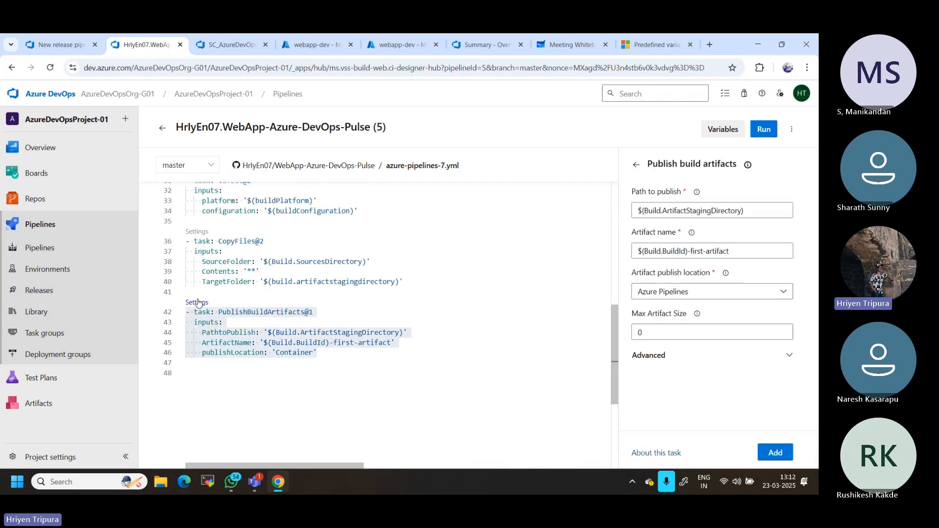
pyautogui.click(325, 353)
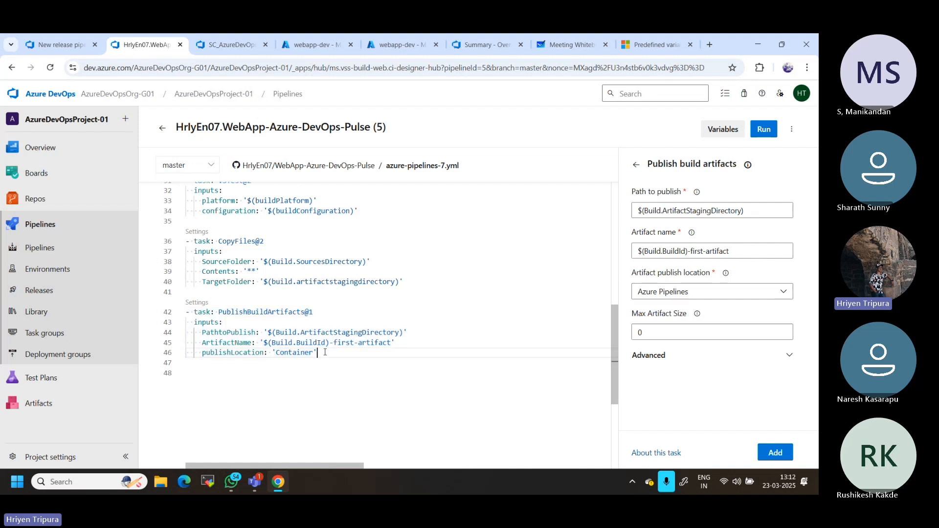
pyautogui.click(660, 356)
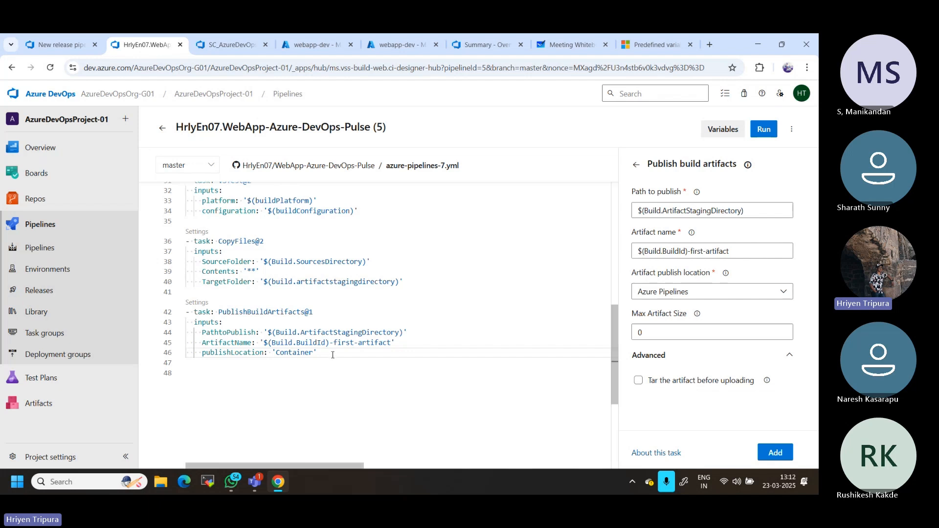
pyautogui.click(196, 303)
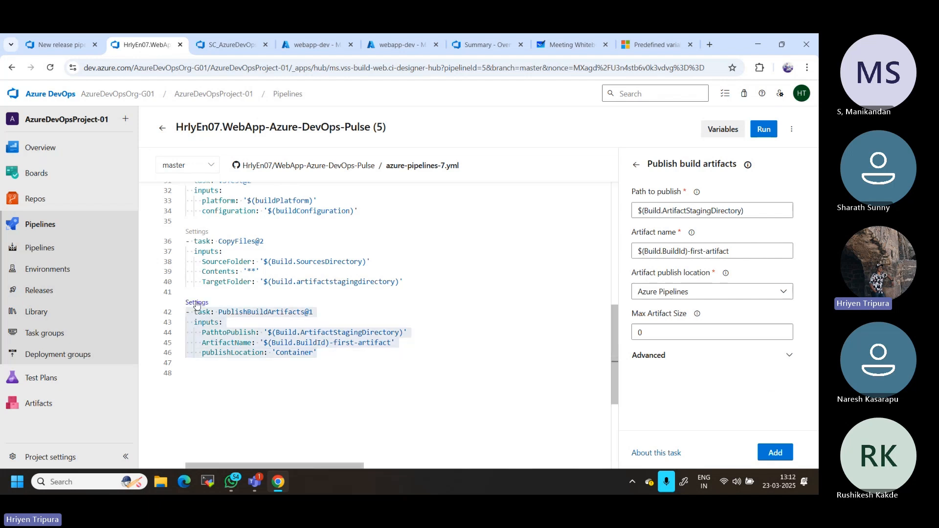
pyautogui.click(649, 357)
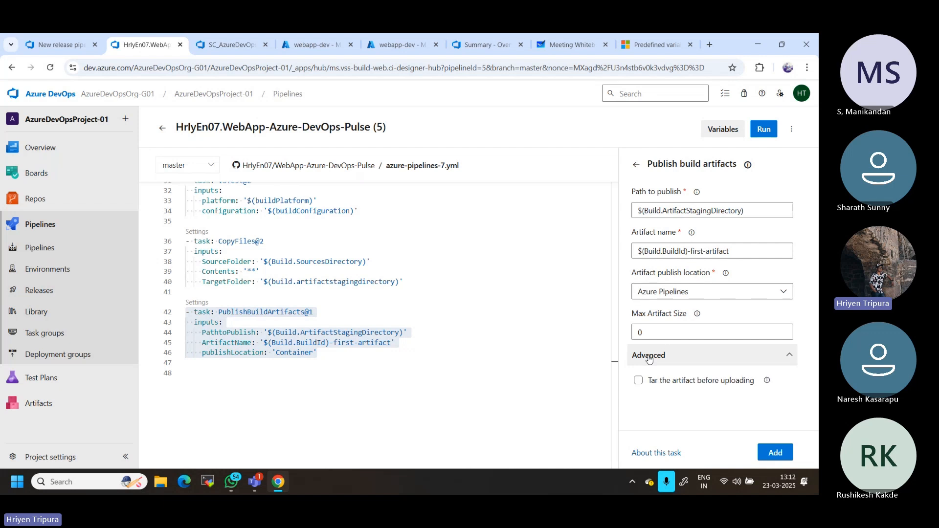
pyautogui.click(639, 381)
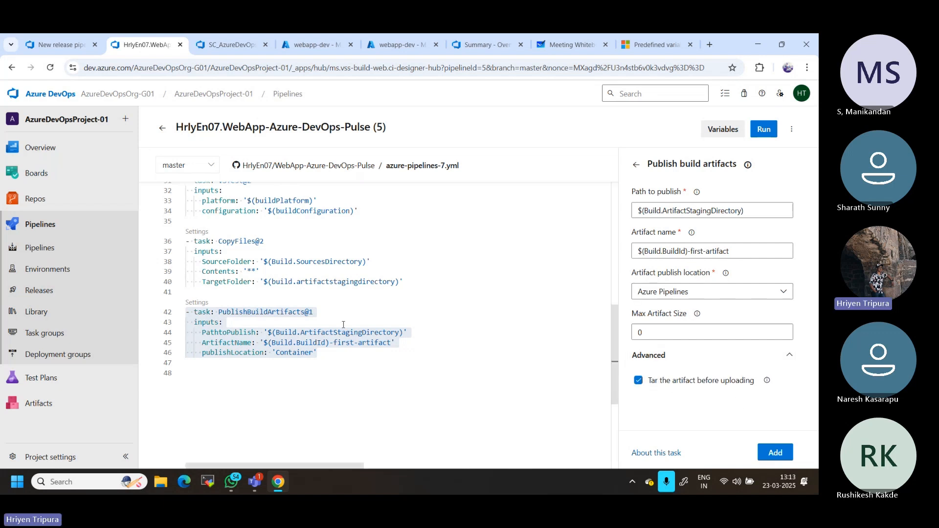
# - Copy the task name PublishBuildArtifacts@1 from the pipeline YAML
pyautogui.moveTo(220, 312); pyautogui.dragTo(269, 312)
pyautogui.click(269, 312)
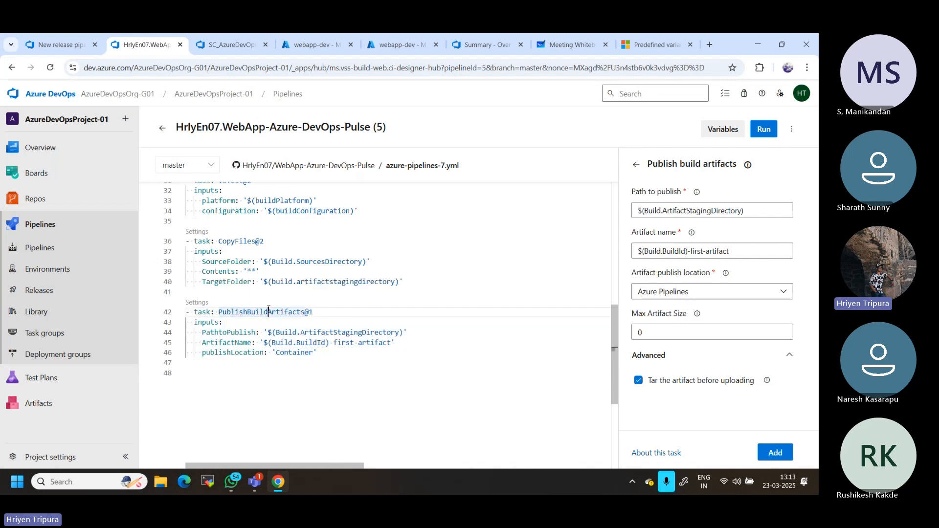
pyautogui.moveTo(314, 312); pyautogui.dragTo(220, 312)
pyautogui.hotkey('ctrl', 'c')
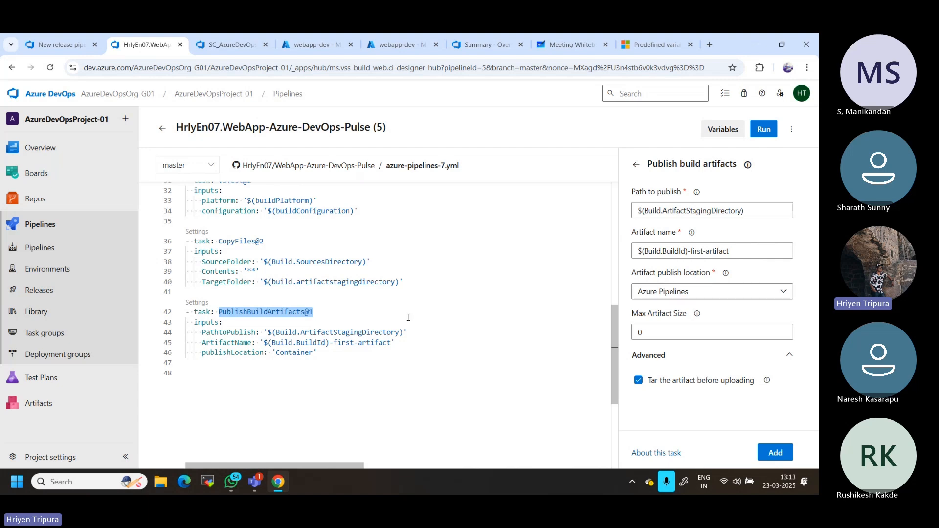
# - Search the web for PublishBuildArtifacts@1 in a new browser tab and open the Microsoft Learn reference for the v1 task
pyautogui.click(654, 45)
pyautogui.click(617, 92)
pyautogui.hotkey('ctrl', 'a')
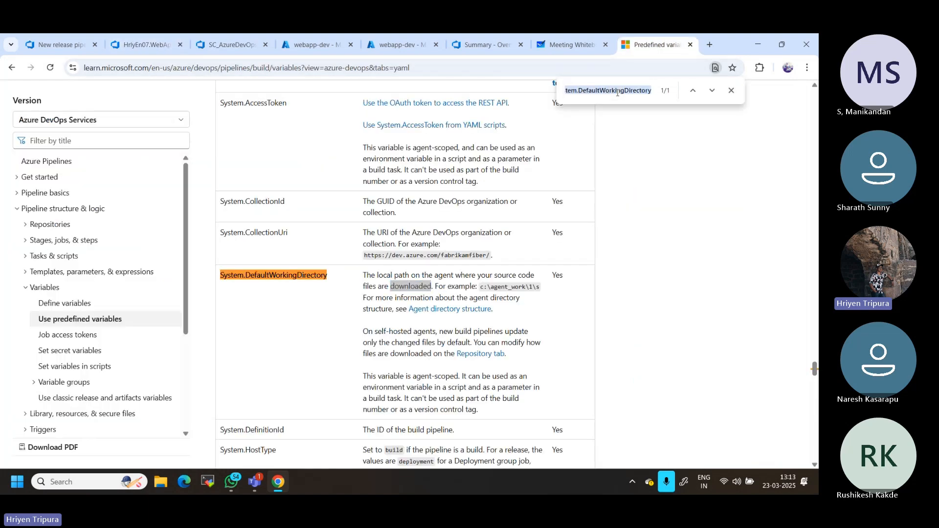
pyautogui.click(710, 45)
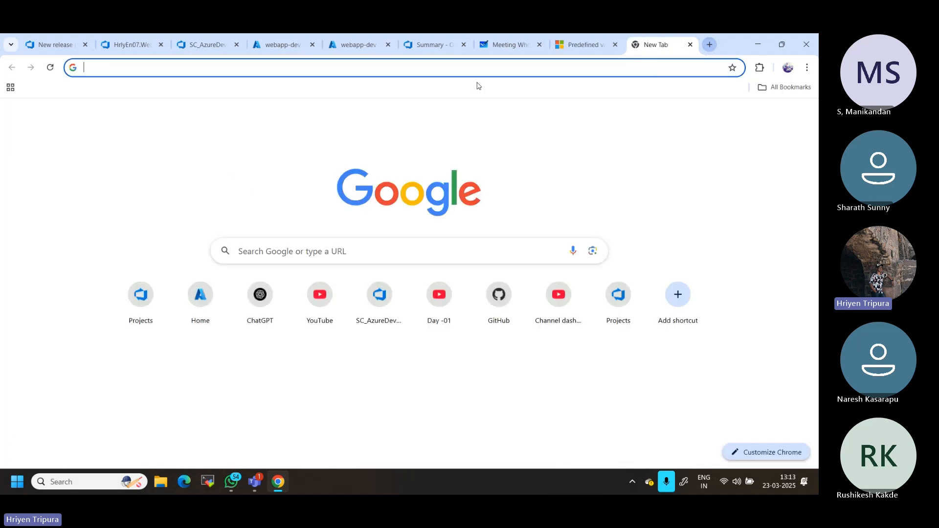
pyautogui.hotkey('ctrl', 'v')
pyautogui.click(478, 86)
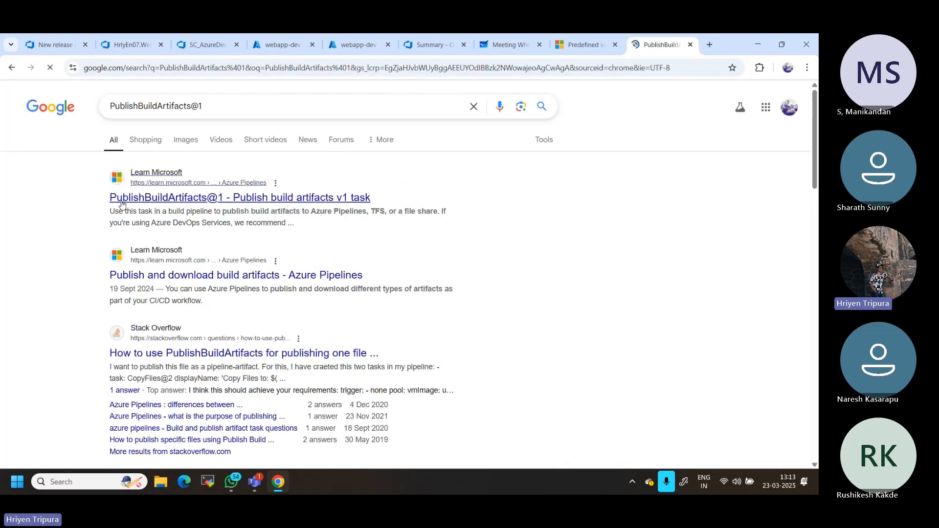
pyautogui.click(181, 200)
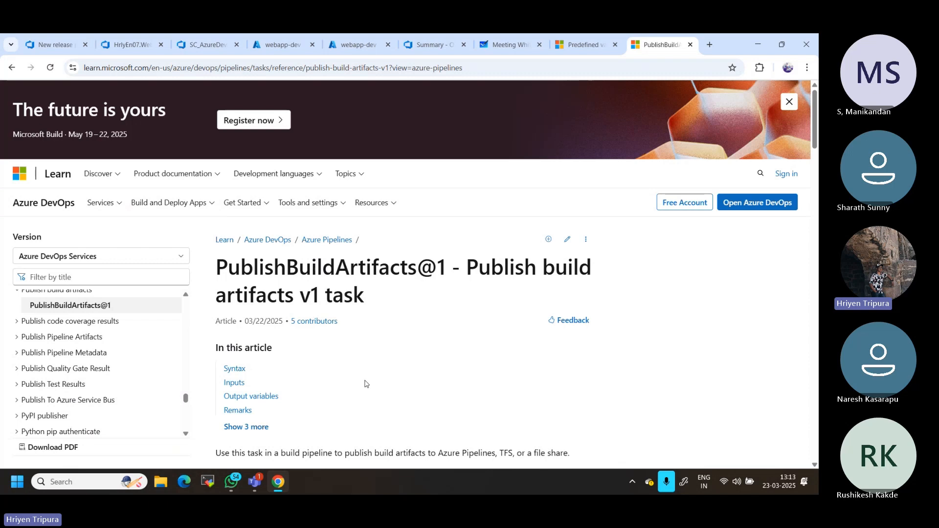
# - Examine the YAML syntax of the publish task, including StoreAsTar, and find PublishBuildArtifacts@1 on the page
pyautogui.scroll(-2, 365, 384)
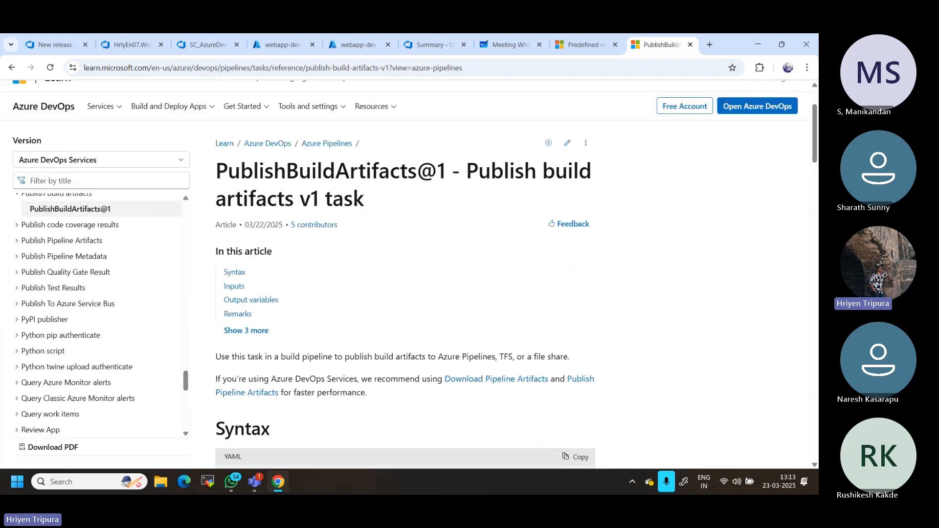
pyautogui.scroll(-4, 406, 274)
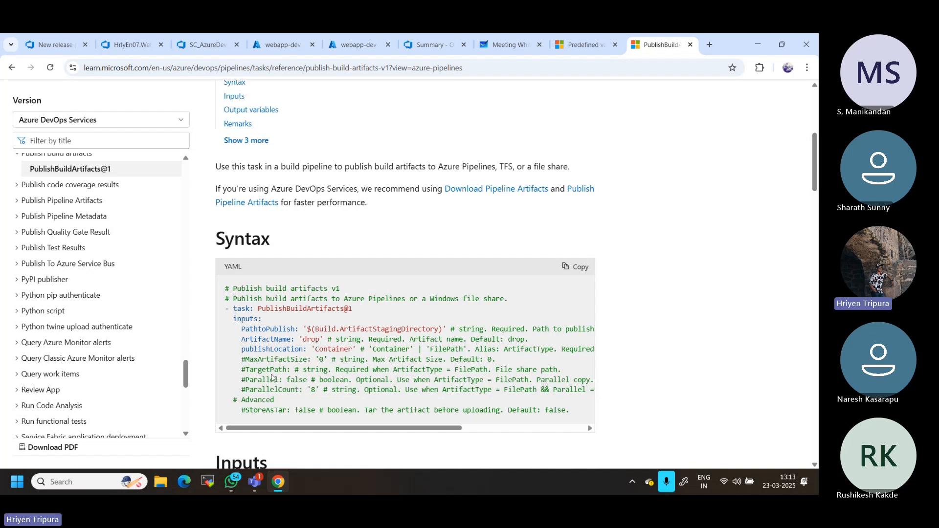
pyautogui.doubleClick(263, 411)
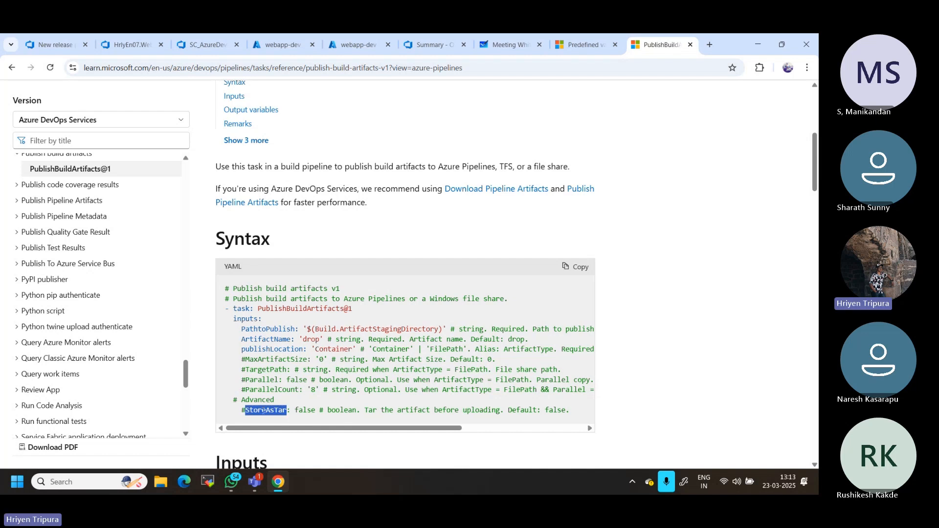
pyautogui.click(338, 358)
pyautogui.hotkey('ctrl', 'f')
pyautogui.hotkey('ctrl', 'v')
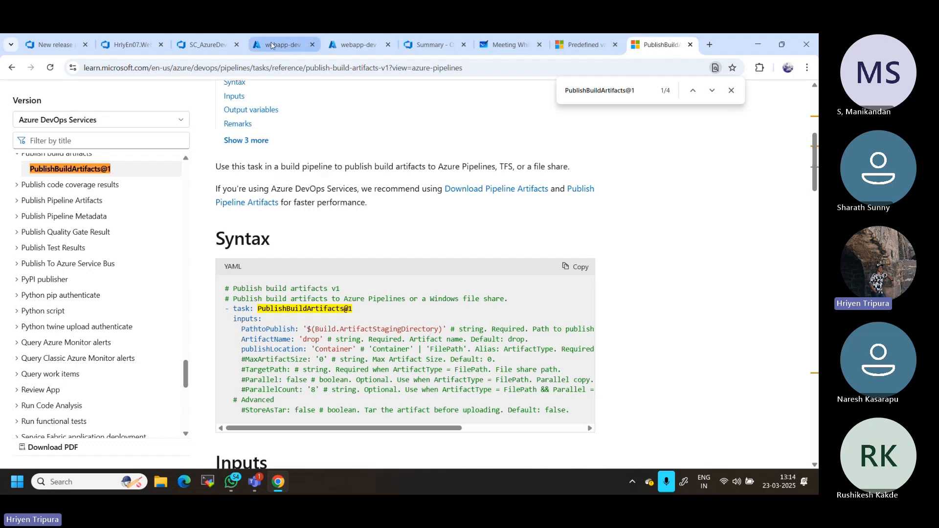
# - Compare the PublishBuildArtifacts@1 inputs in the pipeline YAML with the documented syntax, checking the PathtoPublish value
pyautogui.click(288, 45)
pyautogui.click(203, 45)
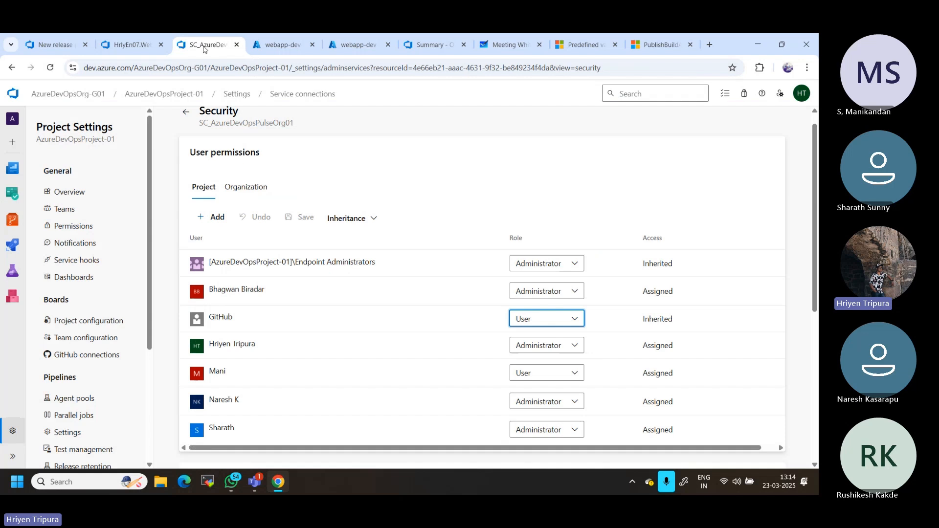
pyautogui.click(142, 42)
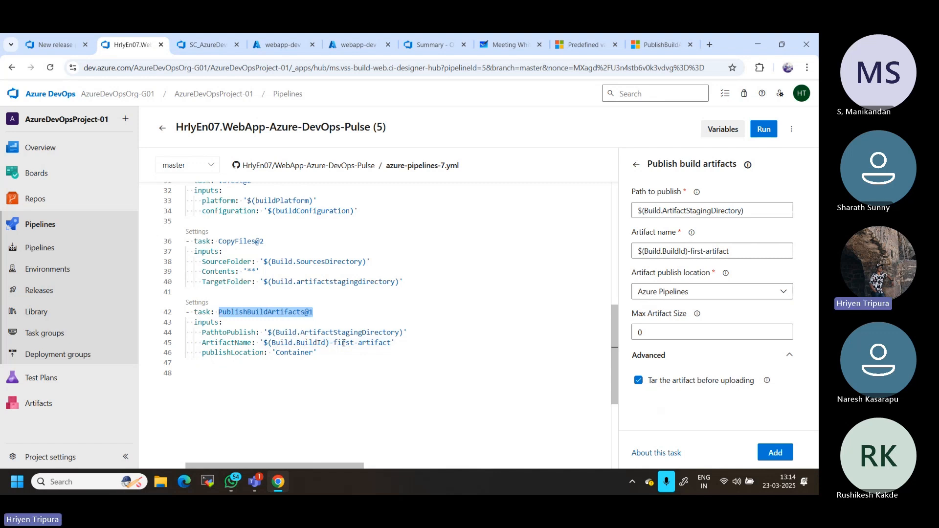
pyautogui.click(304, 352)
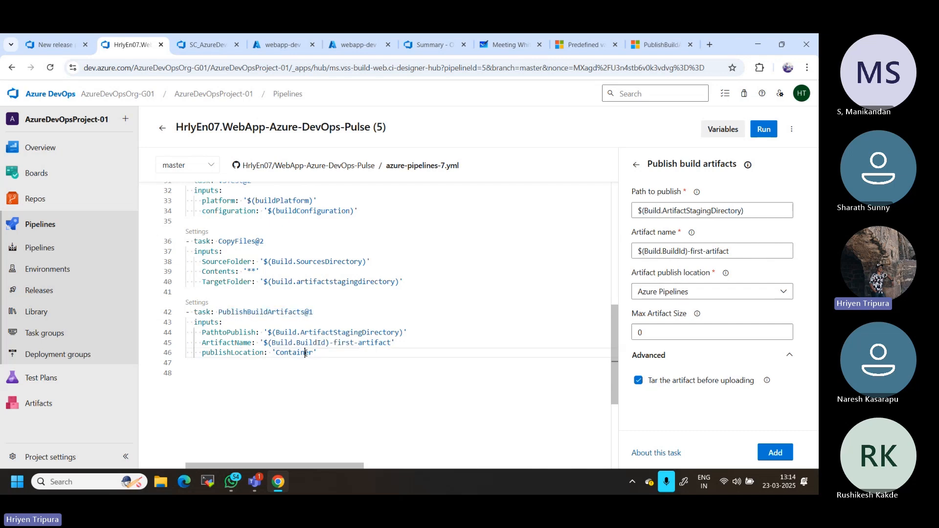
pyautogui.click(649, 45)
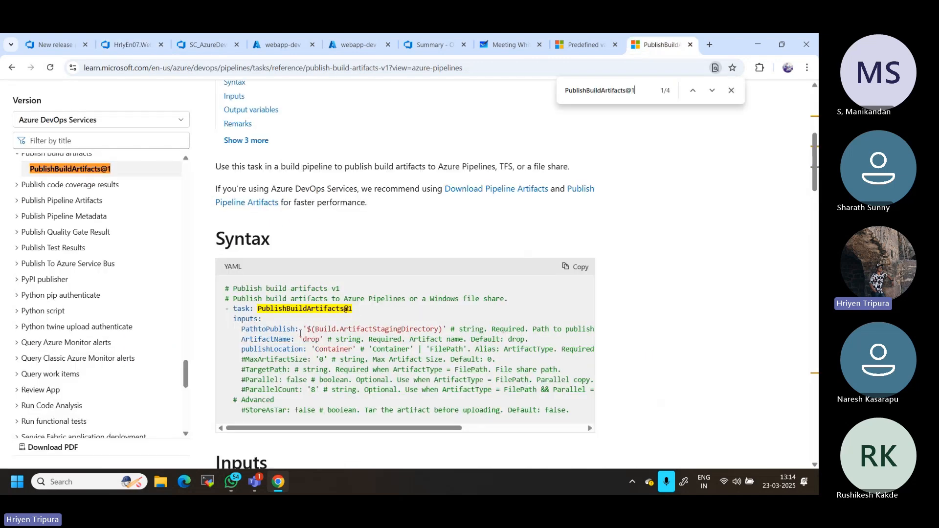
pyautogui.moveTo(313, 330); pyautogui.dragTo(440, 326)
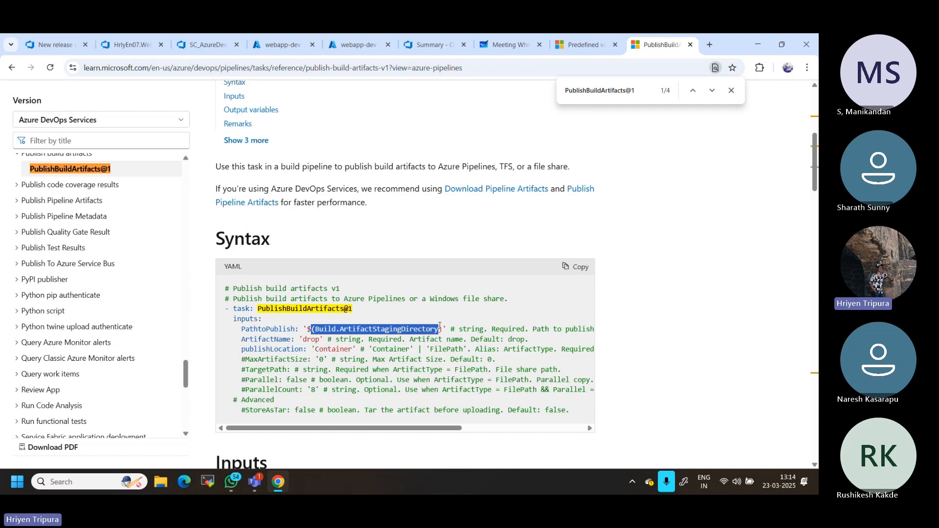
pyautogui.click(440, 325)
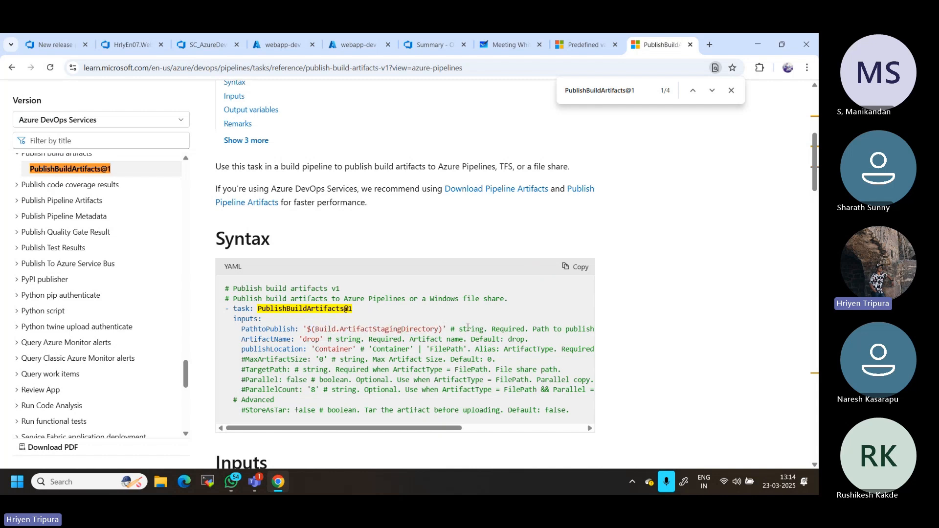
# - Read the documented PathtoPublish, ArtifactName and publishLocation inputs in the PublishBuildArtifacts@1 syntax, including the artifact name's default
pyautogui.moveTo(468, 328); pyautogui.dragTo(529, 329)
pyautogui.moveTo(248, 339); pyautogui.dragTo(279, 339)
pyautogui.doubleClick(311, 339)
pyautogui.moveTo(385, 339); pyautogui.dragTo(486, 339)
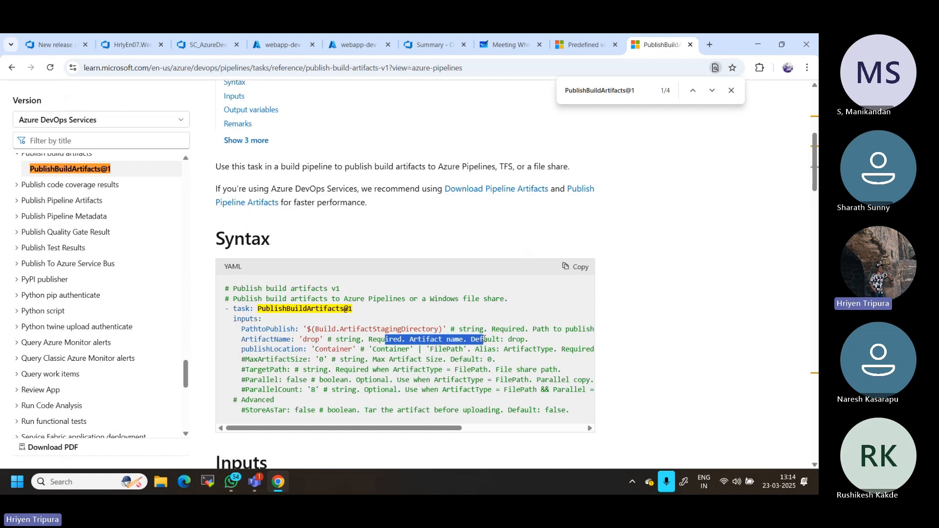
pyautogui.click(522, 340)
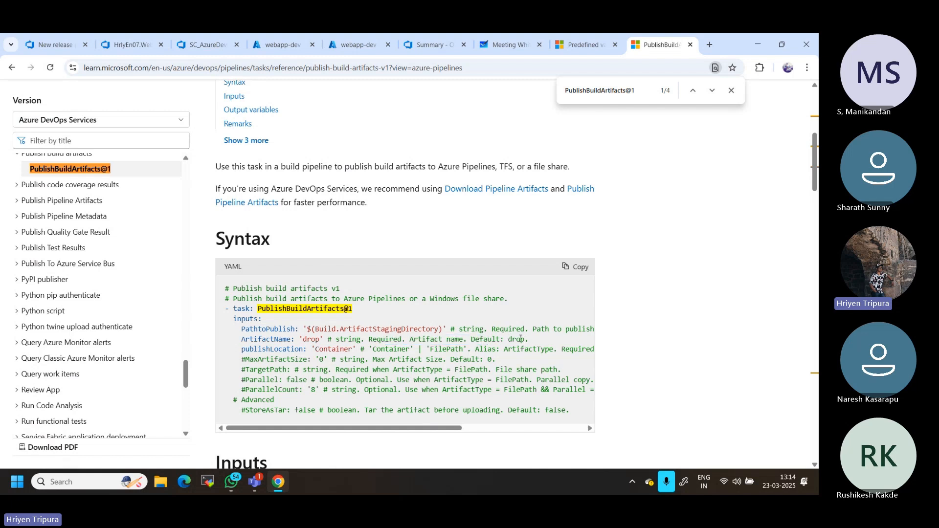
pyautogui.doubleClick(253, 350)
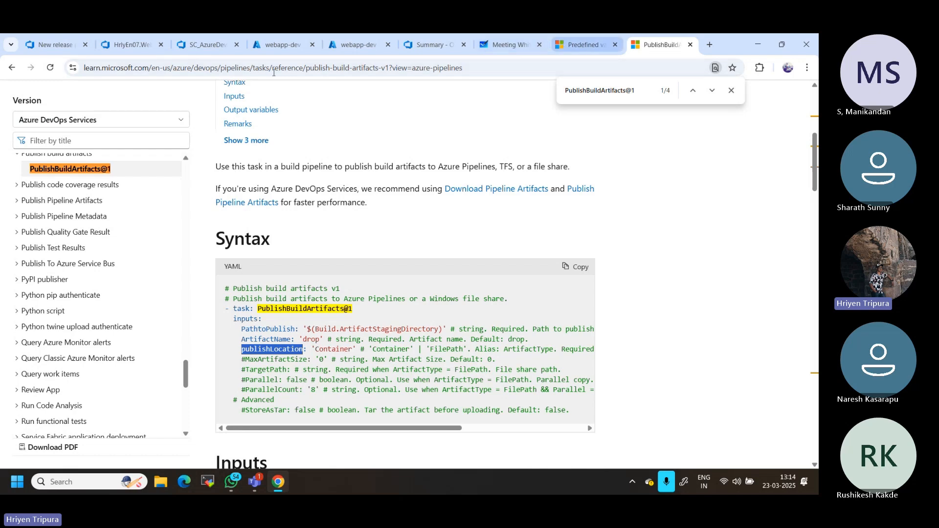
# - Check publishLocation and MaxArtifactSize in the documented syntax against the publish task in the pipeline YAML
pyautogui.click(279, 44)
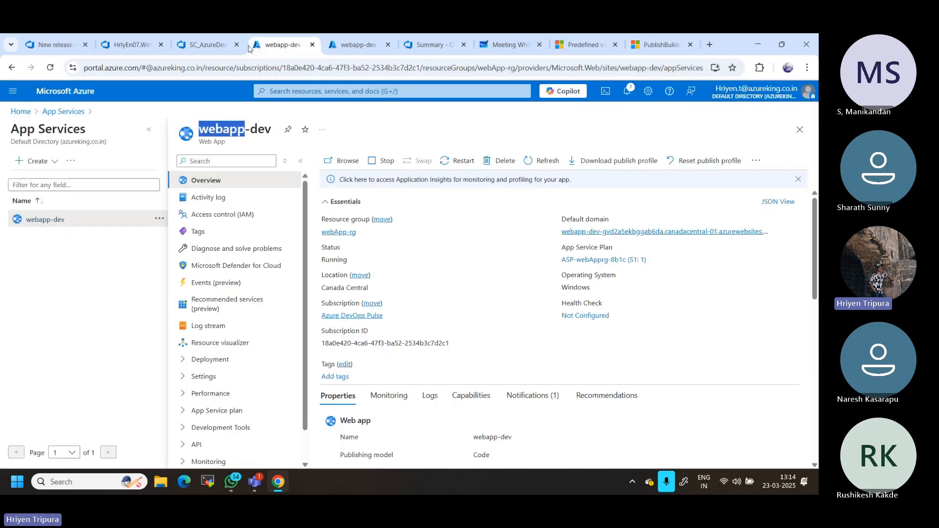
pyautogui.click(141, 49)
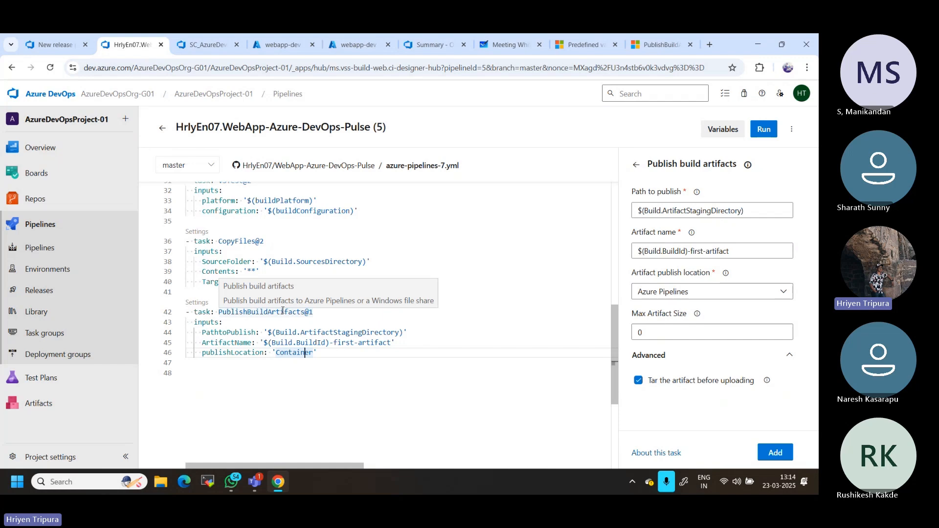
pyautogui.click(654, 44)
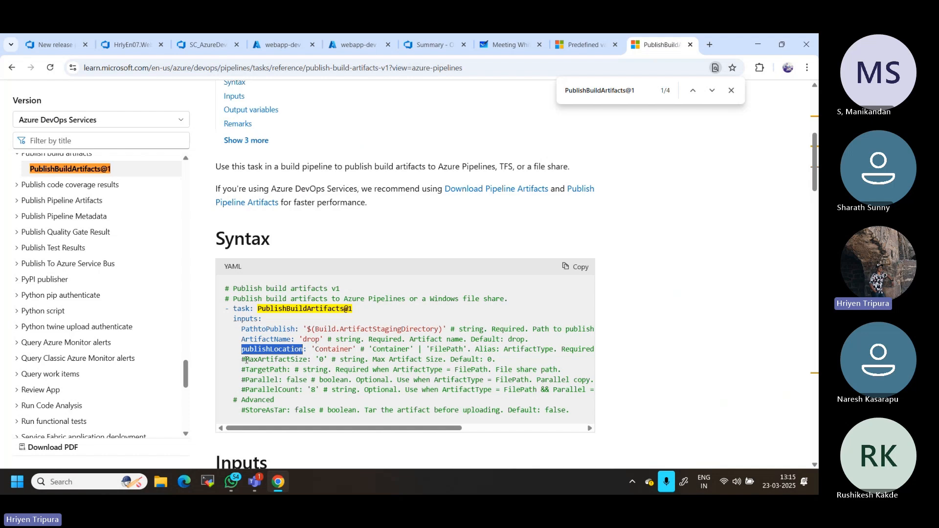
pyautogui.moveTo(246, 360); pyautogui.dragTo(296, 361)
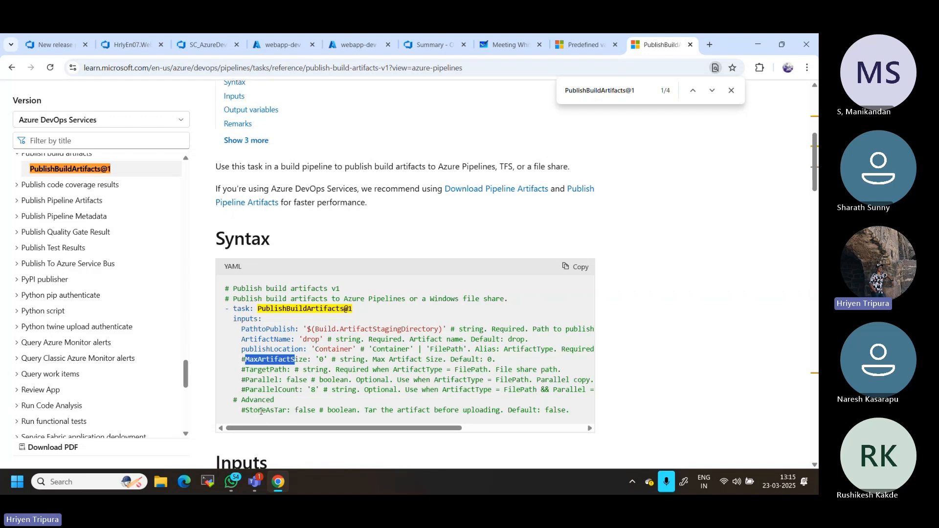
# - Copy the StoreAsTar input name from the Advanced section of the documented PublishBuildArtifacts@1 syntax
pyautogui.click(280, 410)
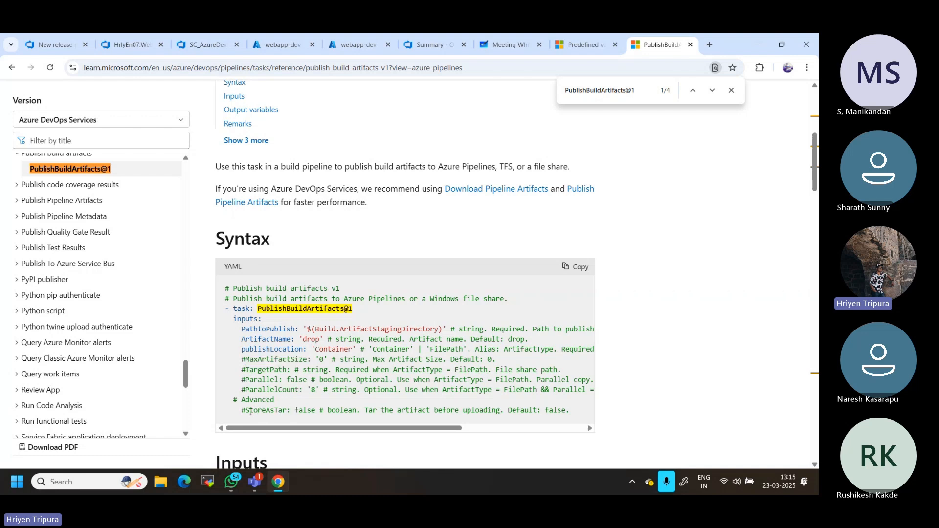
pyautogui.moveTo(245, 411); pyautogui.dragTo(308, 412)
pyautogui.click(308, 413)
pyautogui.doubleClick(261, 411)
pyautogui.hotkey('ctrl', 'c')
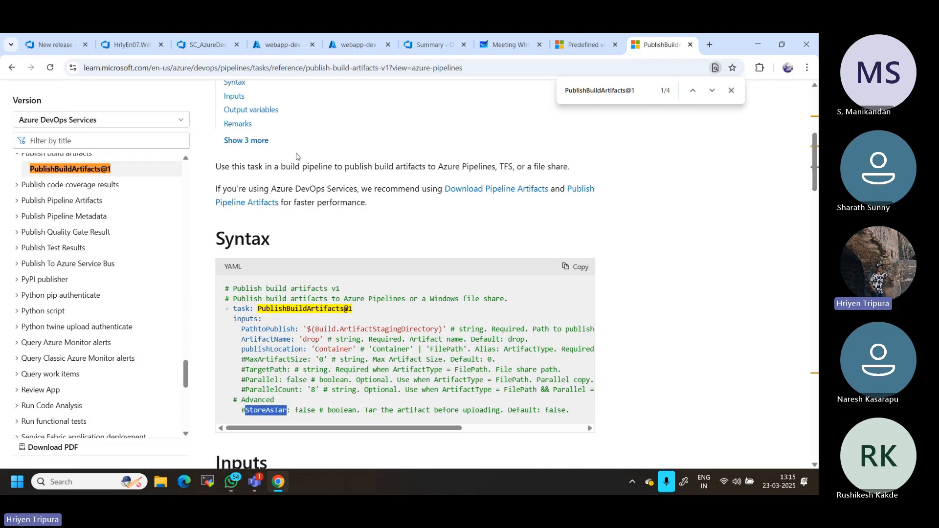
# - Add StoreAsTar: true to the PublishBuildArtifacts@1 task by enabling tarring of the artifact before uploading, and check the input against the reference
pyautogui.click(126, 46)
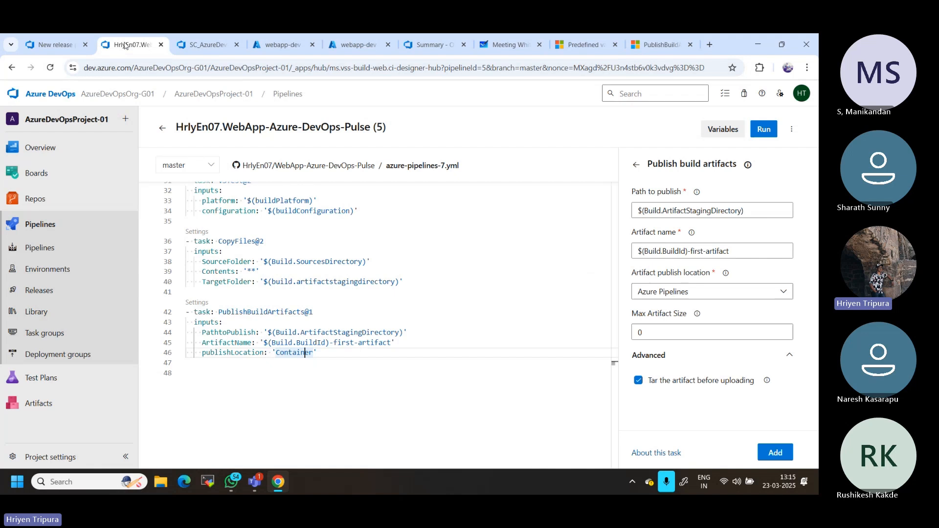
pyautogui.click(335, 352)
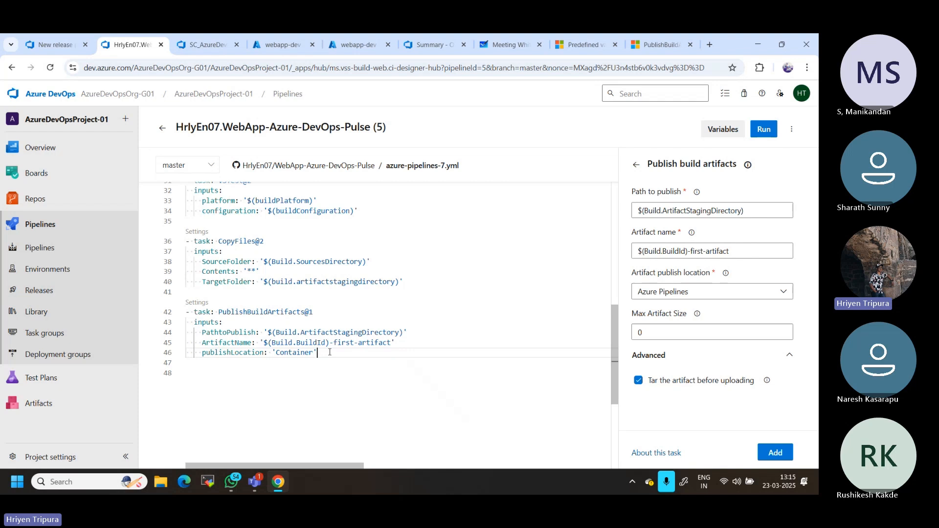
pyautogui.press('Return')
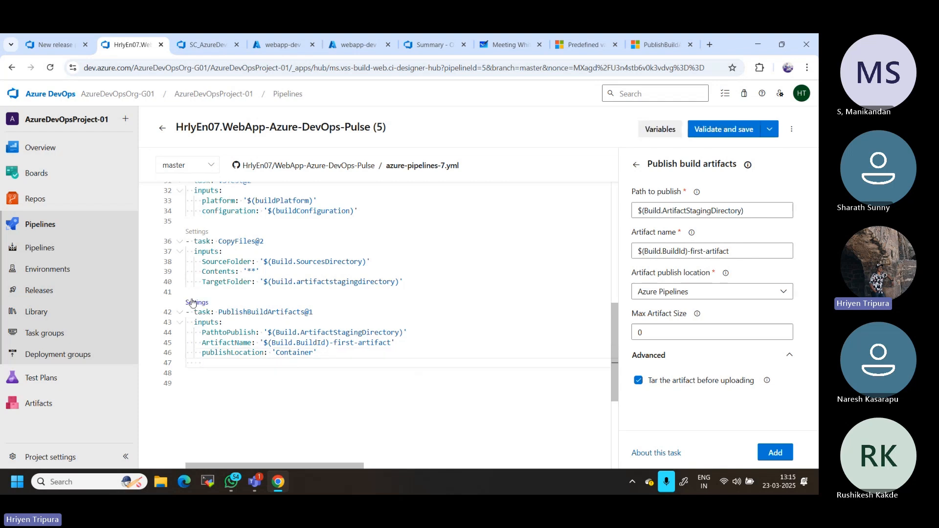
pyautogui.click(193, 303)
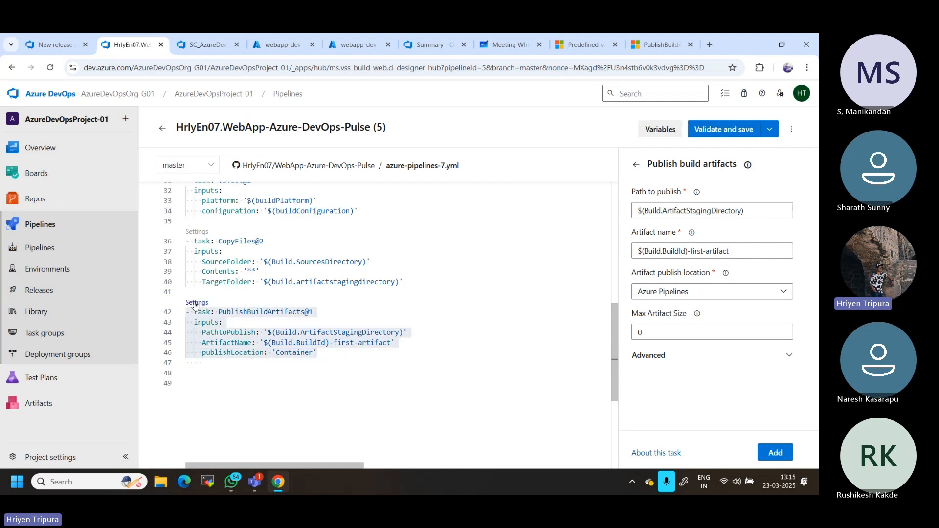
pyautogui.click(668, 355)
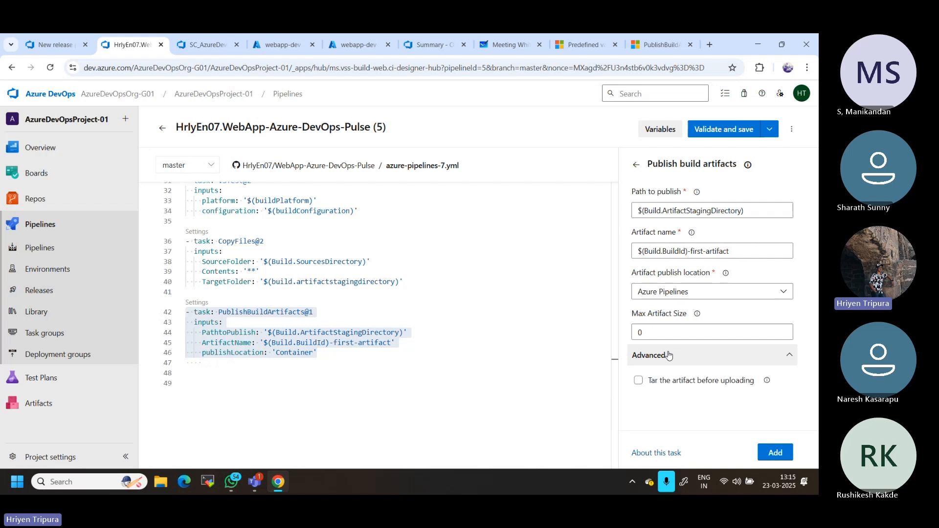
pyautogui.click(639, 380)
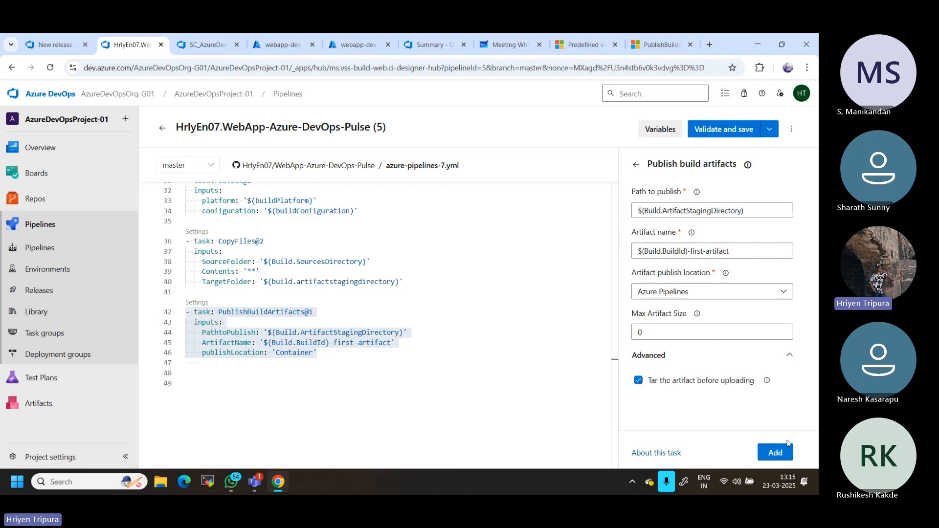
pyautogui.click(776, 451)
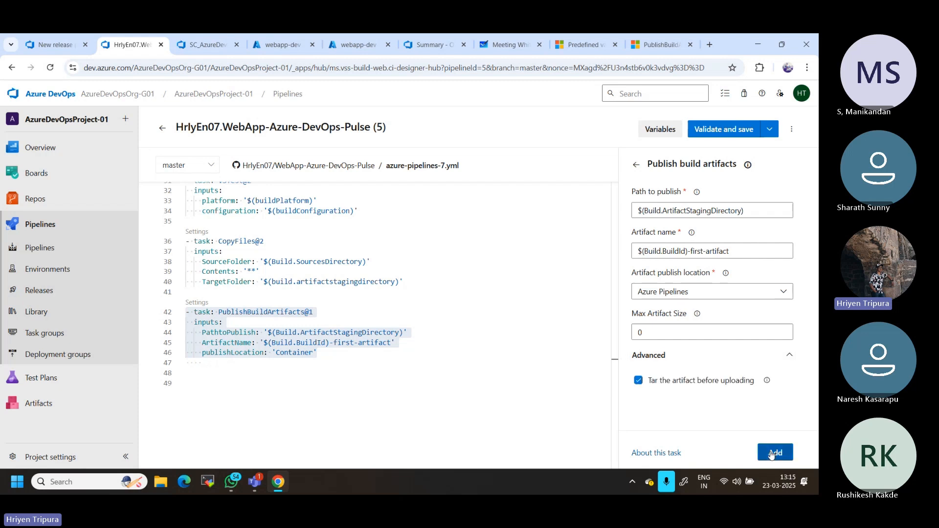
pyautogui.click(296, 379)
pyautogui.click(283, 365)
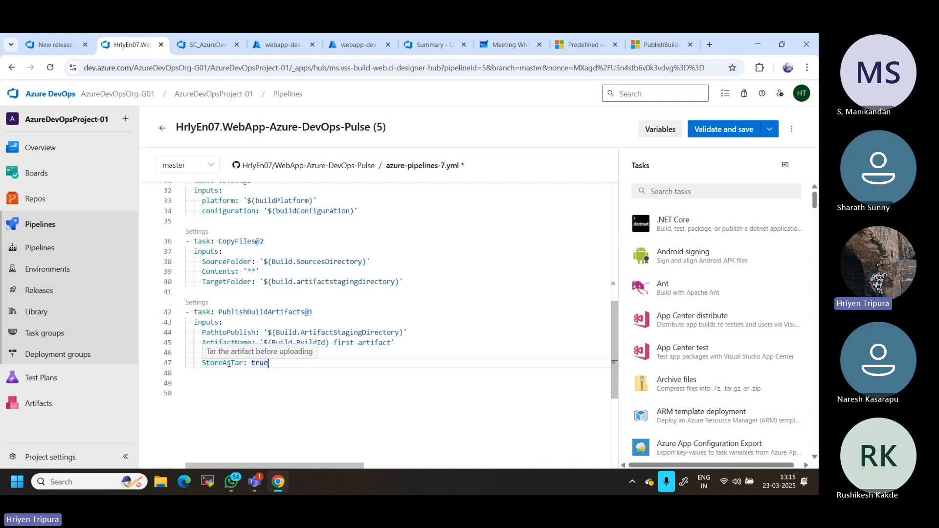
pyautogui.click(661, 45)
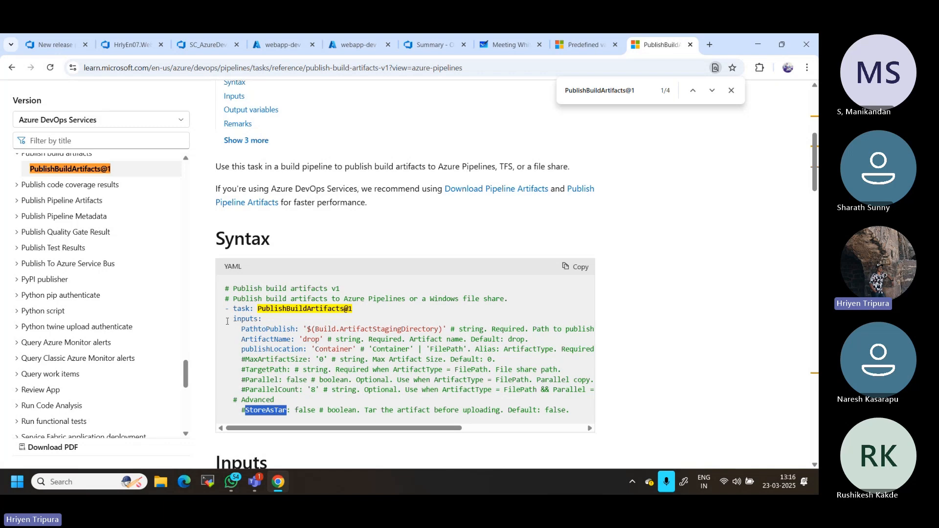
pyautogui.click(125, 45)
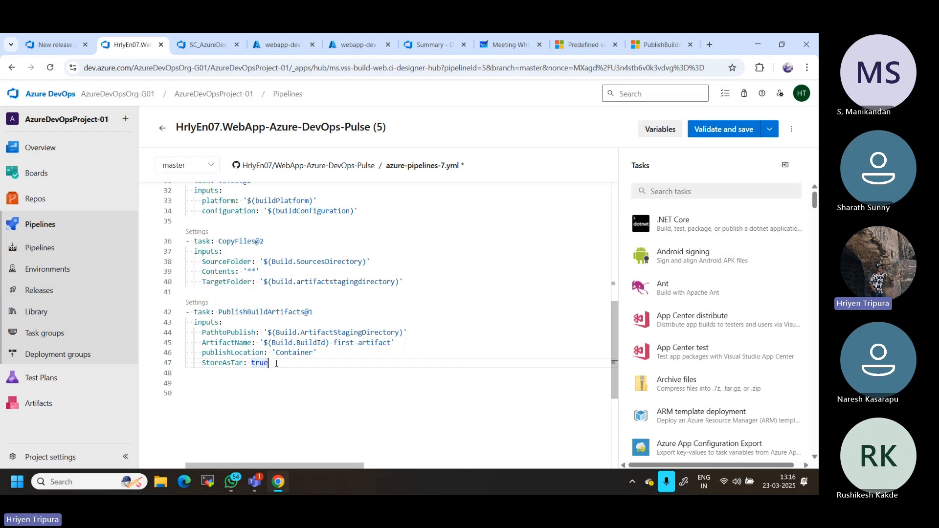
# - Validate azure-pipelines-7.yml and commit it directly to the master branch with the message "Updated StoreAsTar"
pyautogui.click(746, 132)
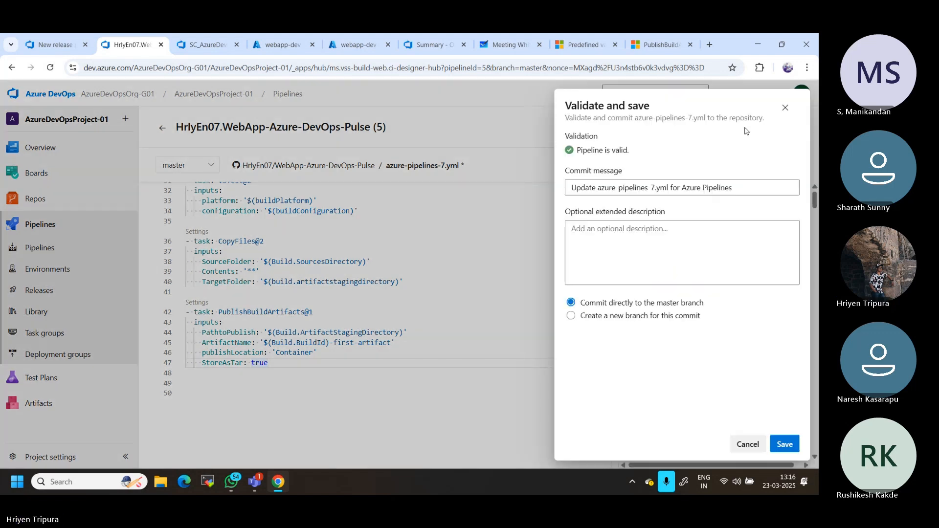
pyautogui.click(667, 254)
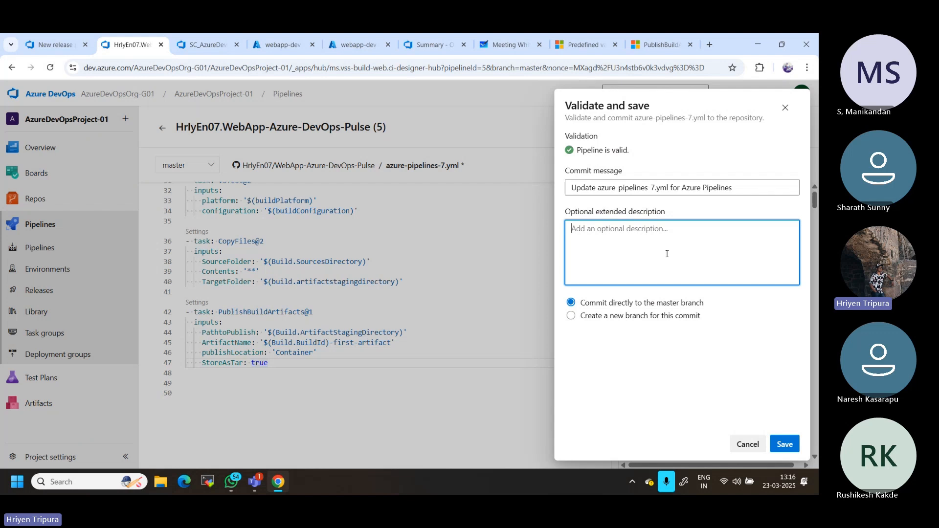
pyautogui.click(637, 187)
pyautogui.hotkey('ctrl', 'a')
pyautogui.write('Upd')
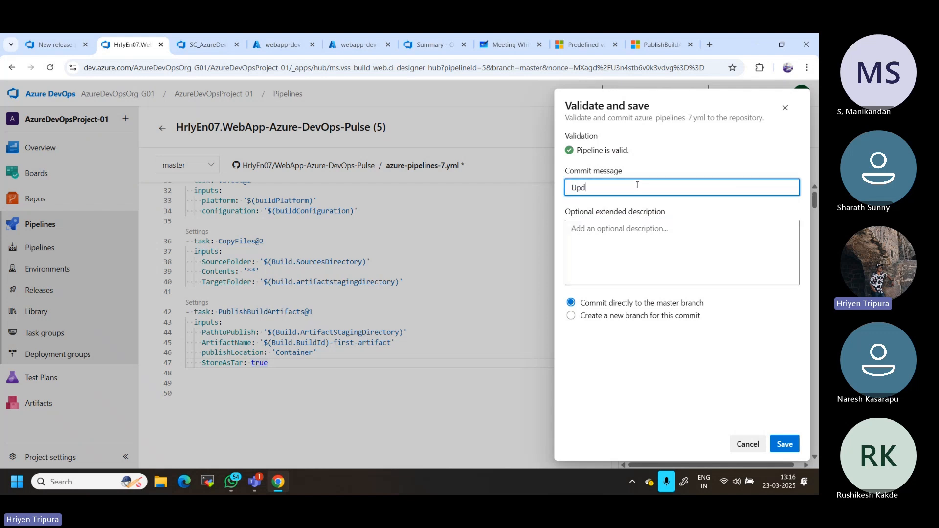
pyautogui.write('ated')
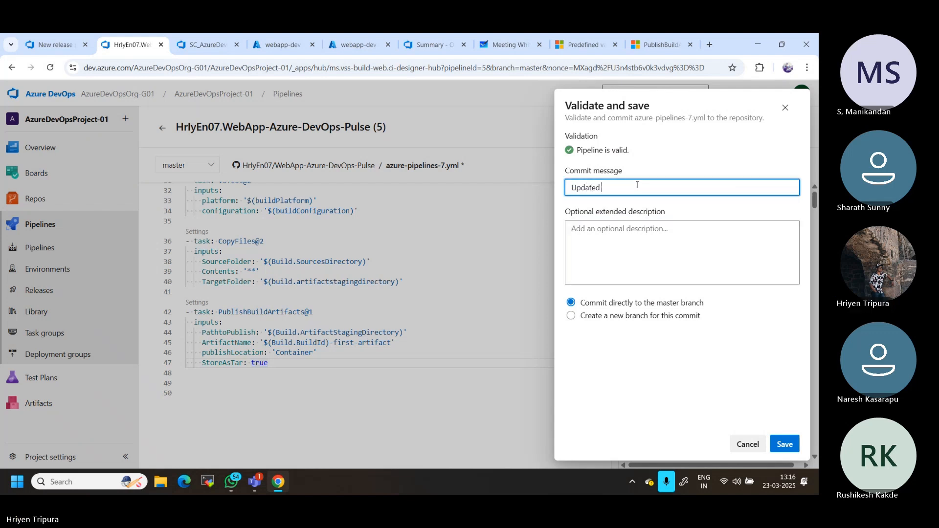
pyautogui.hotkey('ctrl', 'v')
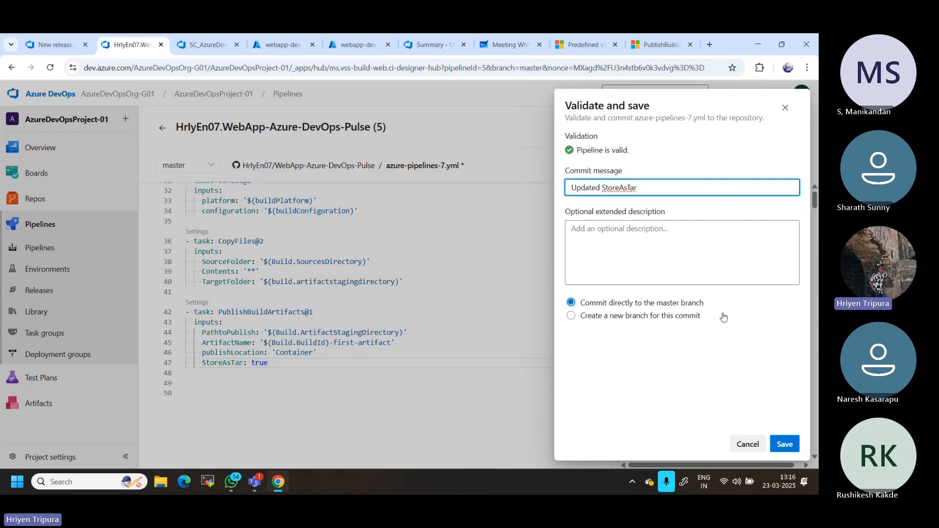
pyautogui.click(780, 443)
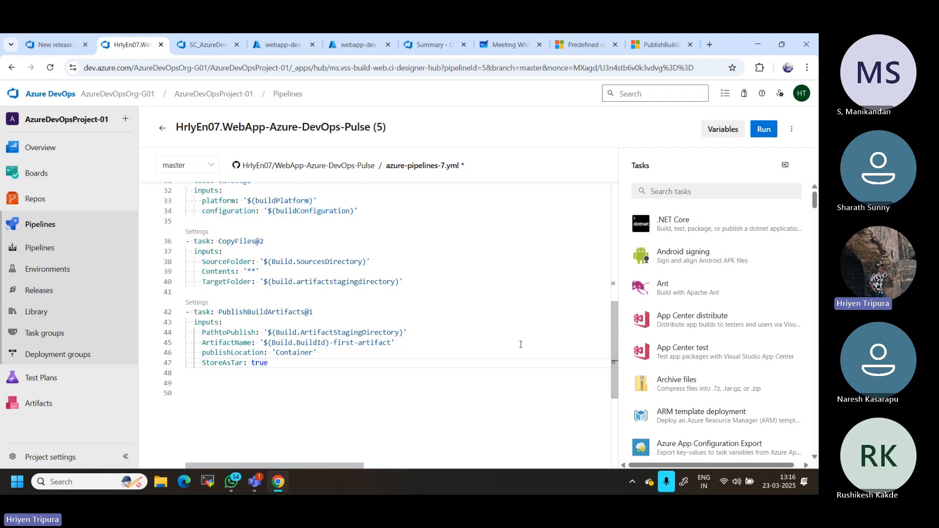
# - Run the updated build pipeline on the master branch with system diagnostics enabled
pyautogui.click(763, 132)
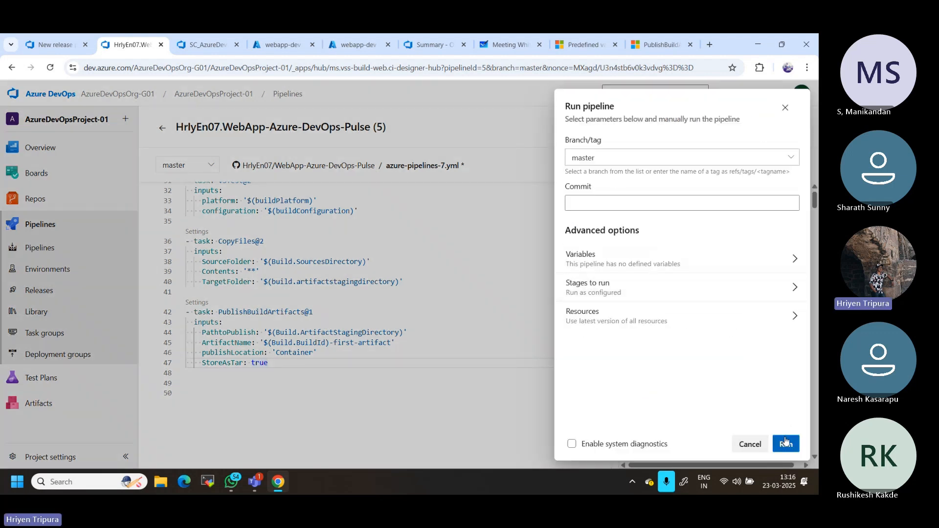
pyautogui.click(587, 447)
pyautogui.click(786, 444)
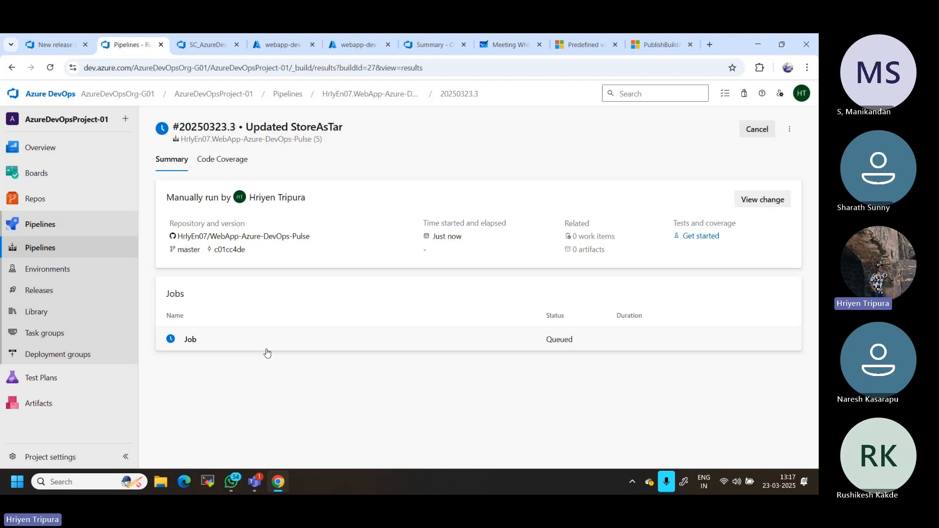
# - Open the Deploy to Azure WebApp task in the Dev stage of Release-1 at its package or folder setting
pyautogui.click(54, 45)
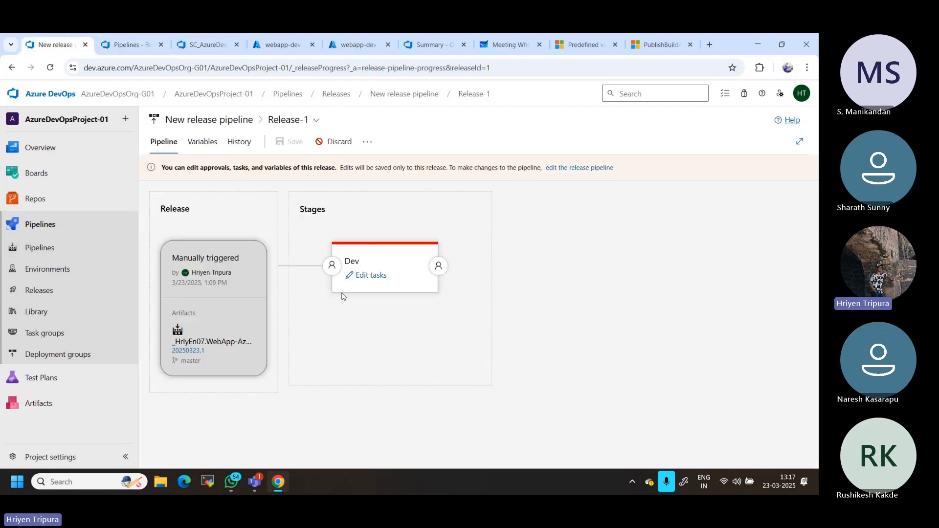
pyautogui.click(125, 45)
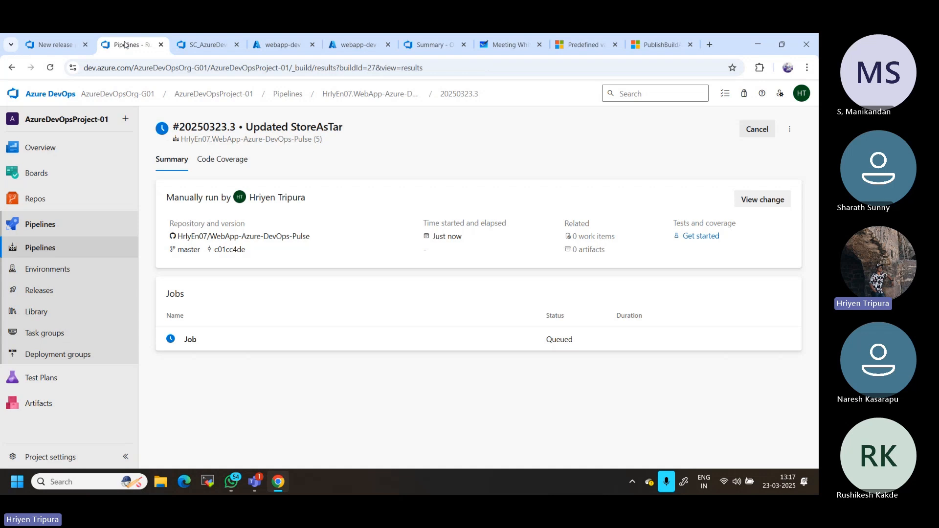
pyautogui.click(57, 45)
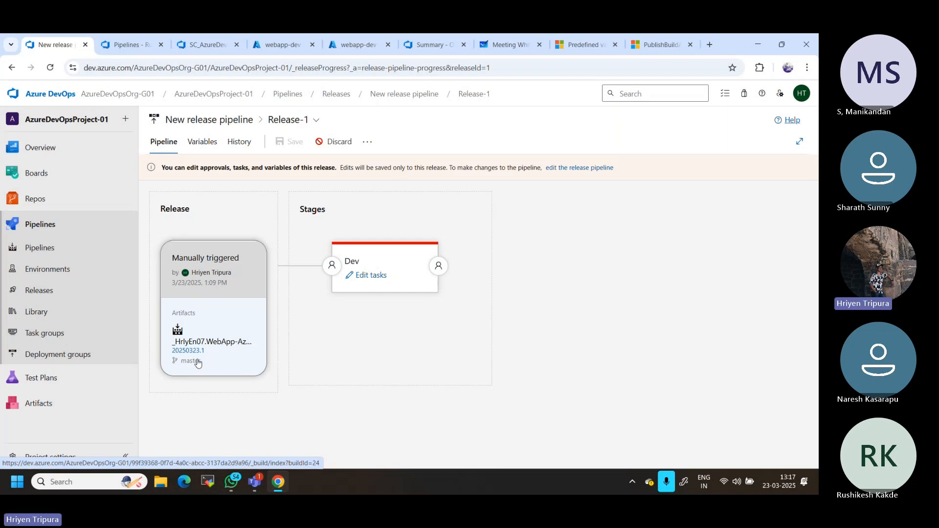
pyautogui.click(364, 276)
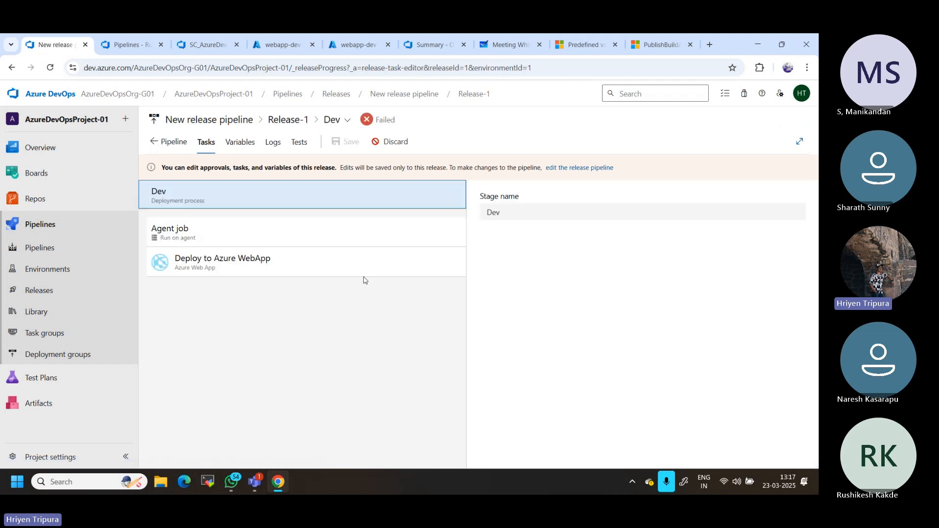
pyautogui.click(236, 264)
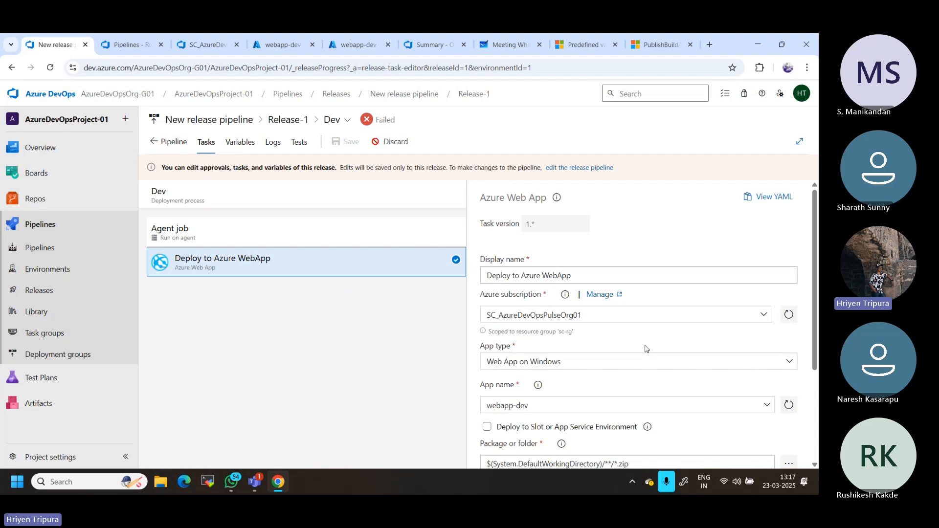
pyautogui.scroll(-2, 646, 348)
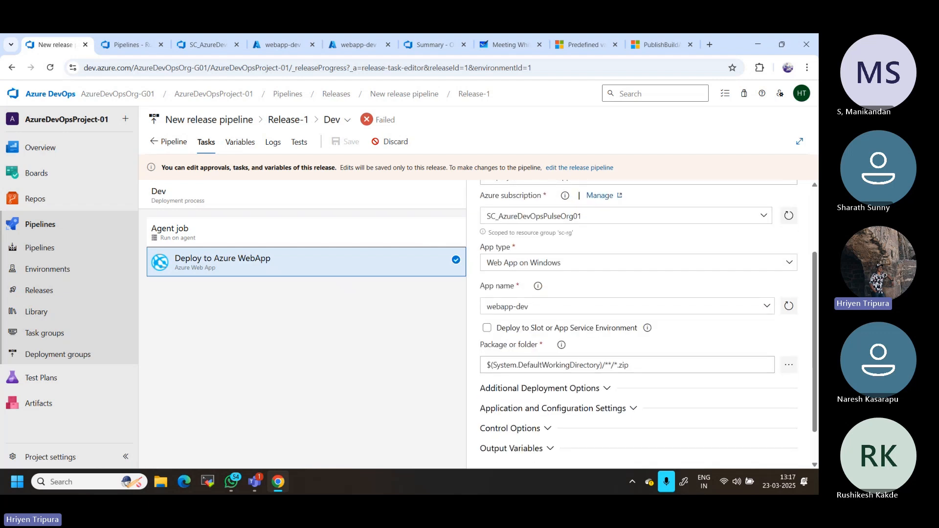
pyautogui.click(639, 364)
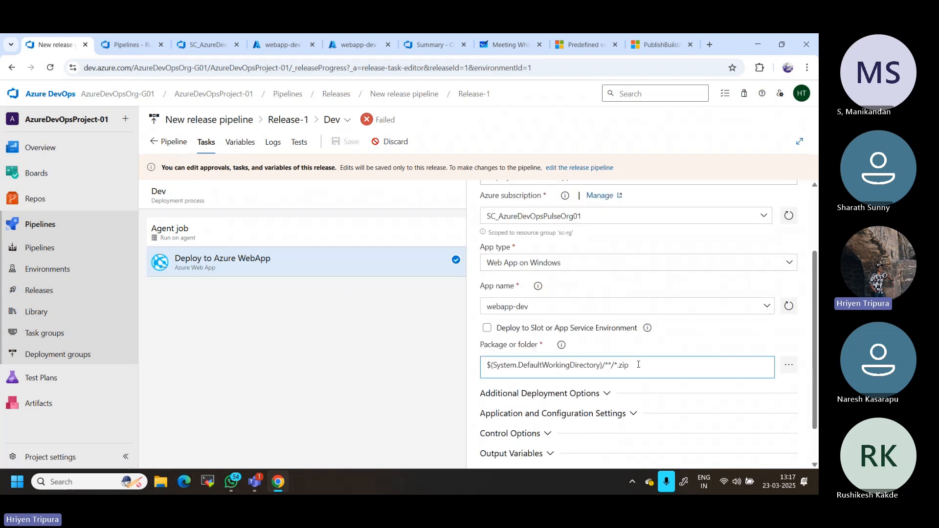
pyautogui.press('BackSpace')
pyautogui.press('BackSpace')
pyautogui.press('BackSpace')
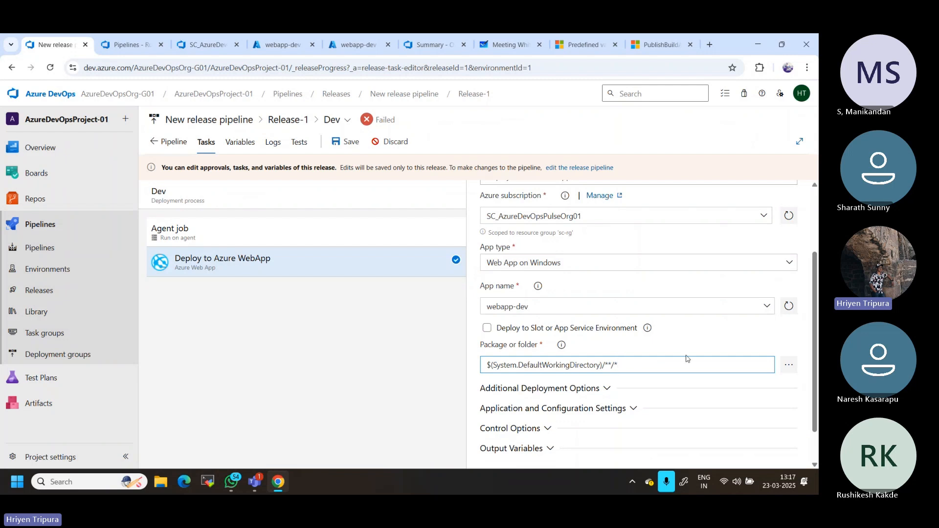
pyautogui.write('.zip')
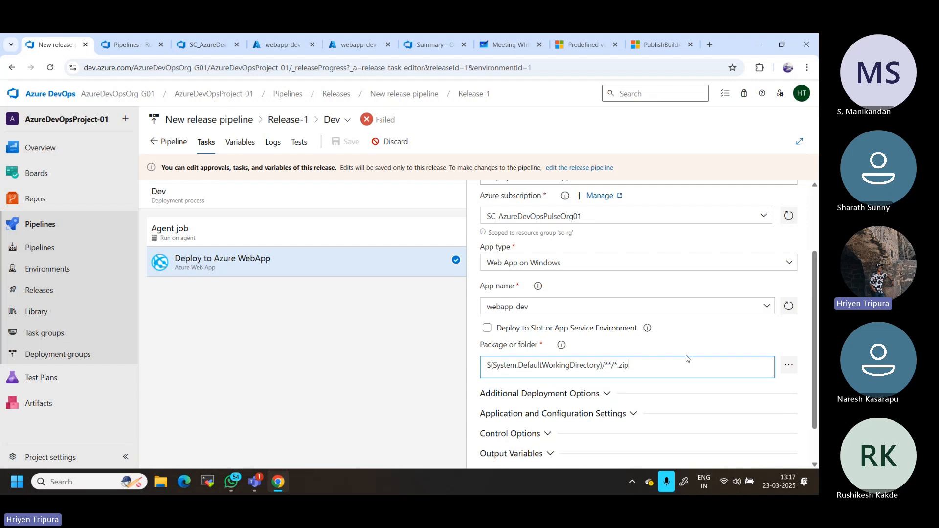
pyautogui.click(297, 353)
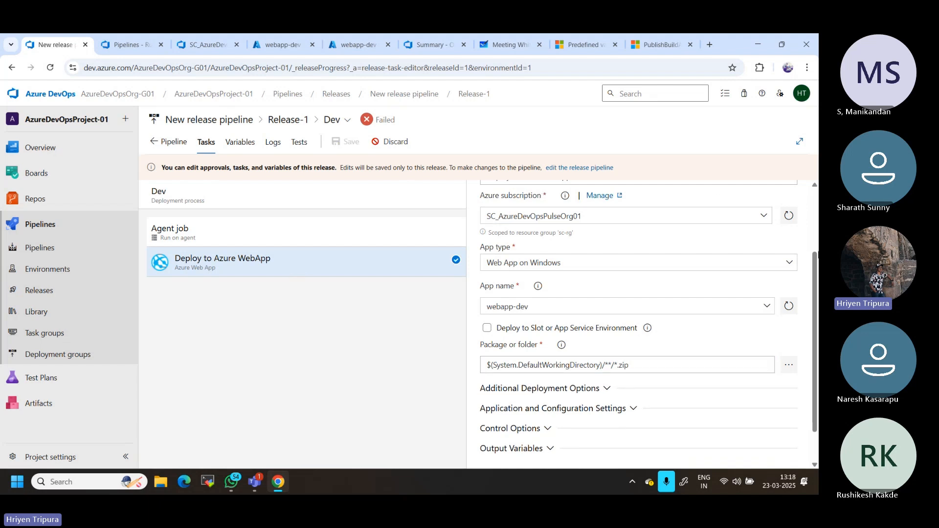
pyautogui.scroll(2, 815, 201)
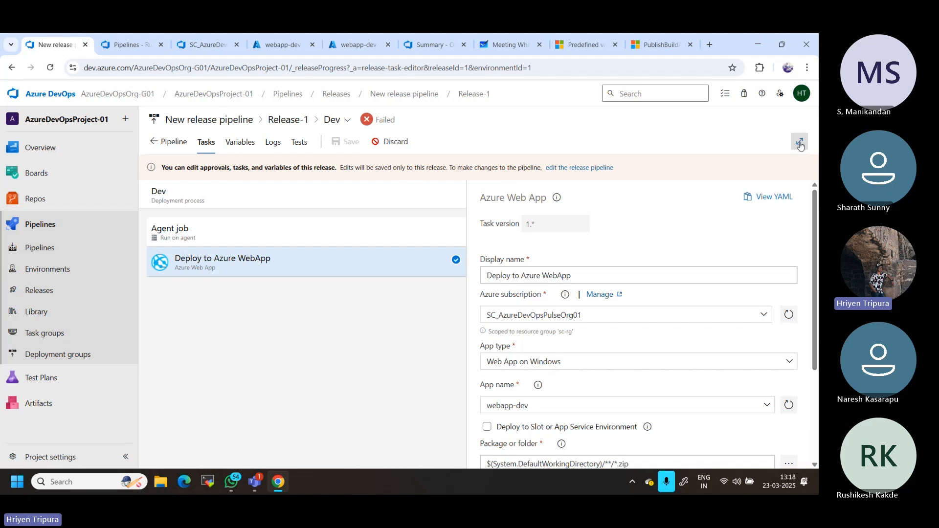
# - Enable pre-deployment approvals for Release-1's Dev stage with one approver, and forbid the user requesting the release from approving it
pyautogui.click(170, 143)
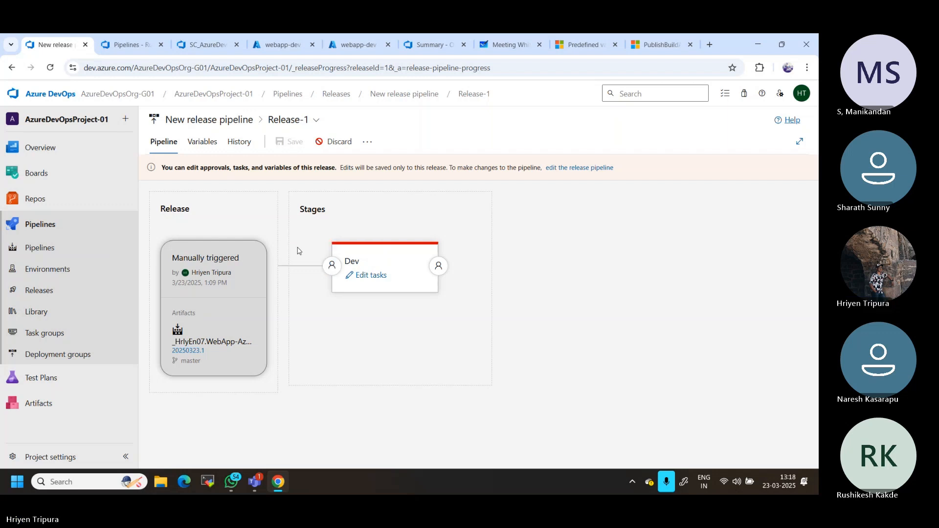
pyautogui.click(332, 267)
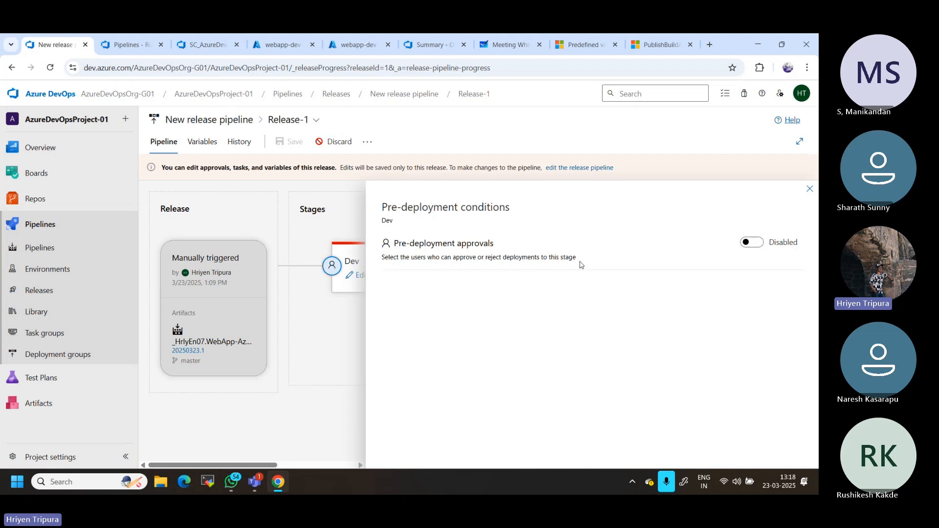
pyautogui.click(752, 244)
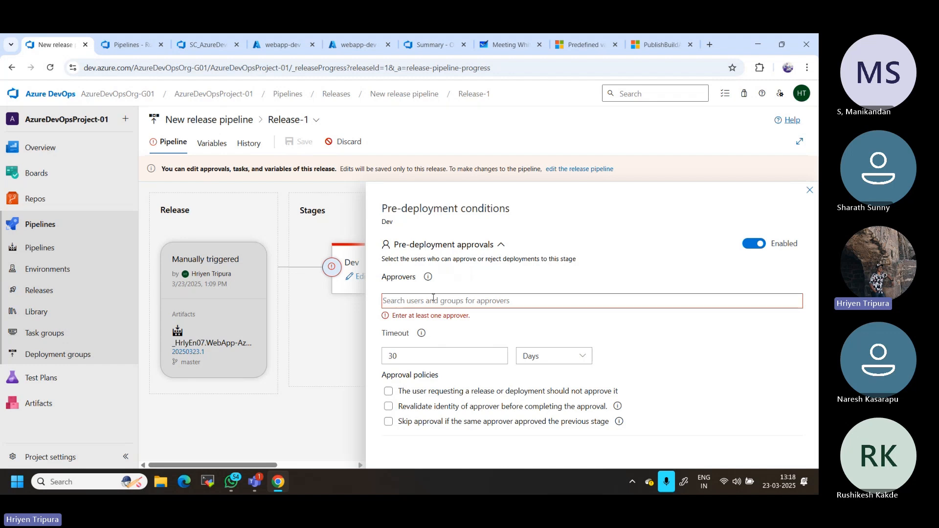
pyautogui.write('mani')
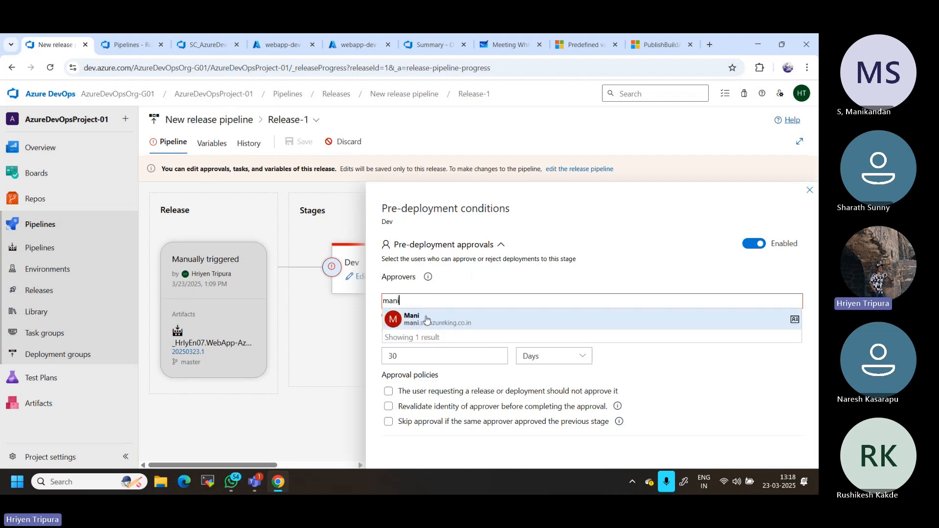
pyautogui.click(426, 320)
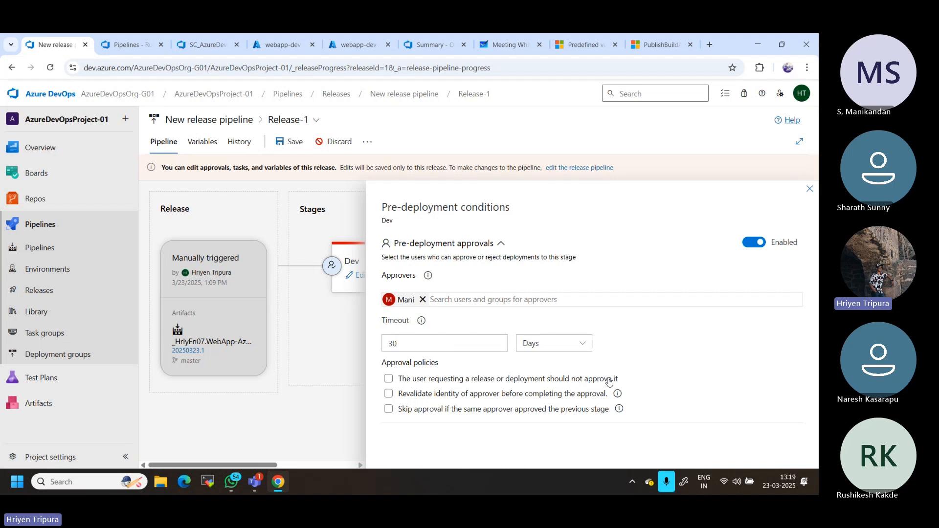
pyautogui.click(388, 379)
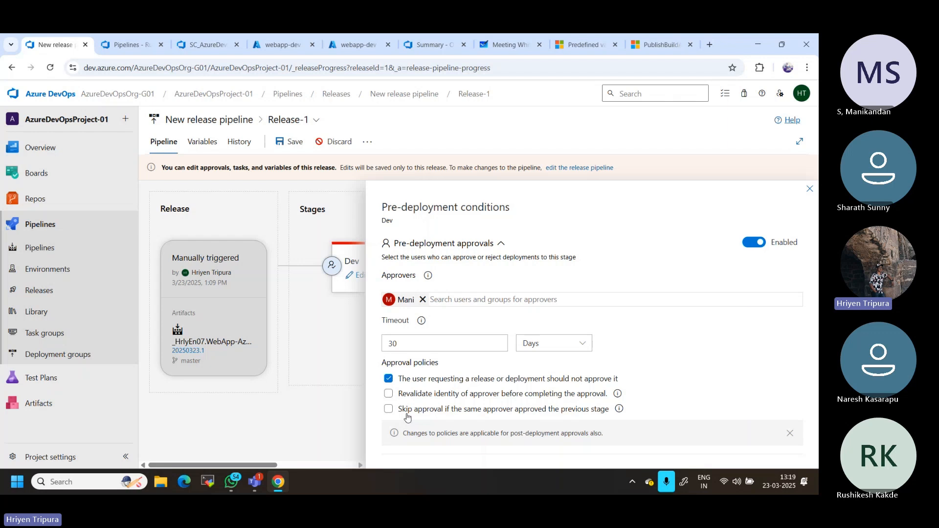
# - Reload the summary of build run #20250323.3 to check its status, and return to the release's approval settings
pyautogui.click(122, 45)
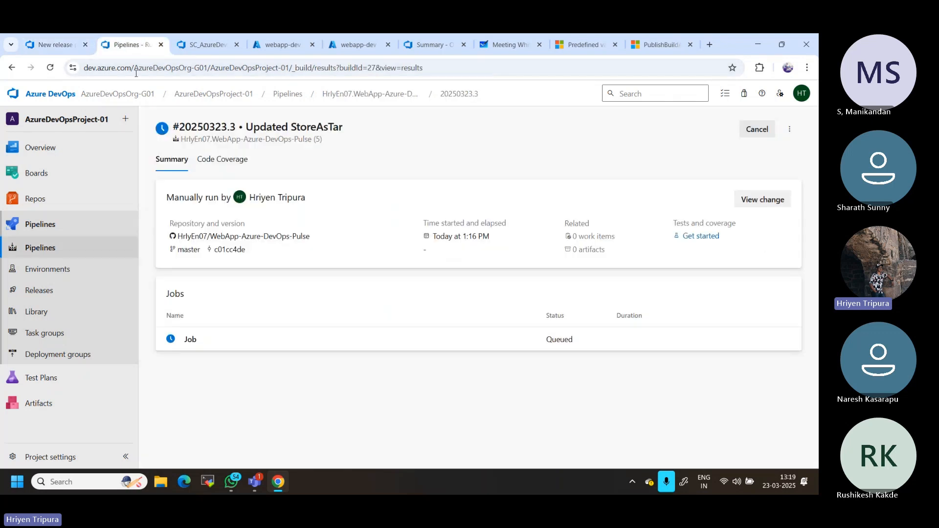
pyautogui.click(194, 71)
pyautogui.press('Return')
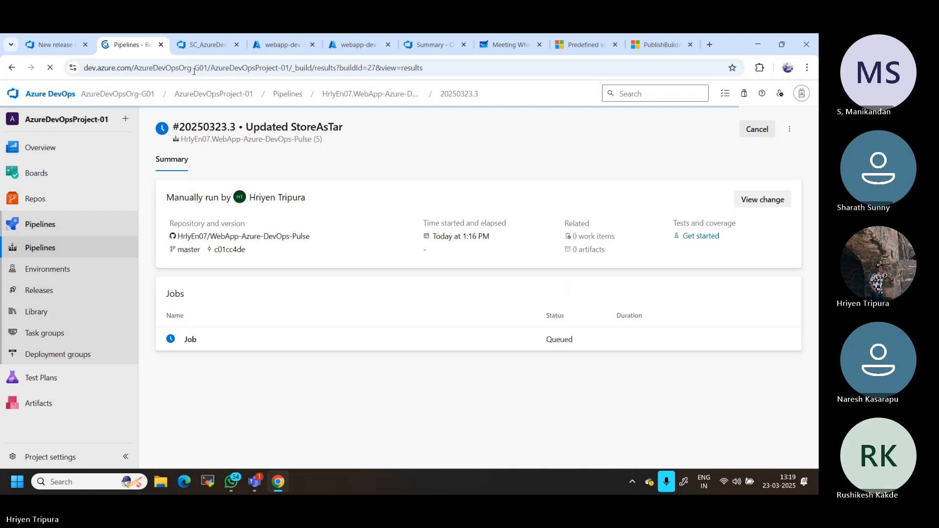
pyautogui.click(61, 43)
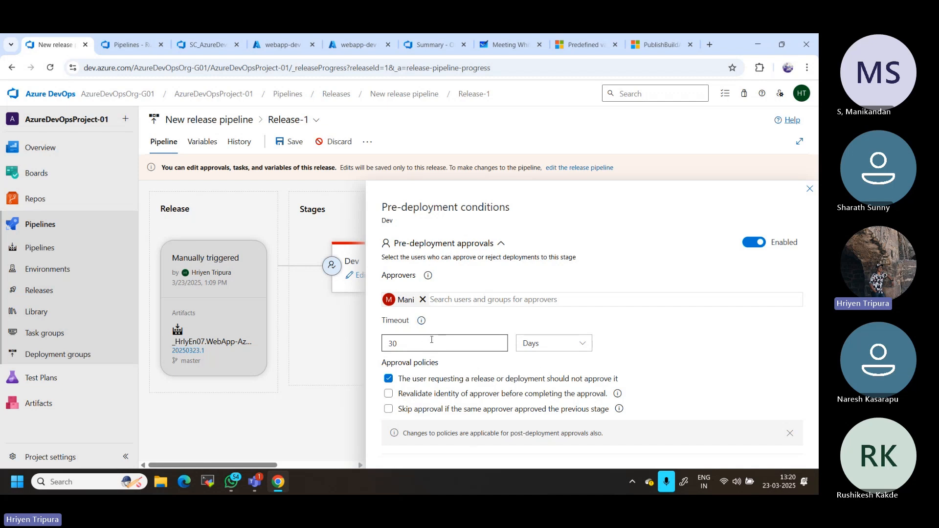
# - Set the approval timeout to 30 minutes and remove the policy that stops the requester from approving the release
pyautogui.click(547, 344)
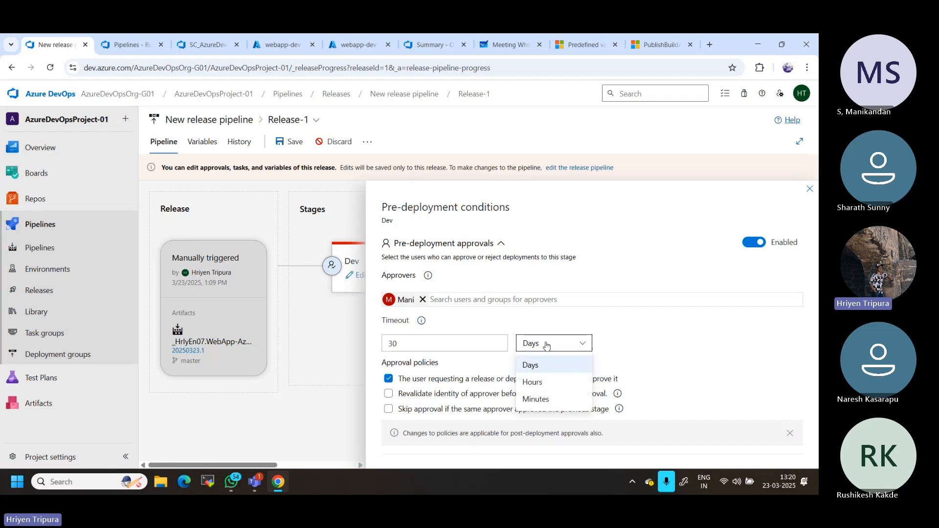
pyautogui.click(535, 383)
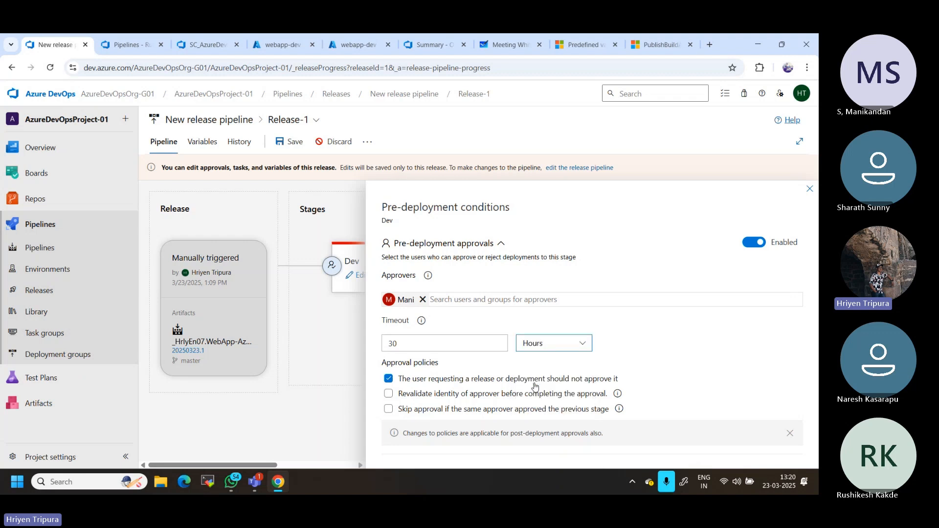
pyautogui.click(542, 345)
pyautogui.click(540, 362)
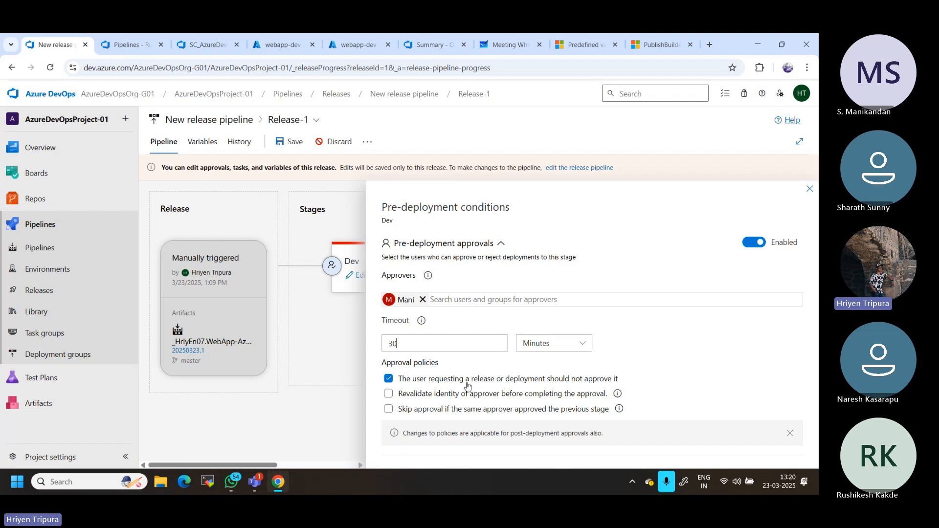
pyautogui.click(389, 379)
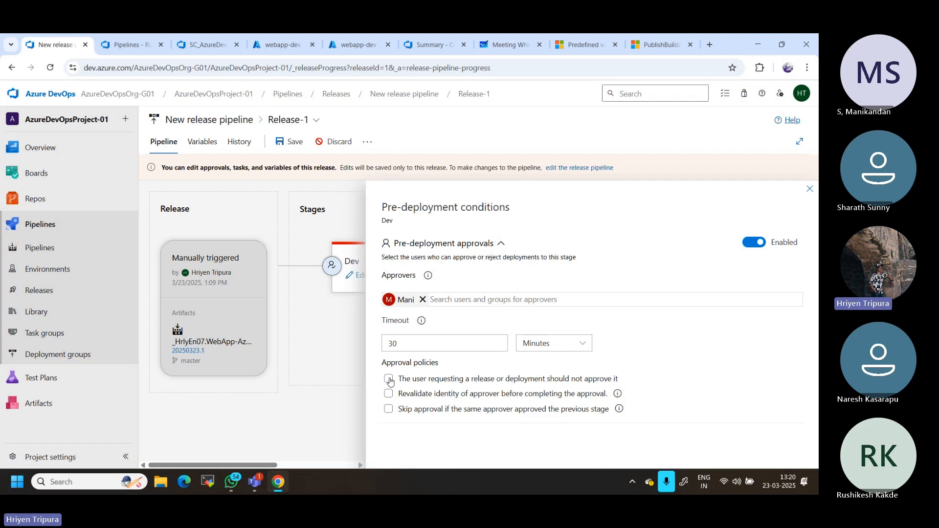
# - Add the requester's own account as a second approver for the Dev stage and close the pre-deployment conditions
pyautogui.click(440, 300)
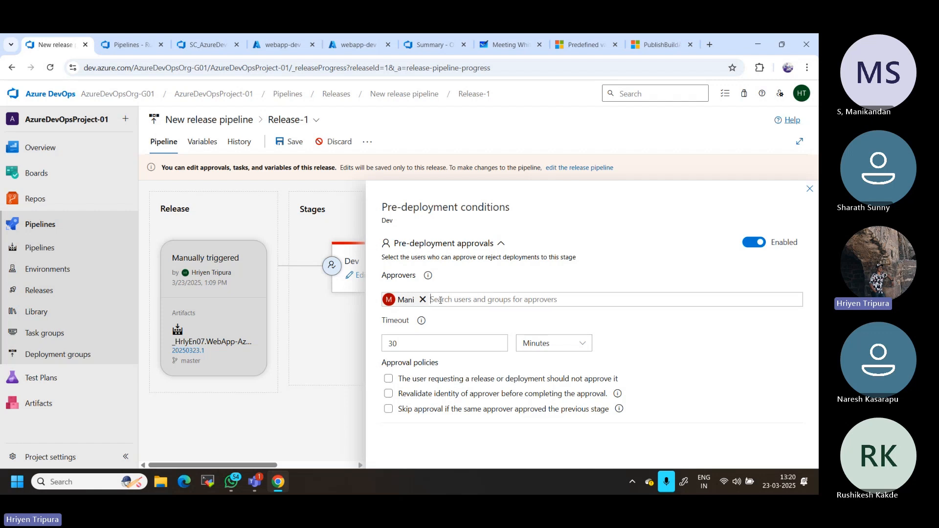
pyautogui.write('hriyen')
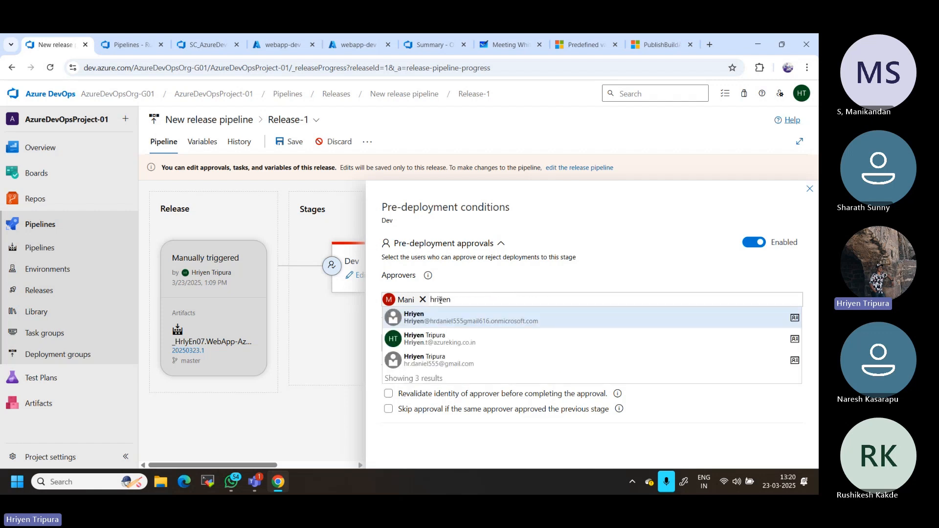
pyautogui.click(440, 339)
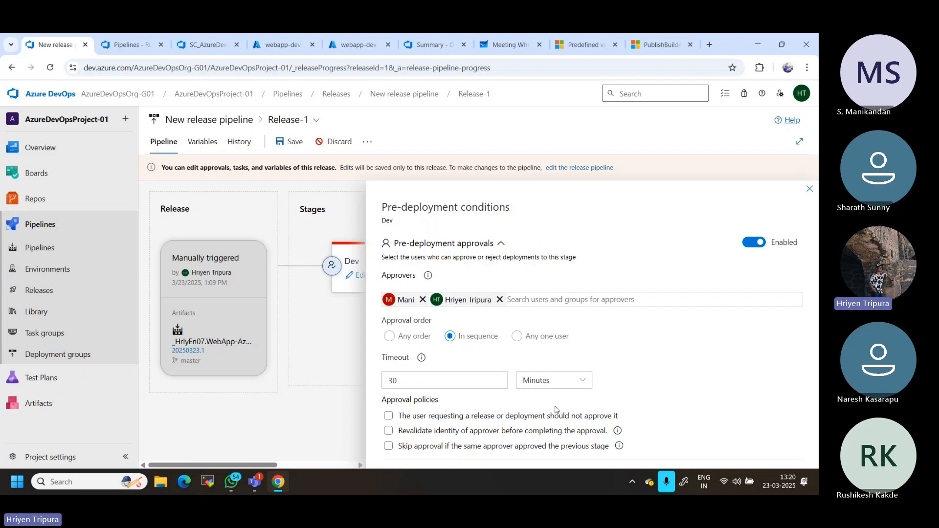
pyautogui.click(810, 190)
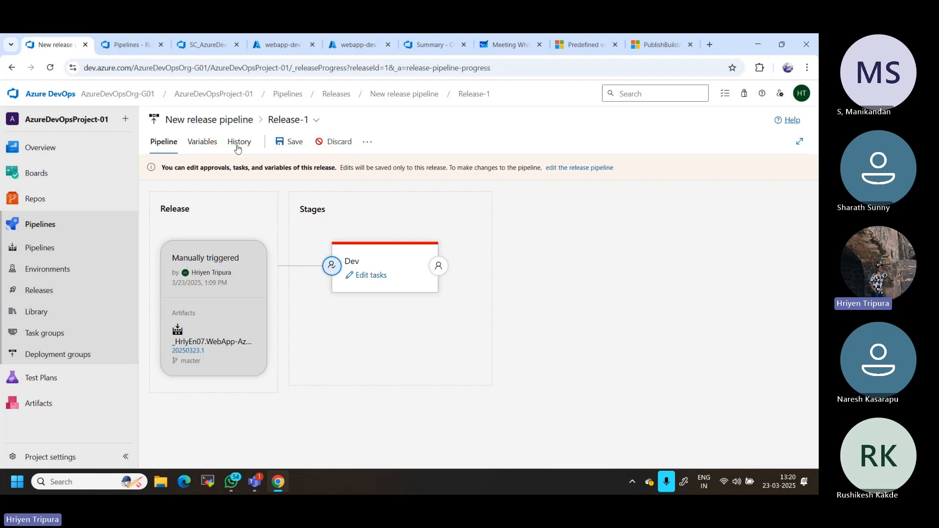
# - Save the pre-deployment approval changes to Release-1
pyautogui.click(317, 122)
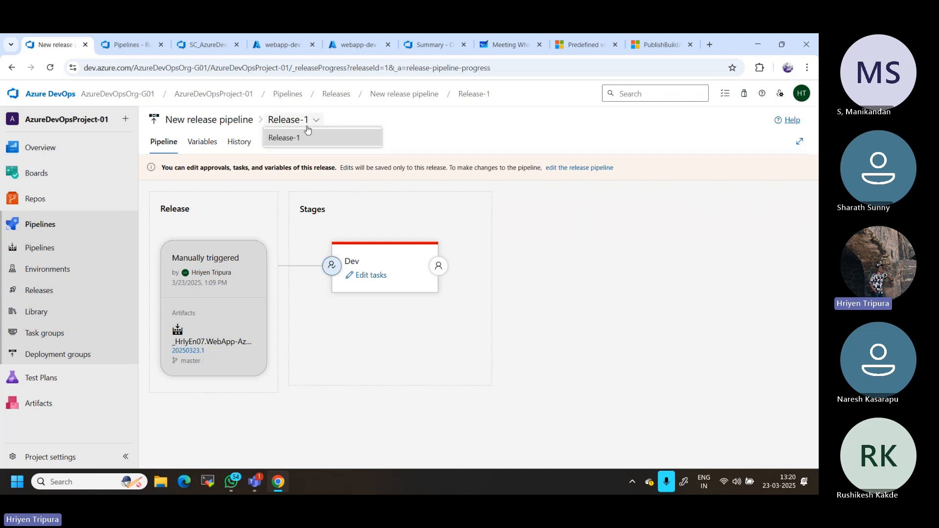
pyautogui.click(289, 139)
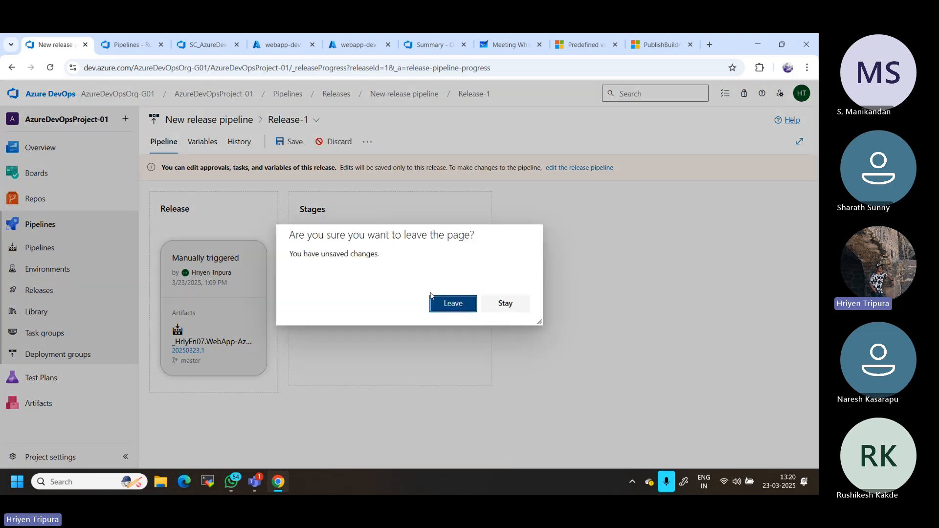
pyautogui.click(505, 304)
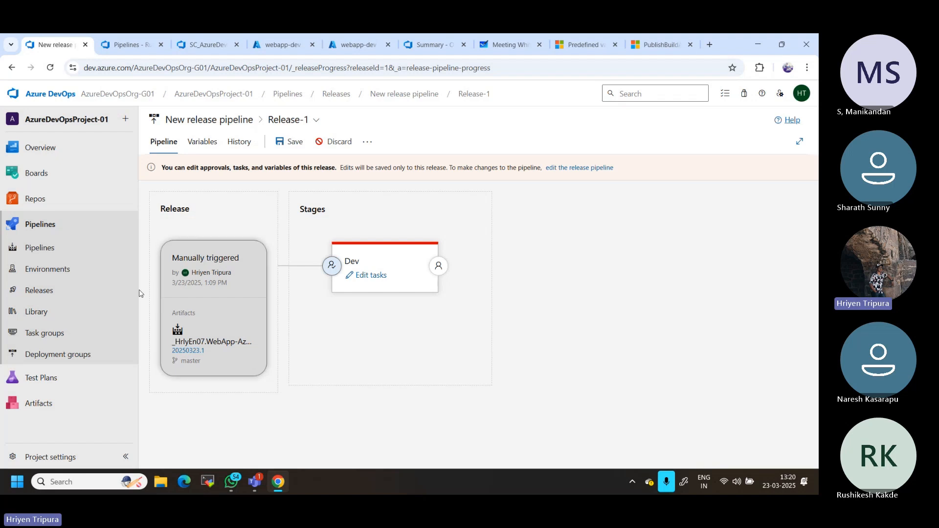
pyautogui.click(41, 293)
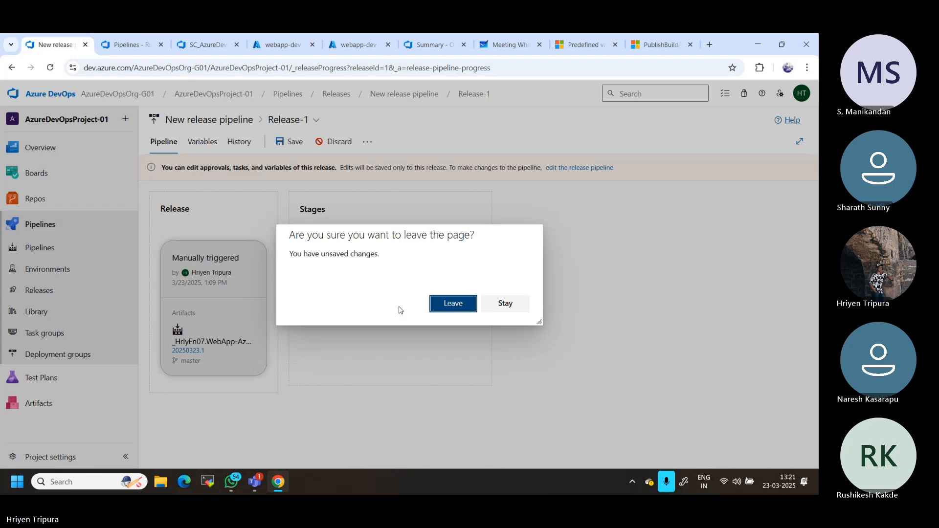
pyautogui.press('Return')
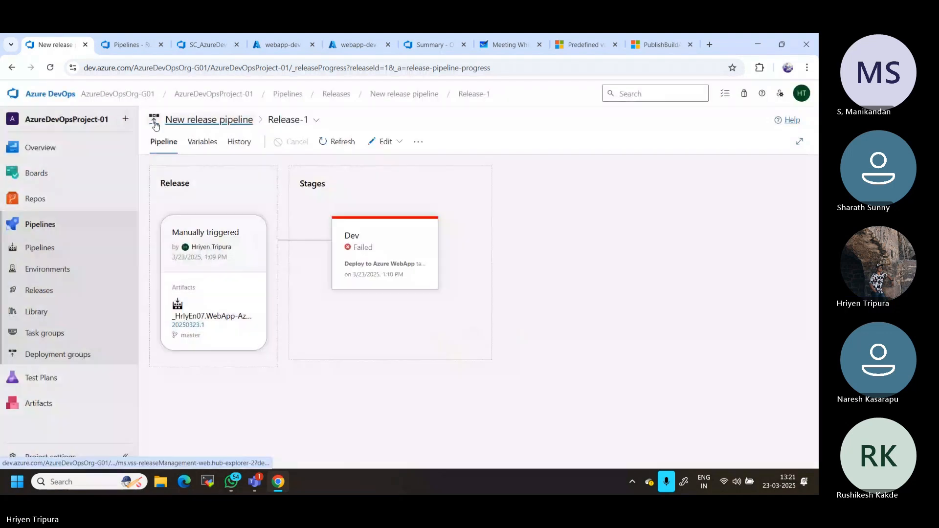
# - Check the progress of the "Updated StoreAsTar" build run and return to Release-1
pyautogui.click(130, 46)
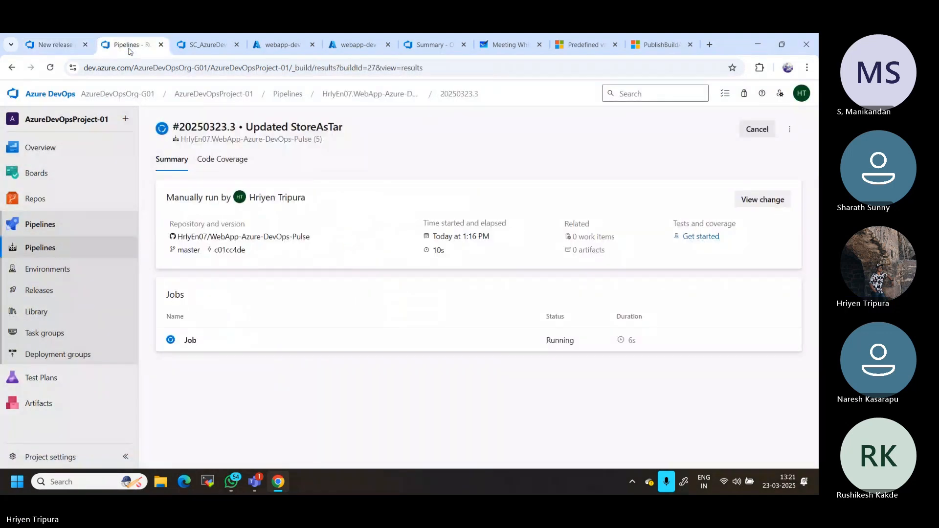
pyautogui.click(62, 46)
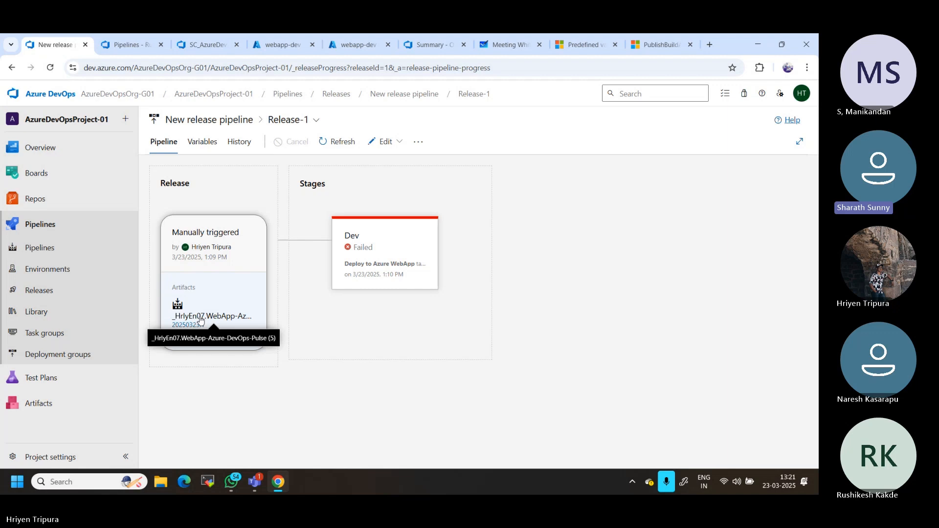
pyautogui.moveTo(334, 257)
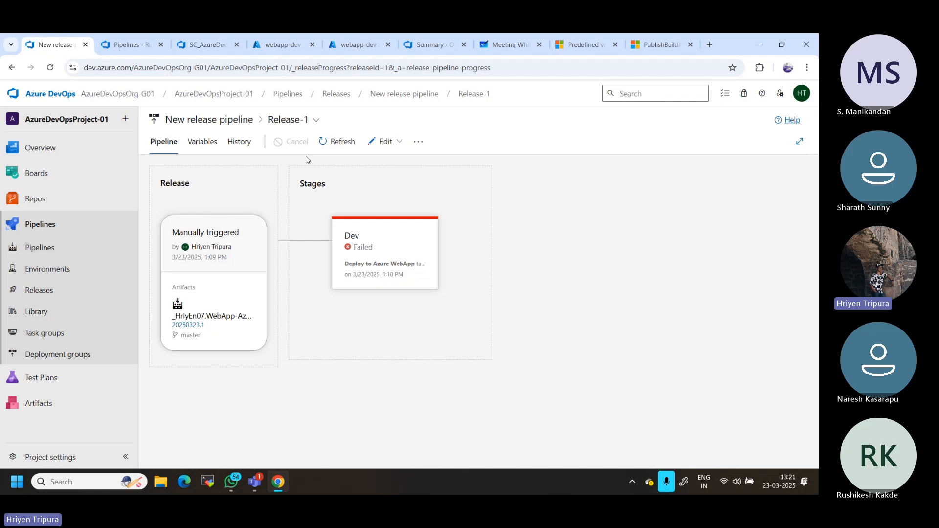
pyautogui.moveTo(397, 258)
# - Reopen Release-1 from the list of releases and open its release pipeline definition for editing
pyautogui.click(390, 146)
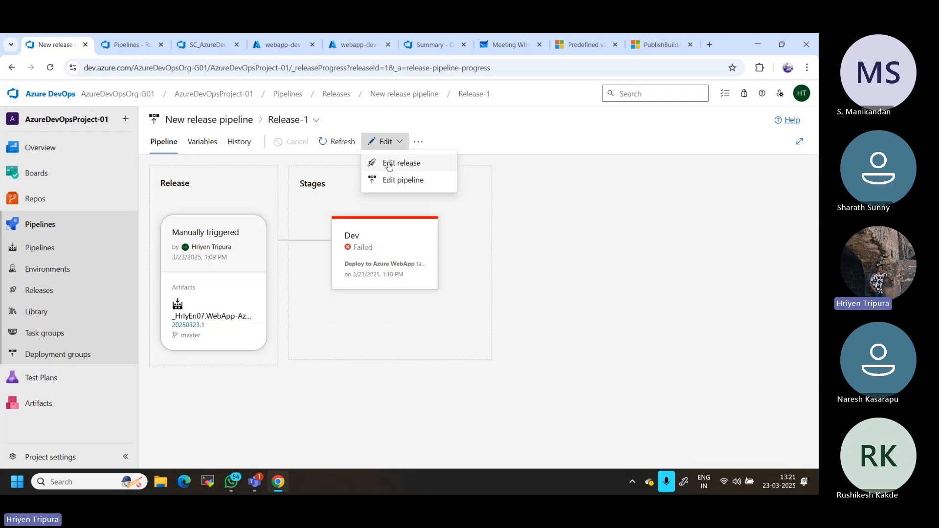
pyautogui.click(387, 163)
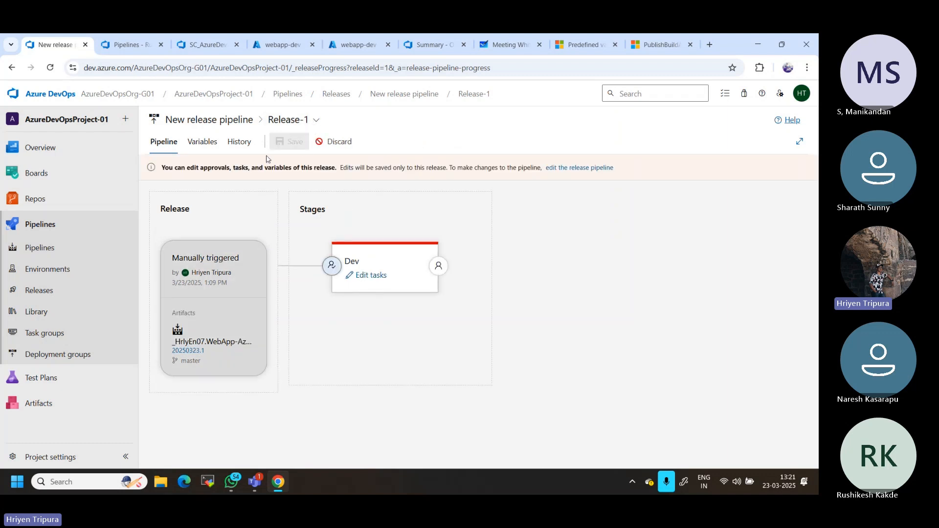
pyautogui.click(45, 294)
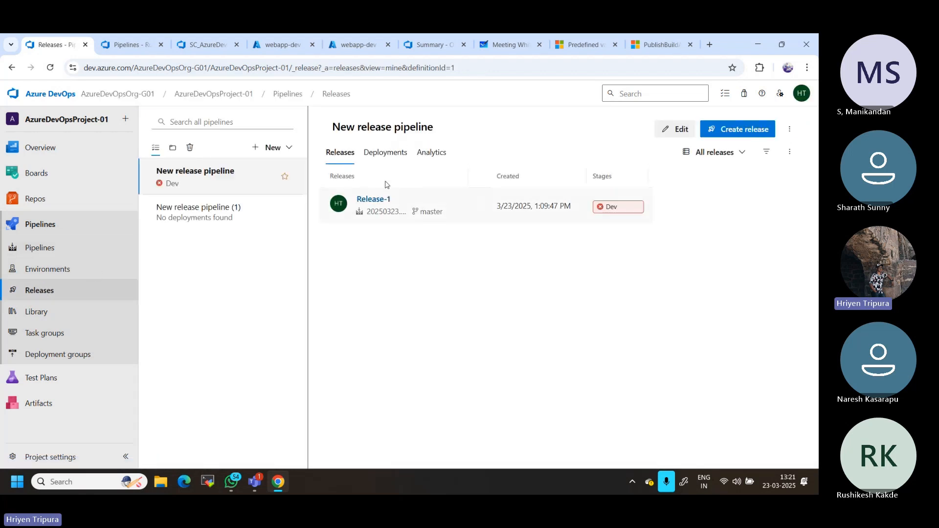
pyautogui.click(373, 198)
pyautogui.click(443, 142)
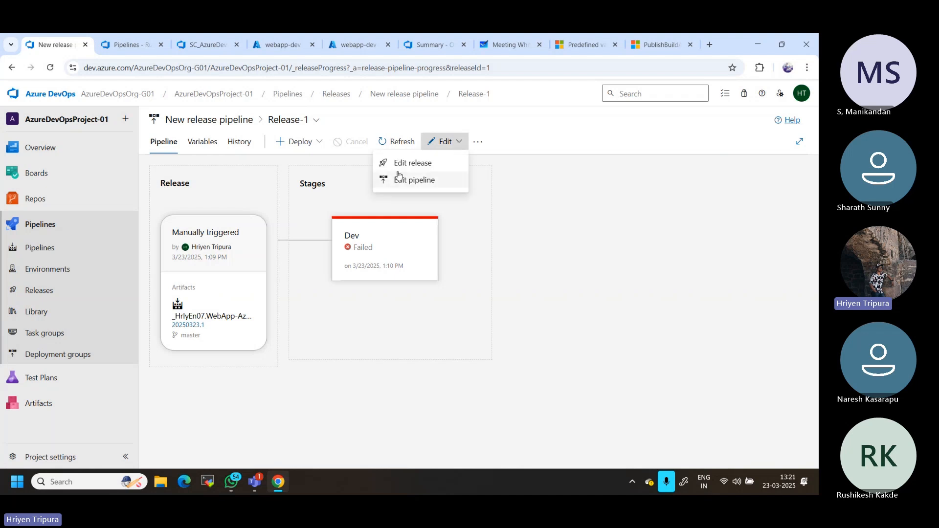
pyautogui.click(419, 180)
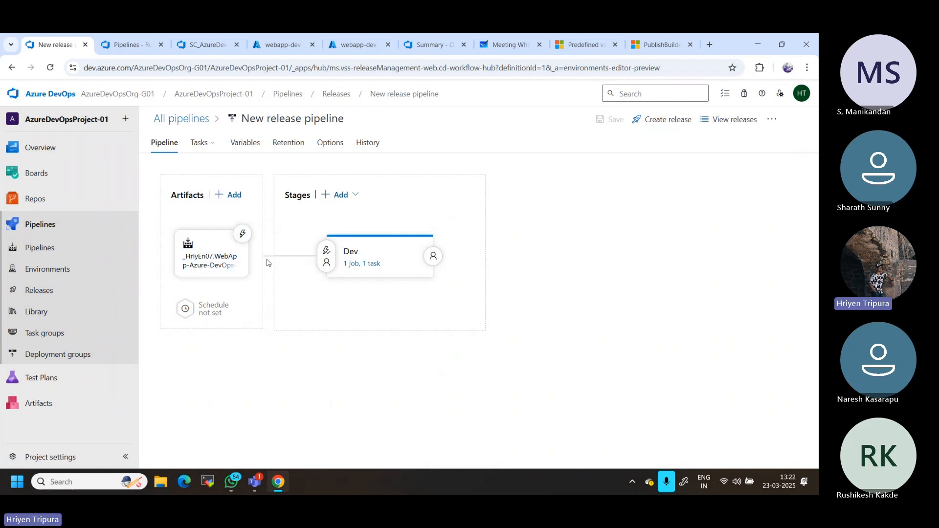
# - Enable the continuous deployment trigger on the release pipeline's build artifact
pyautogui.click(243, 236)
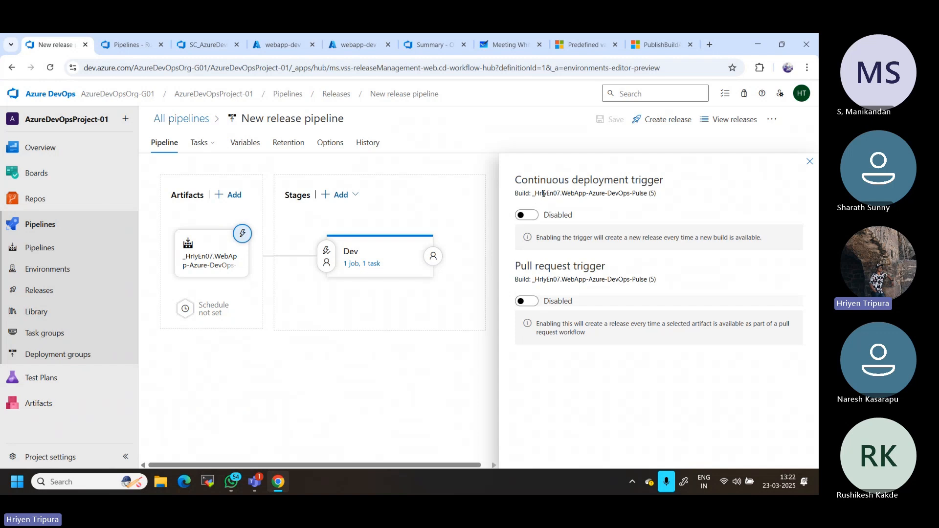
pyautogui.moveTo(543, 194); pyautogui.dragTo(637, 191)
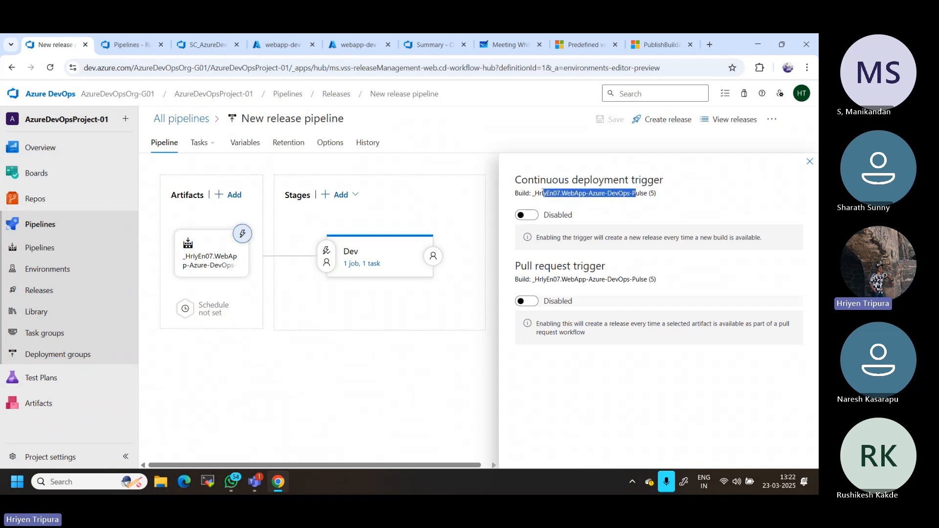
pyautogui.click(544, 193)
pyautogui.moveTo(533, 194); pyautogui.dragTo(643, 203)
pyautogui.click(526, 218)
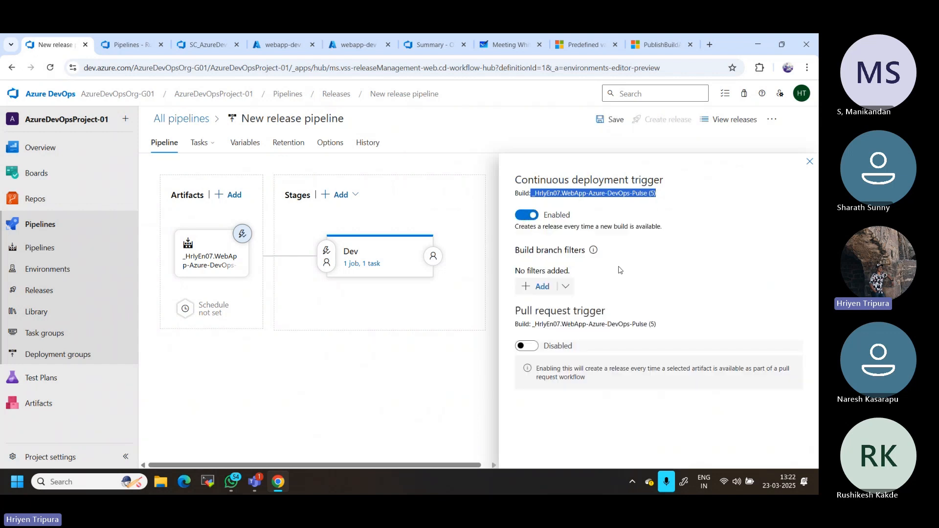
# - Check the progress of the "Updated StoreAsTar" build run and return to the continuous deployment trigger settings
pyautogui.click(129, 46)
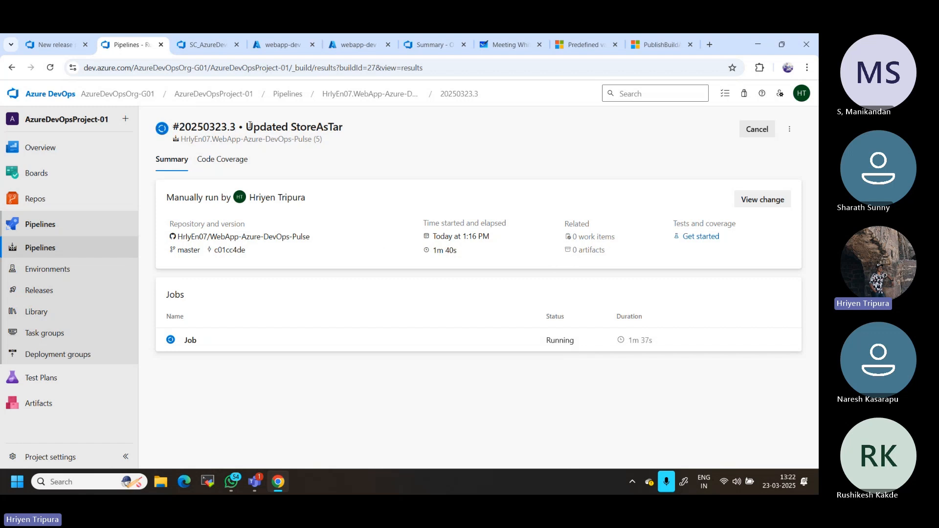
pyautogui.click(58, 48)
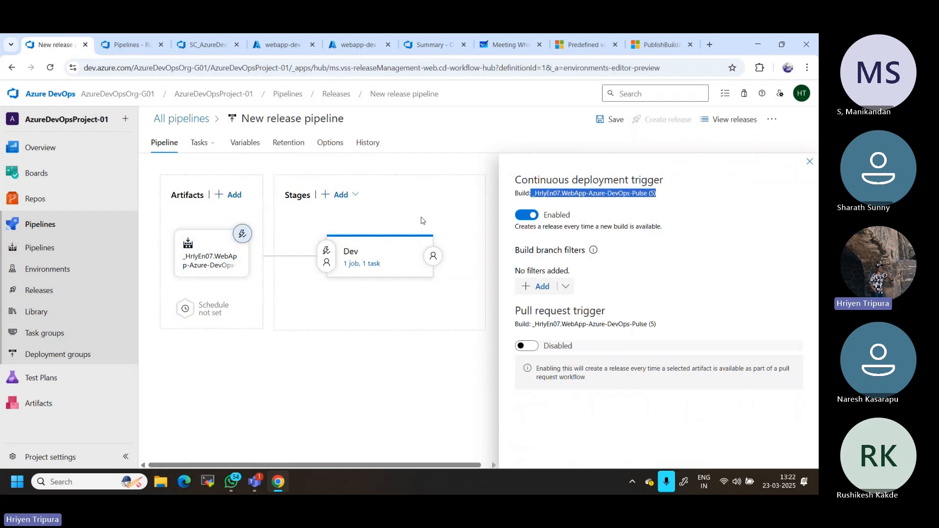
pyautogui.click(599, 214)
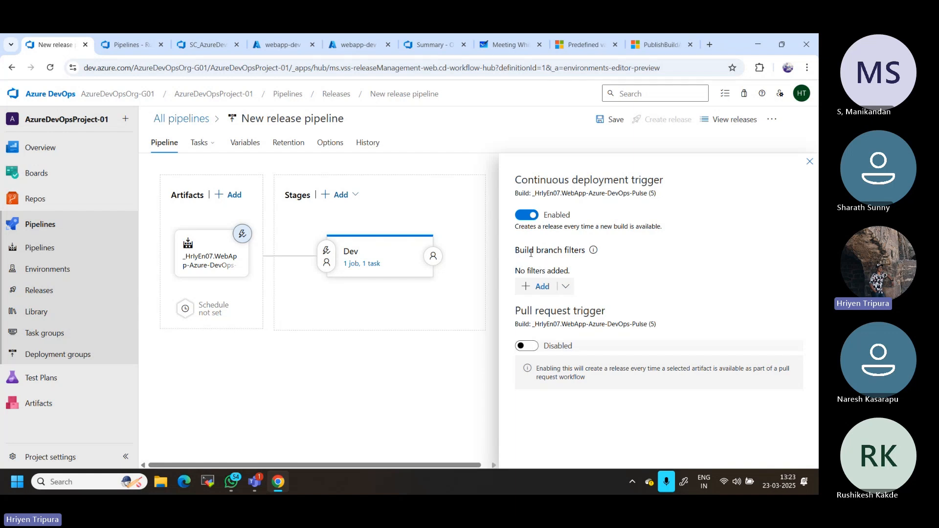
# - Review the build branch filter choices without adding one, close the trigger settings and save the release pipeline
pyautogui.click(566, 287)
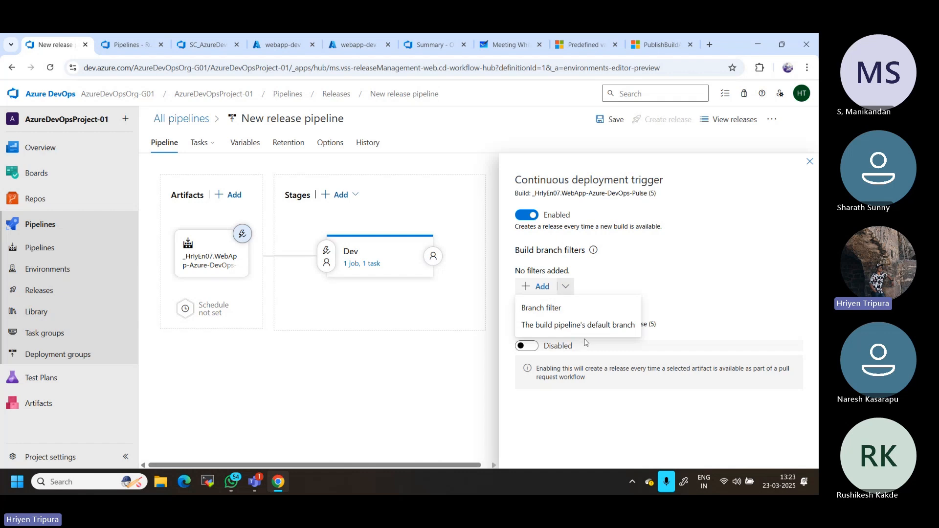
pyautogui.click(663, 294)
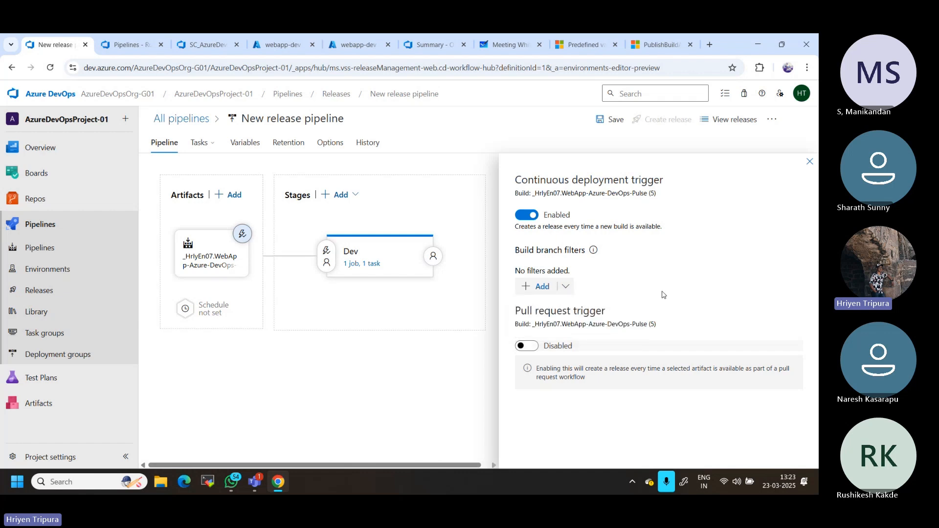
pyautogui.click(811, 162)
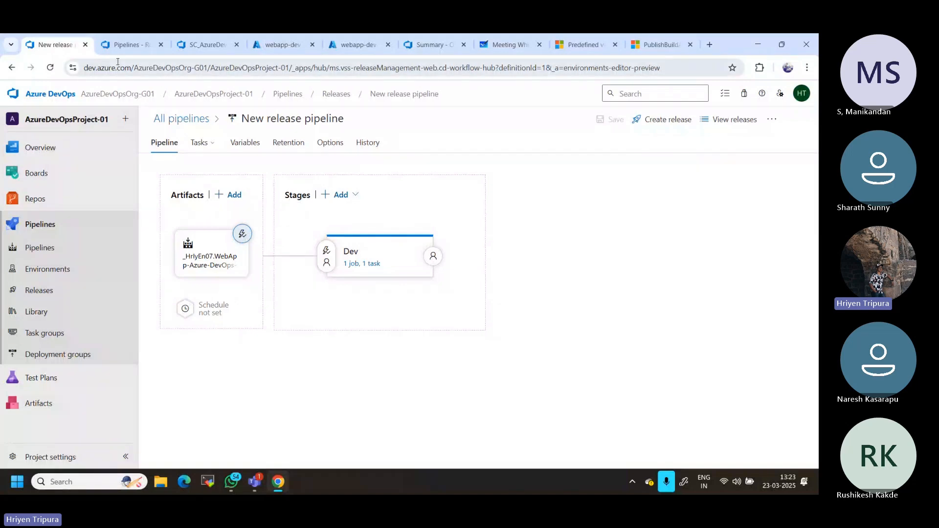
# - Open the PublishBuildArtifacts log of the "Updated StoreAsTar" run and examine its error lines
pyautogui.click(128, 45)
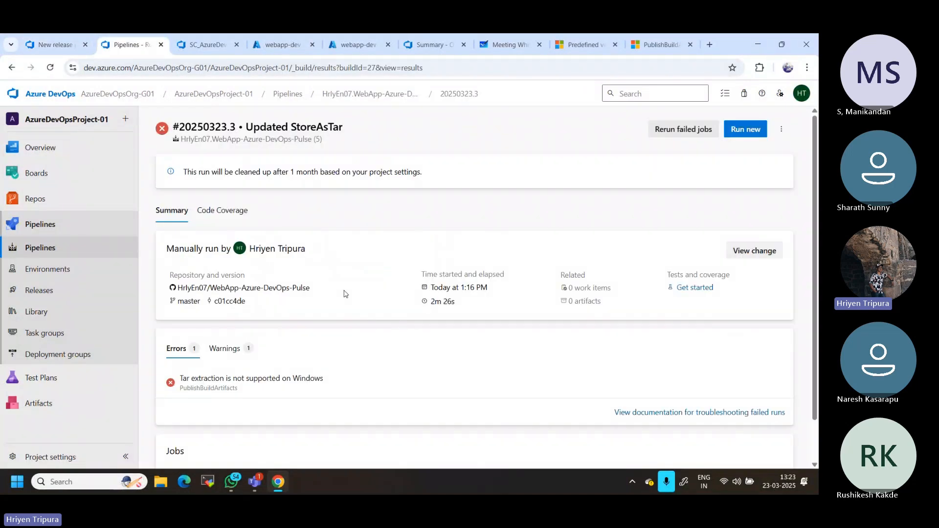
pyautogui.scroll(-1, 344, 294)
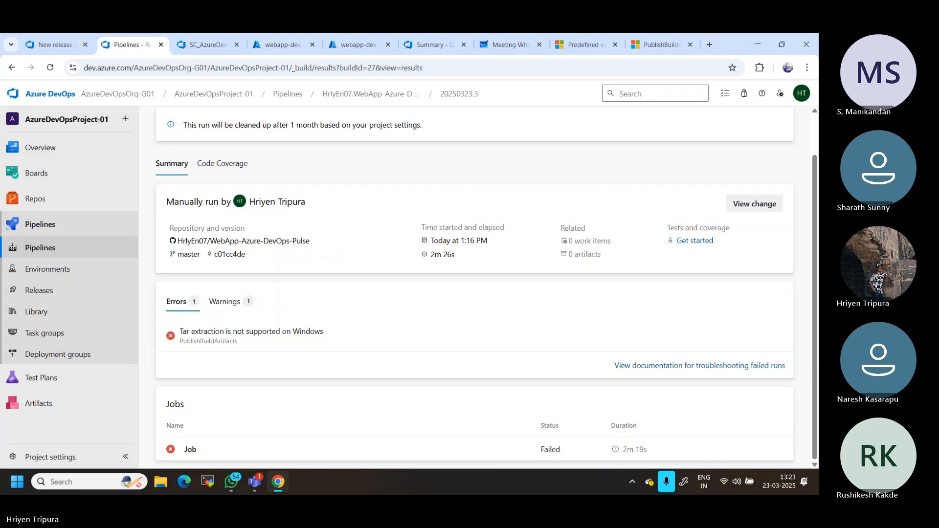
pyautogui.click(226, 338)
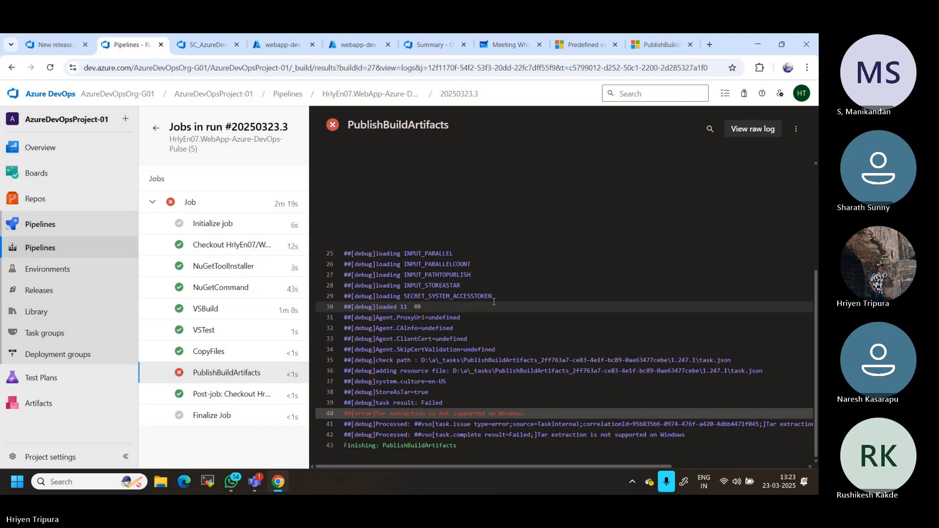
pyautogui.moveTo(465, 467); pyautogui.dragTo(629, 462)
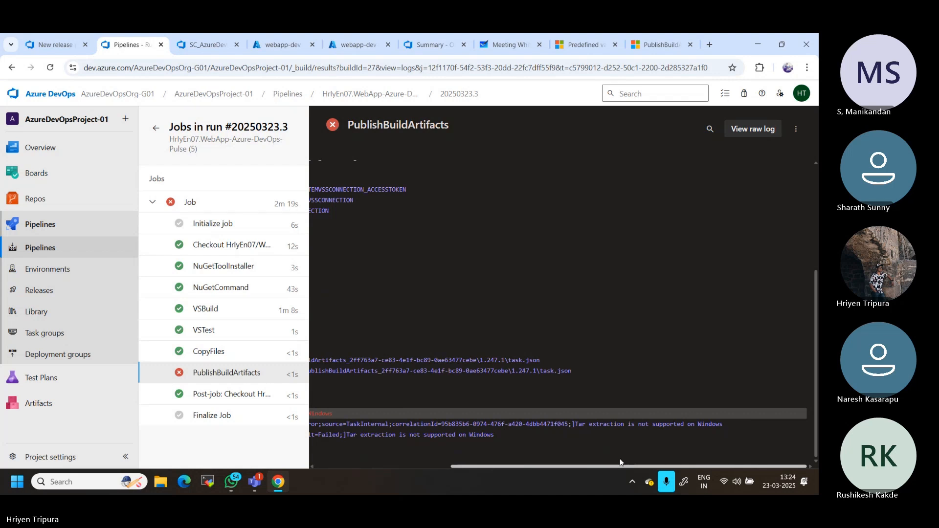
pyautogui.moveTo(626, 461); pyautogui.dragTo(444, 460)
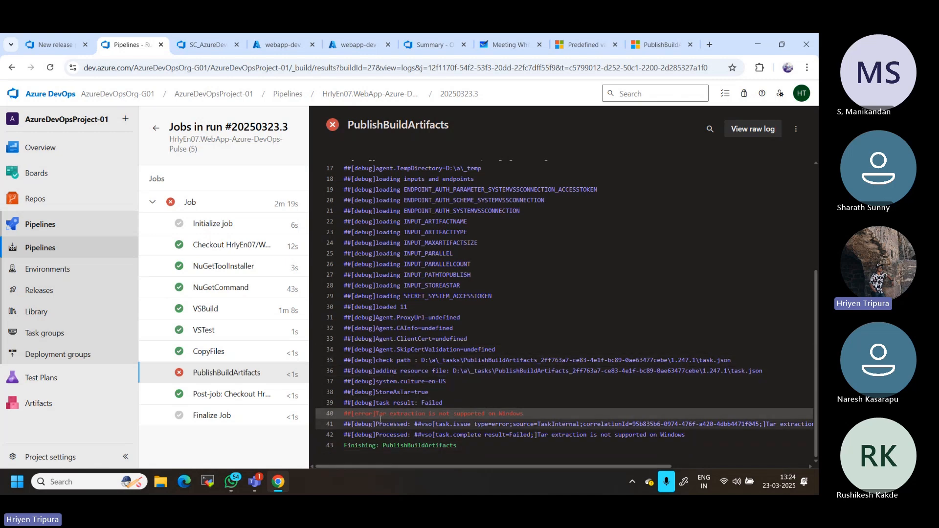
pyautogui.click(498, 414)
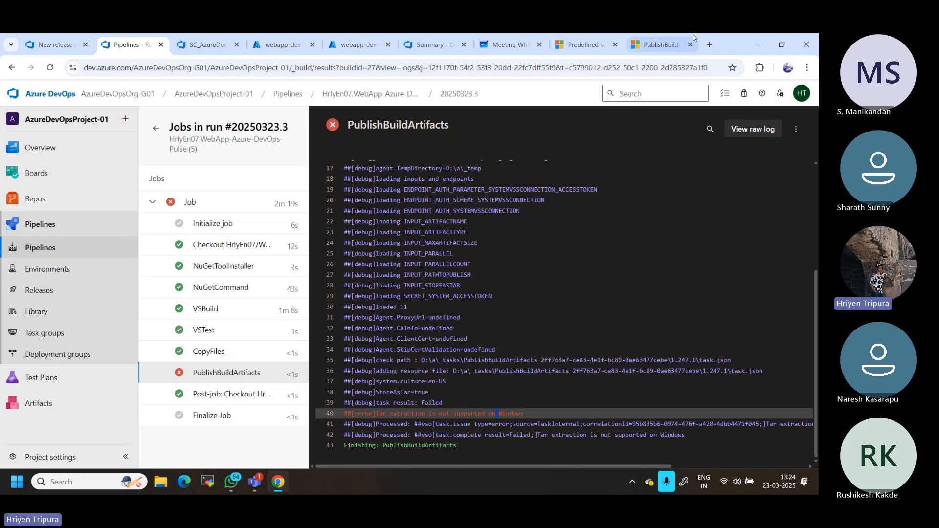
# - Consult the YAML syntax of the PublishBuildArtifacts@1 task in the Microsoft Learn documentation
pyautogui.click(653, 37)
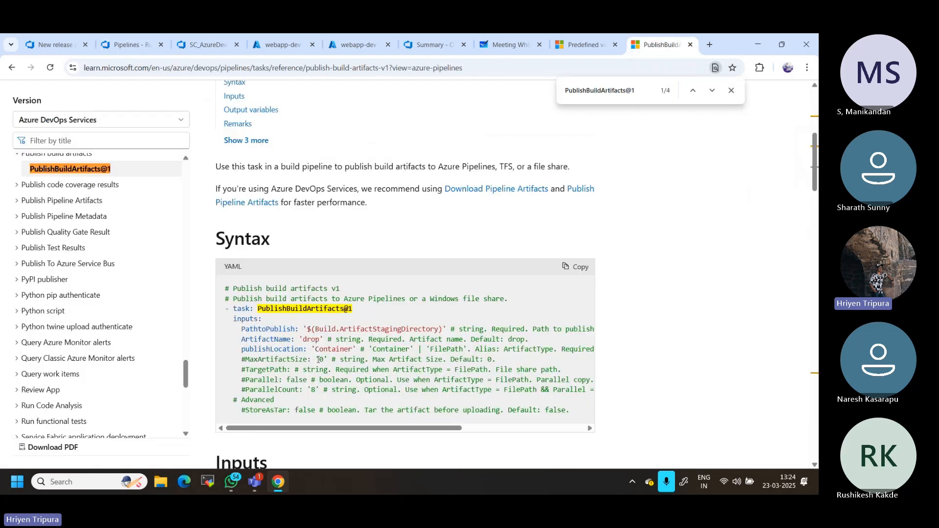
pyautogui.scroll(-1, 319, 359)
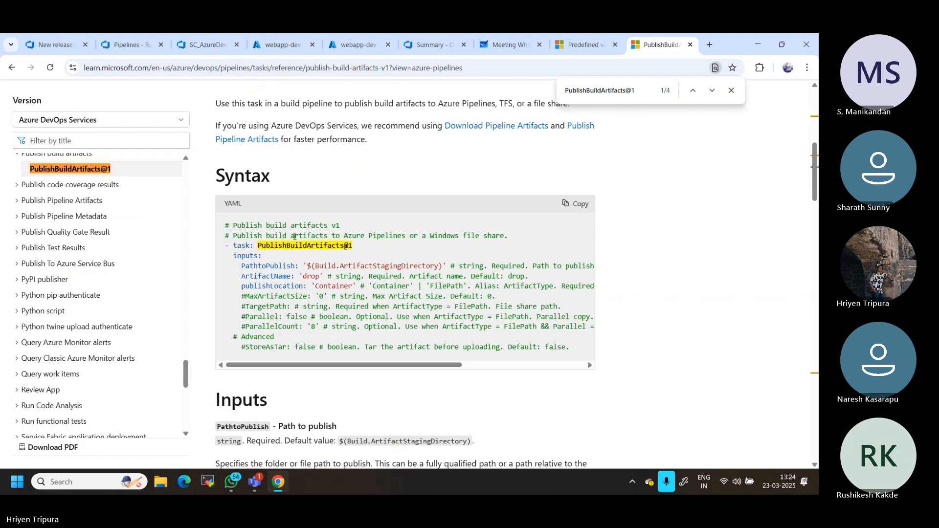
pyautogui.moveTo(258, 245); pyautogui.dragTo(358, 246)
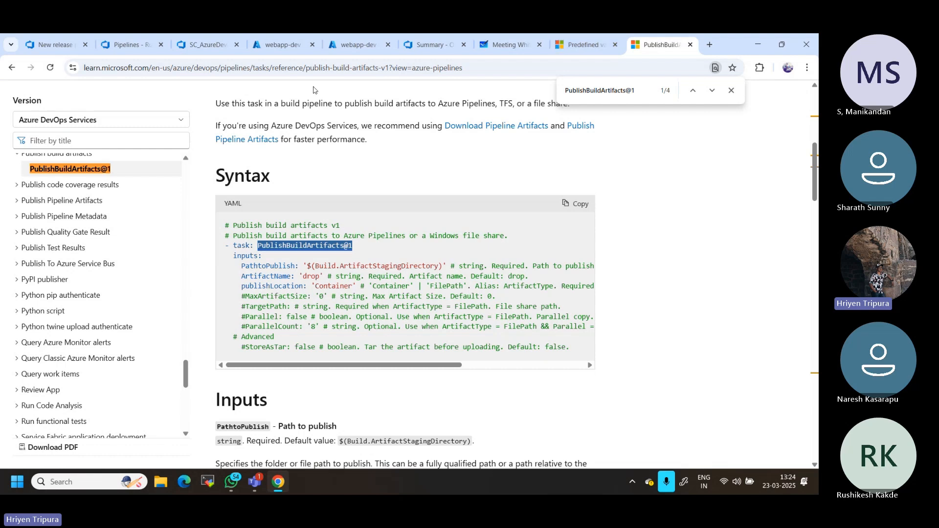
# - Re-examine the PublishBuildArtifacts log, including the full error lines and the task details at its beginning
pyautogui.click(129, 48)
pyautogui.click(127, 47)
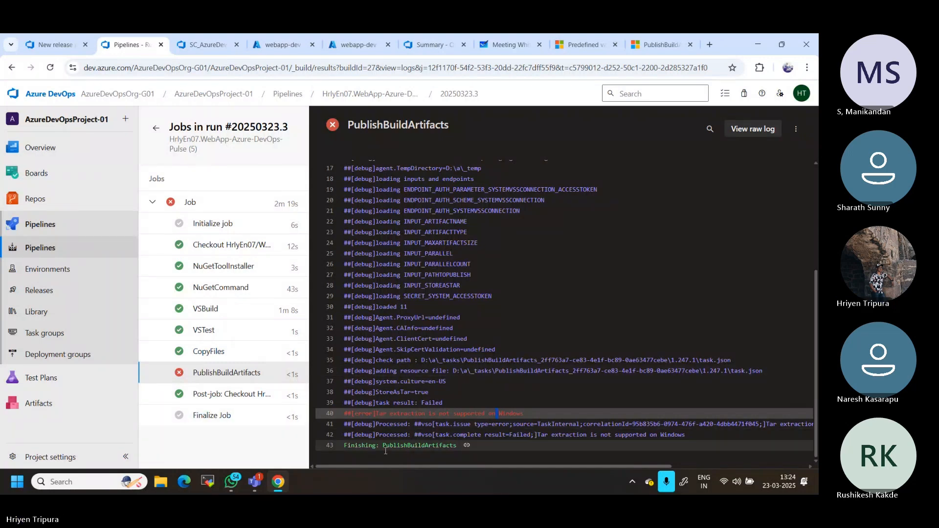
pyautogui.moveTo(344, 413); pyautogui.dragTo(524, 415)
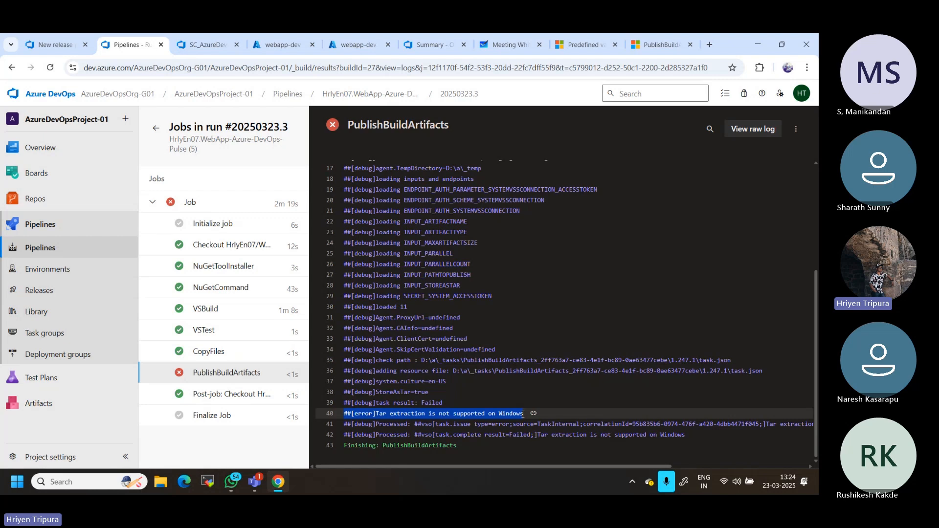
pyautogui.click(522, 393)
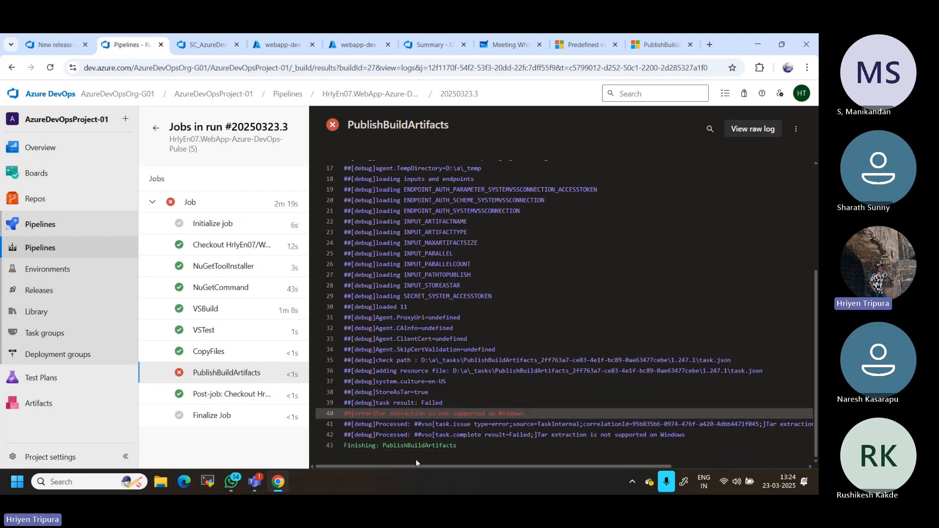
pyautogui.moveTo(417, 467)
pyautogui.mouseDown()
pyautogui.moveTo(559, 468)
pyautogui.moveTo(433, 467)
pyautogui.mouseUp()
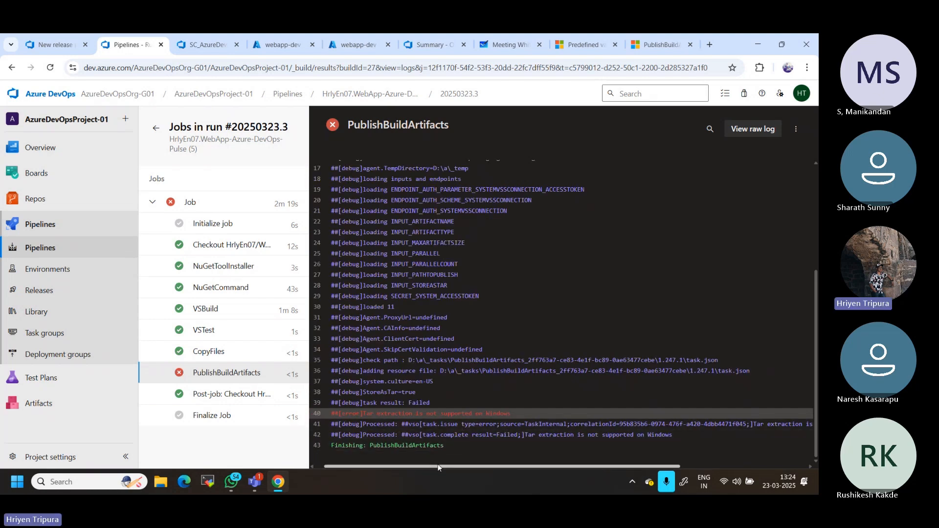
pyautogui.hscroll(2, 506, 460)
pyautogui.hscroll(2, 507, 460)
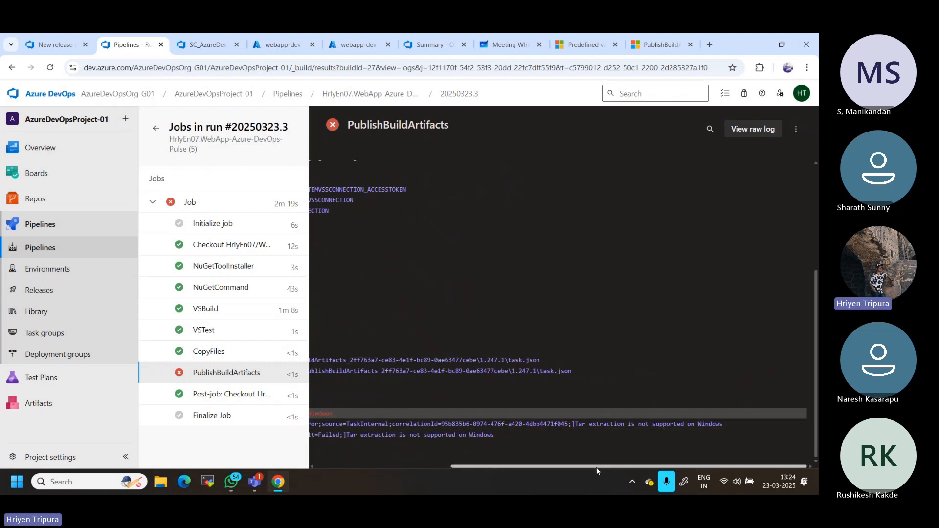
pyautogui.moveTo(590, 468); pyautogui.dragTo(422, 476)
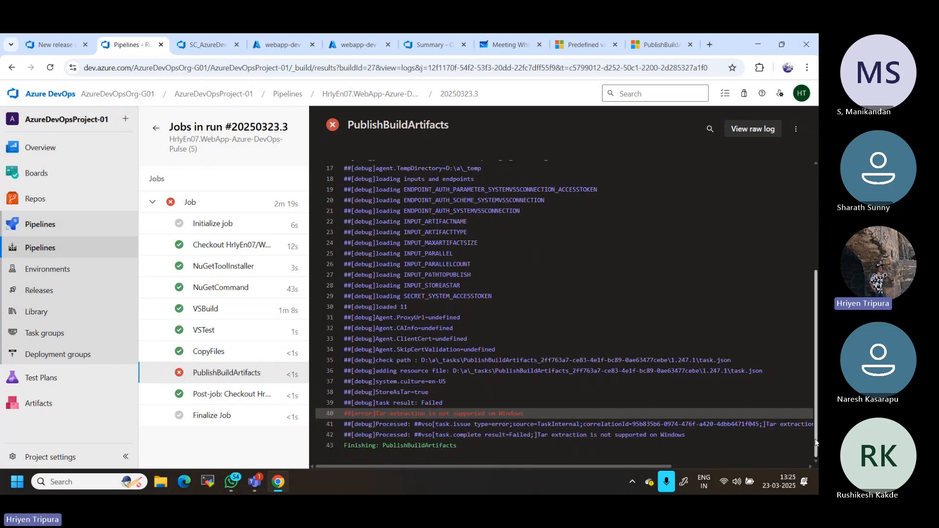
pyautogui.scroll(3, 815, 443)
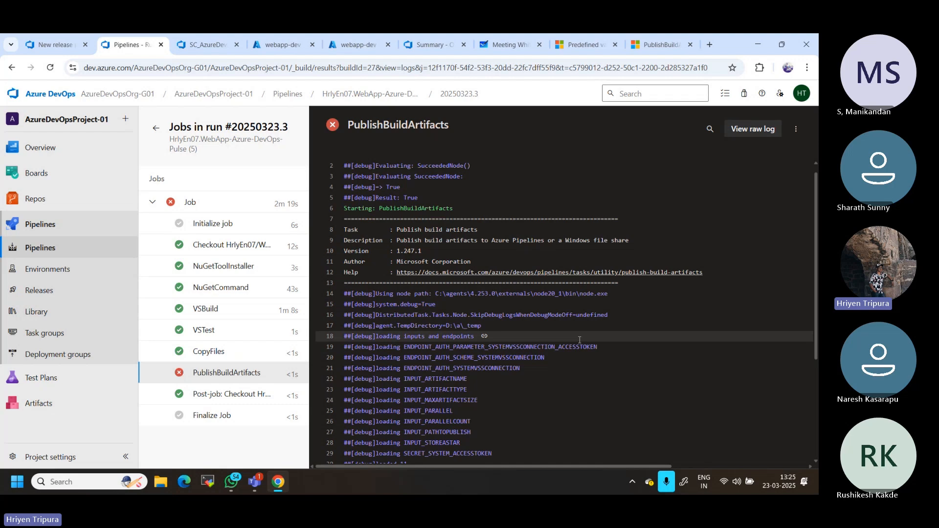
pyautogui.click(195, 51)
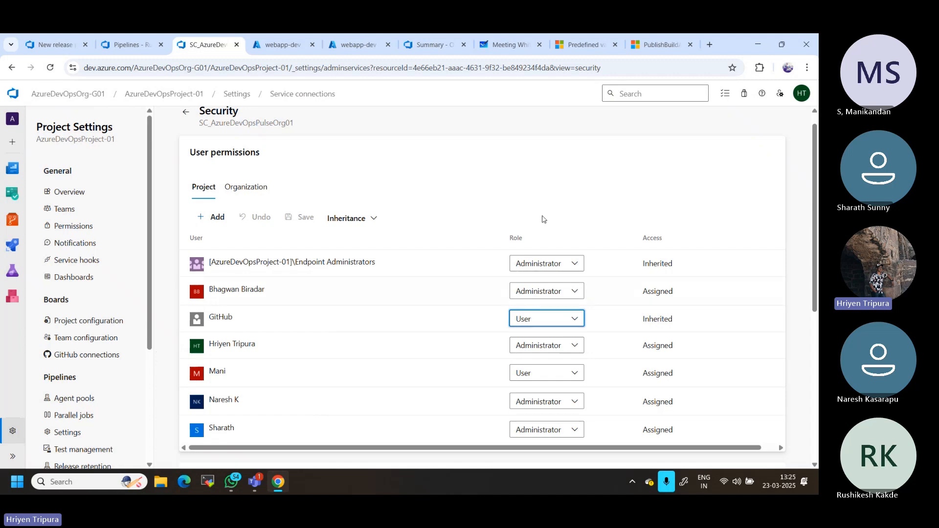
pyautogui.click(120, 43)
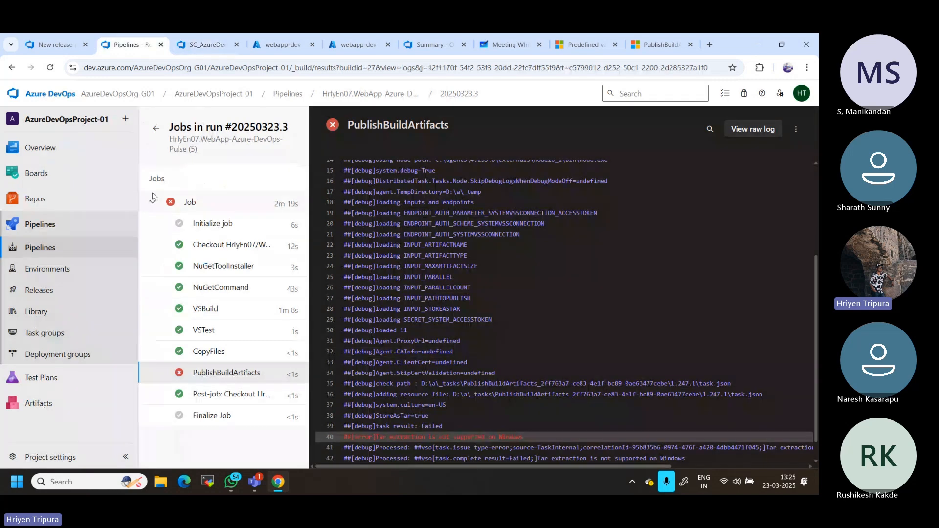
# - Open the failed run's pipeline for editing and go to the PublishBuildArtifacts@1 task in azure-pipelines-7.yml
pyautogui.click(155, 129)
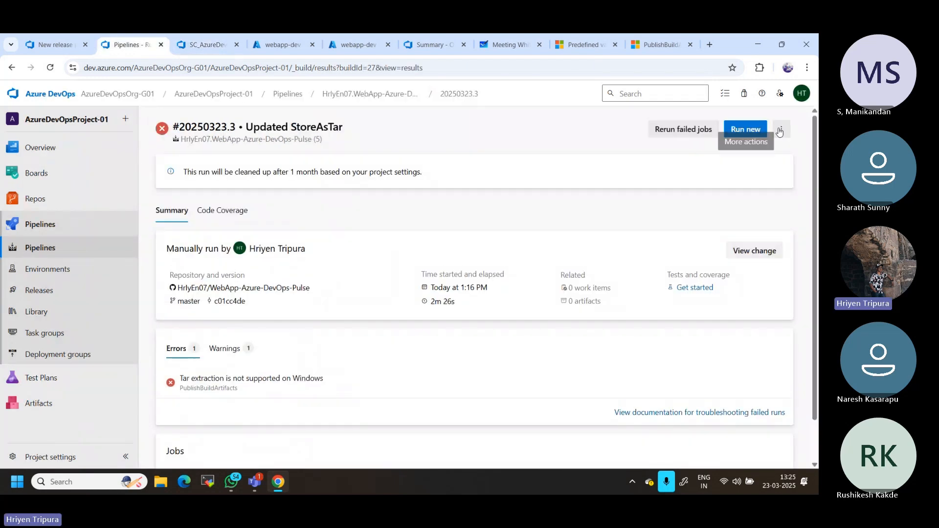
pyautogui.click(781, 130)
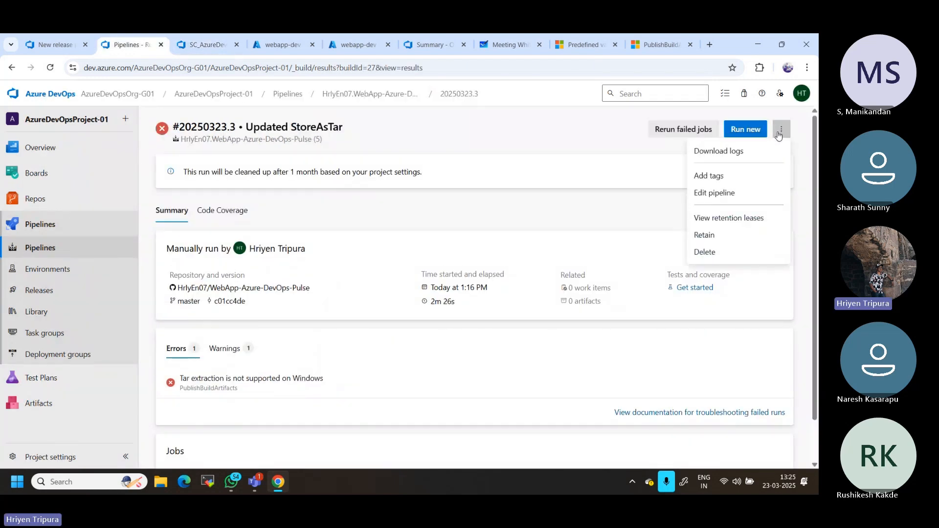
pyautogui.click(705, 192)
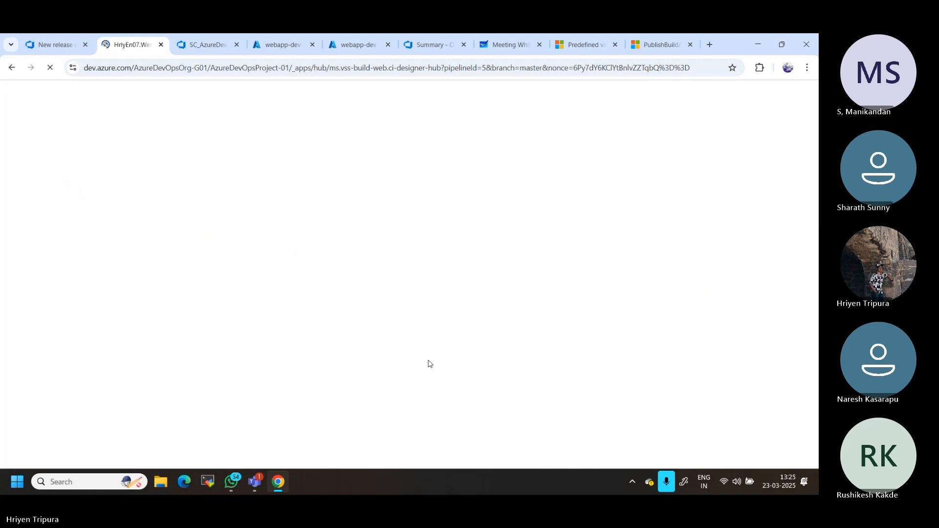
pyautogui.scroll(-1, 612, 247)
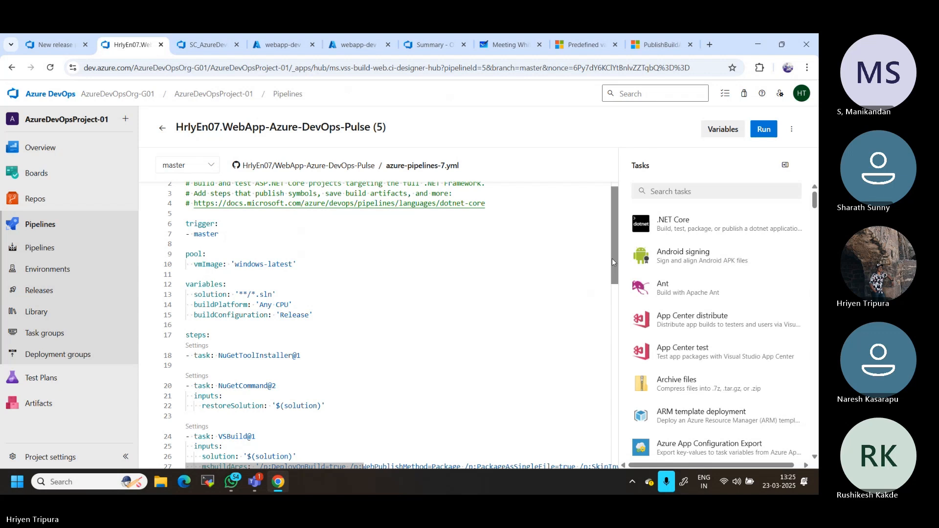
pyautogui.scroll(-10, 612, 259)
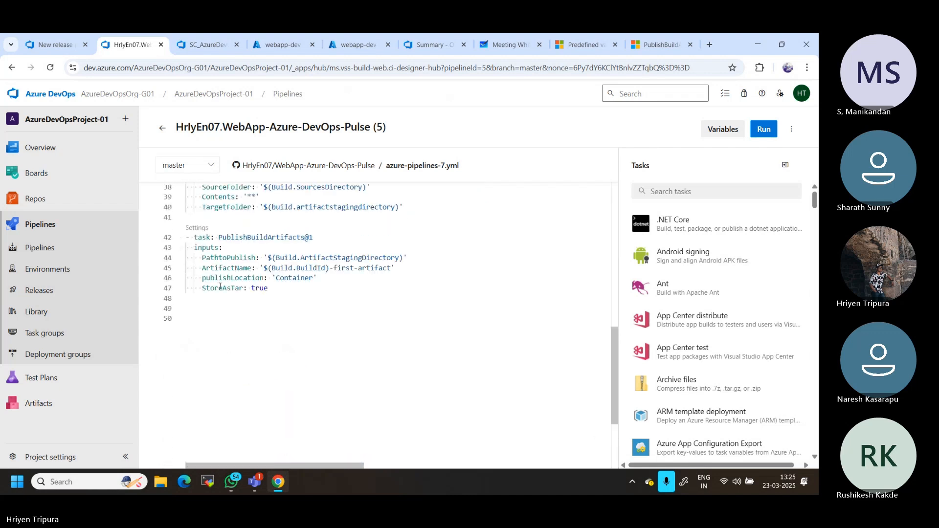
pyautogui.click(196, 228)
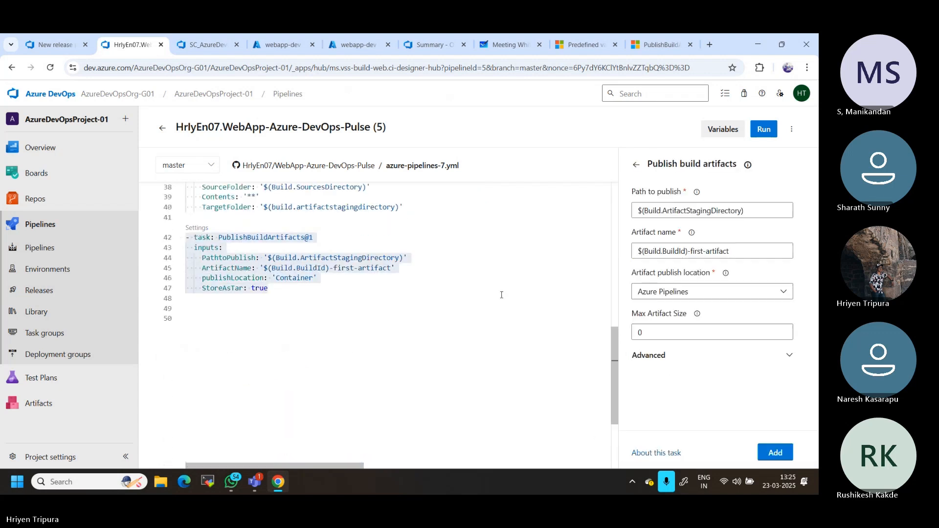
pyautogui.click(668, 357)
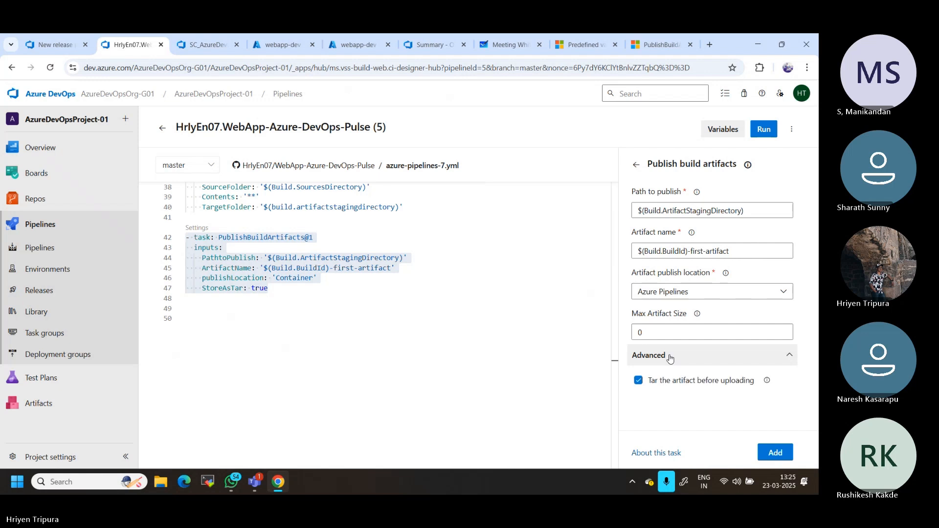
pyautogui.click(639, 381)
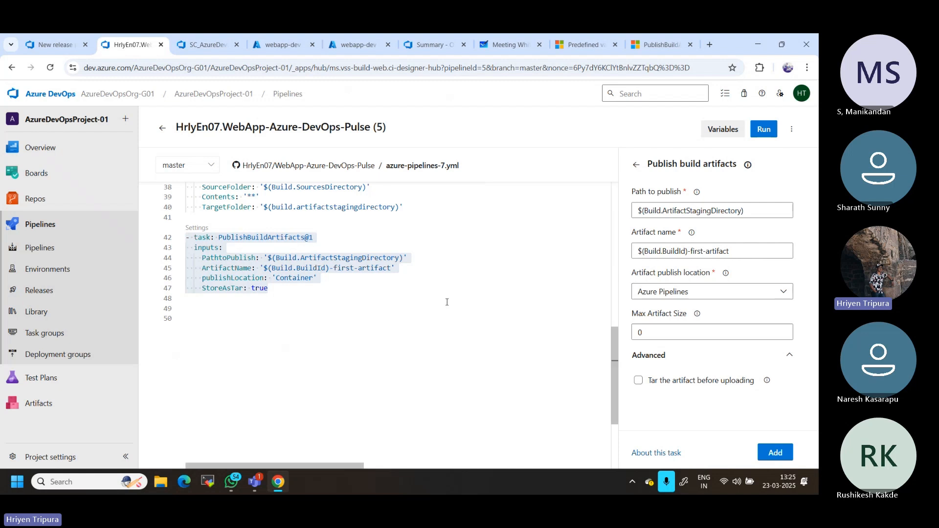
pyautogui.click(385, 357)
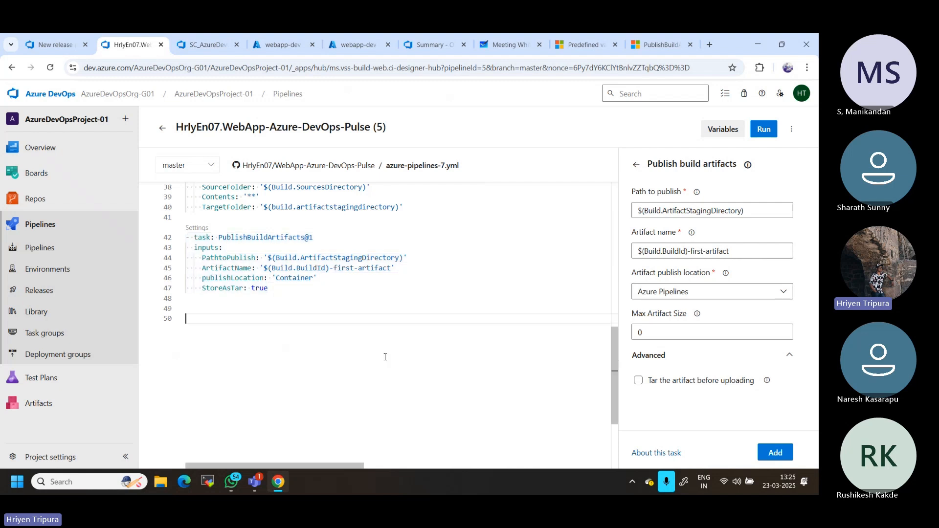
pyautogui.doubleClick(264, 289)
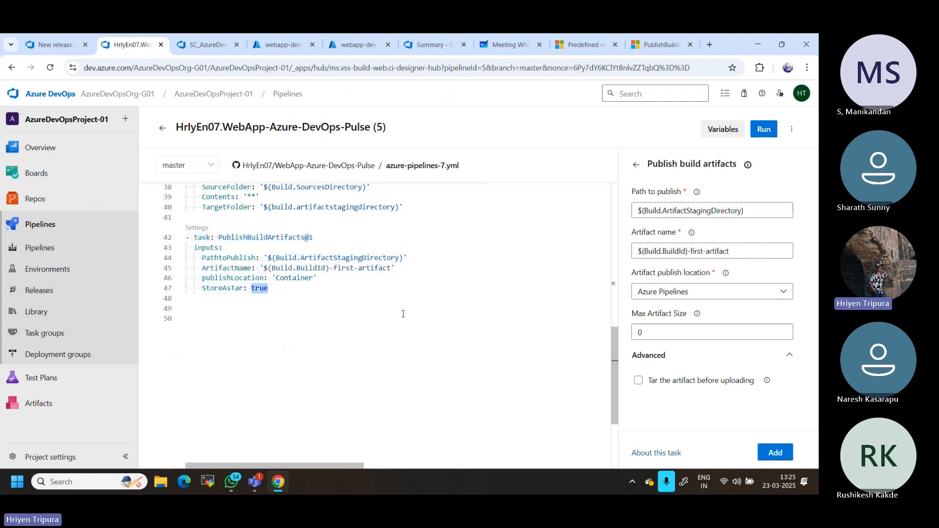
pyautogui.click(636, 168)
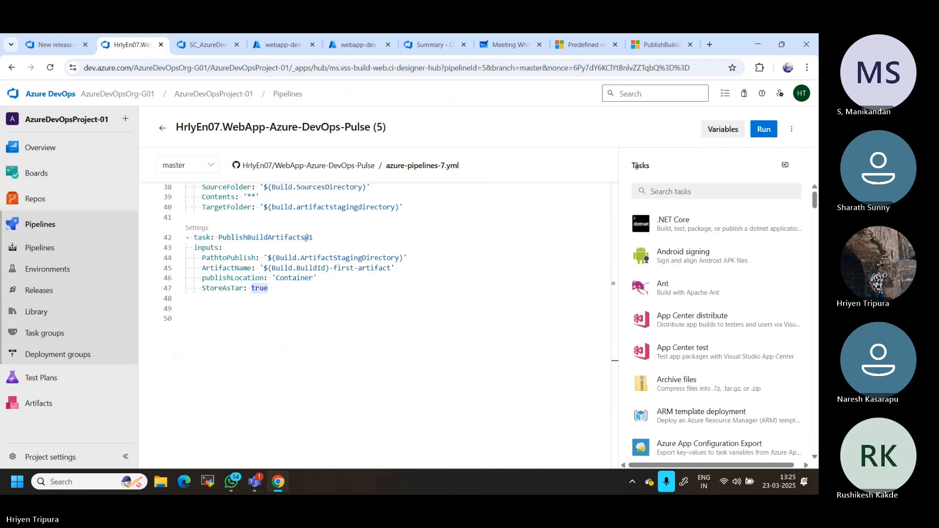
# - Set StoreAsTar to false in the PublishBuildArtifacts@1 task of azure-pipelines-7.yml
pyautogui.click(357, 294)
pyautogui.scroll(3, 357, 294)
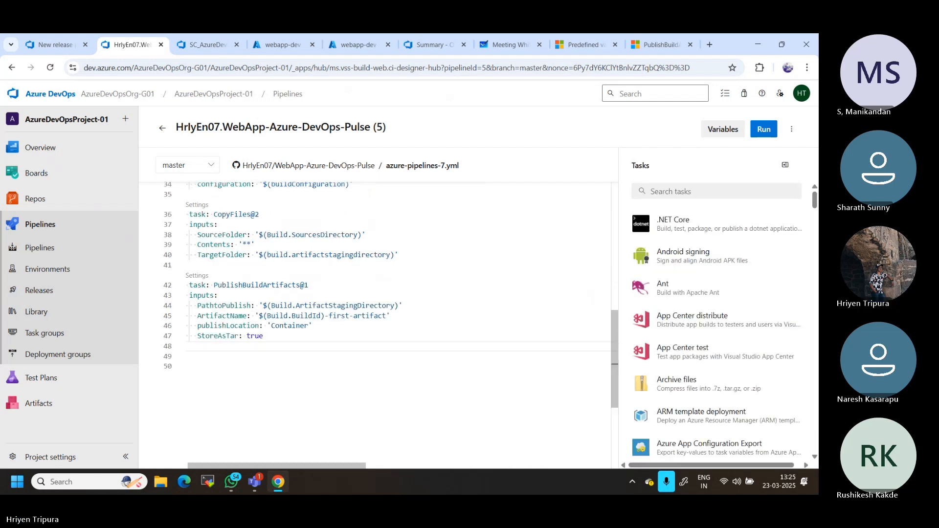
pyautogui.scroll(-1, 254, 371)
pyautogui.click(254, 371)
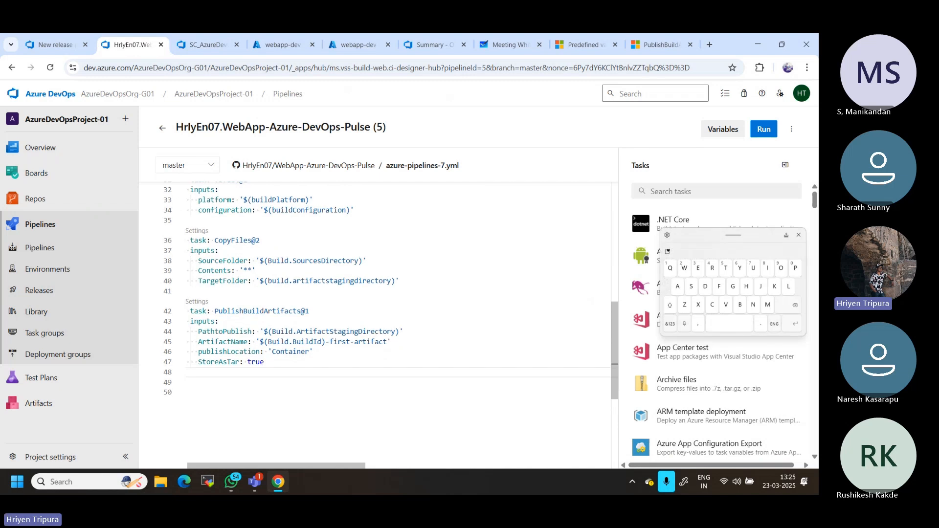
pyautogui.doubleClick(258, 361)
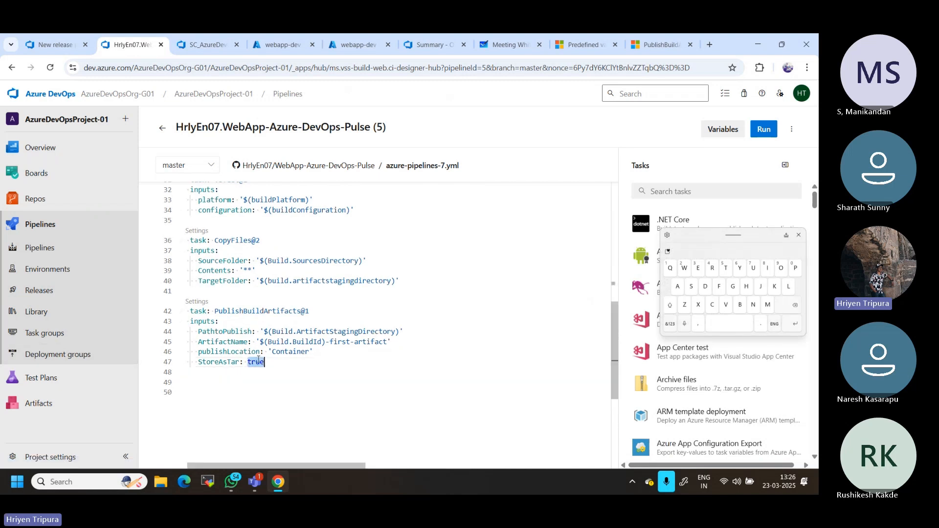
pyautogui.write('false')
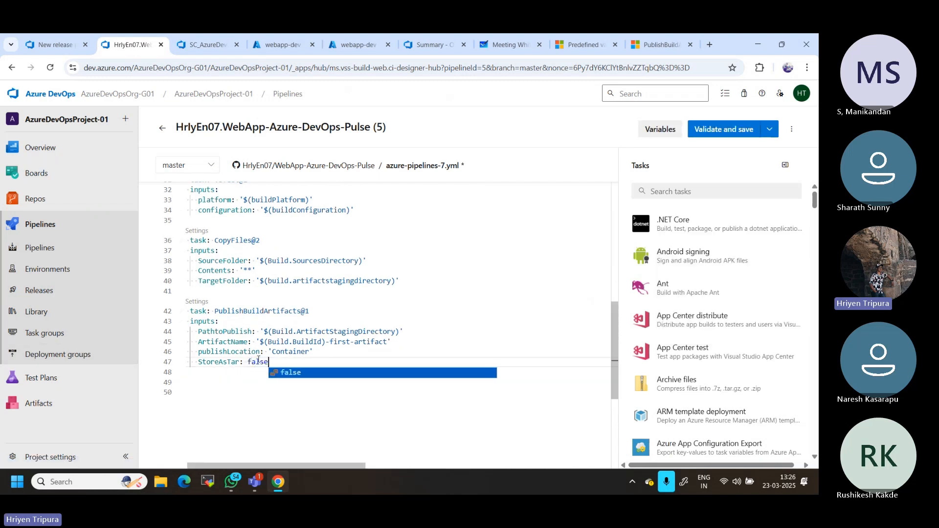
pyautogui.moveTo(435, 304); pyautogui.dragTo(436, 306)
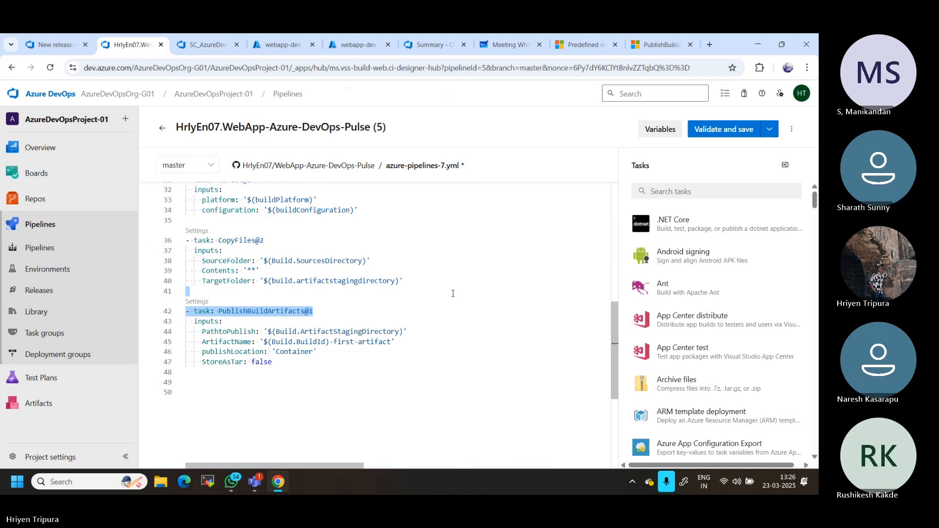
# - Validate and save azure-pipelines-7.yml with the default commit message, and run the pipeline manually
pyautogui.click(724, 129)
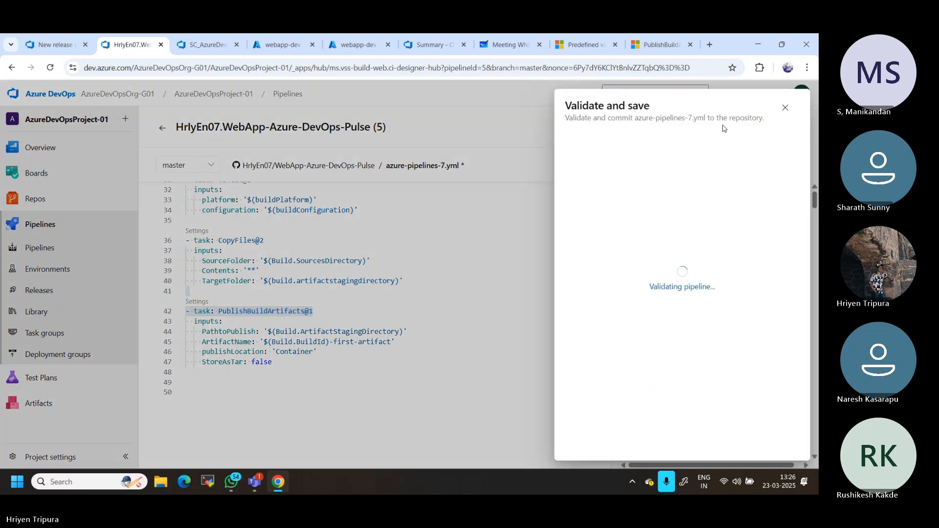
pyautogui.click(790, 443)
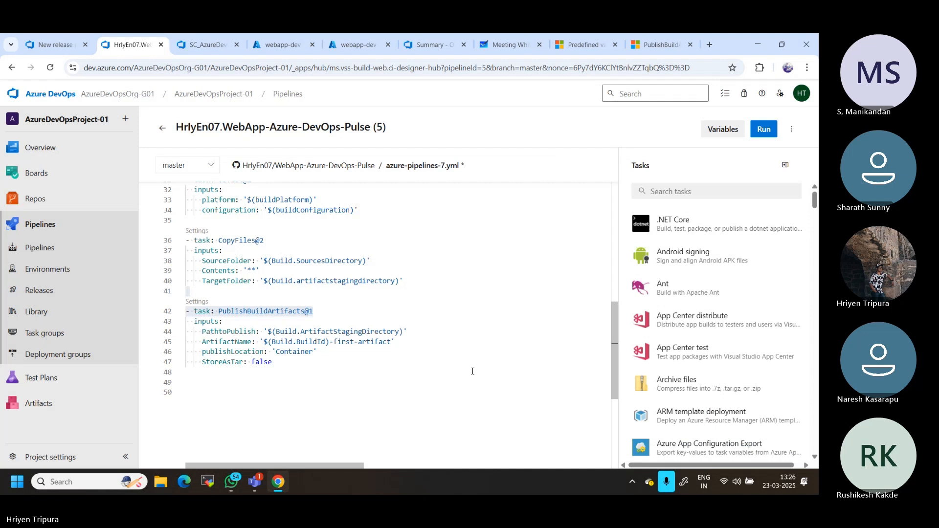
pyautogui.click(762, 129)
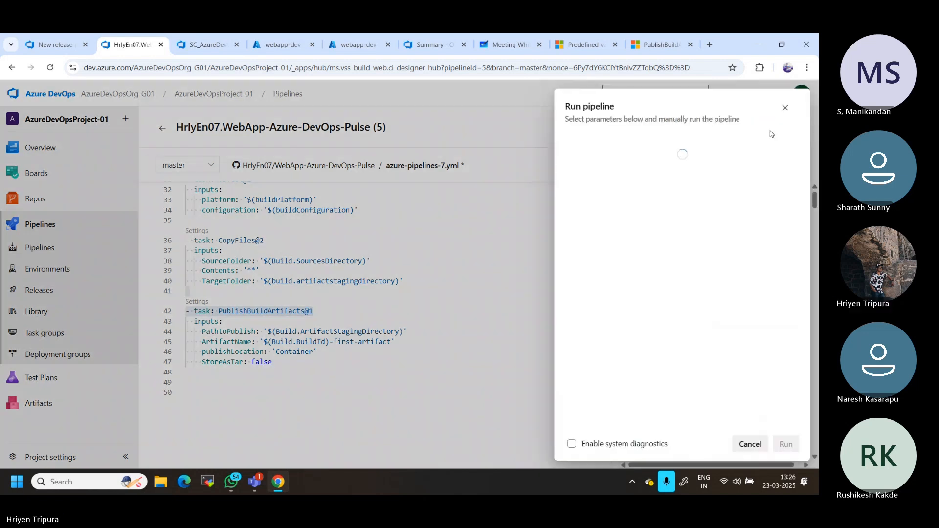
pyautogui.click(782, 443)
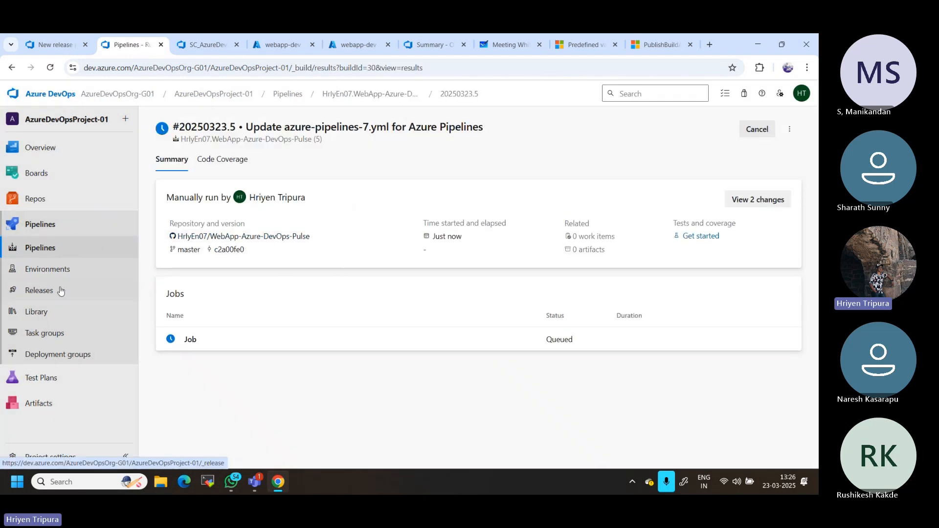
# - Open the release pipeline behind Release-1 for editing and review the settings of its linked build artifact
pyautogui.click(37, 292)
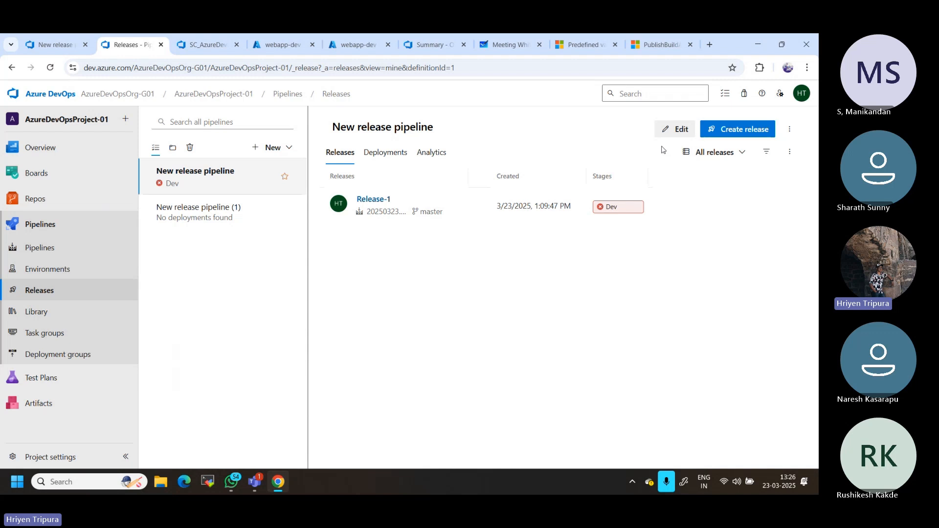
pyautogui.click(374, 200)
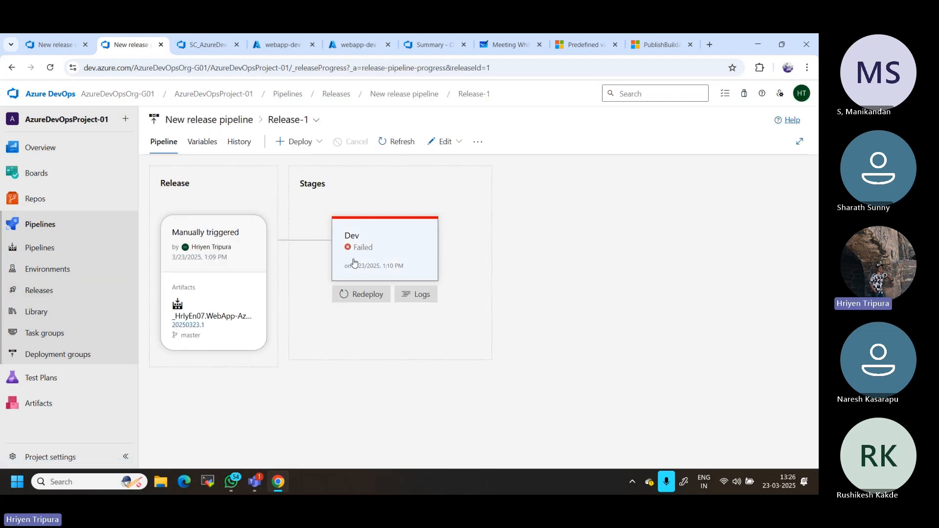
pyautogui.click(449, 146)
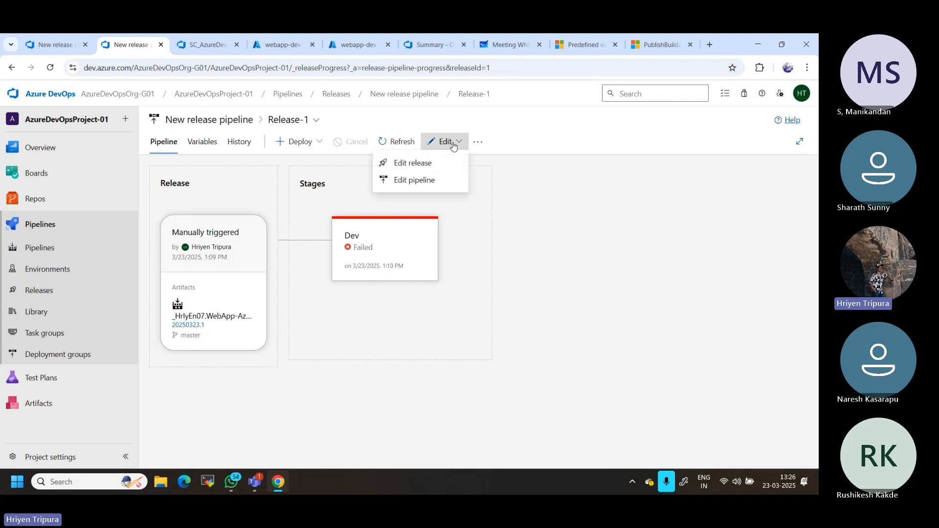
pyautogui.click(407, 181)
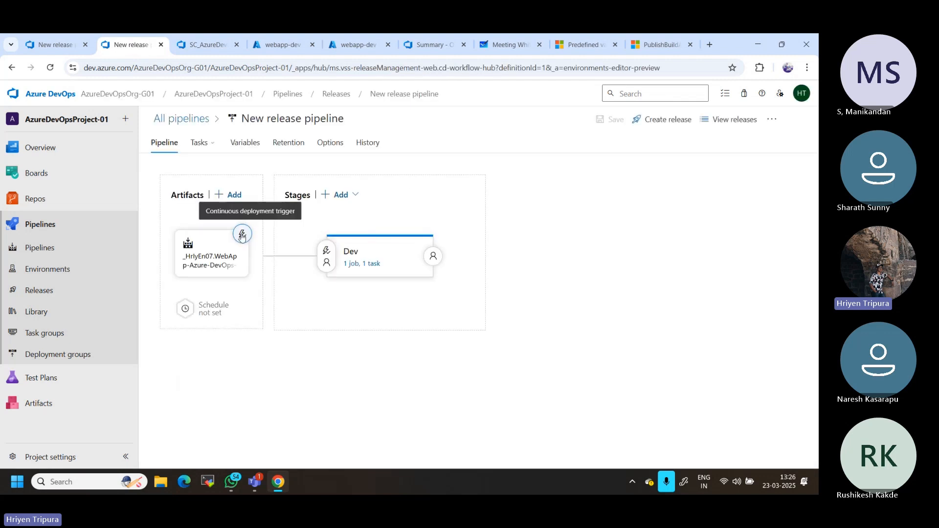
pyautogui.click(201, 257)
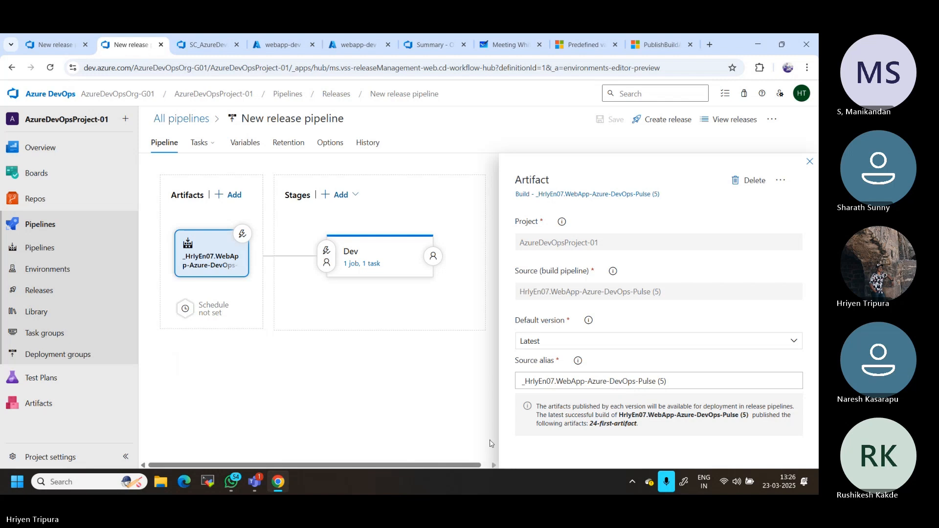
pyautogui.click(810, 162)
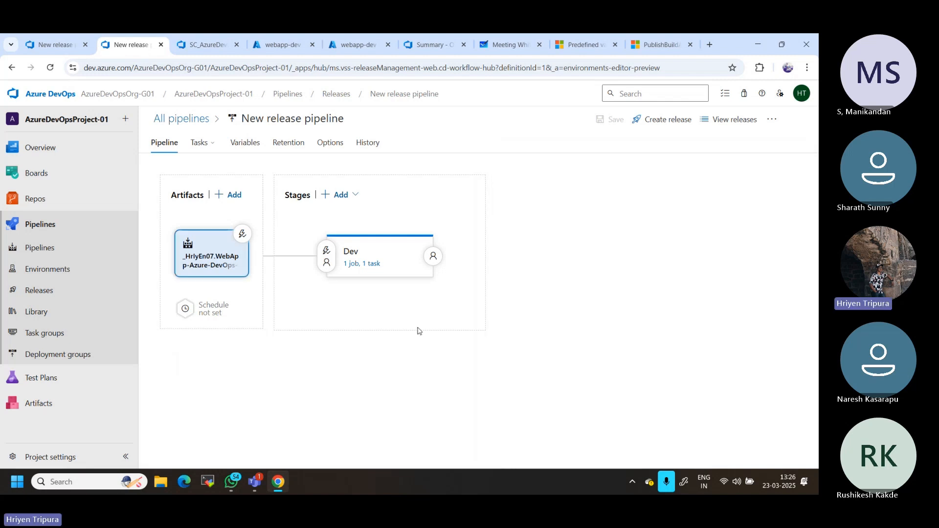
# - Open the Deploy to Azure WebApp task of the Dev stage and go to its package or folder setting
pyautogui.click(351, 258)
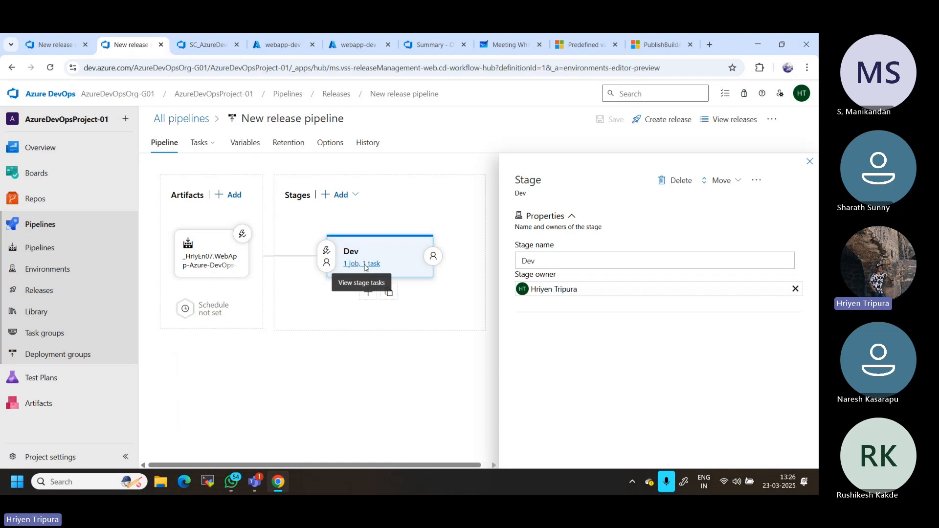
pyautogui.click(368, 264)
pyautogui.click(266, 241)
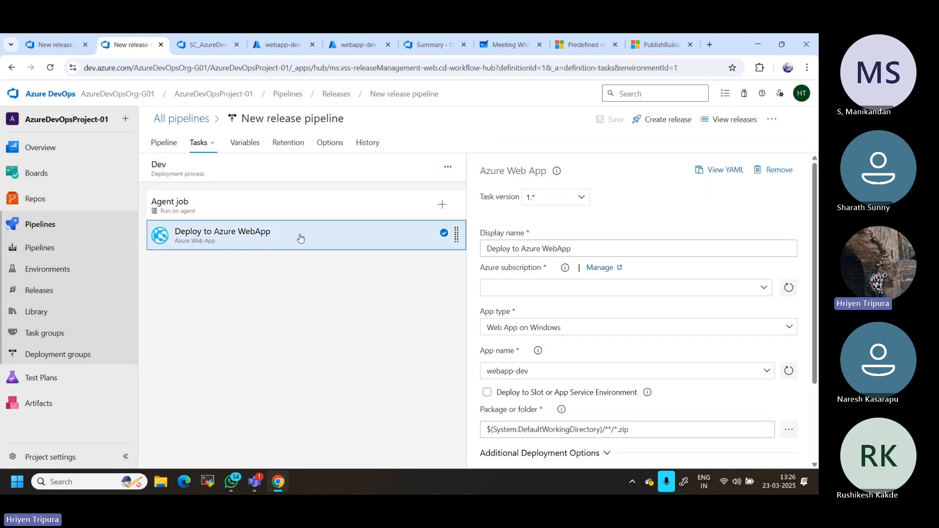
pyautogui.scroll(-2, 628, 368)
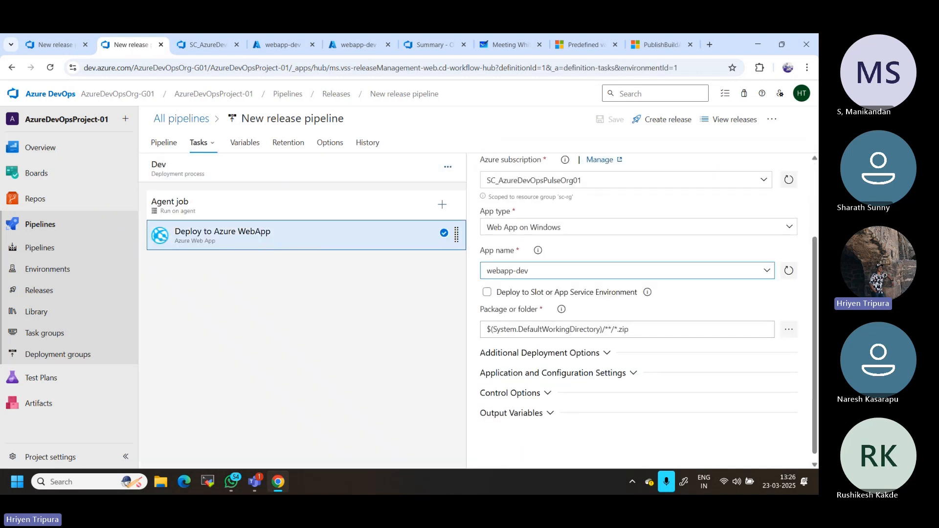
pyautogui.click(655, 329)
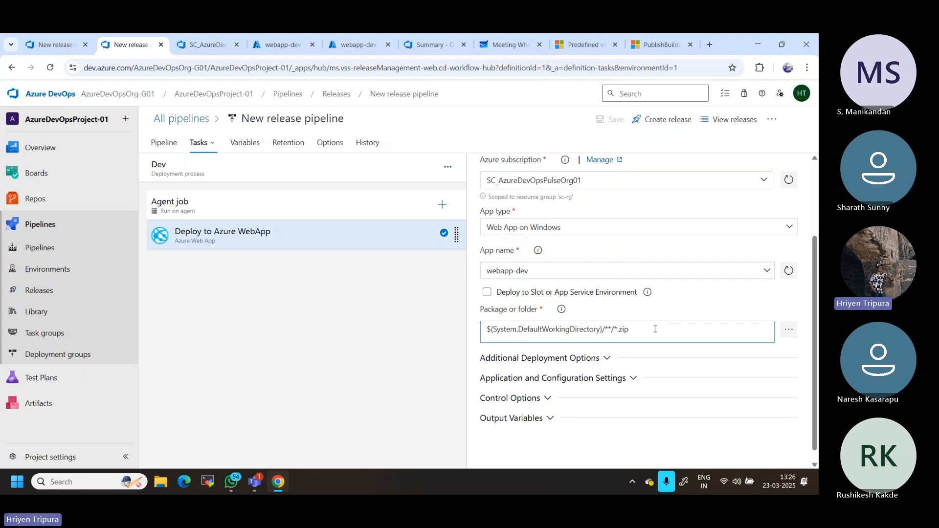
# - Set the deployment package to the root folder of the linked WebApp-Azure-DevOps-Pulse (5) build and save the release pipeline without a comment
pyautogui.click(794, 332)
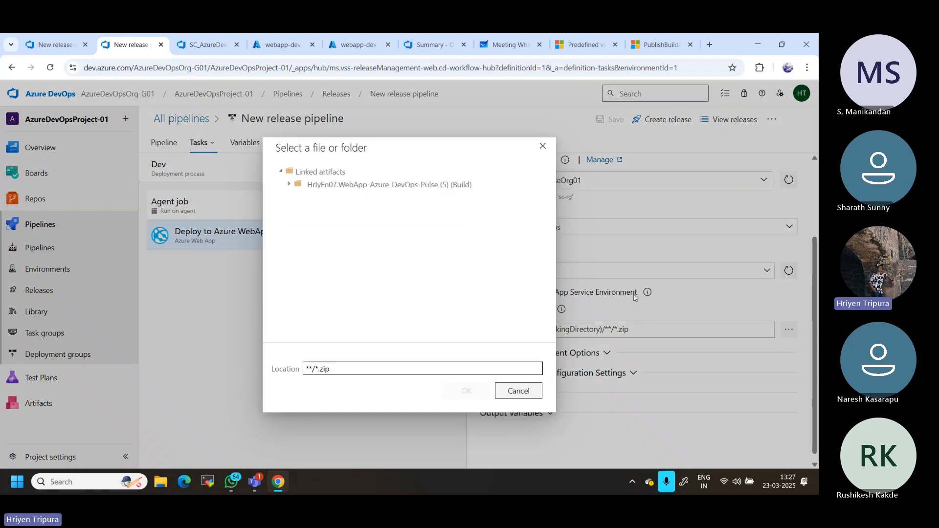
pyautogui.click(289, 185)
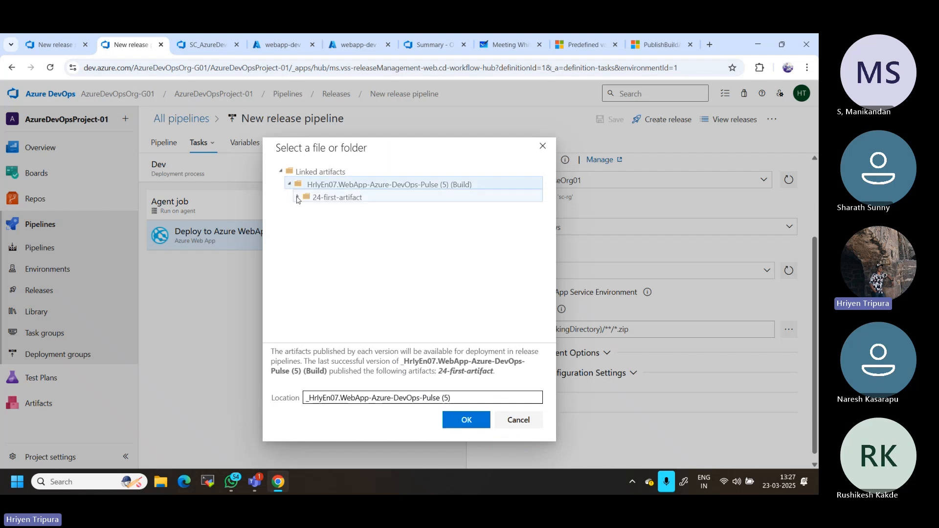
pyautogui.click(297, 198)
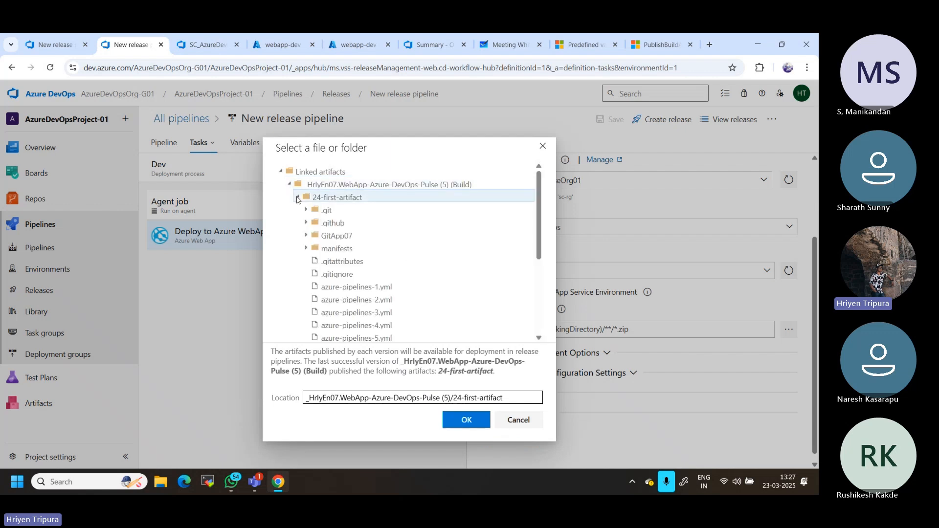
pyautogui.click(297, 197)
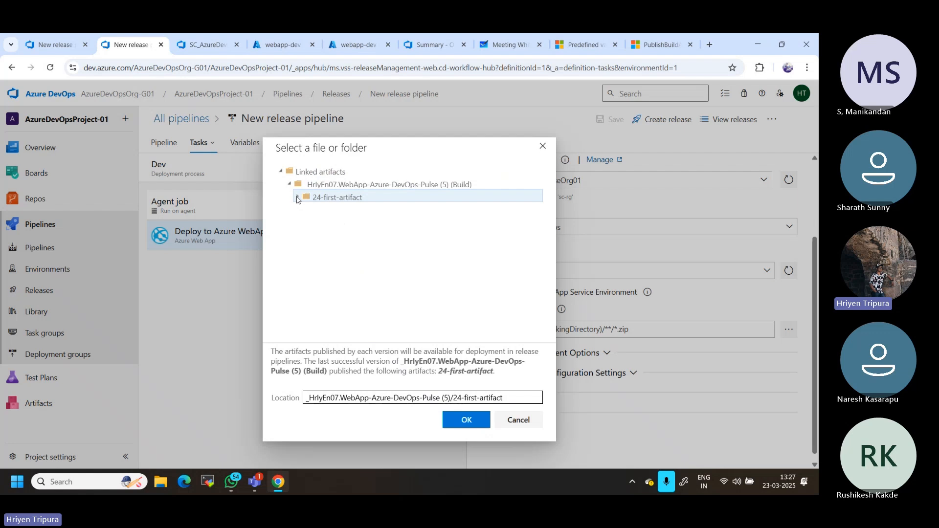
pyautogui.click(332, 188)
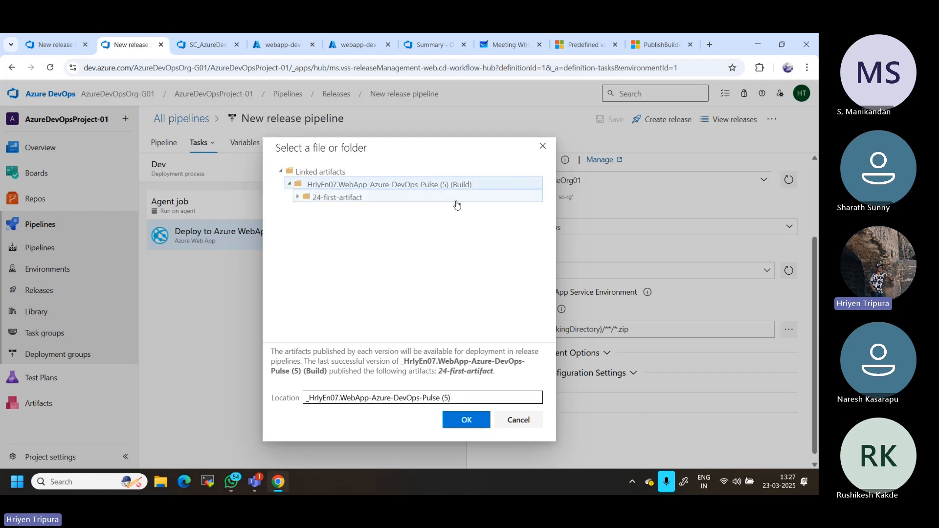
pyautogui.click(465, 421)
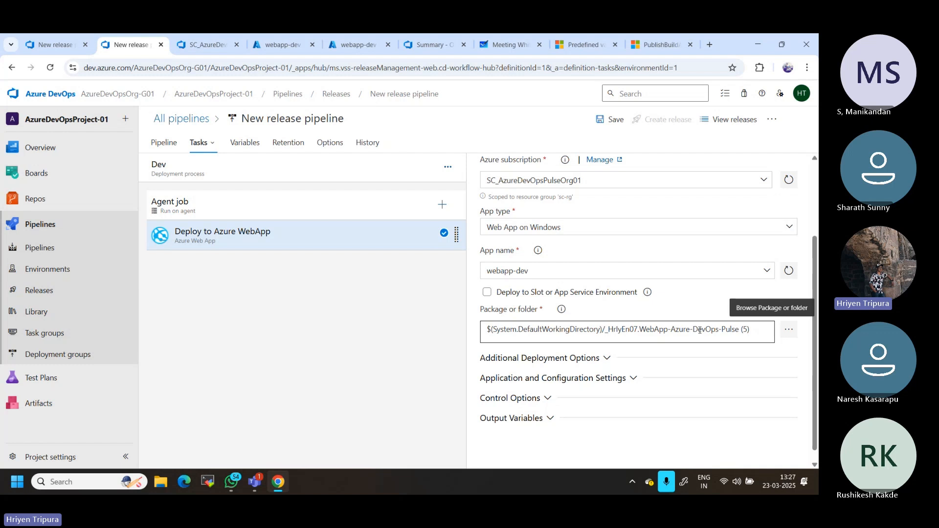
pyautogui.click(754, 329)
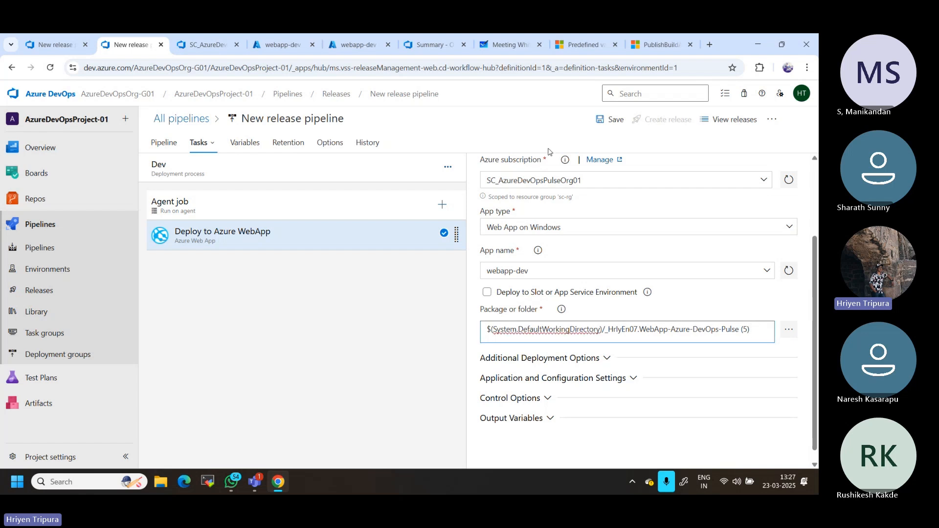
pyautogui.click(612, 122)
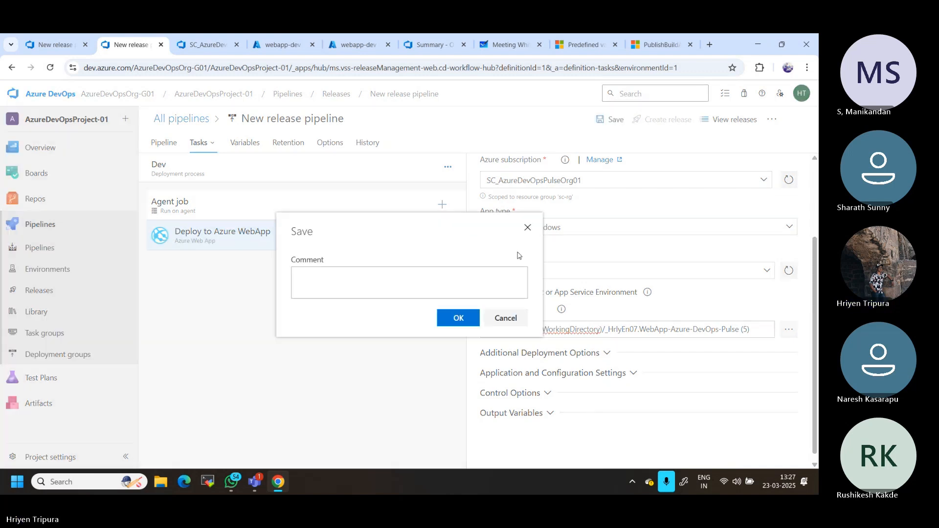
pyautogui.click(459, 319)
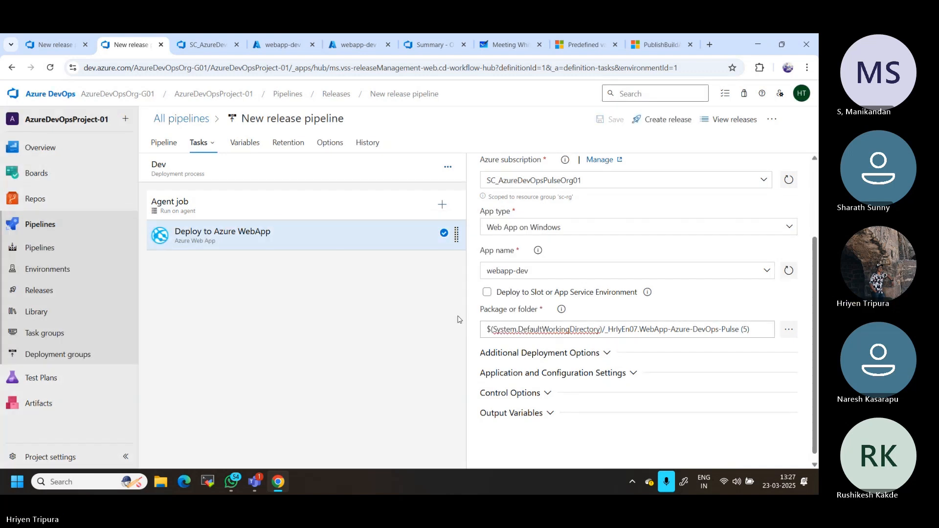
pyautogui.click(197, 52)
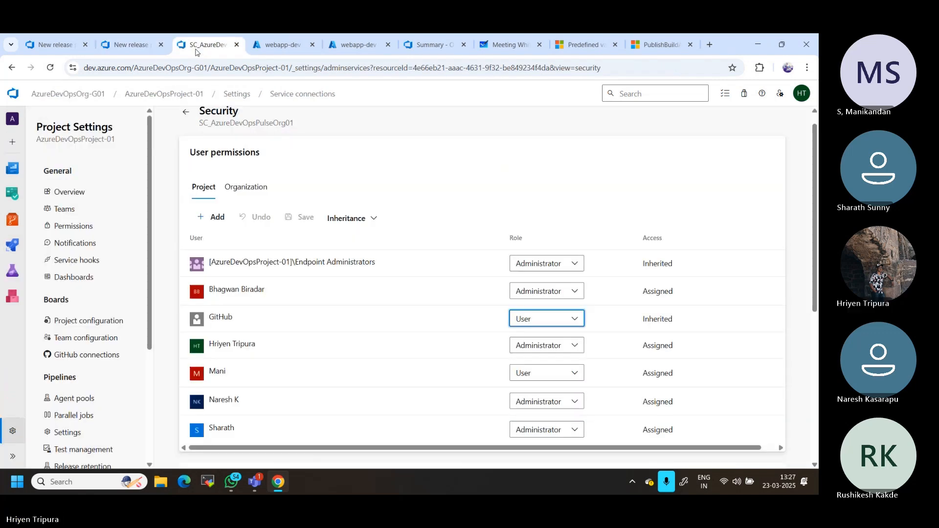
pyautogui.click(269, 52)
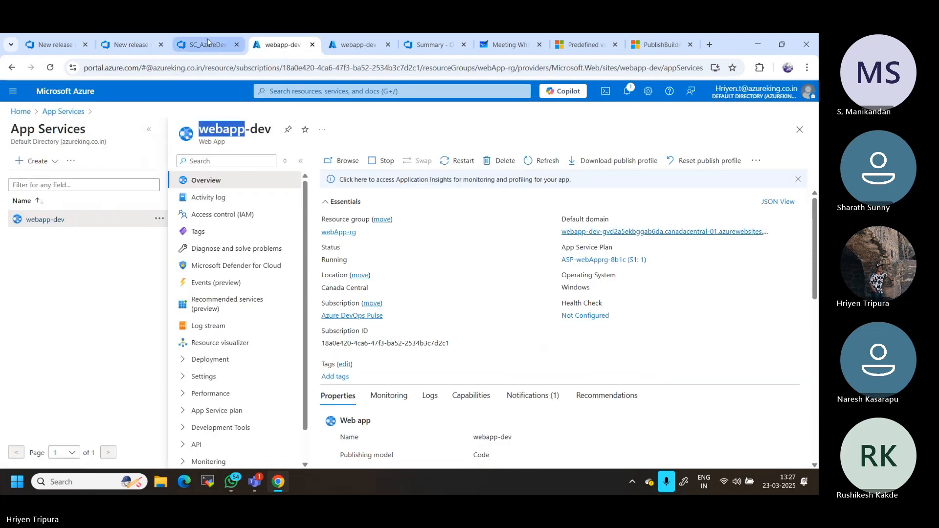
pyautogui.click(194, 52)
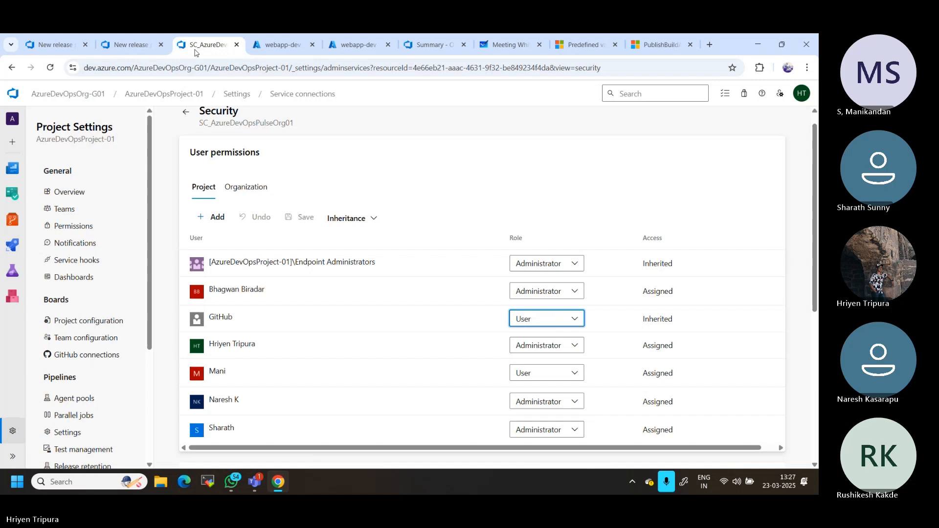
pyautogui.click(128, 45)
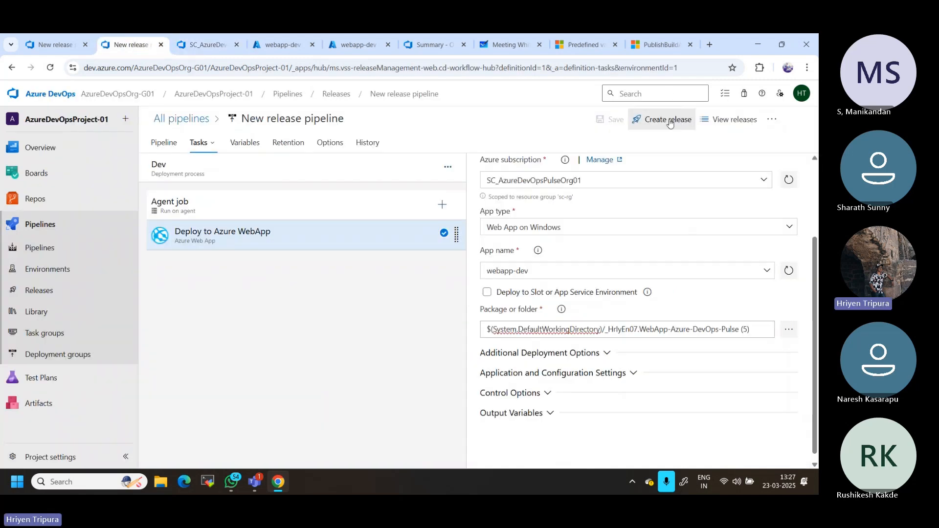
# - Create a new release from build version 20250323.1 with the description "Updated absolute path", and open the created release
pyautogui.scroll(3, 636, 313)
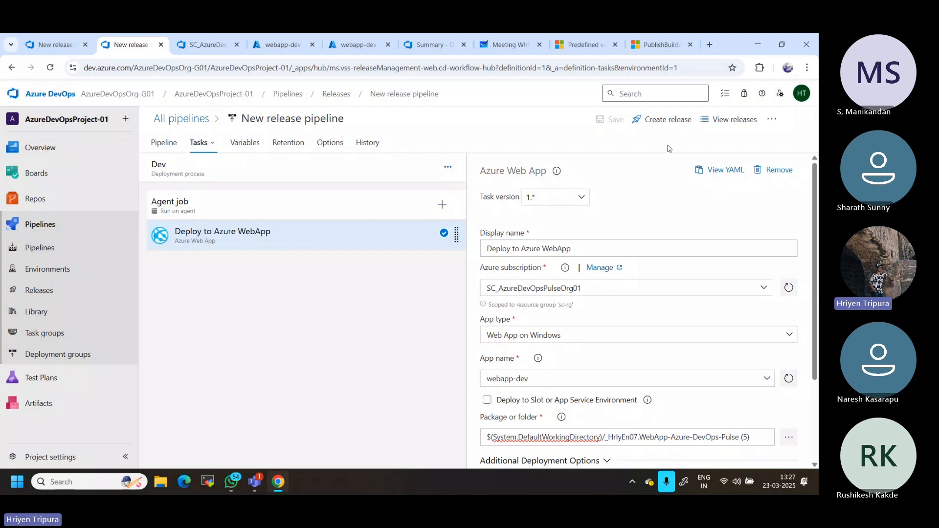
pyautogui.click(666, 120)
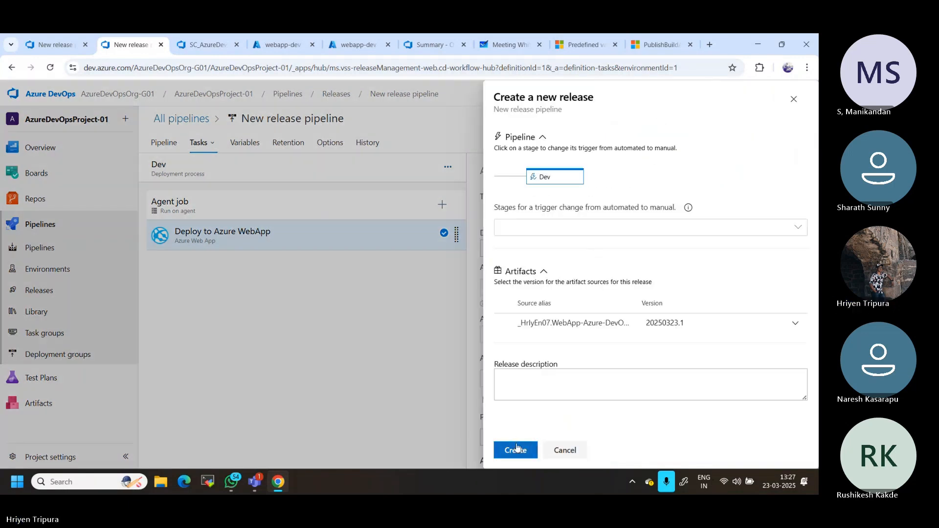
pyautogui.click(526, 387)
pyautogui.write('Updated')
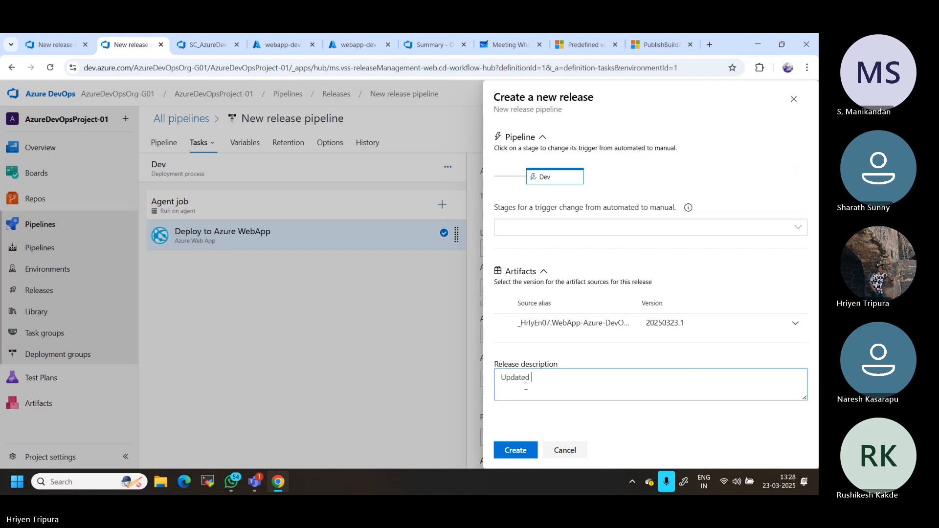
pyautogui.write(' abs')
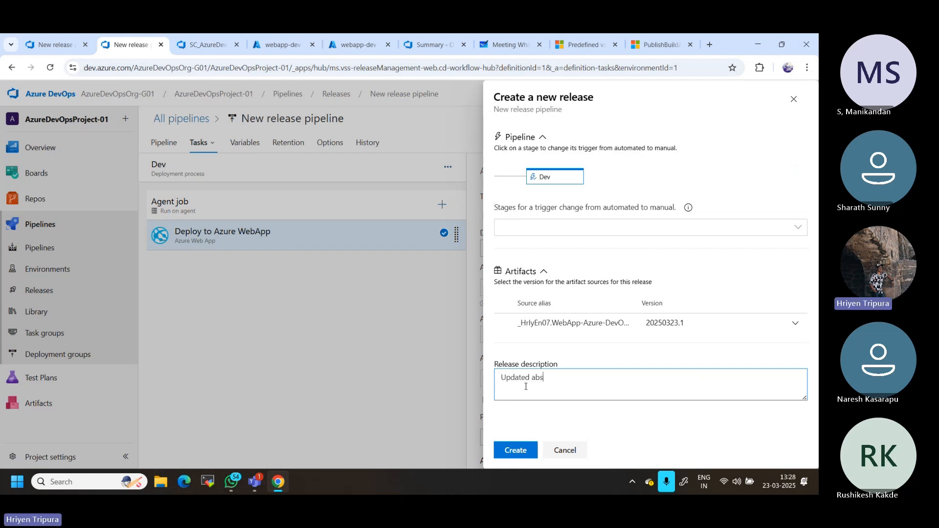
pyautogui.write('oluate path')
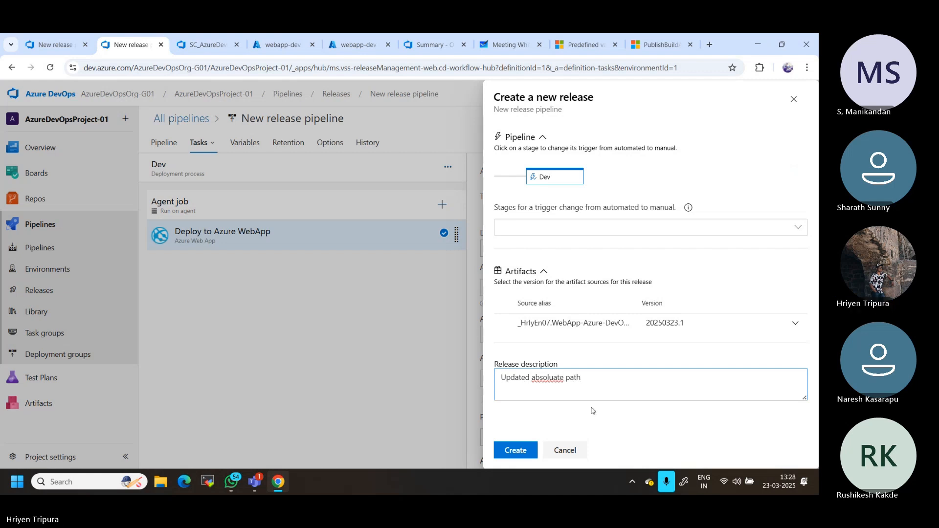
pyautogui.rightClick(550, 378)
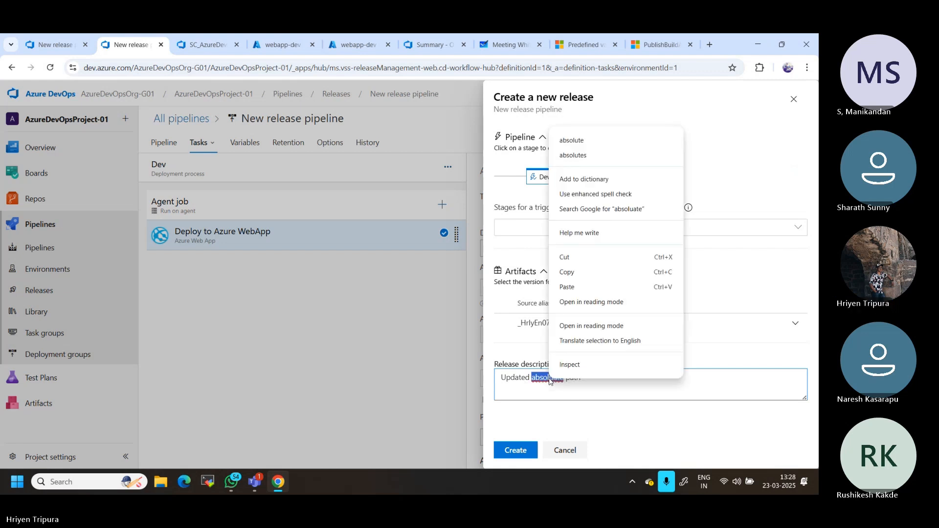
pyautogui.click(572, 141)
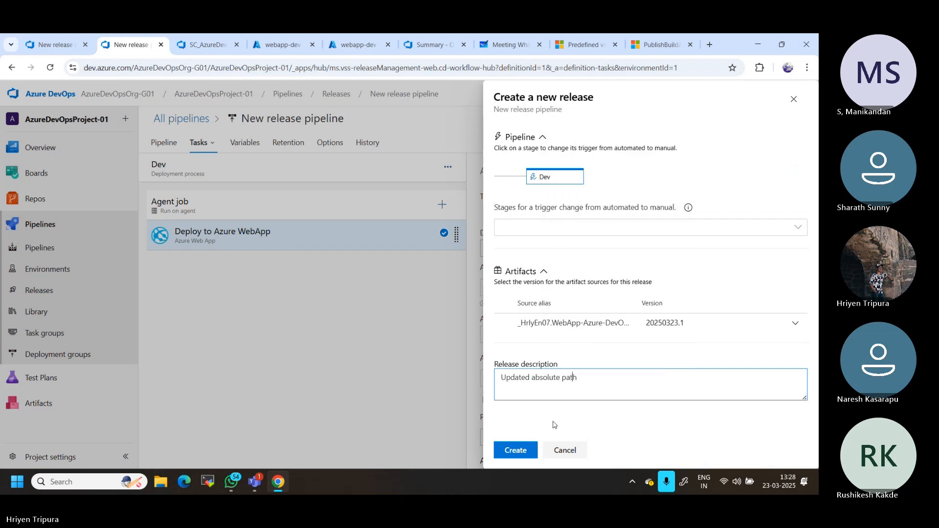
pyautogui.click(516, 451)
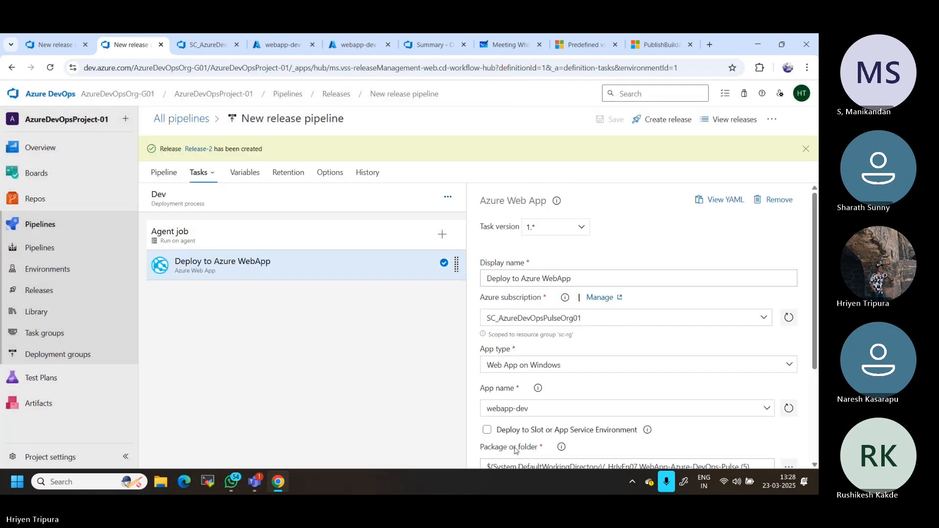
pyautogui.click(197, 150)
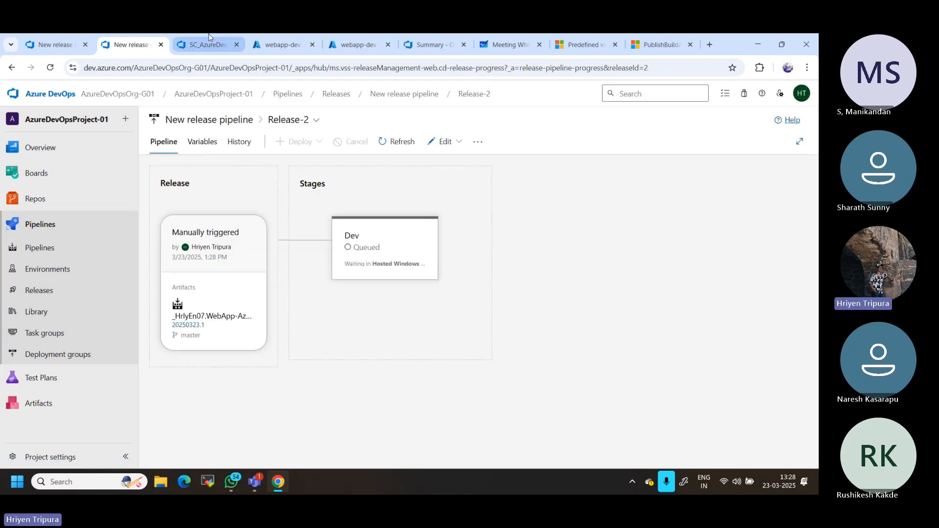
pyautogui.click(201, 46)
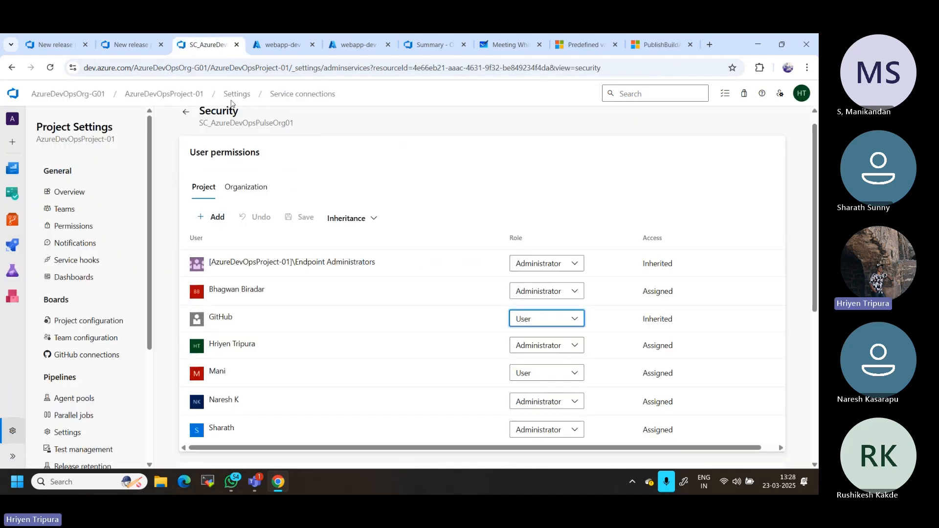
pyautogui.click(269, 50)
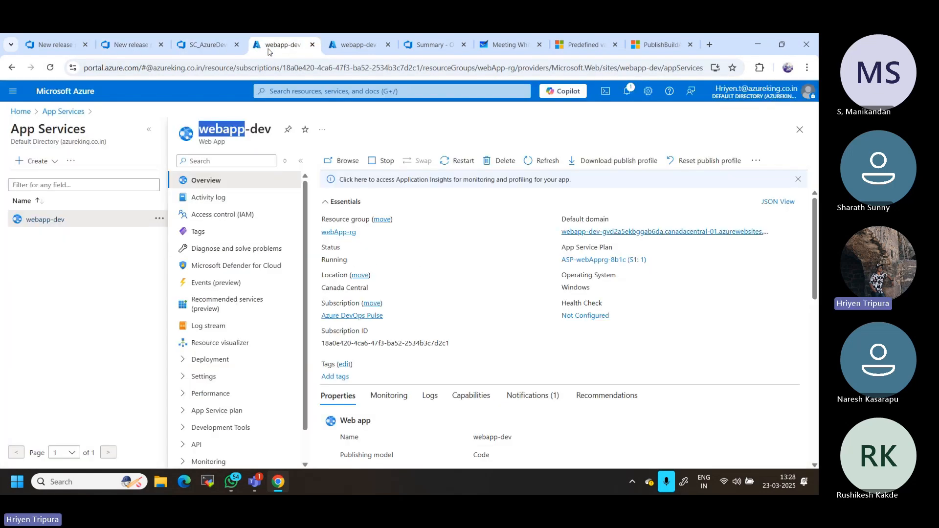
pyautogui.click(128, 45)
pyautogui.click(44, 46)
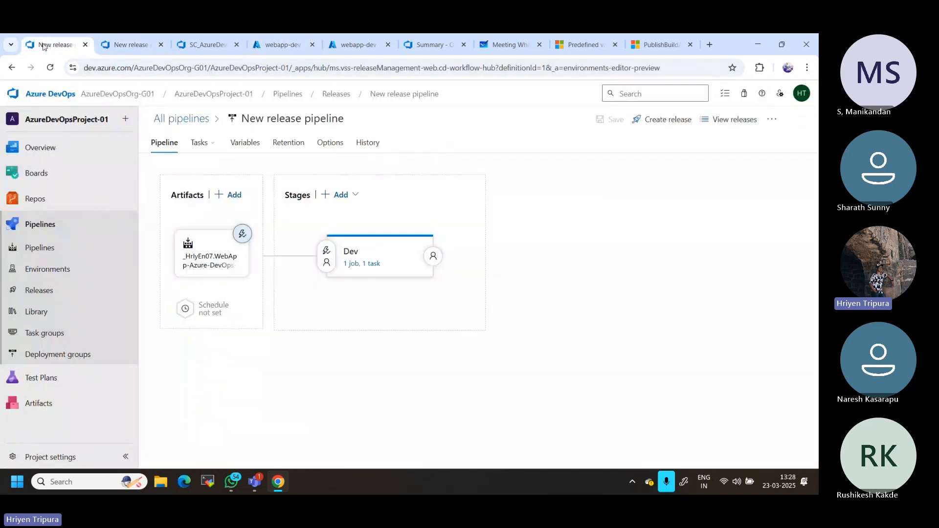
pyautogui.click(276, 49)
pyautogui.click(344, 44)
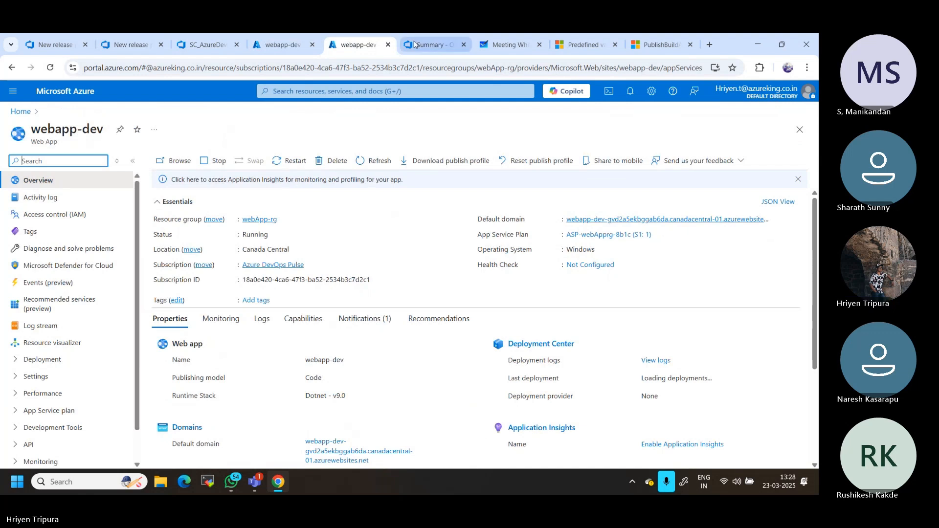
# - Open the run list of the WebApp-Azure-DevOps-Pulse (5) build pipeline and cancel the manually triggered run 20250323.5
pyautogui.click(430, 45)
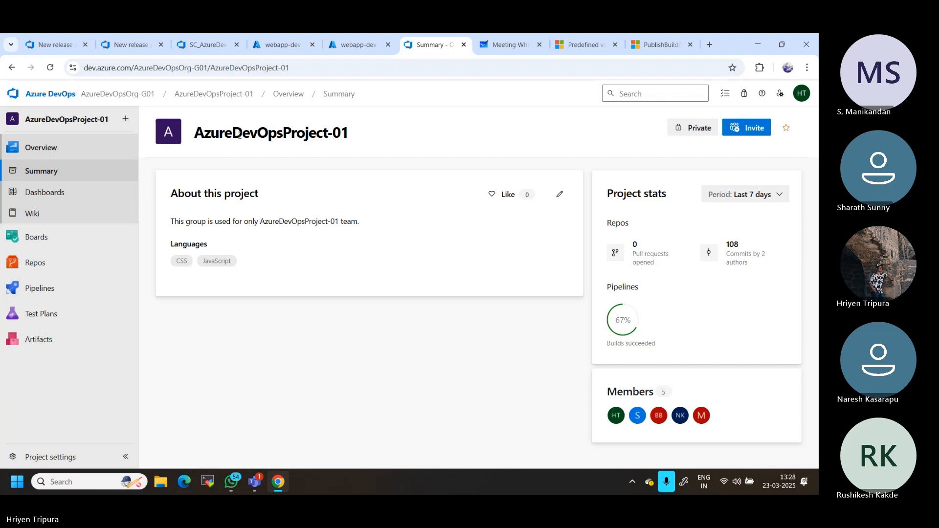
pyautogui.moveTo(35, 264)
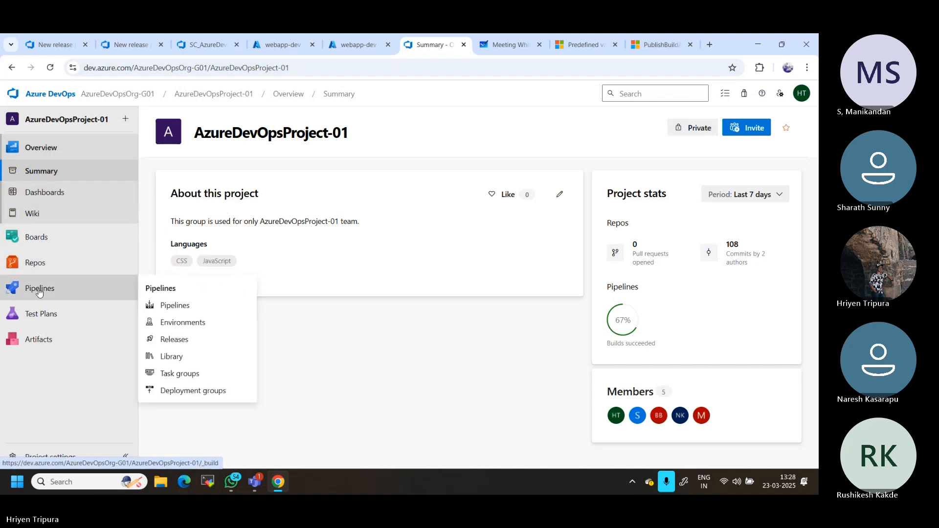
pyautogui.click(37, 288)
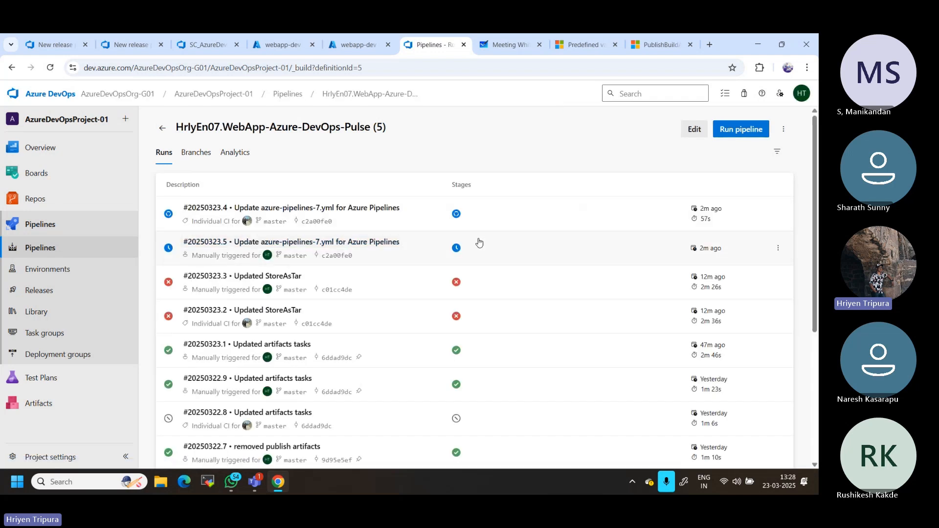
pyautogui.click(777, 250)
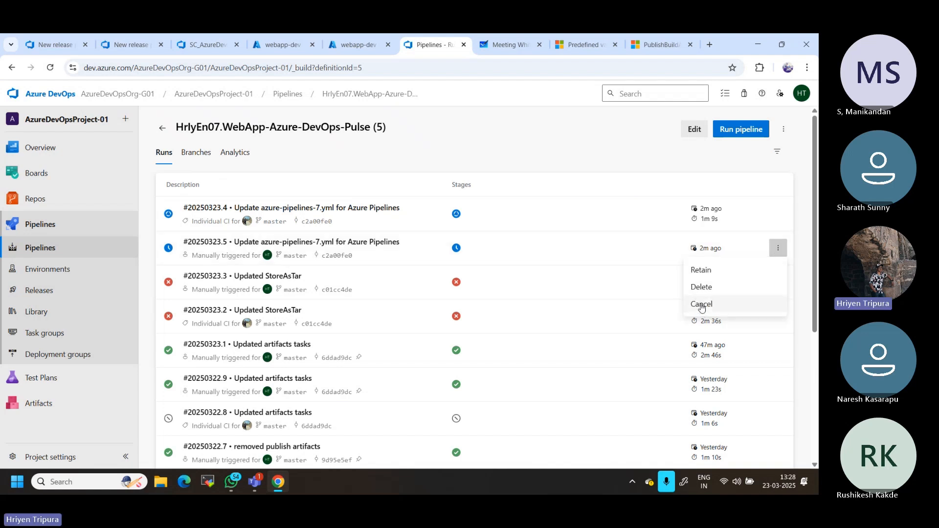
pyautogui.click(702, 305)
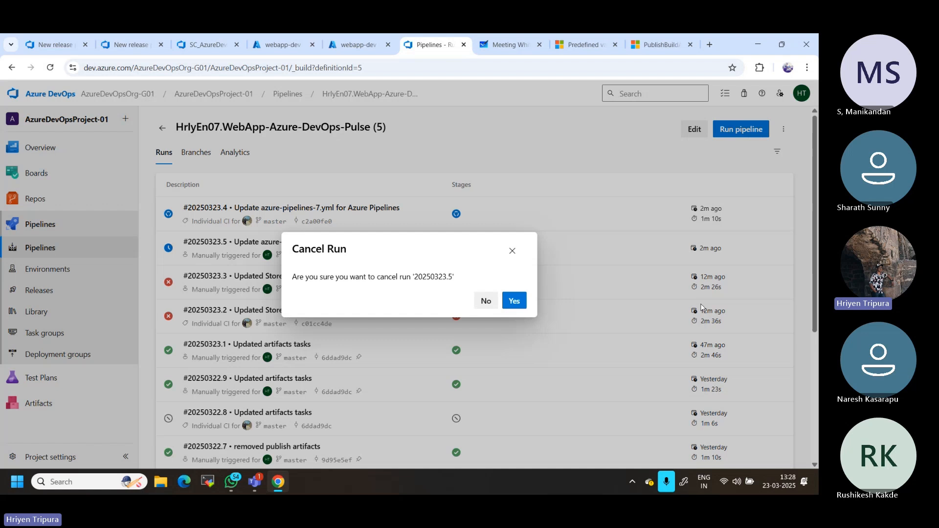
pyautogui.click(515, 301)
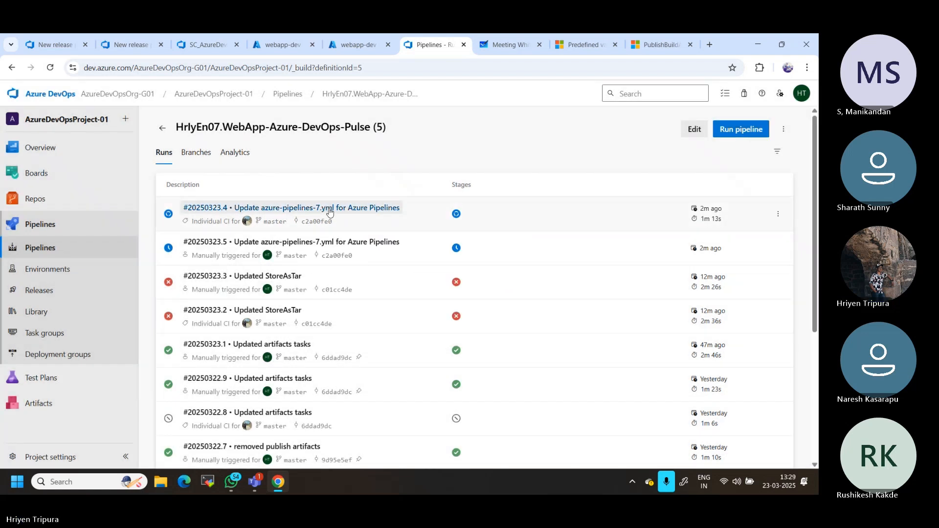
# - Open the CI run 20250323.4 and check its job's progress alongside the state of Release-2
pyautogui.click(330, 211)
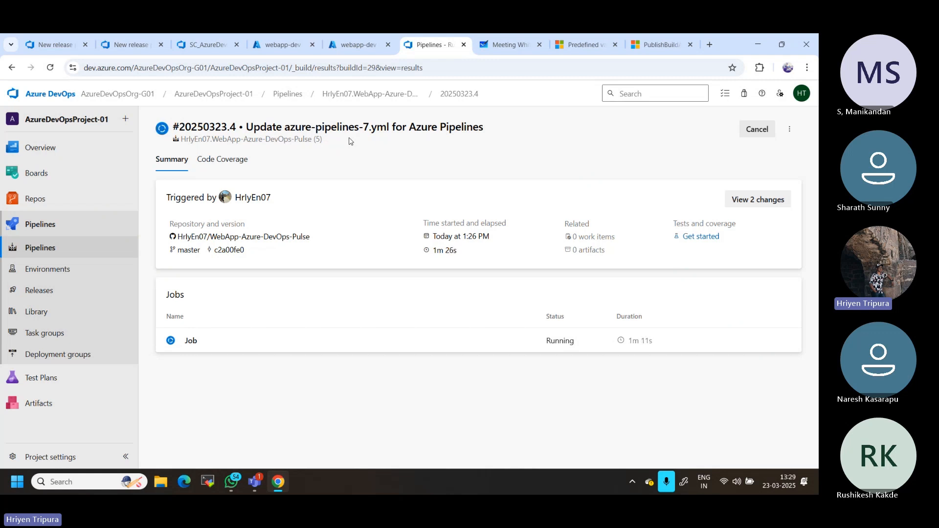
pyautogui.click(132, 47)
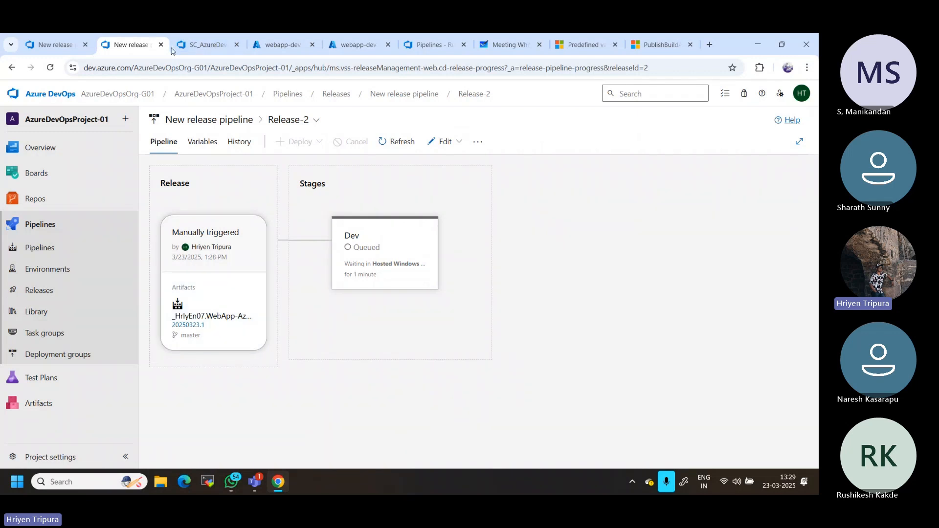
pyautogui.click(196, 37)
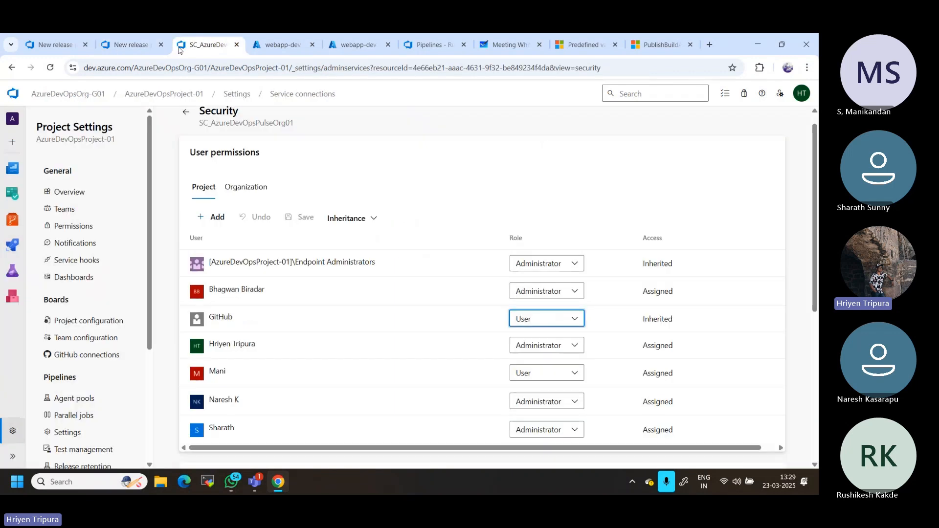
pyautogui.click(116, 46)
pyautogui.click(50, 46)
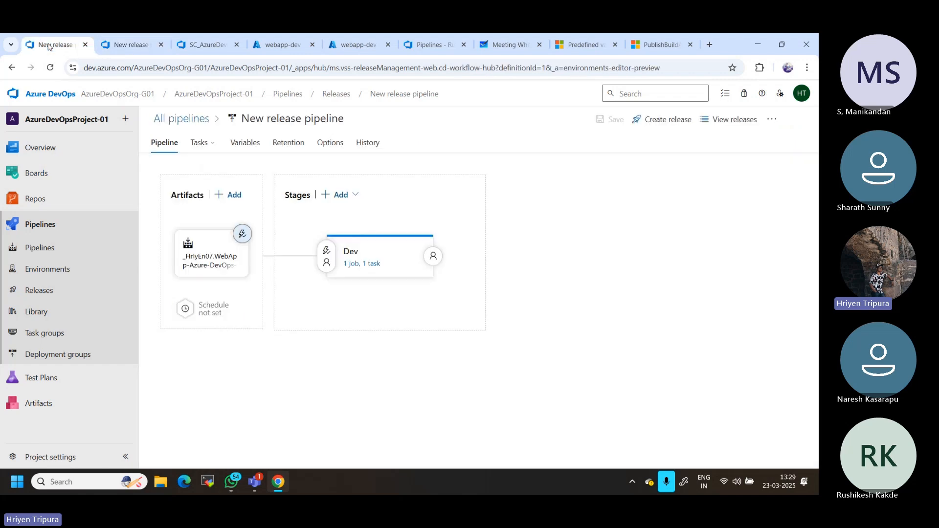
pyautogui.click(278, 47)
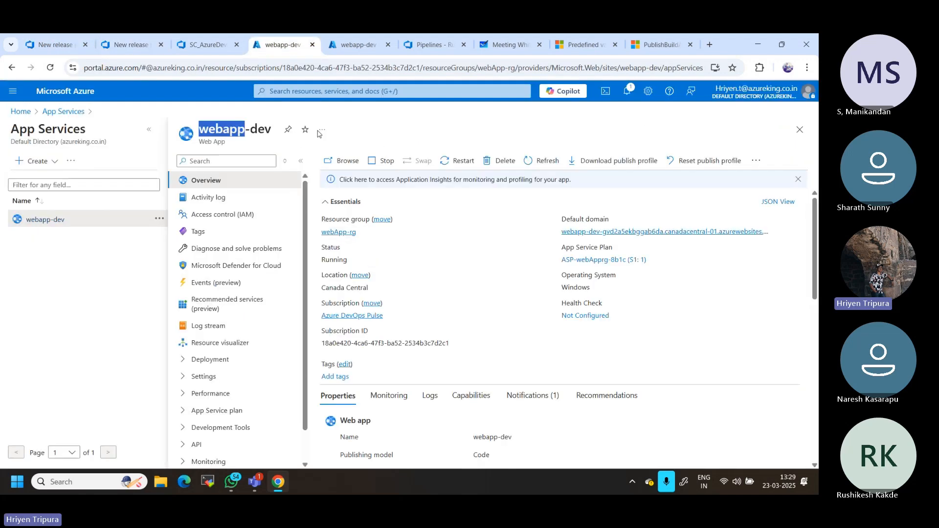
pyautogui.click(368, 51)
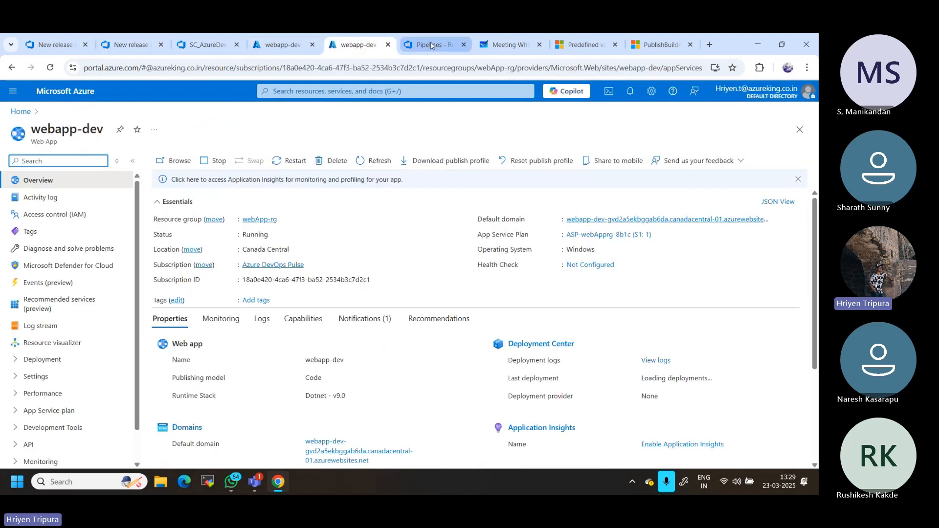
pyautogui.click(431, 45)
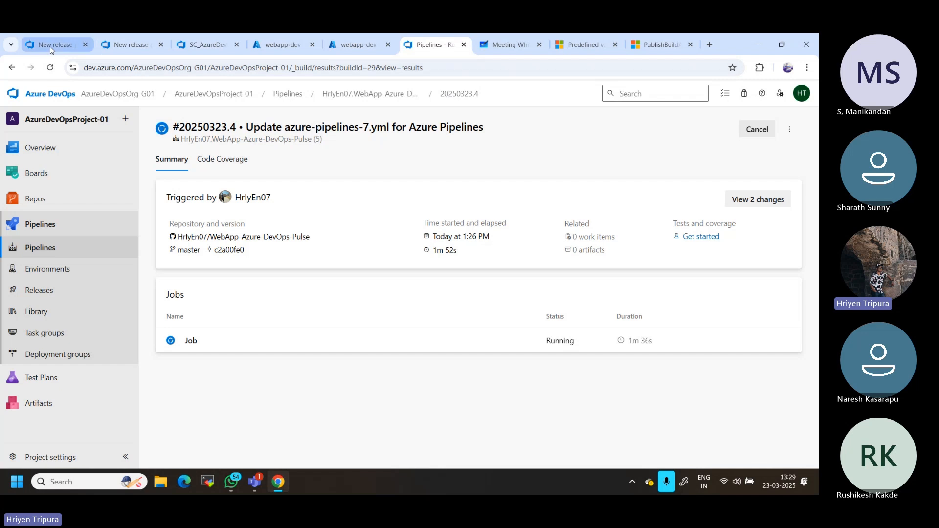
# - Examine the Dev stage's deployment details in Release-2, and list the additional actions available for the release
pyautogui.click(126, 46)
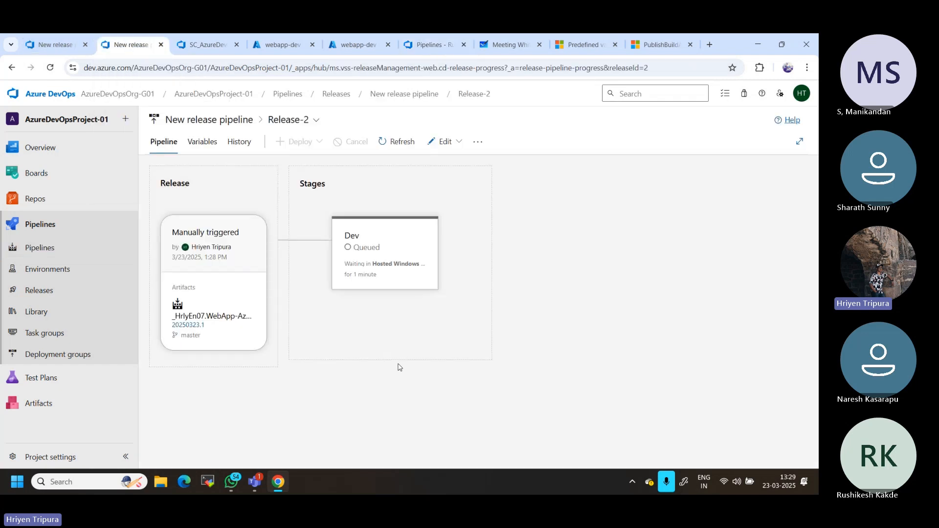
pyautogui.click(371, 260)
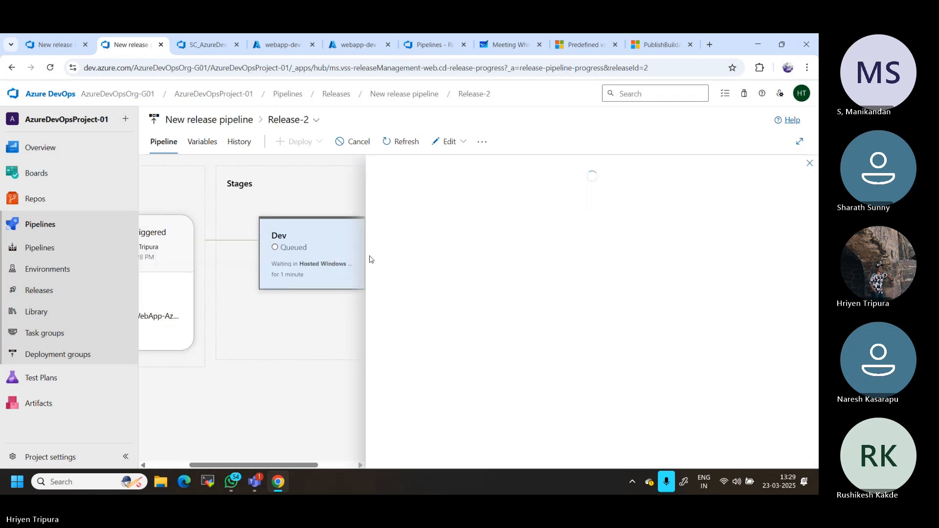
pyautogui.moveTo(333, 256)
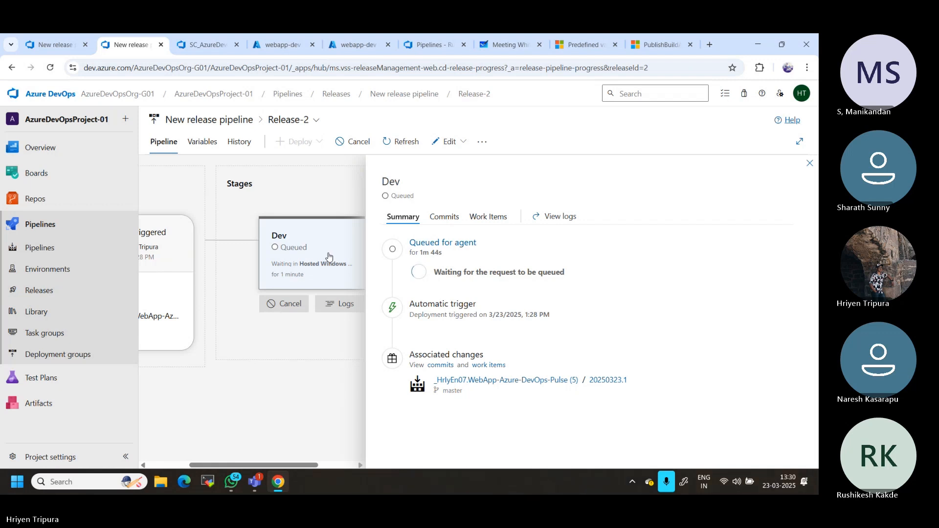
pyautogui.click(809, 166)
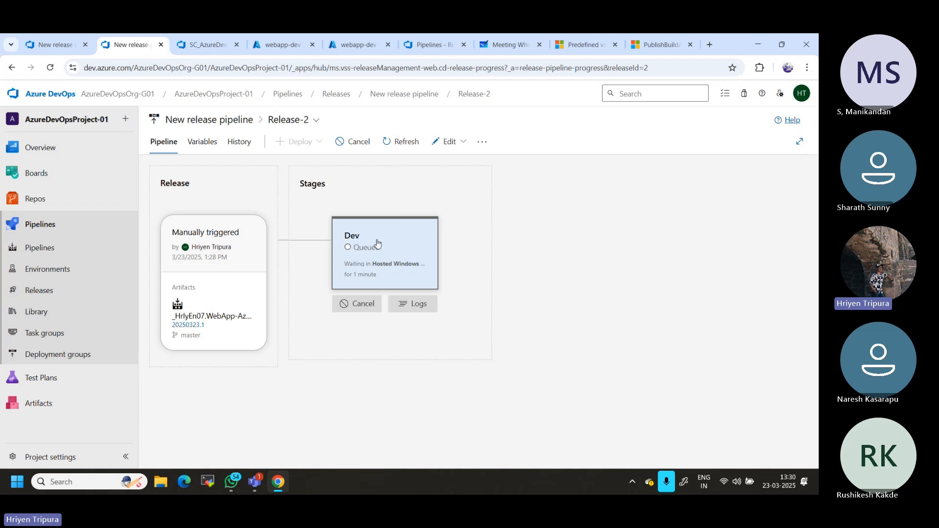
pyautogui.click(479, 142)
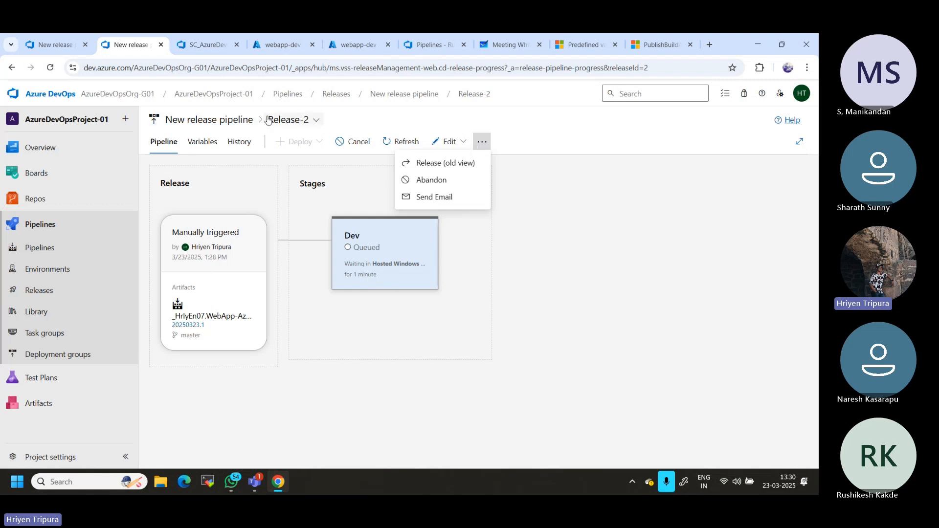
# - Reload the summary of build run 20250323.4 and examine the contents of its published artifact 29-first-artifact
pyautogui.click(549, 258)
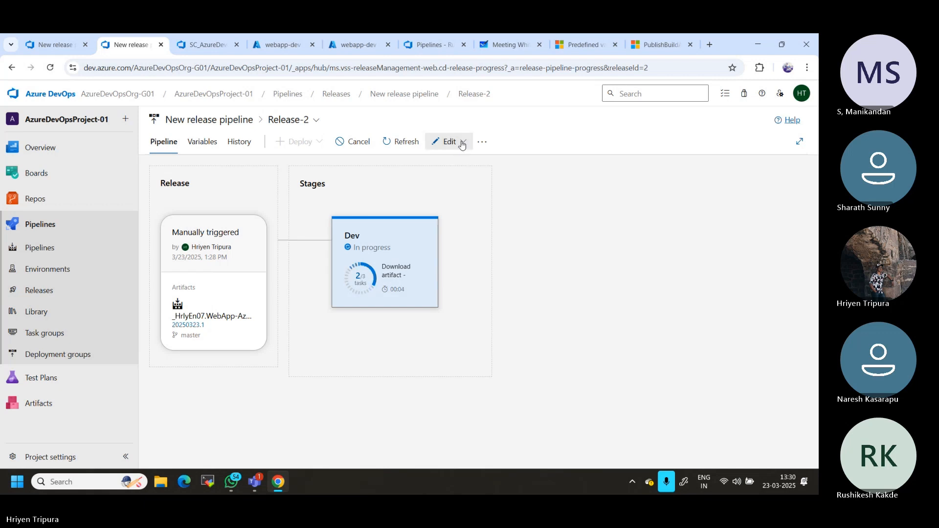
pyautogui.click(210, 43)
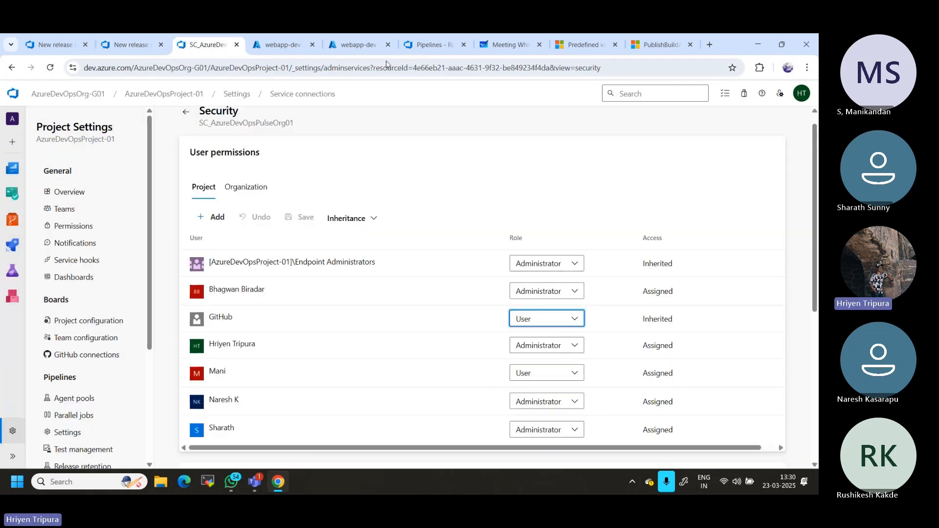
pyautogui.click(352, 46)
pyautogui.click(428, 45)
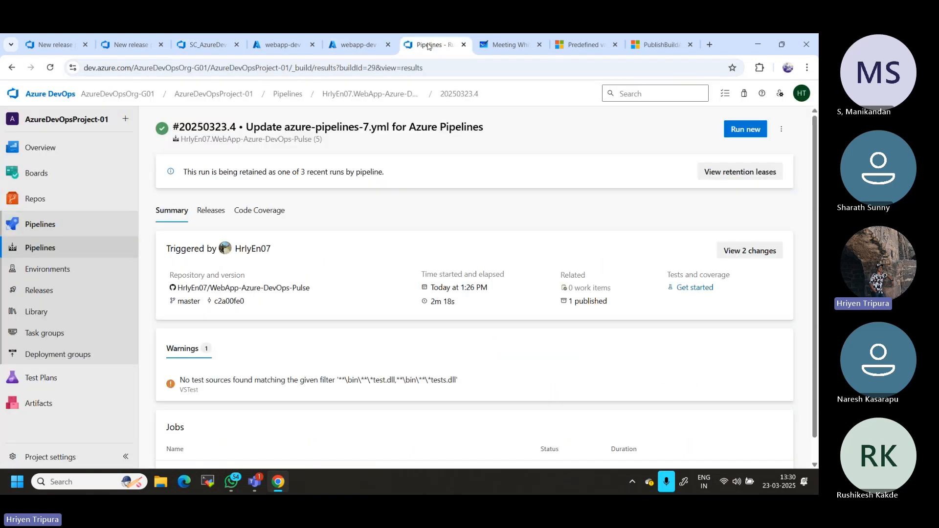
pyautogui.click(436, 69)
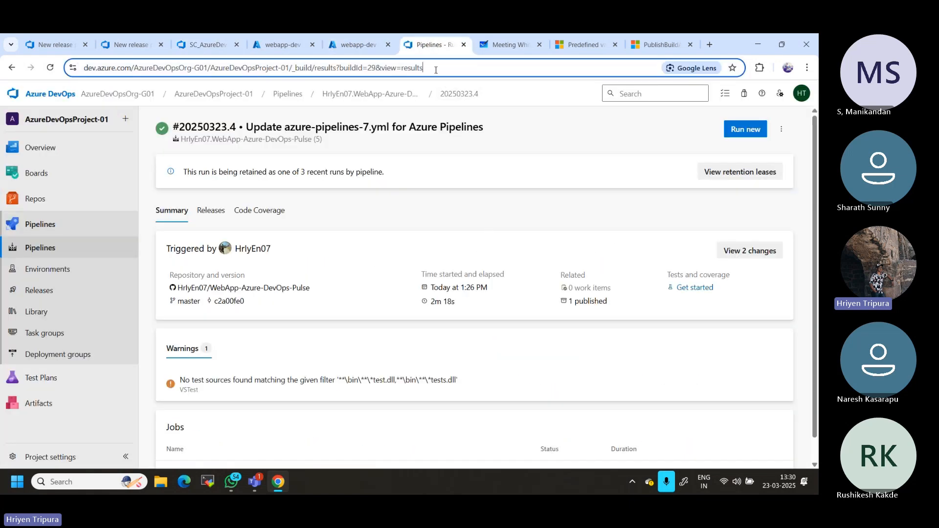
pyautogui.press('Return')
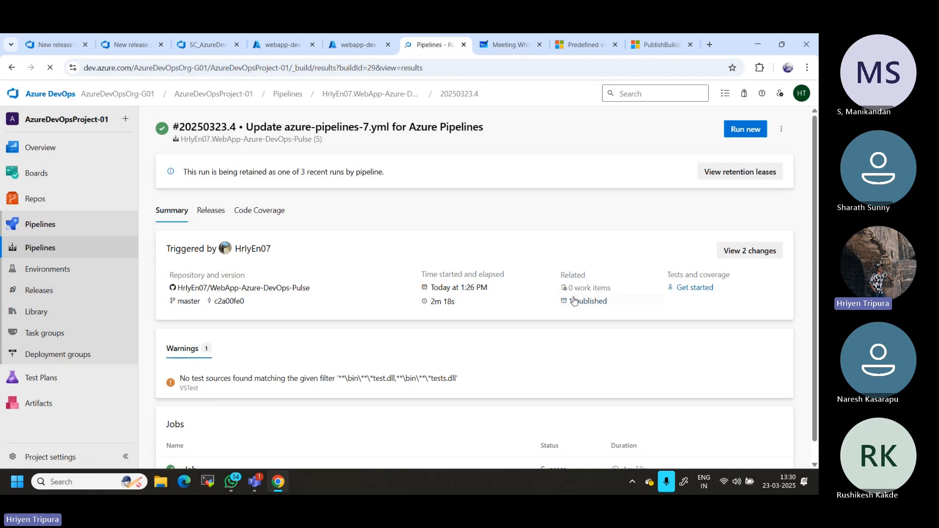
pyautogui.click(574, 303)
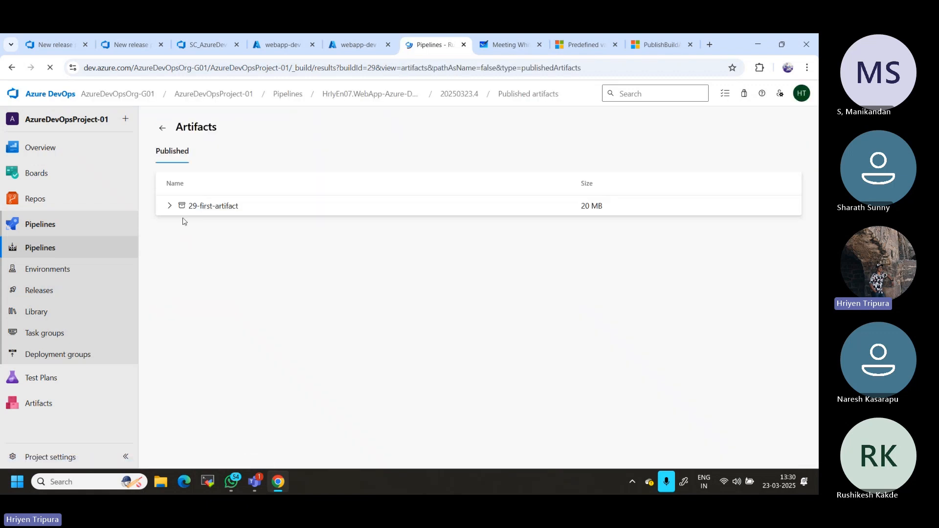
pyautogui.click(169, 207)
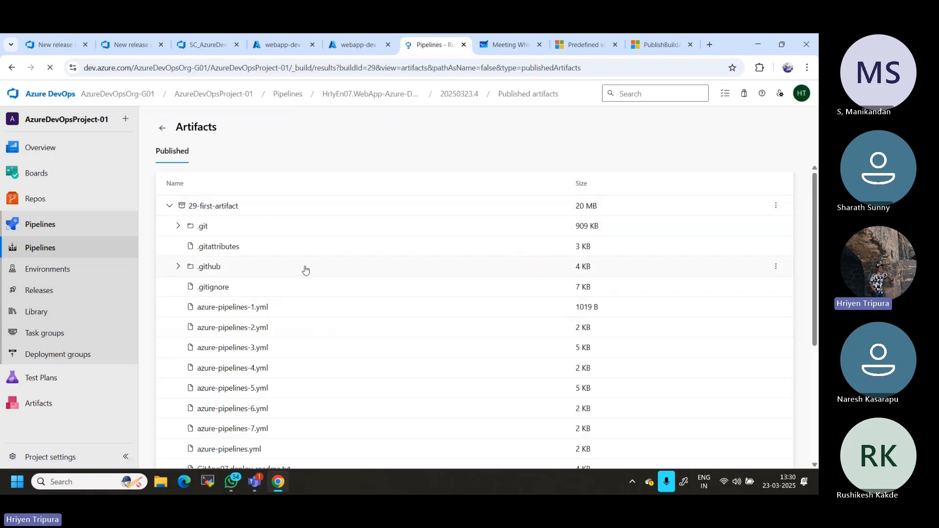
pyautogui.click(163, 127)
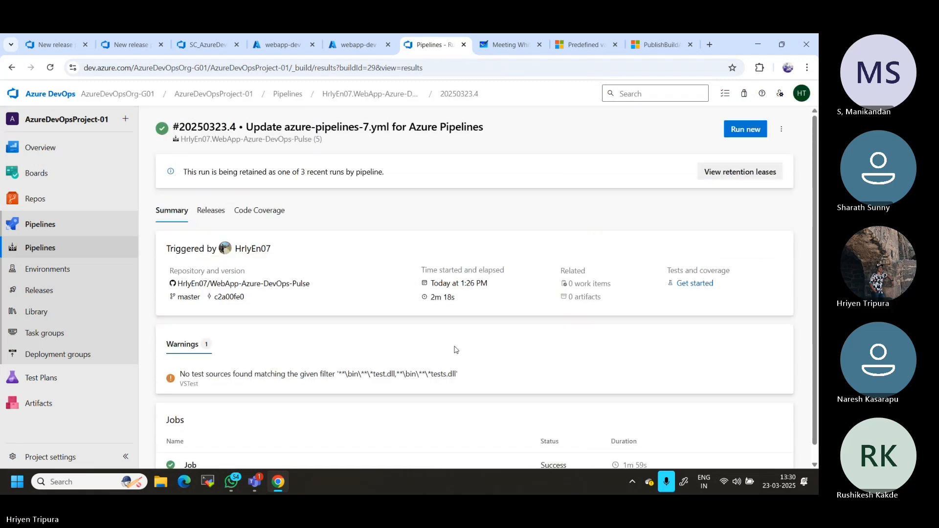
# - Close the Security page of the SC_AzureDevOpsPulseOrg01 service connection
pyautogui.click(363, 49)
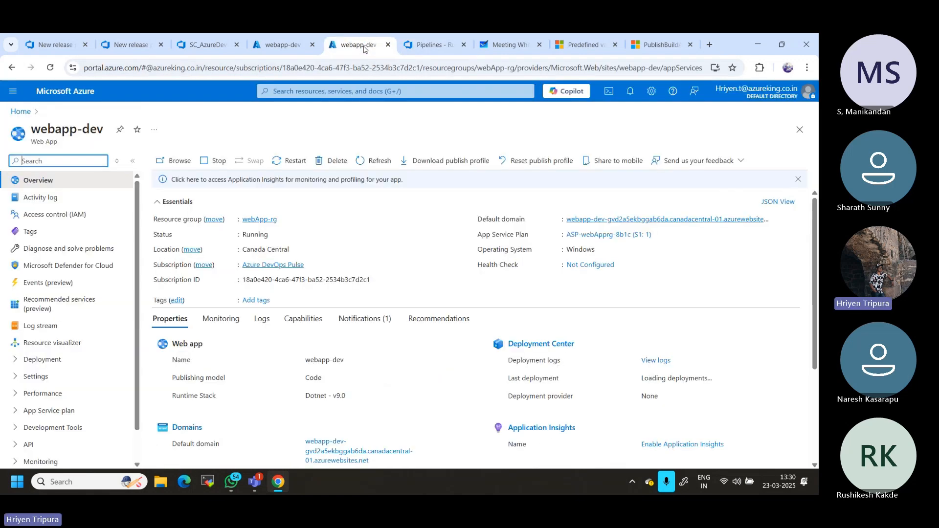
pyautogui.click(275, 45)
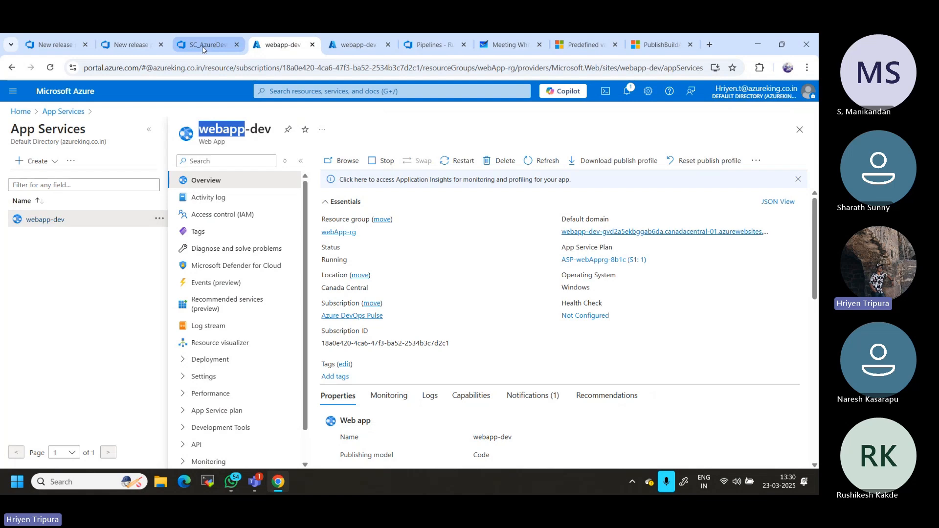
pyautogui.click(204, 46)
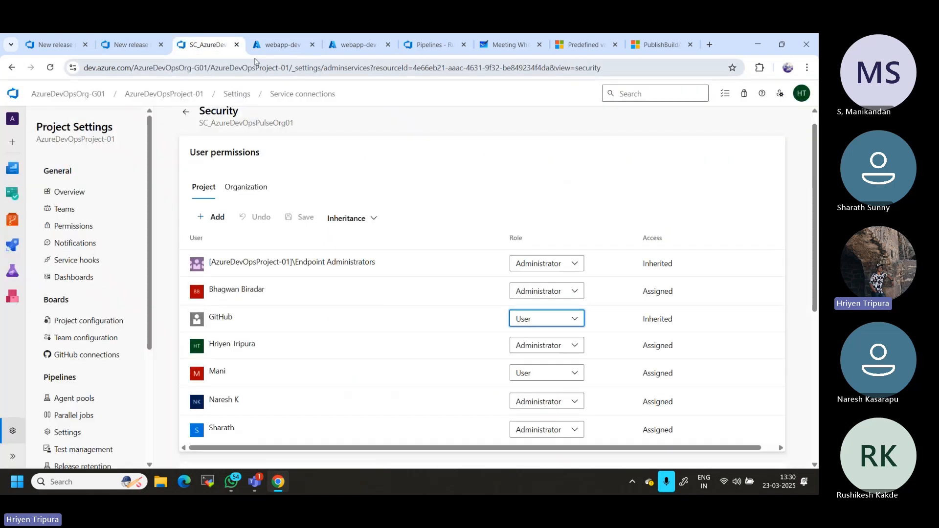
pyautogui.click(237, 45)
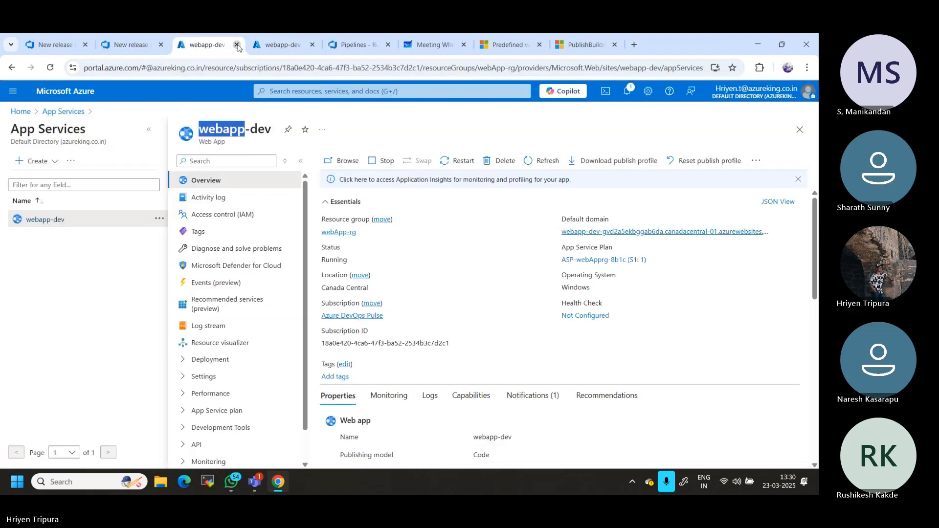
# - Follow the Dev stage's deployment logs in Release-2 through the agent job, and return to the release's pipeline overview
pyautogui.click(132, 45)
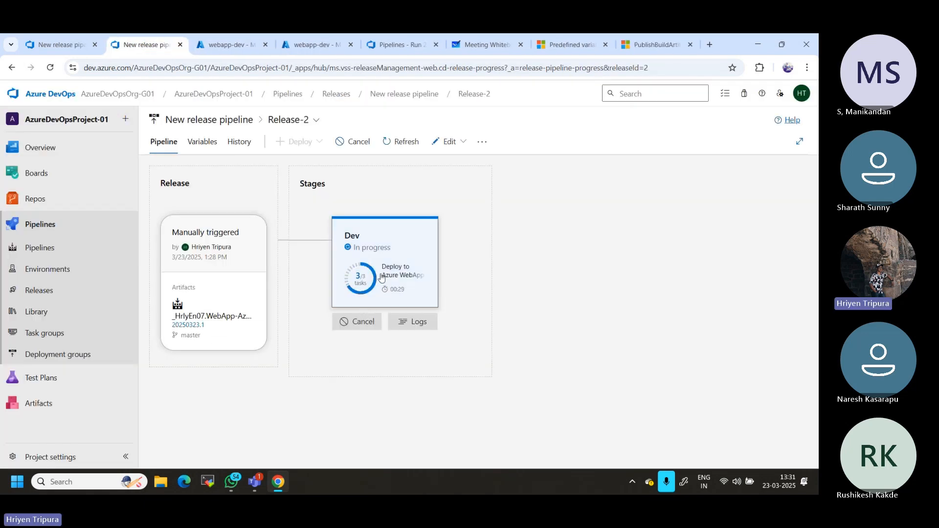
pyautogui.click(415, 322)
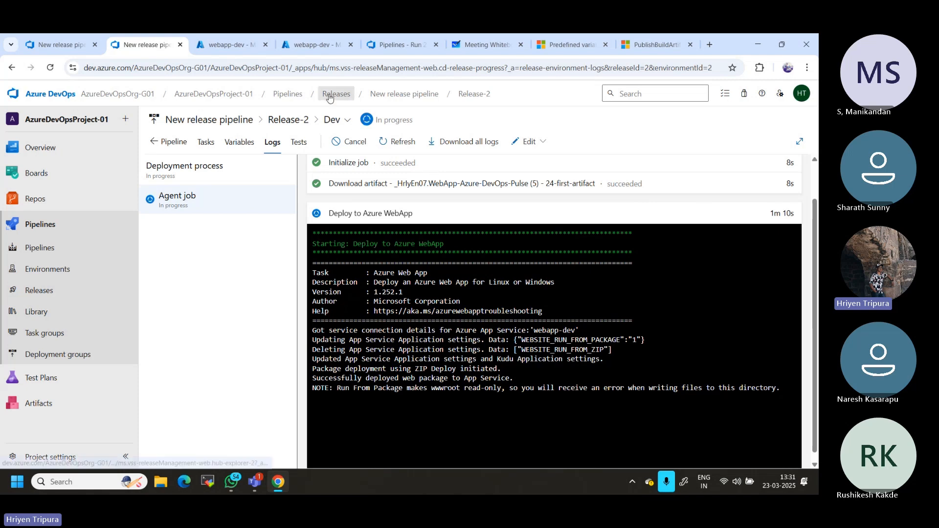
pyautogui.click(318, 45)
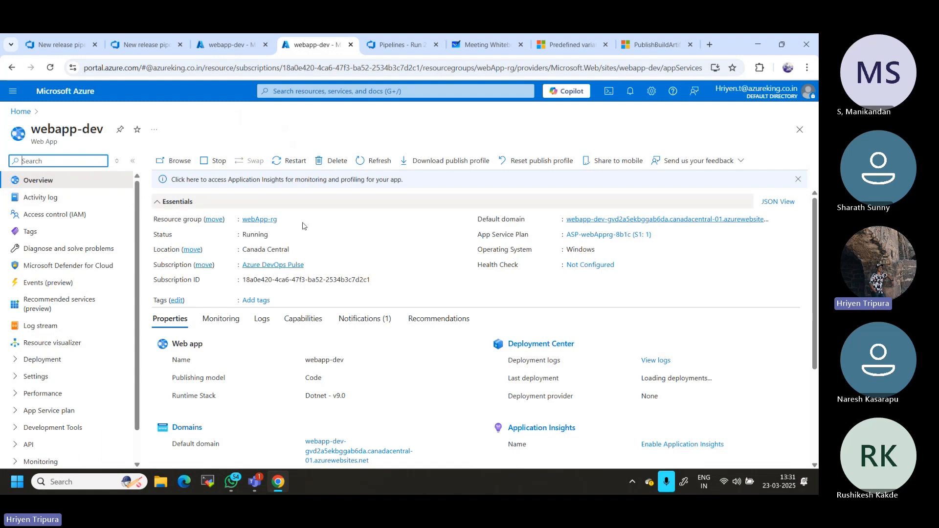
pyautogui.click(135, 45)
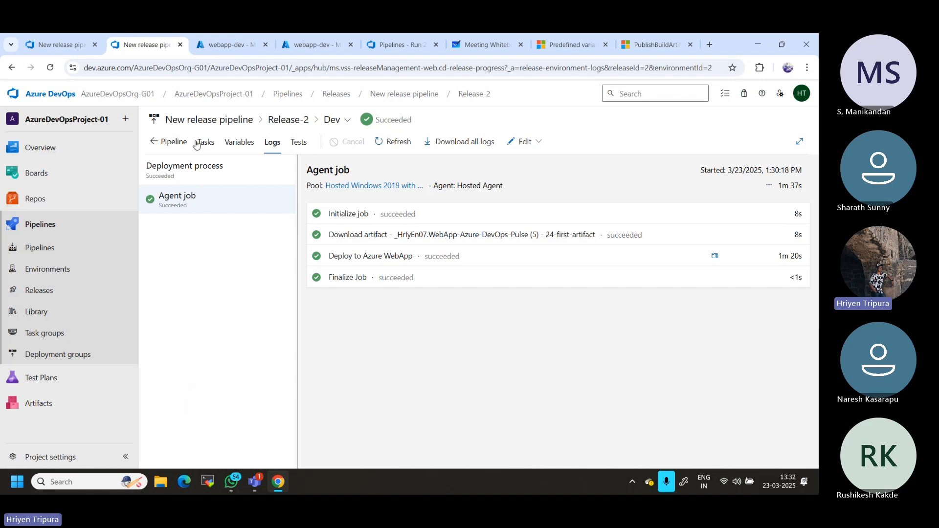
pyautogui.click(179, 144)
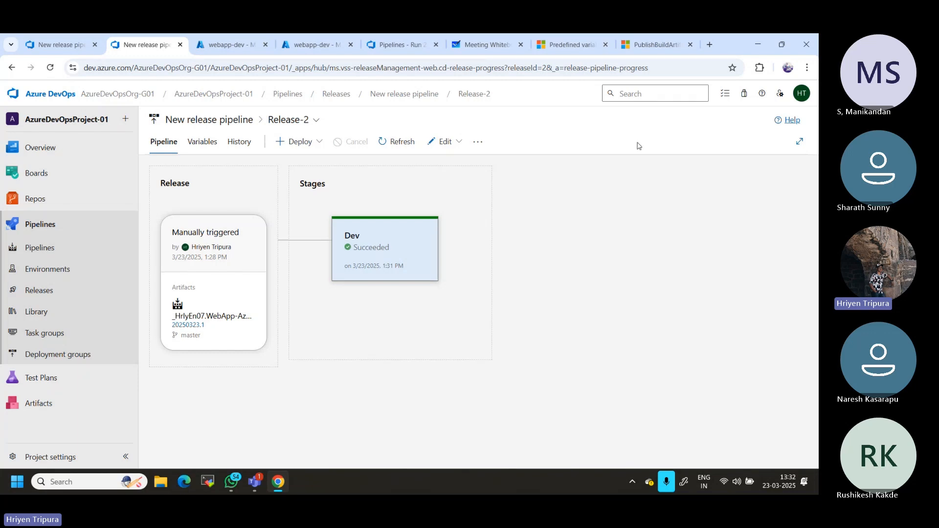
# - Review the StoreAsTar option in the PublishBuildArtifacts@1 YAML syntax documentation, and return to Release-2
pyautogui.click(644, 46)
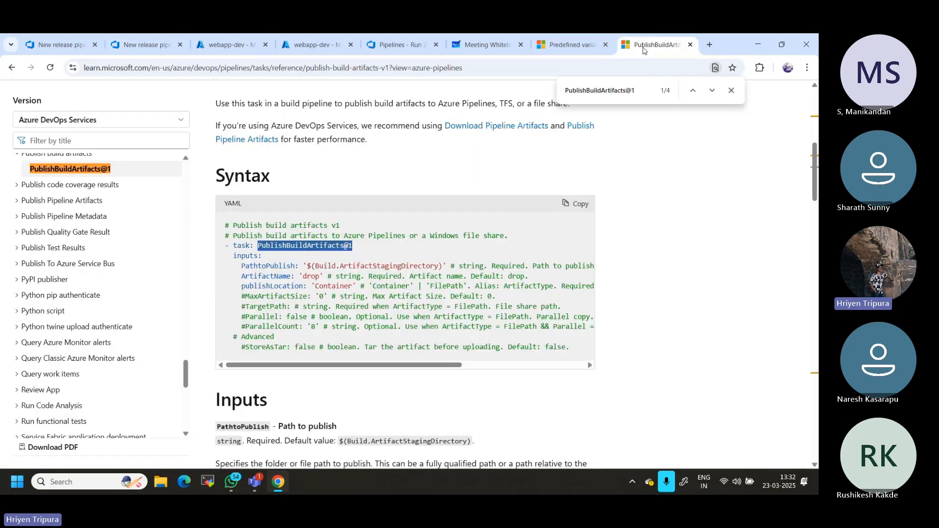
pyautogui.doubleClick(266, 348)
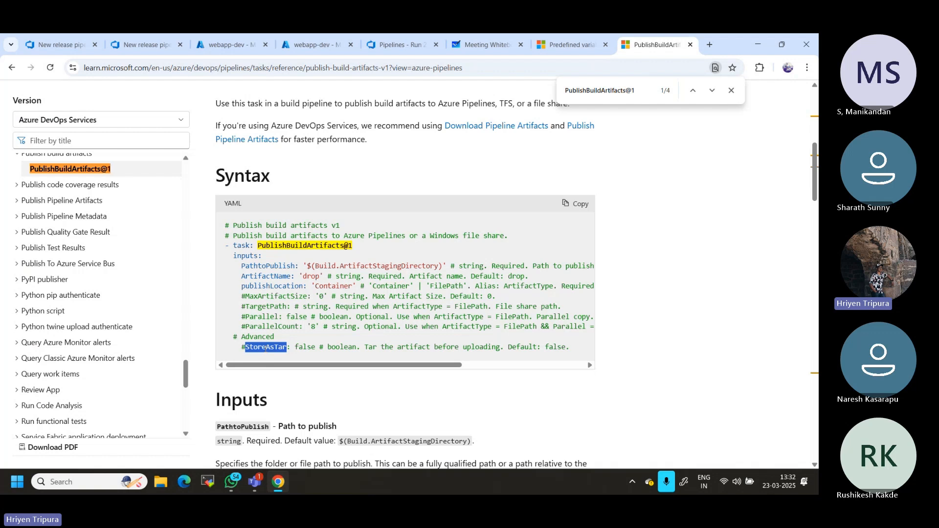
pyautogui.click(310, 327)
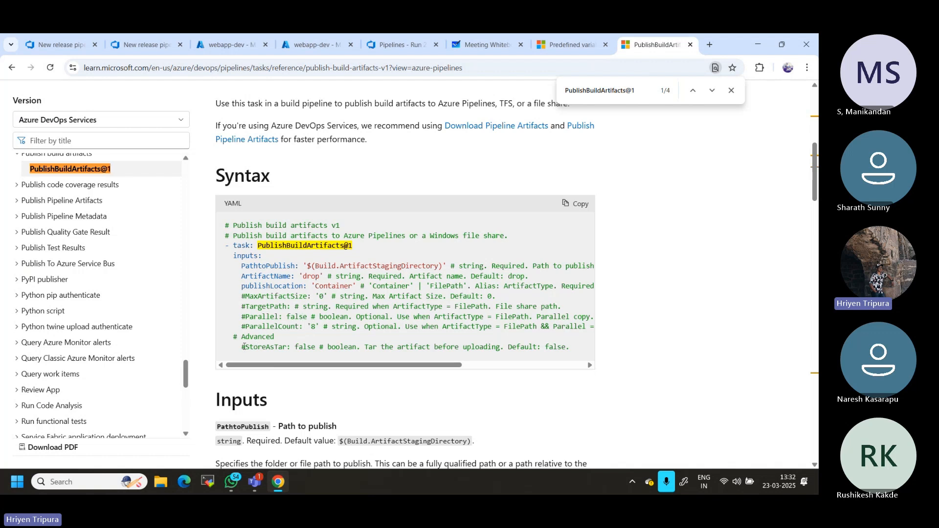
pyautogui.click(139, 45)
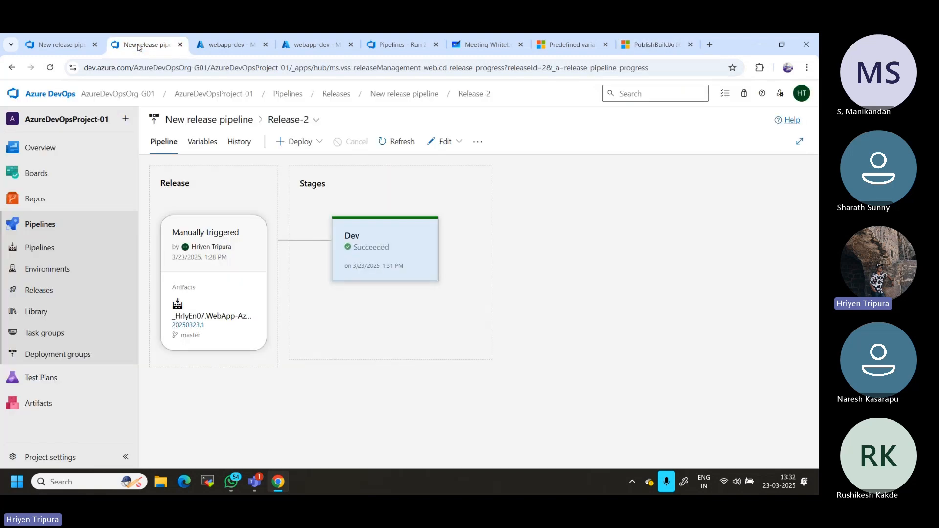
# - Copy the default domain of the webapp-dev Web App, open it in a new browser tab, and reload the site
pyautogui.click(230, 44)
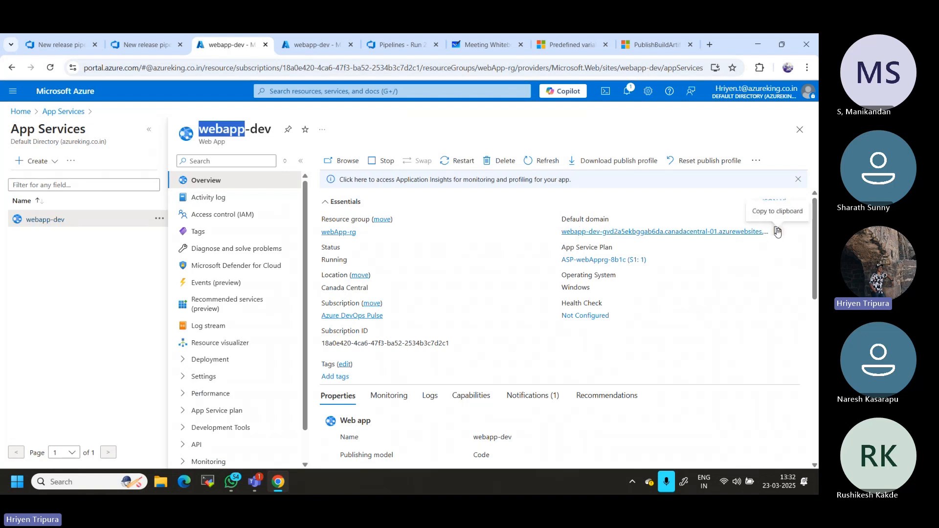
pyautogui.click(778, 231)
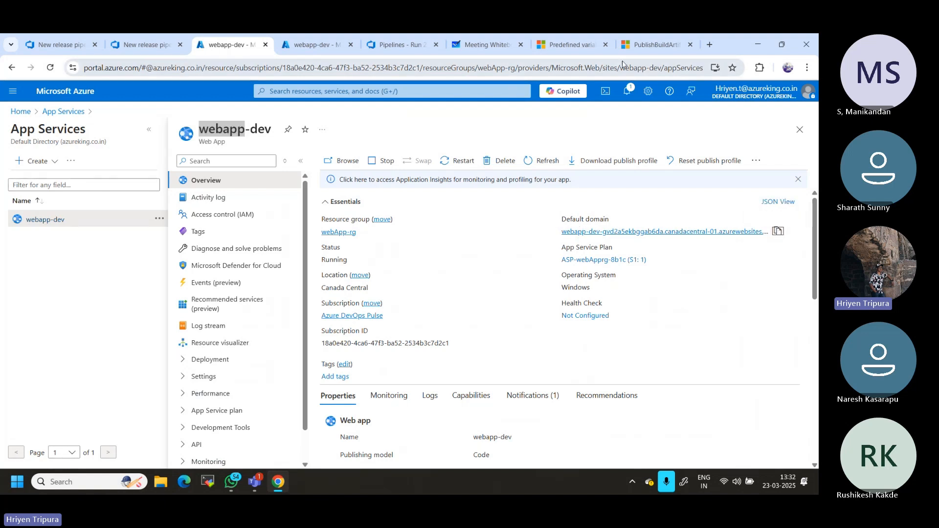
pyautogui.hotkey('ctrl', 't')
pyautogui.hotkey('ctrl', 'v')
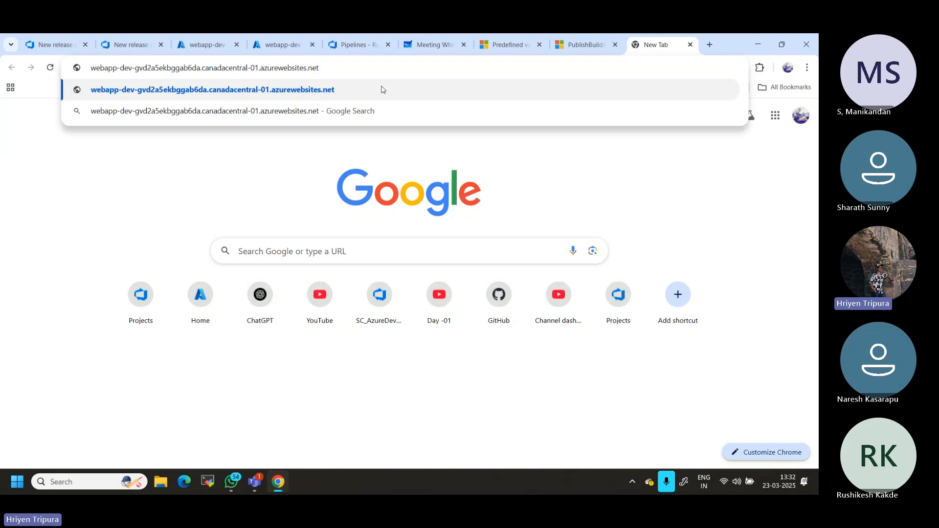
pyautogui.press('Return')
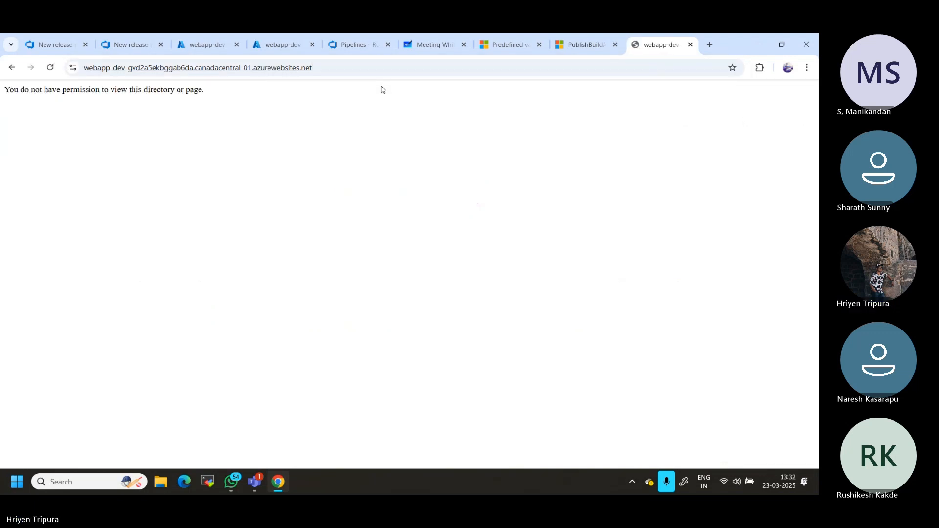
pyautogui.click(358, 67)
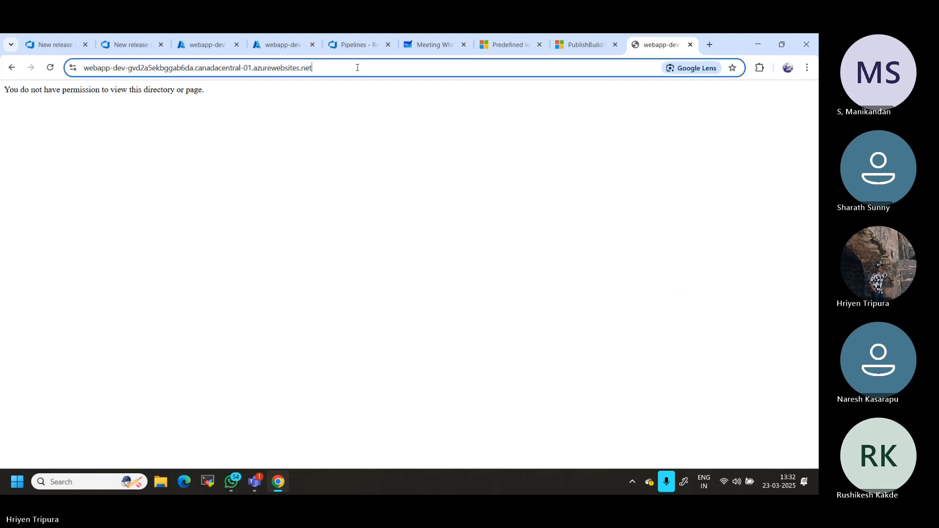
pyautogui.press('Return')
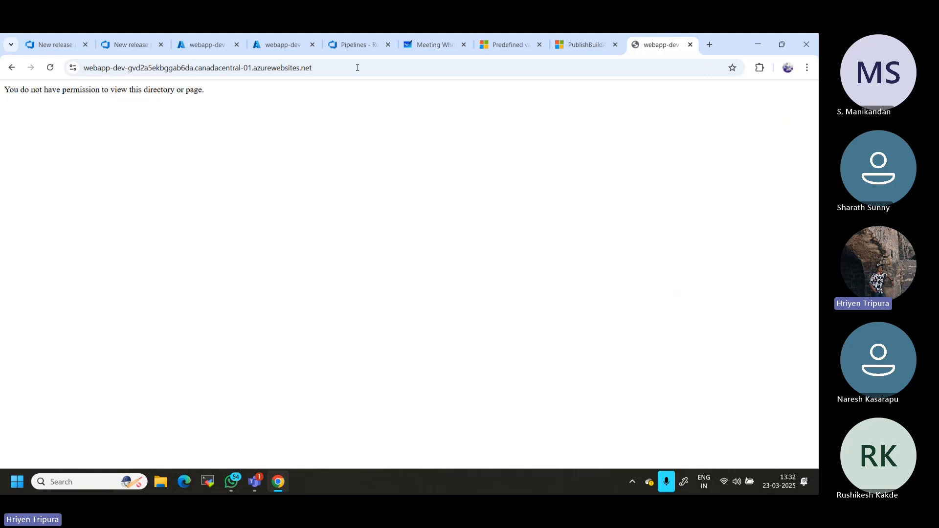
# - Check the deployed site's page and address against the PublishBuildArtifacts documentation, the webapp-dev overview and build run 20250323.4
pyautogui.click(579, 48)
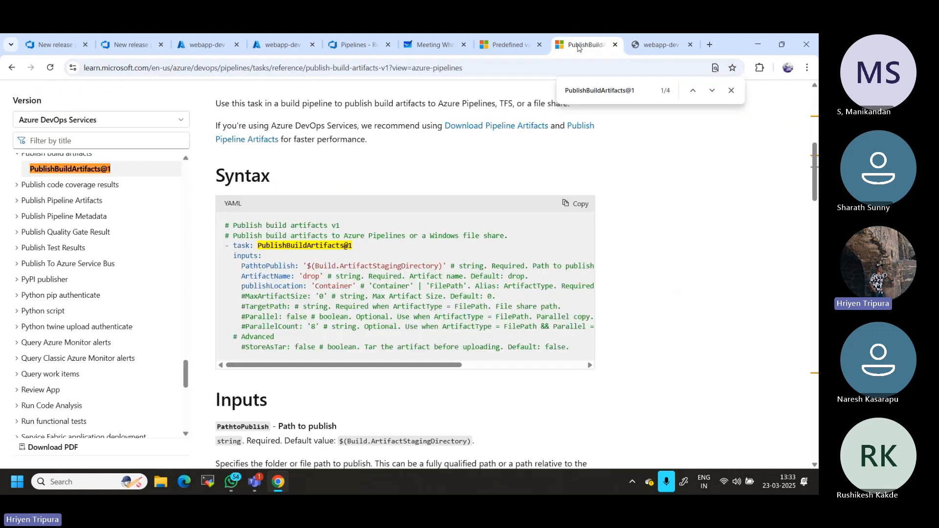
pyautogui.click(641, 43)
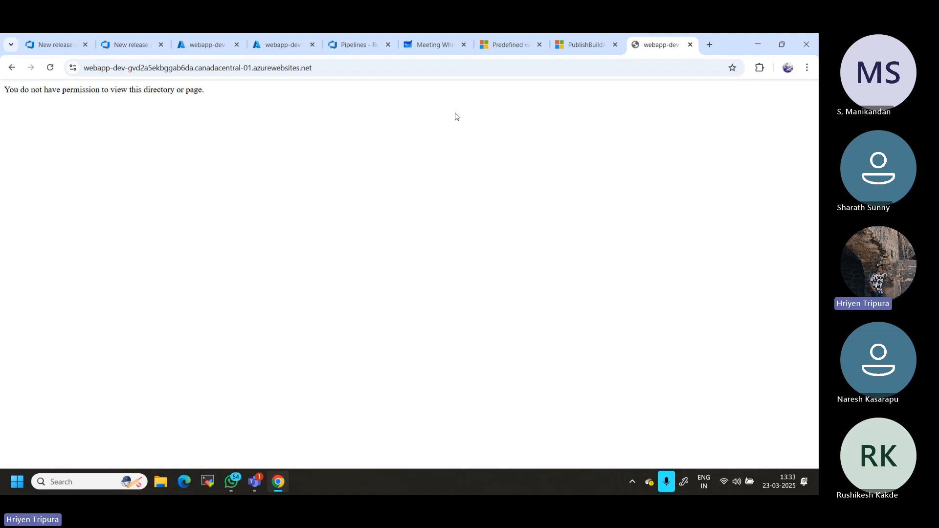
pyautogui.click(169, 68)
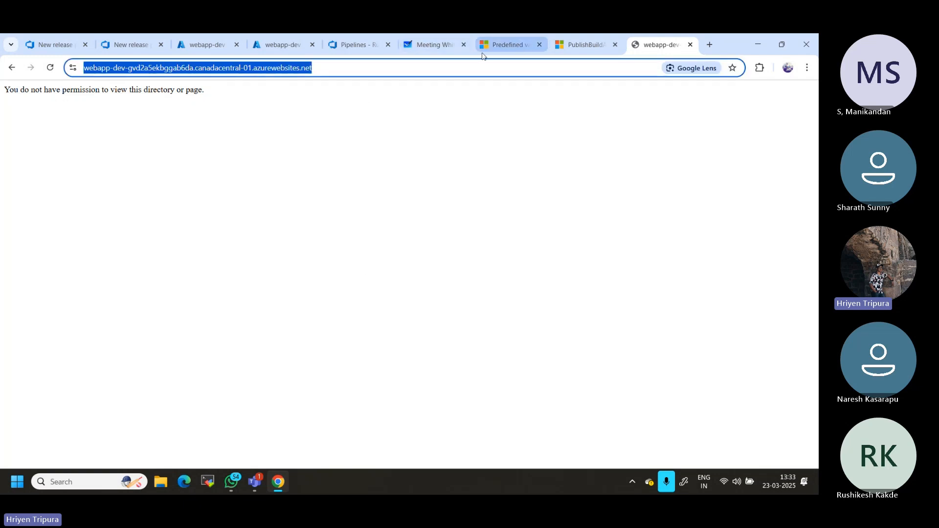
pyautogui.click(206, 45)
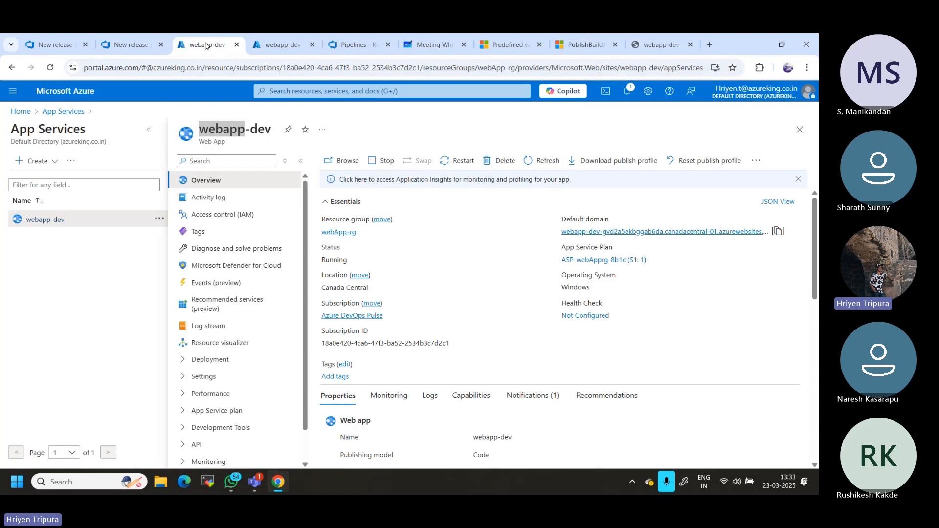
pyautogui.click(283, 46)
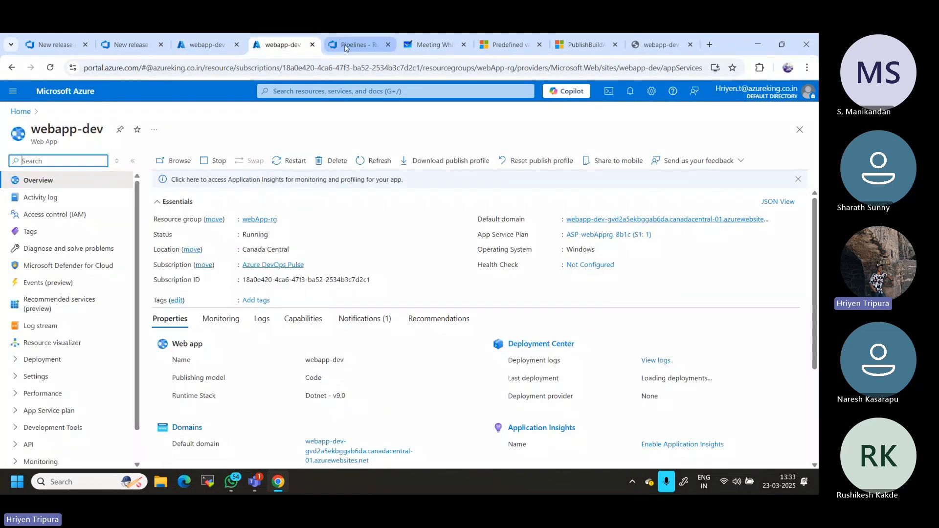
pyautogui.click(355, 44)
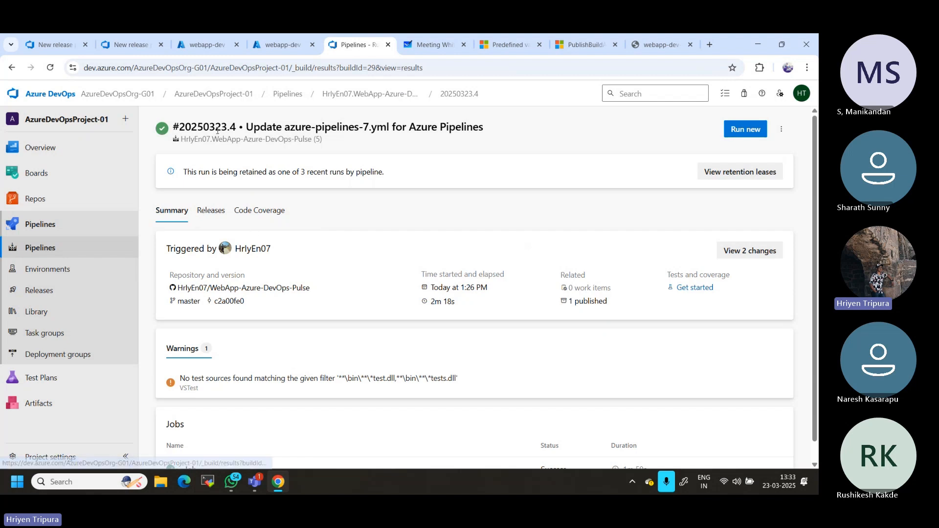
pyautogui.click(651, 49)
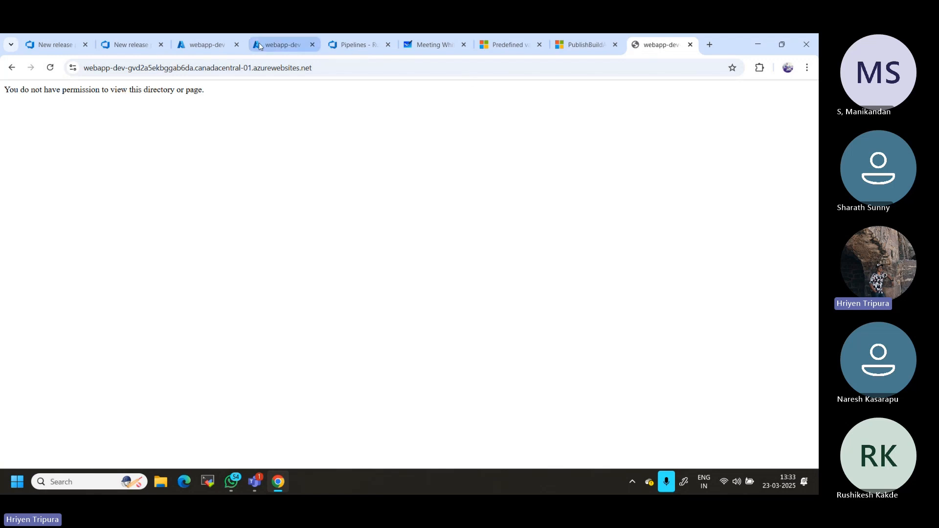
pyautogui.click(205, 46)
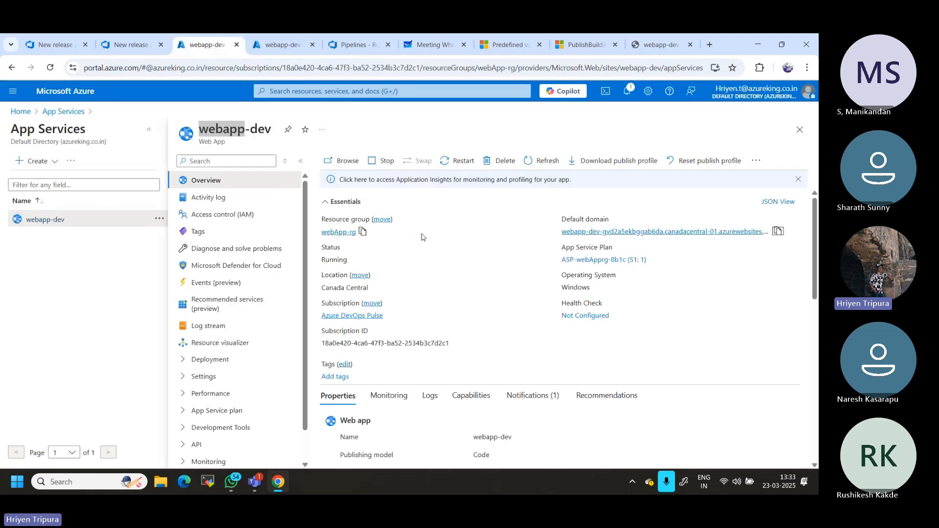
# - Return to Release-2, check its options for deploying to multiple stages, and close them without deploying
pyautogui.click(130, 45)
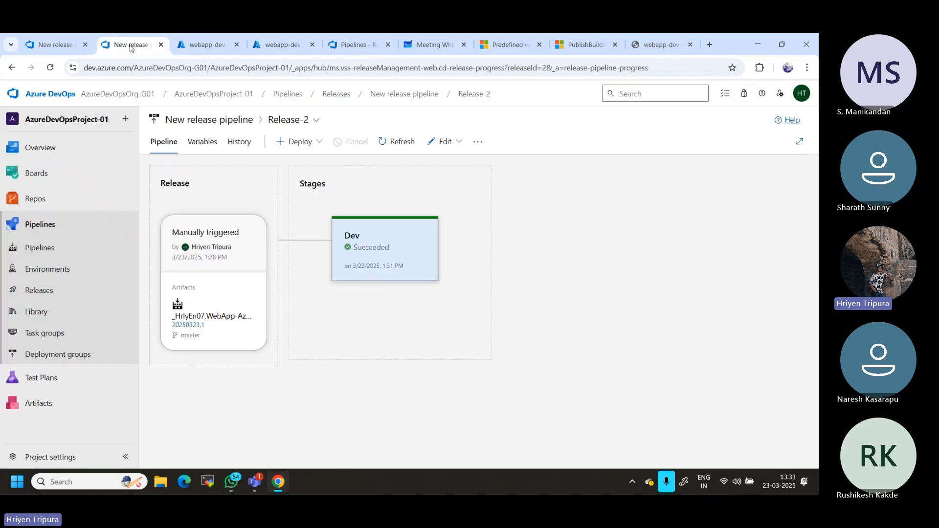
pyautogui.moveTo(362, 248)
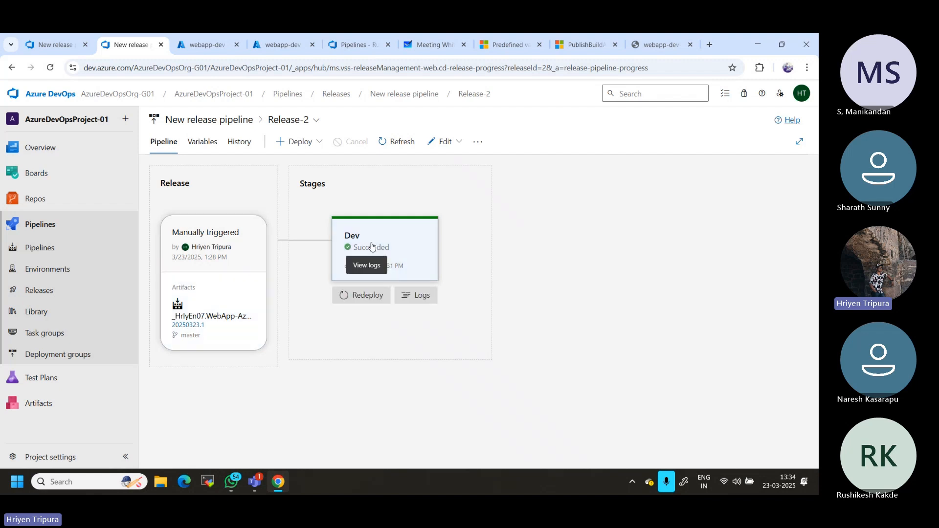
pyautogui.click(321, 143)
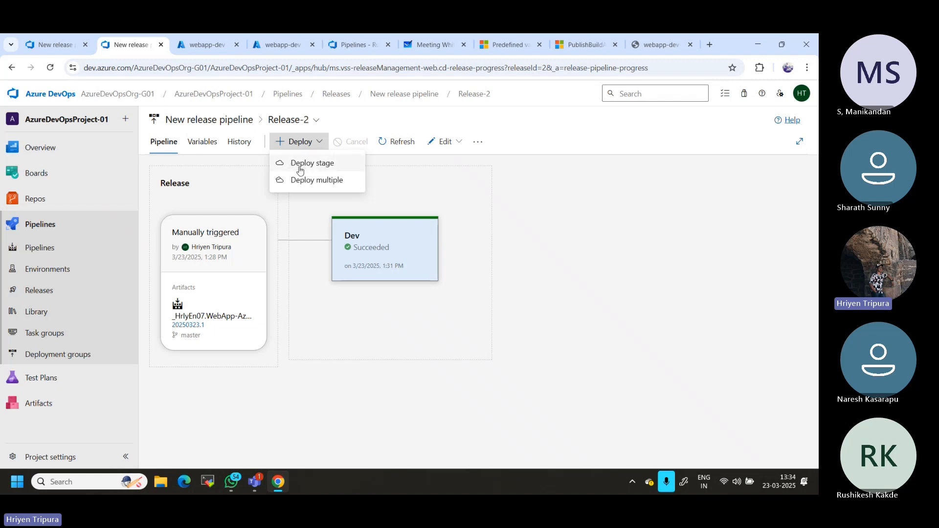
pyautogui.click(335, 184)
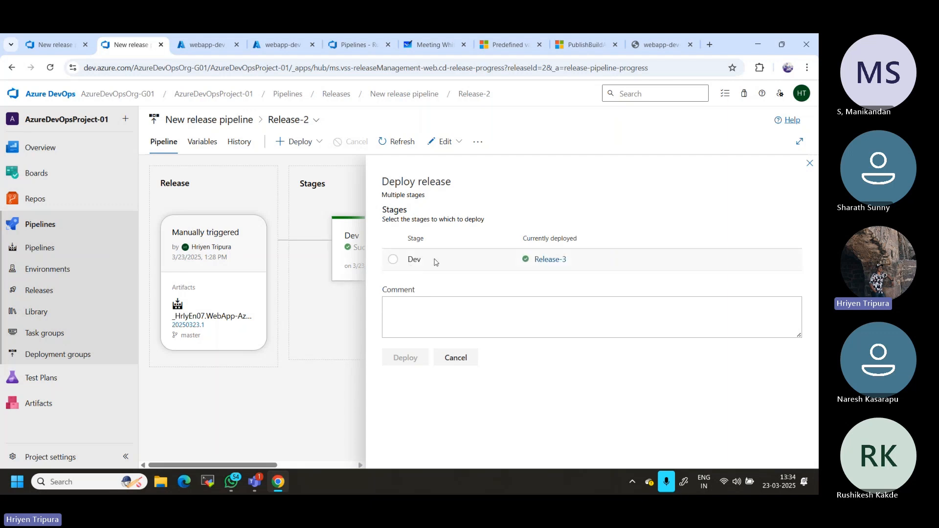
pyautogui.click(810, 165)
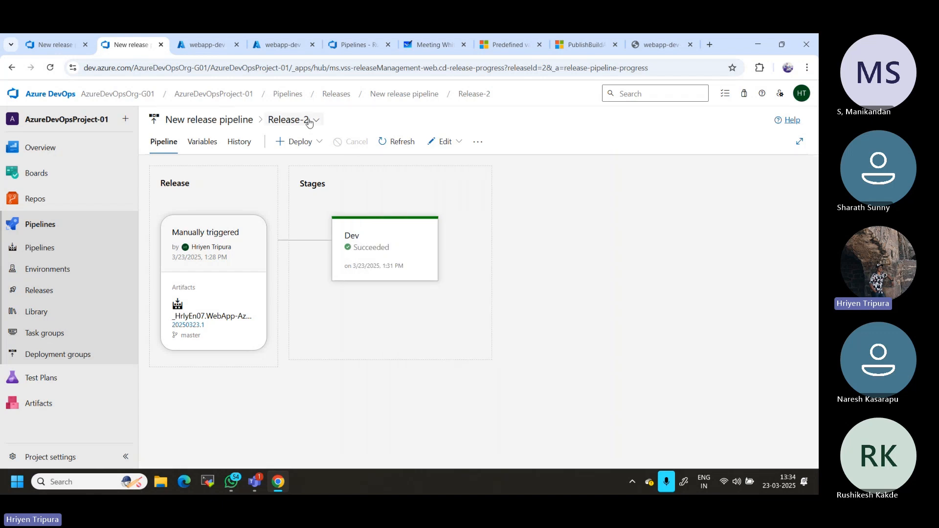
# - Open New release pipeline for editing and review the Dev stage's Deploy to Azure WebApp task settings, including the package path
pyautogui.click(256, 119)
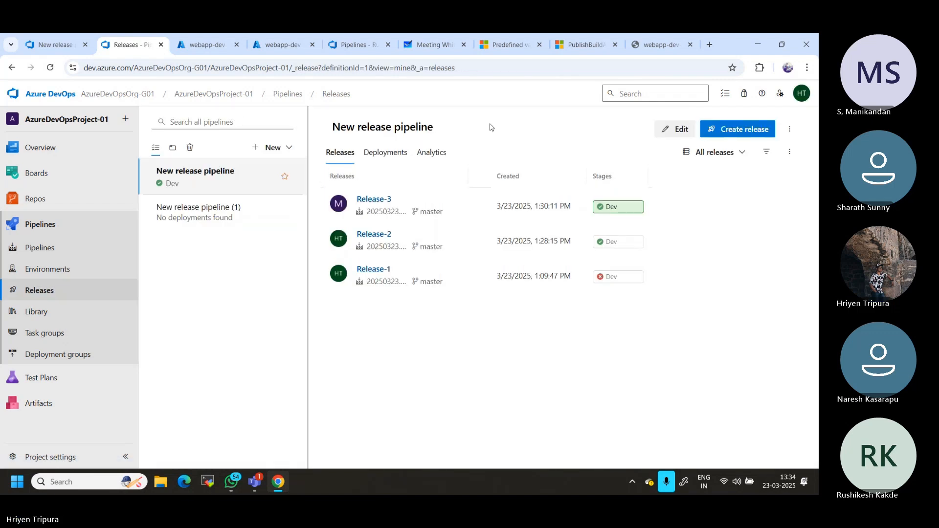
pyautogui.click(681, 130)
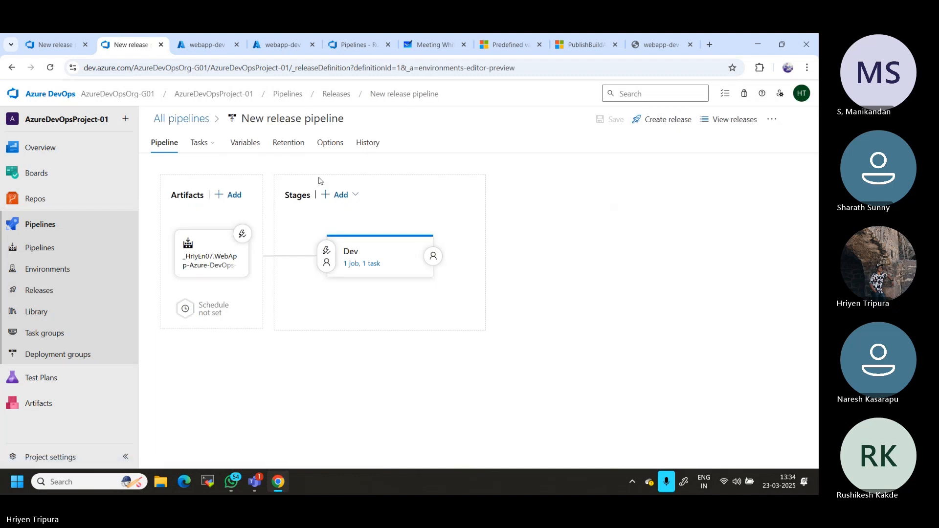
pyautogui.click(198, 143)
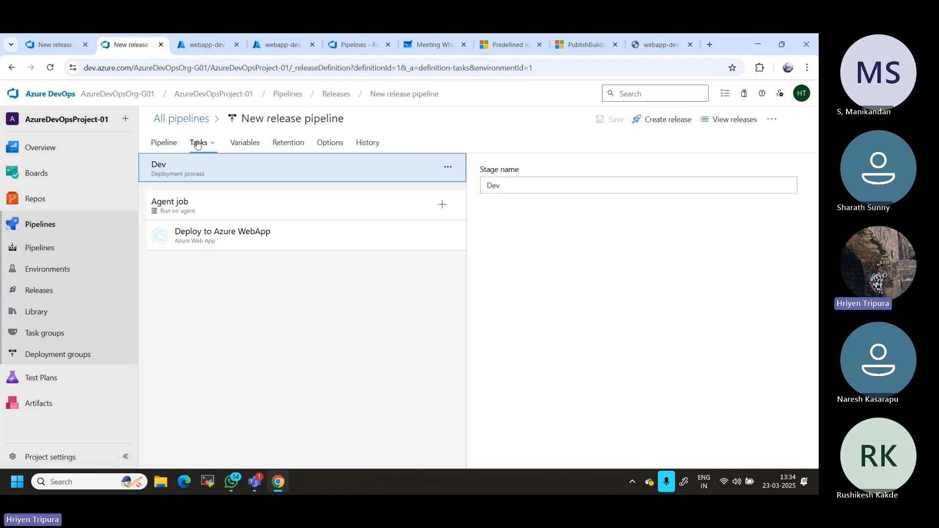
pyautogui.click(247, 237)
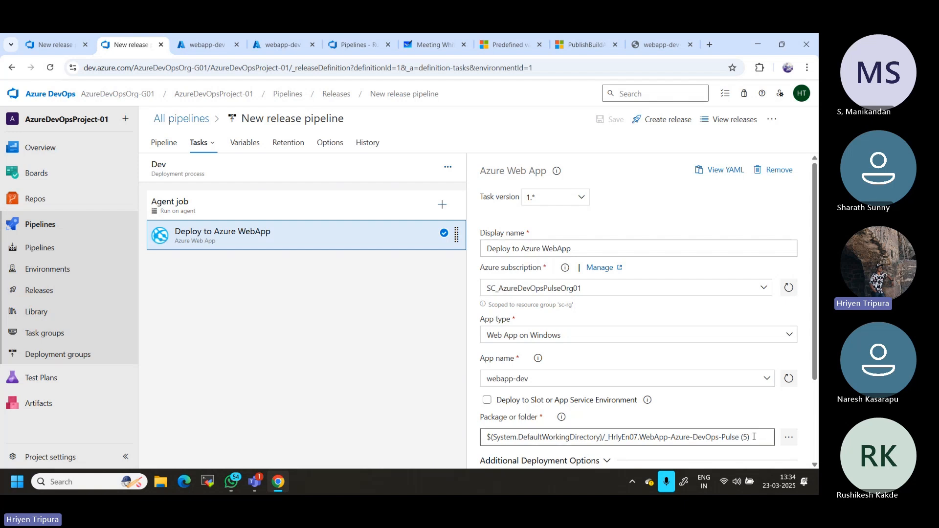
pyautogui.scroll(-3, 754, 437)
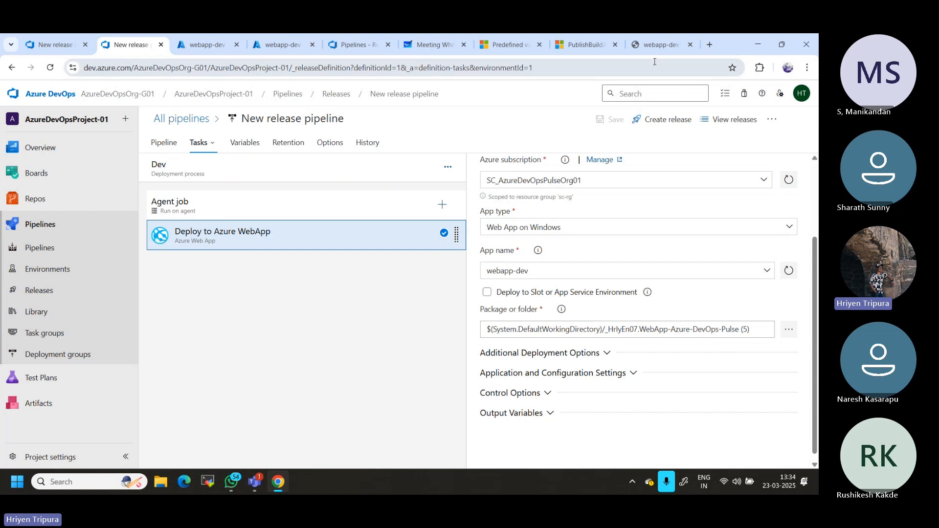
# - Recheck the deployed site's page, the PublishBuildArtifacts documentation and the webapp-dev overview in the Azure portal
pyautogui.click(655, 45)
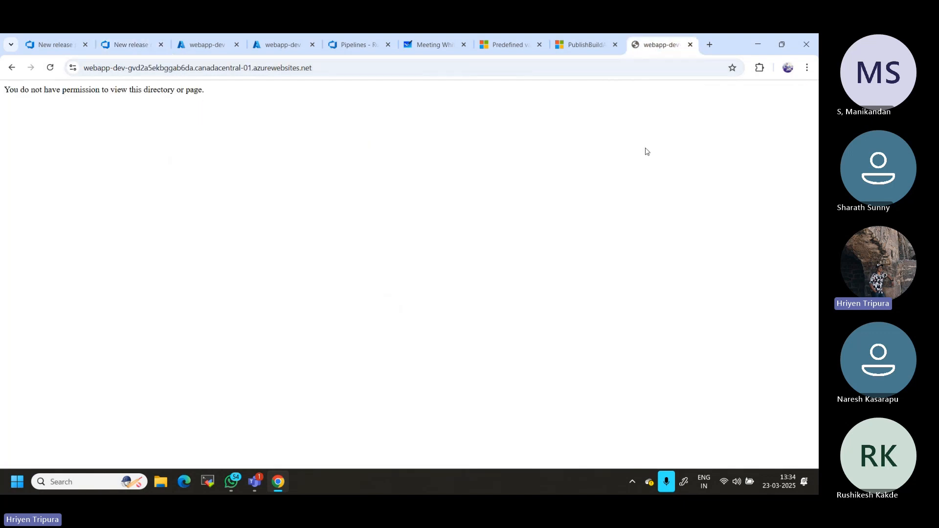
pyautogui.click(589, 45)
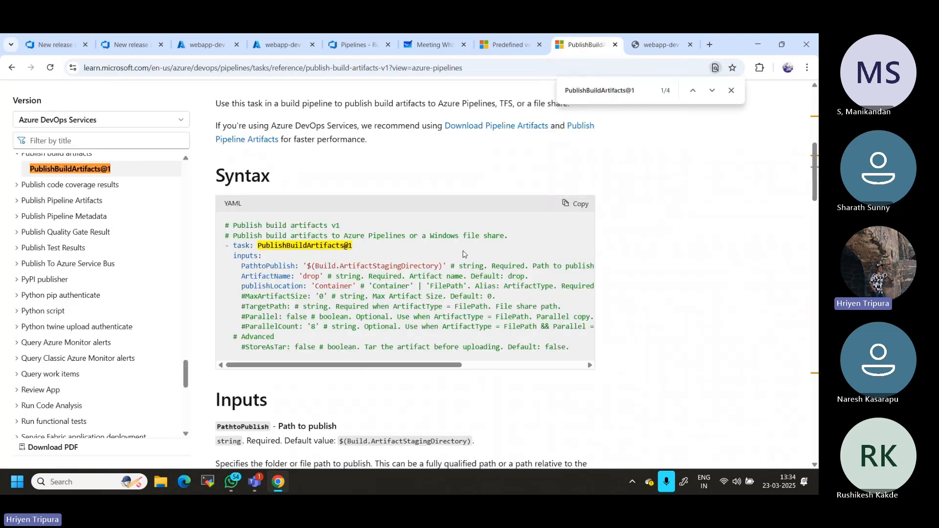
pyautogui.click(652, 45)
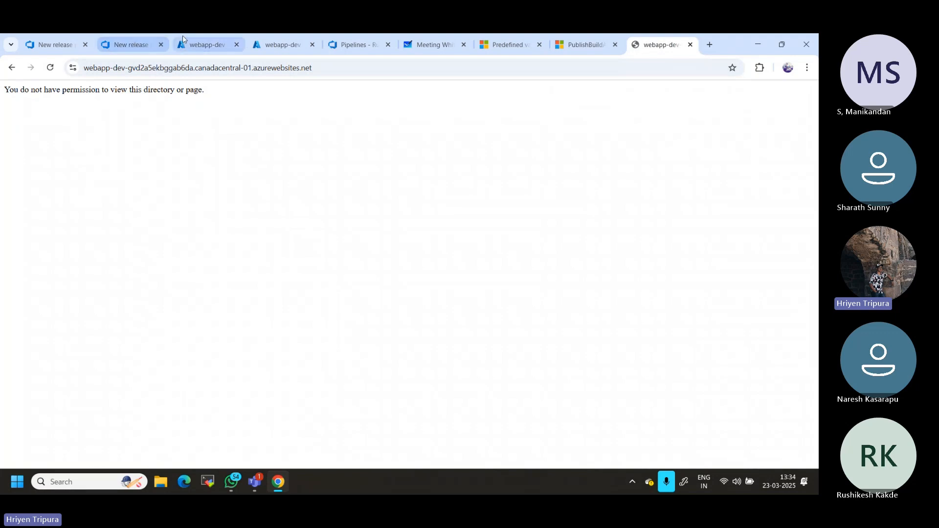
pyautogui.click(188, 47)
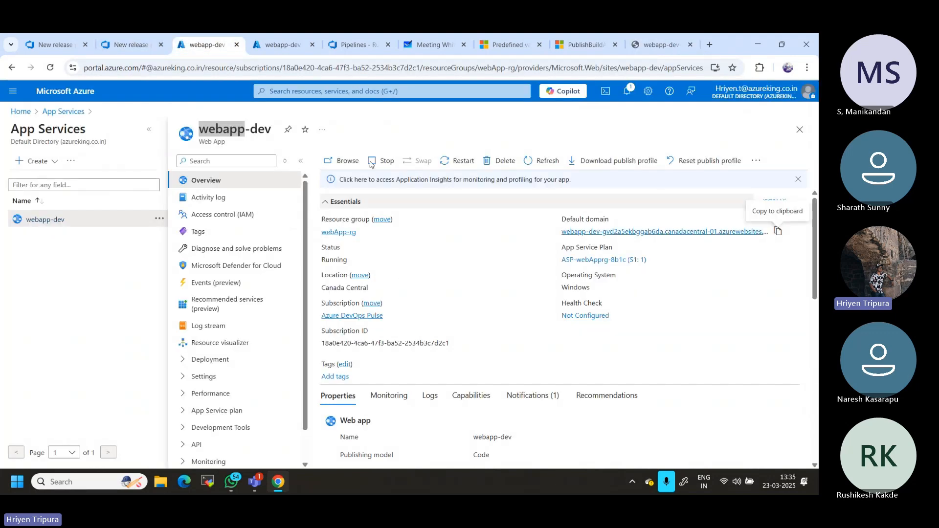
pyautogui.click(281, 47)
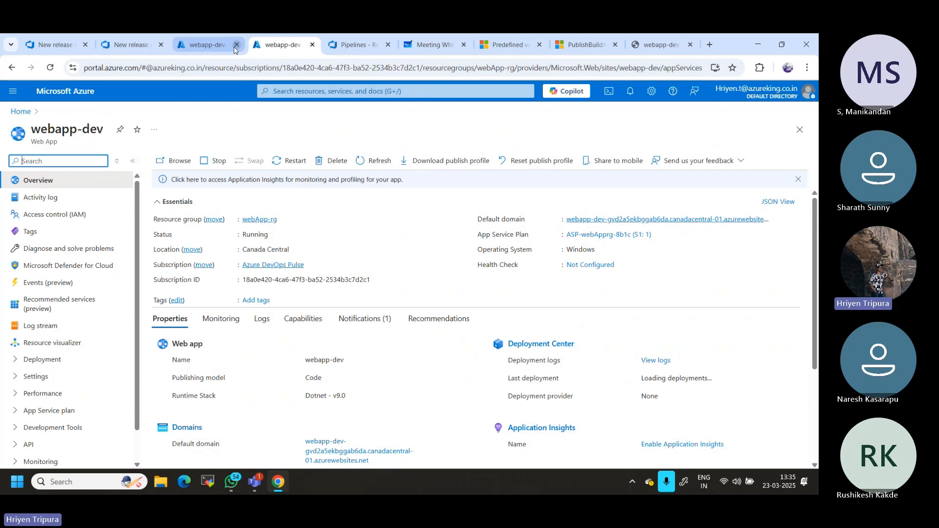
pyautogui.click(201, 44)
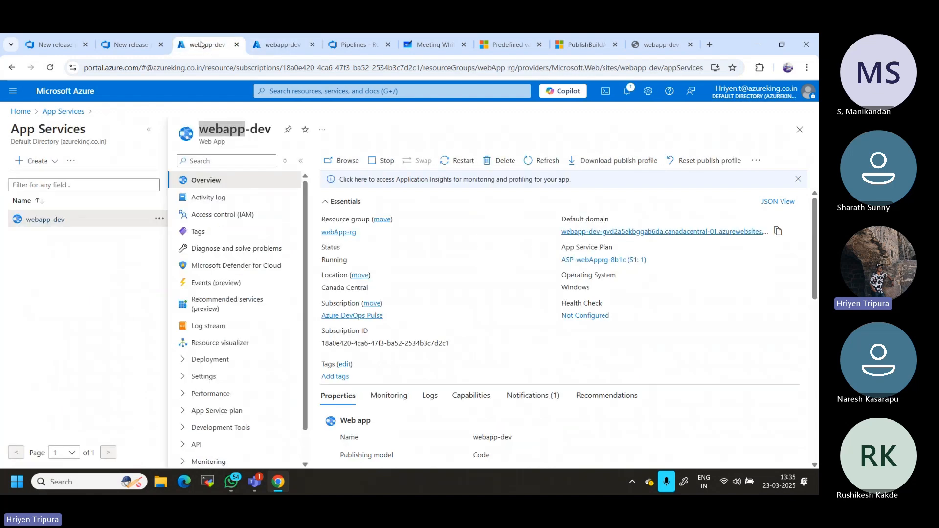
# - Open the YAML of the WebApp-Azure-DevOps-Pulse (5) build pipeline for editing from run 20250323.4
pyautogui.click(135, 45)
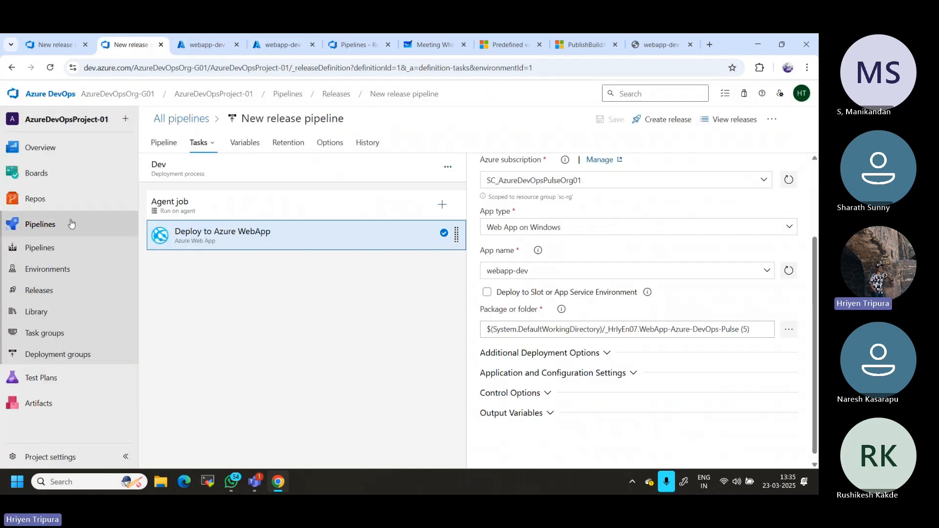
pyautogui.click(38, 225)
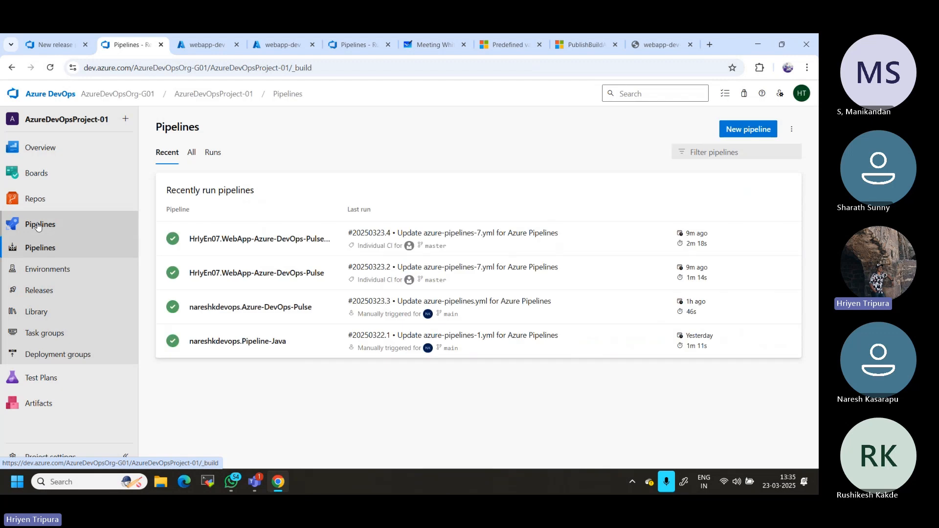
pyautogui.click(277, 240)
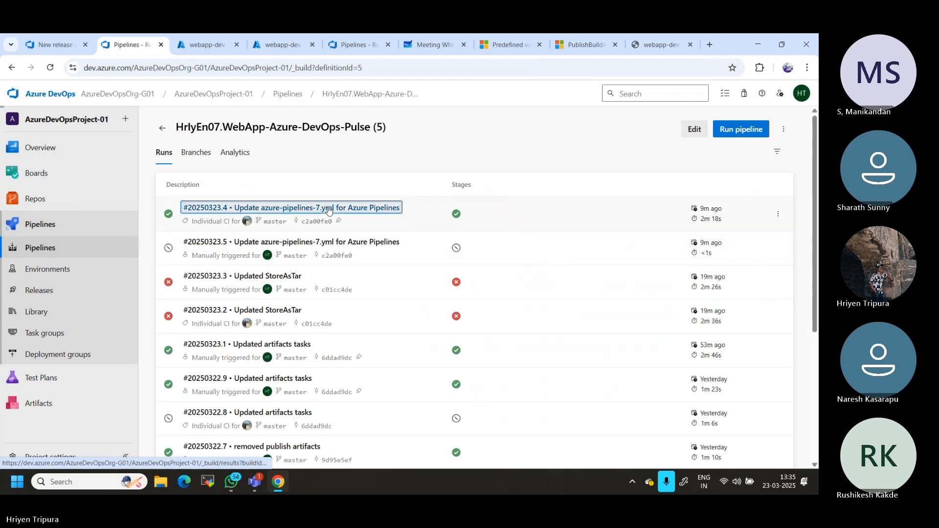
pyautogui.click(329, 210)
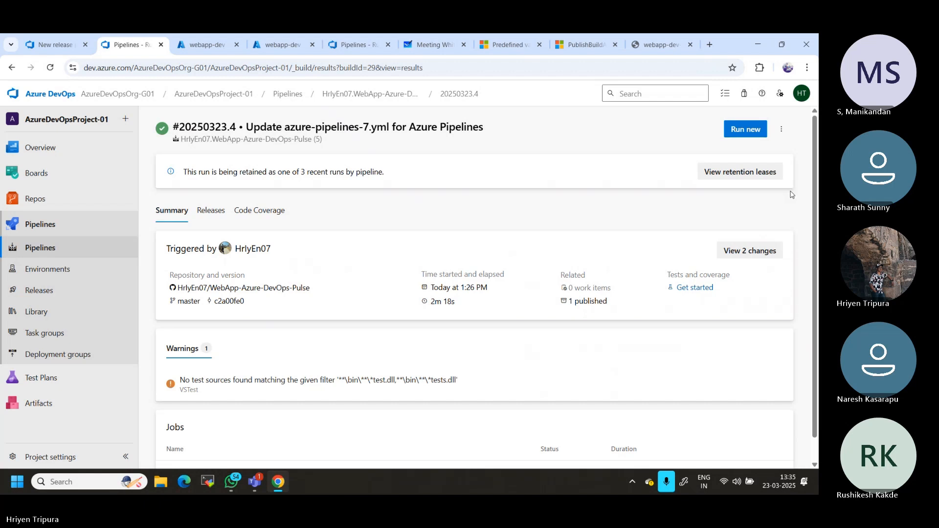
pyautogui.click(782, 129)
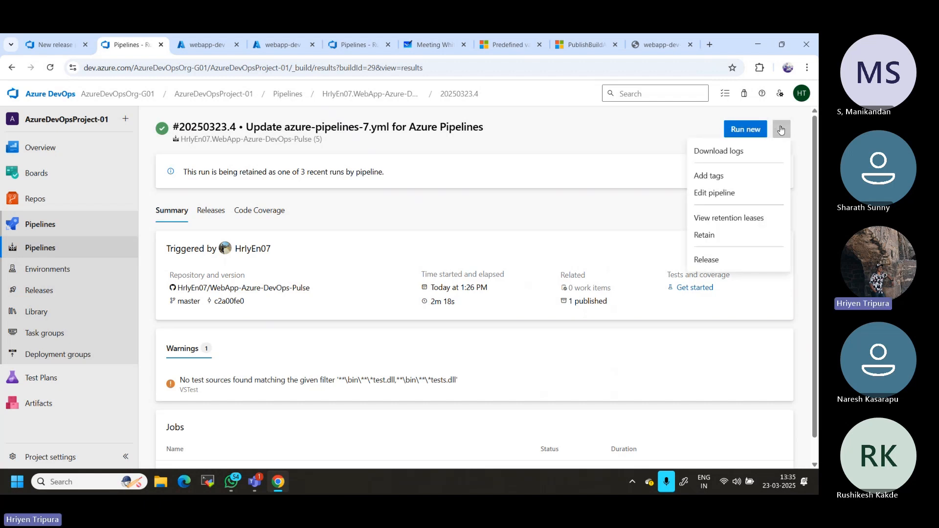
pyautogui.click(715, 194)
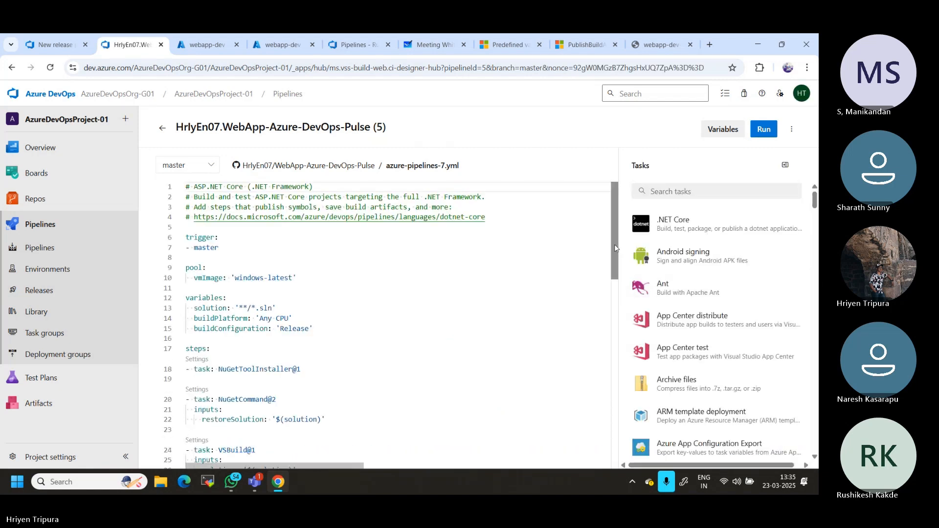
# - Add dev as a second trigger branch below master in azure-pipelines-7.yml
pyautogui.click(233, 244)
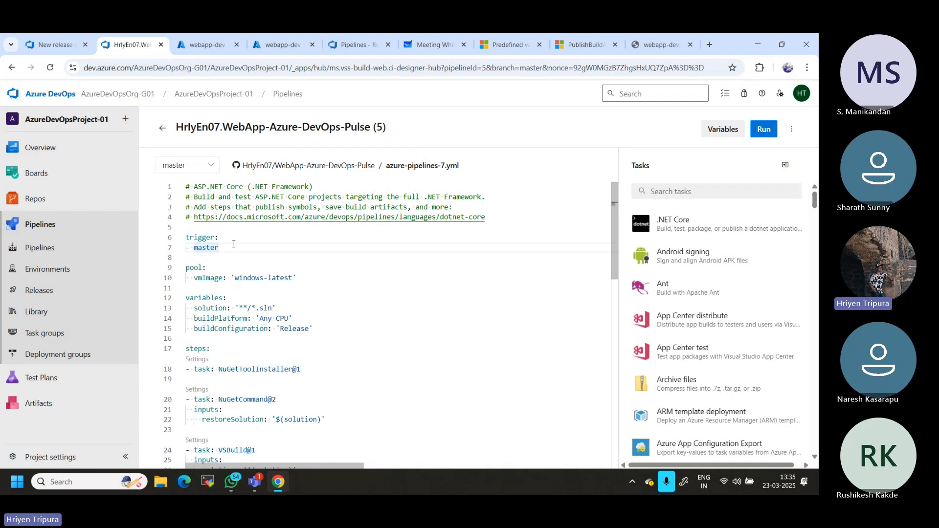
pyautogui.press('Return')
pyautogui.write('-')
pyautogui.press('Escape')
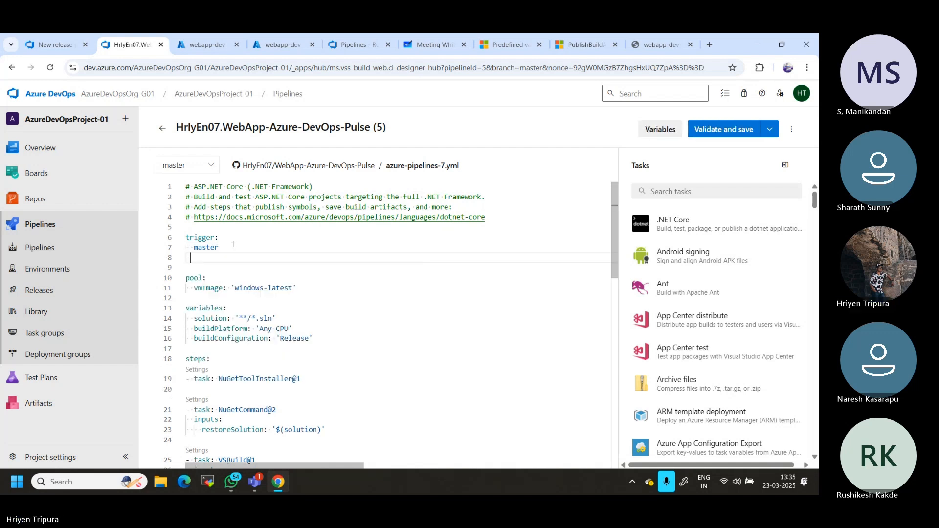
pyautogui.write('dev')
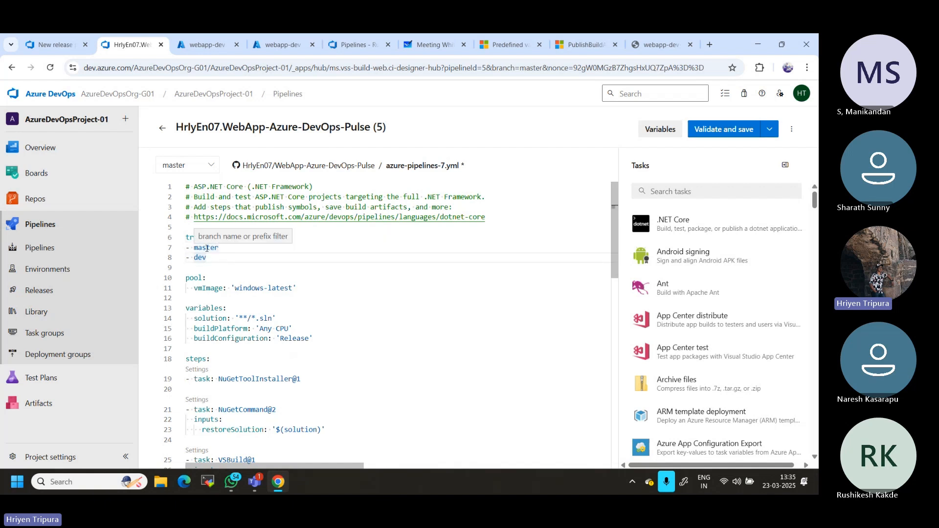
pyautogui.click(308, 250)
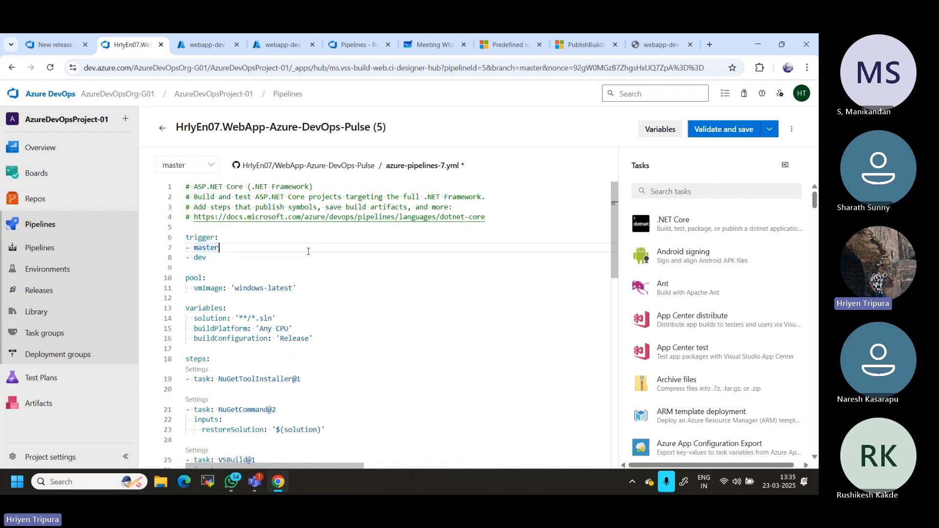
# - Validate and commit the YAML change directly to the master branch, and run the pipeline on master
pyautogui.click(711, 134)
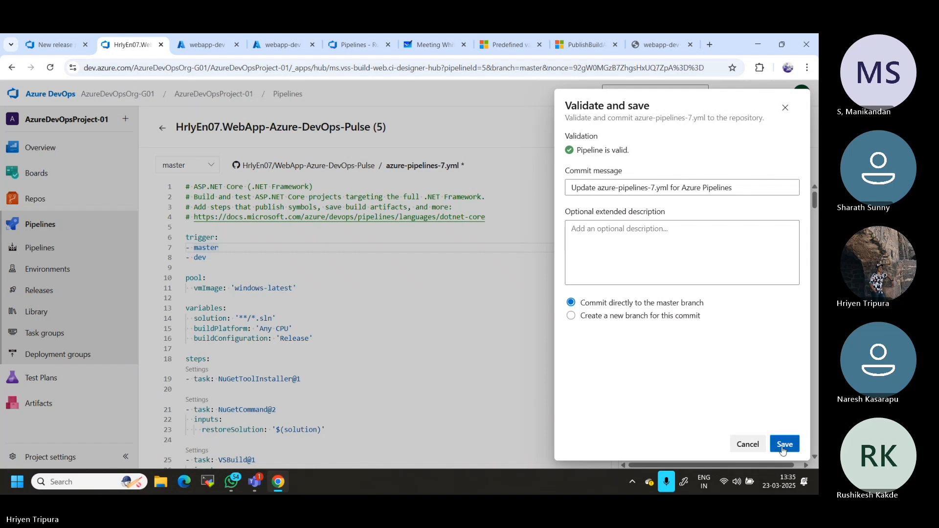
pyautogui.click(784, 450)
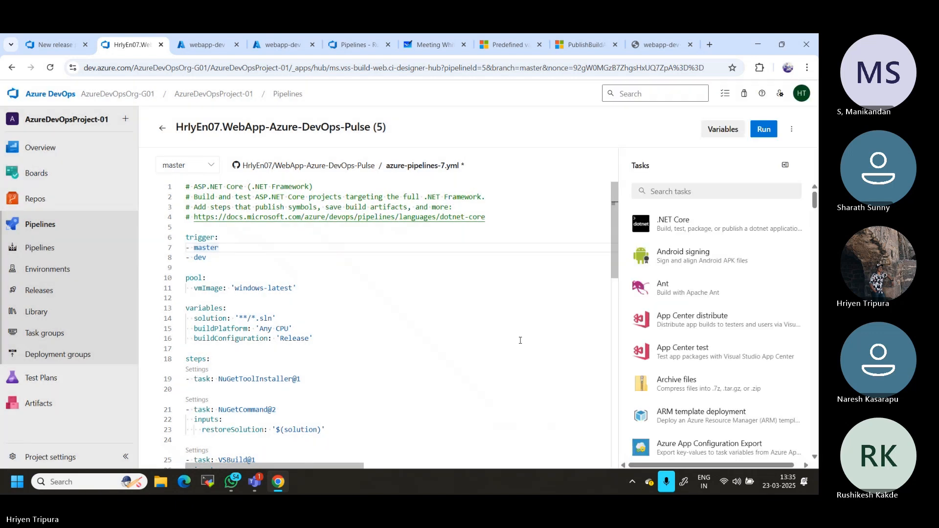
pyautogui.click(764, 129)
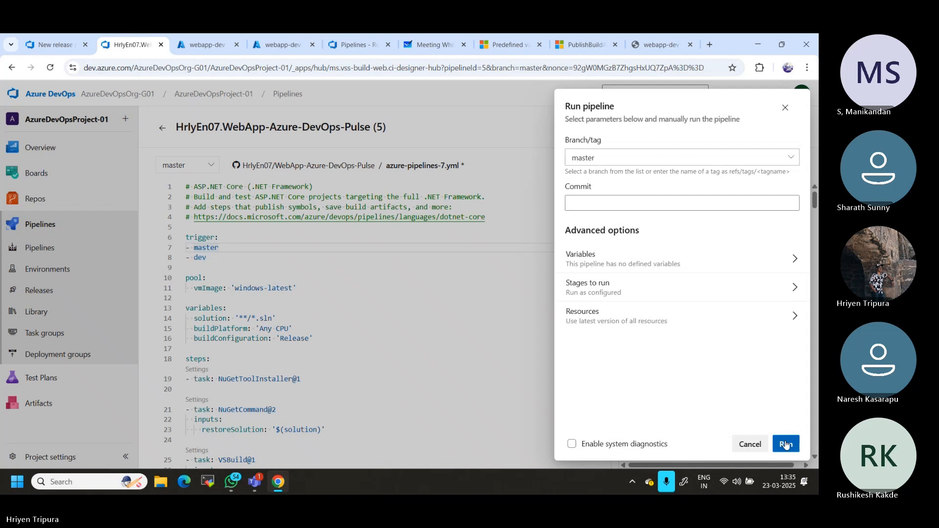
pyautogui.click(786, 444)
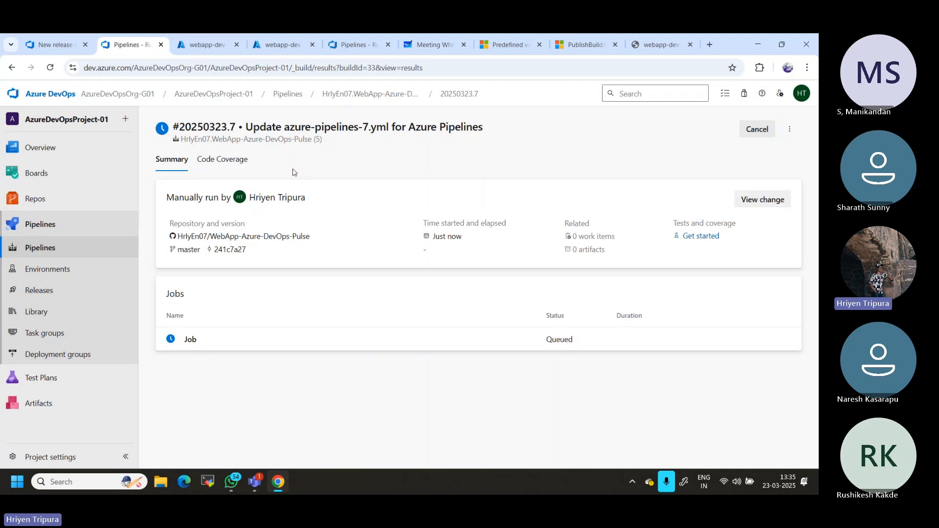
# - Review the Dev stage's pre-deployment conditions in New release pipeline and enable its gates
pyautogui.click(56, 45)
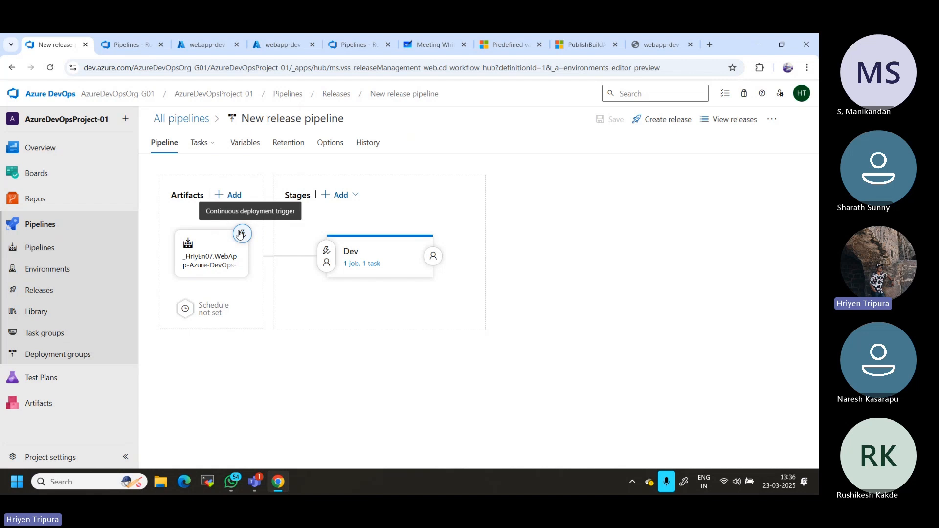
pyautogui.click(328, 255)
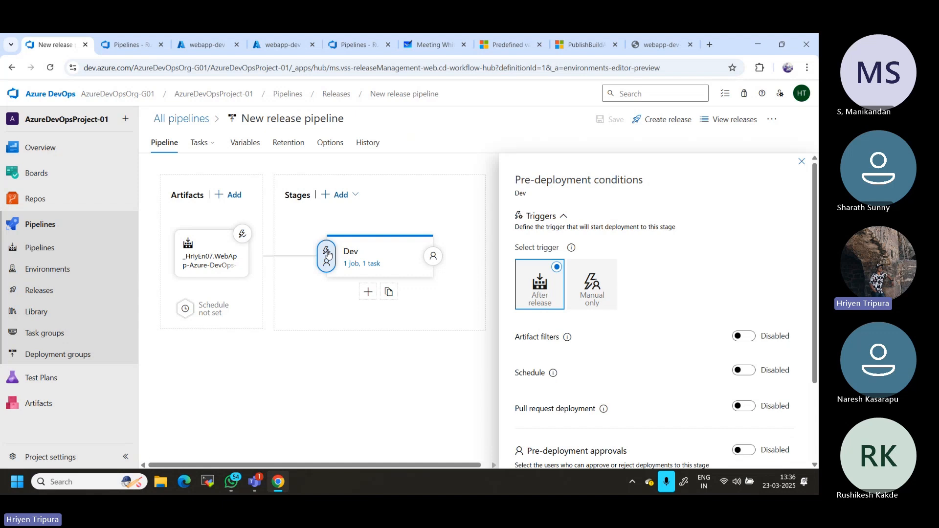
pyautogui.scroll(-2, 650, 241)
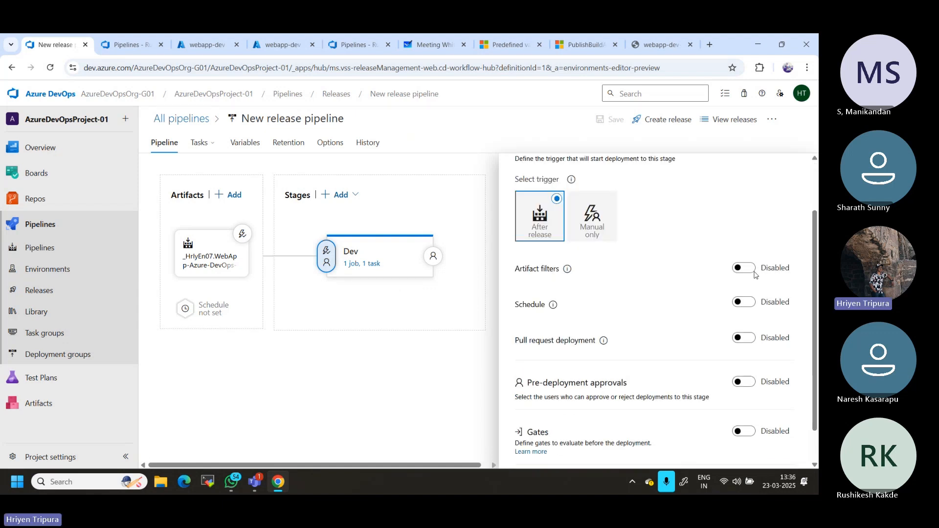
pyautogui.scroll(-1, 644, 270)
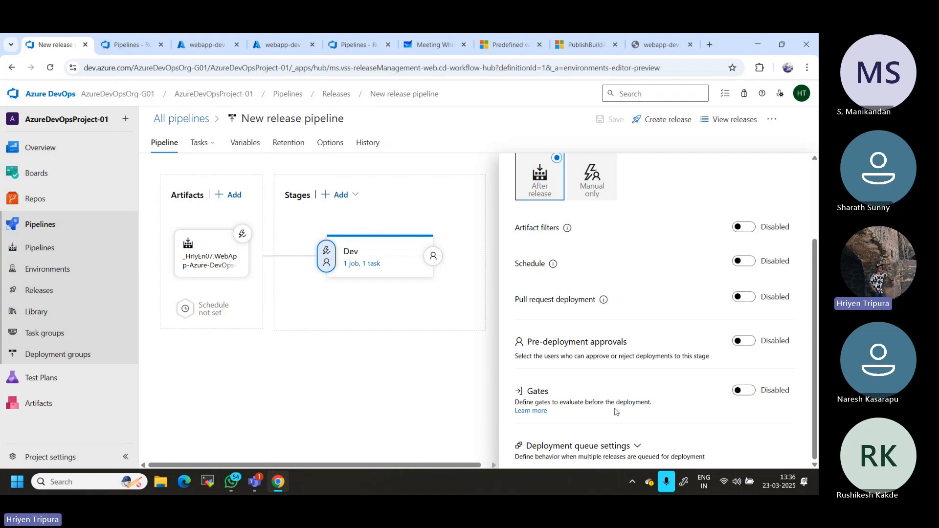
pyautogui.click(744, 390)
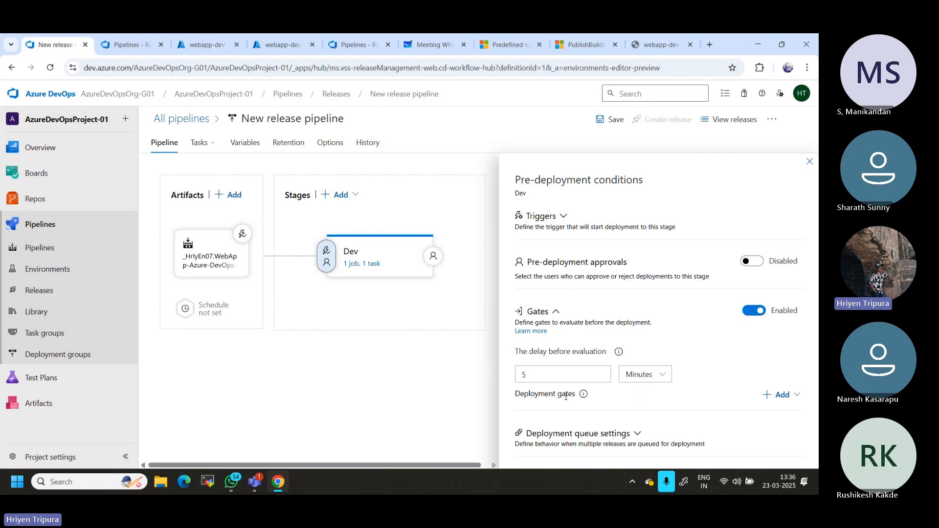
# - Add a Check Azure Policy compliance deployment gate to the Dev stage's pre-deployment conditions and review its settings
pyautogui.click(793, 395)
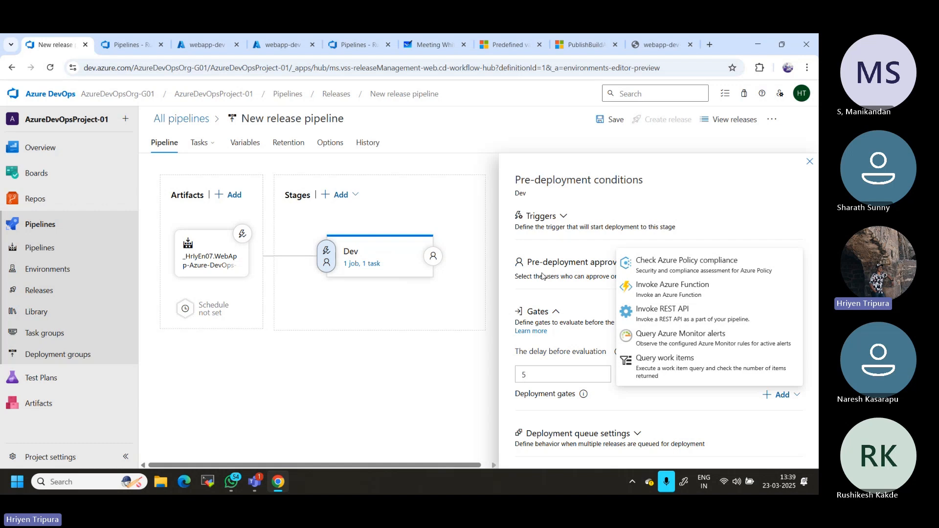
pyautogui.click(685, 261)
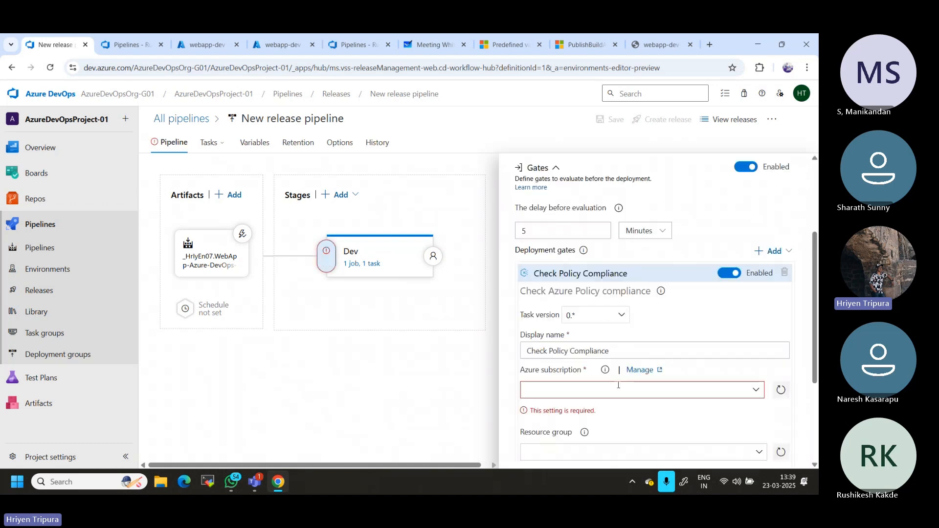
pyautogui.scroll(-4, 619, 385)
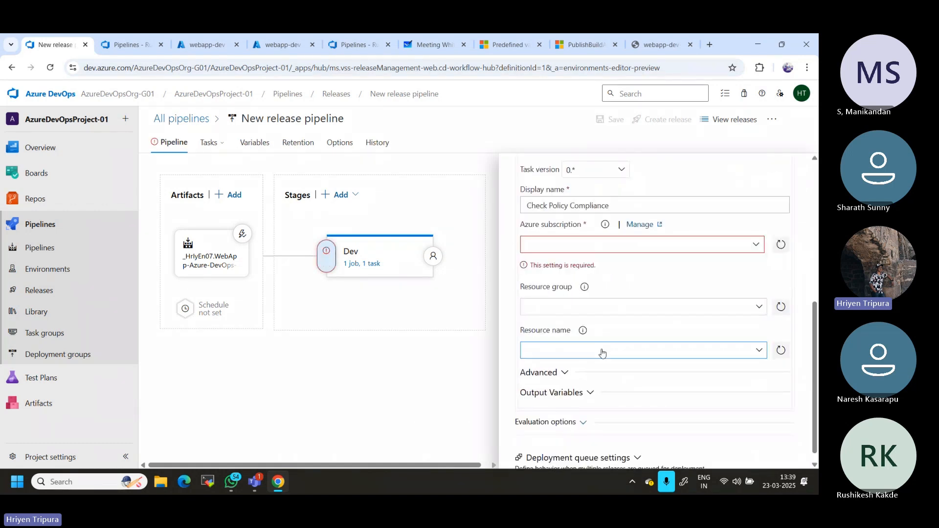
pyautogui.scroll(5, 796, 270)
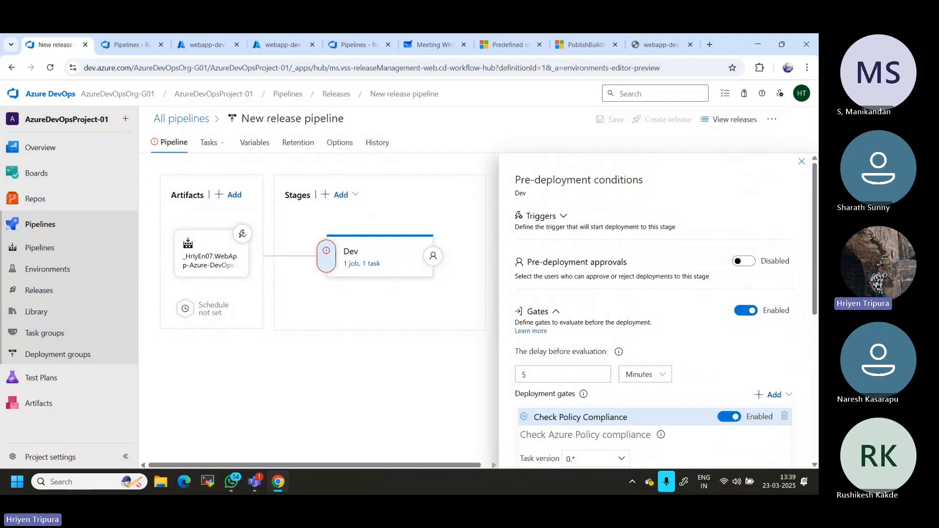
pyautogui.click(802, 162)
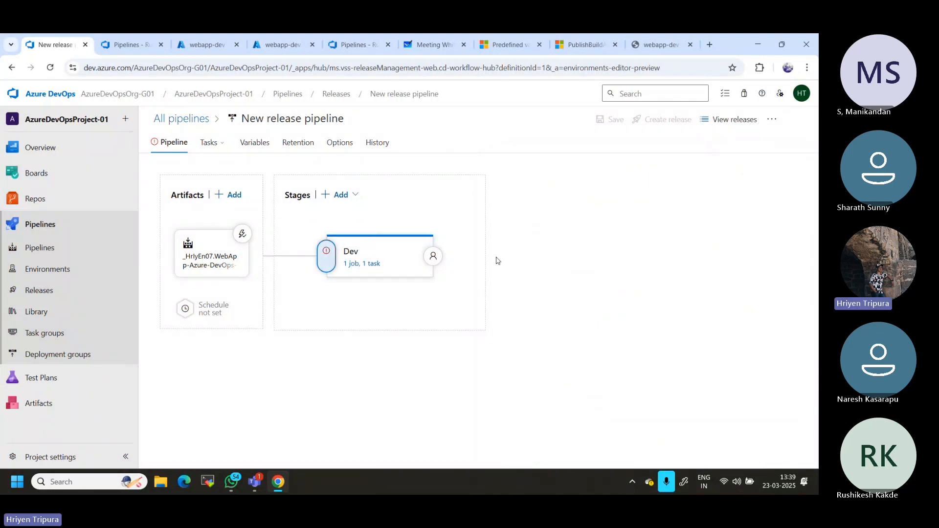
# - Look over the webapp-dev resource overview, reload build run 20250323.4, and return to New release pipeline
pyautogui.click(205, 46)
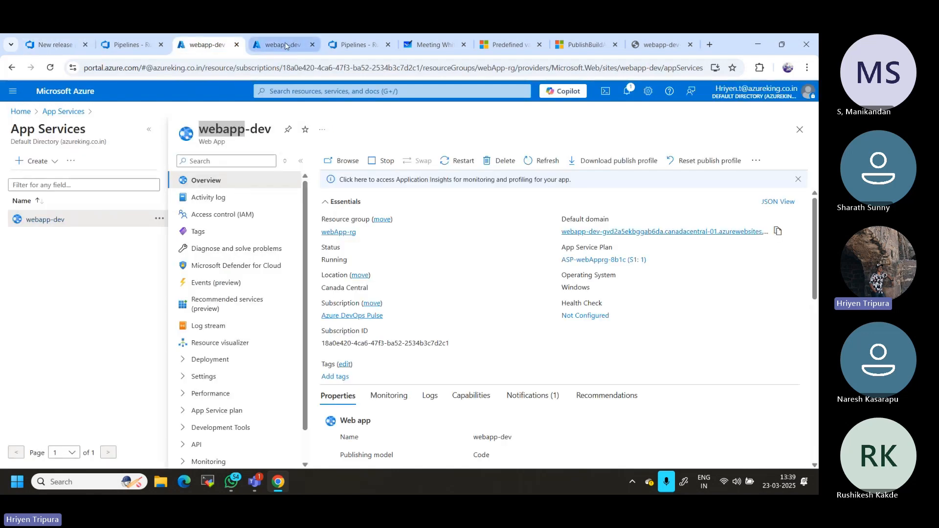
pyautogui.click(285, 45)
pyautogui.click(355, 44)
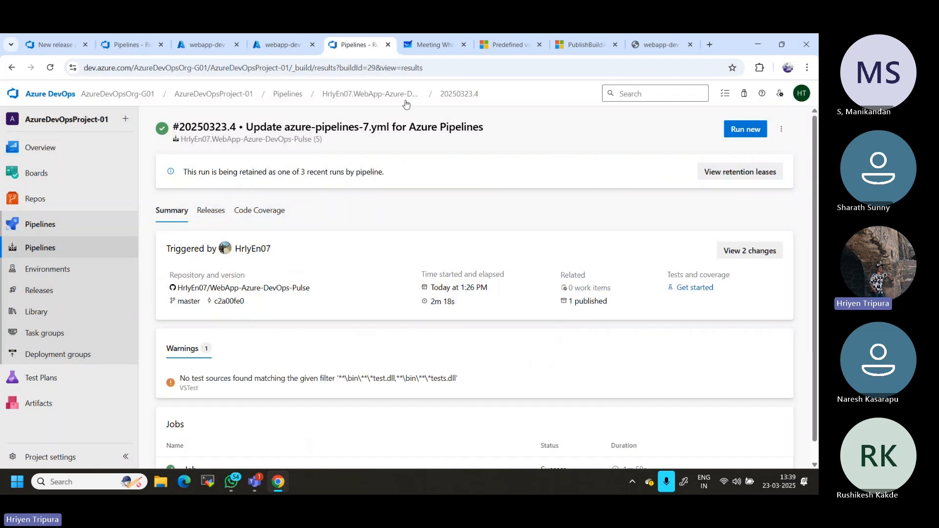
pyautogui.click(396, 67)
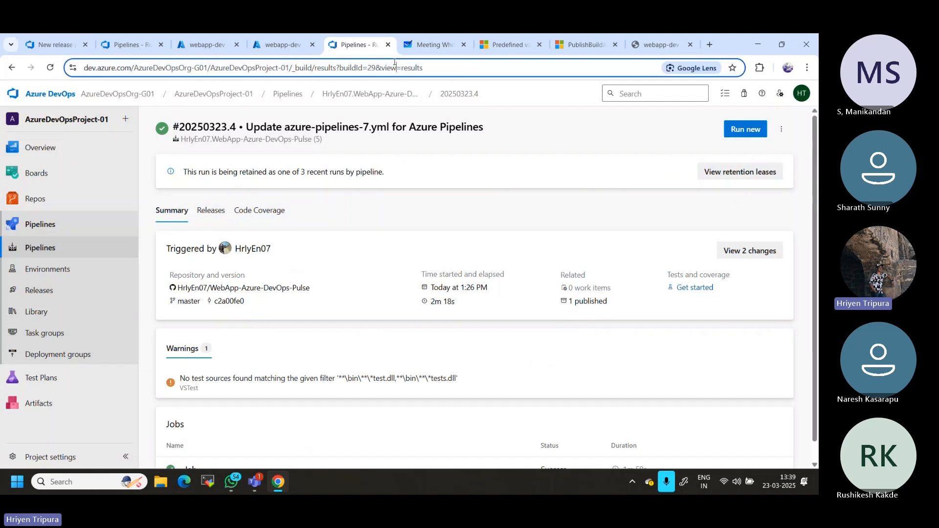
pyautogui.press('Return')
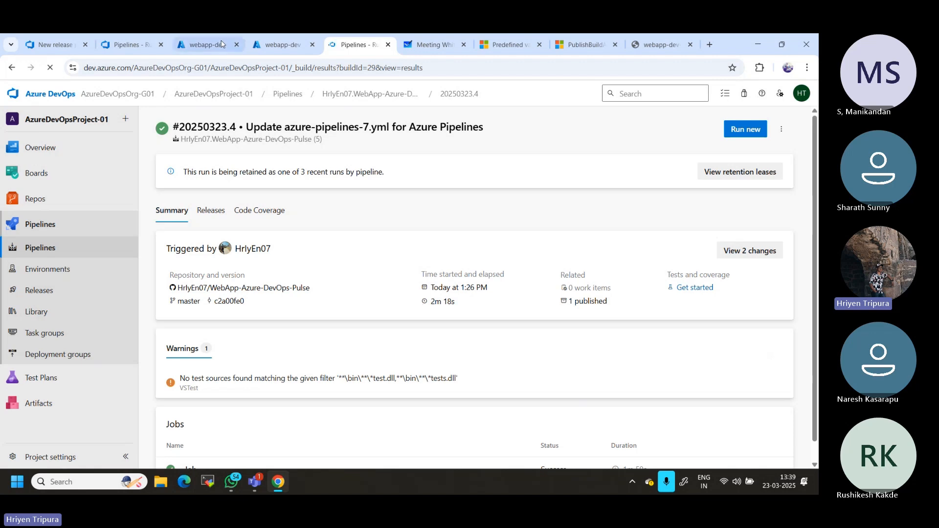
pyautogui.click(277, 43)
pyautogui.click(195, 45)
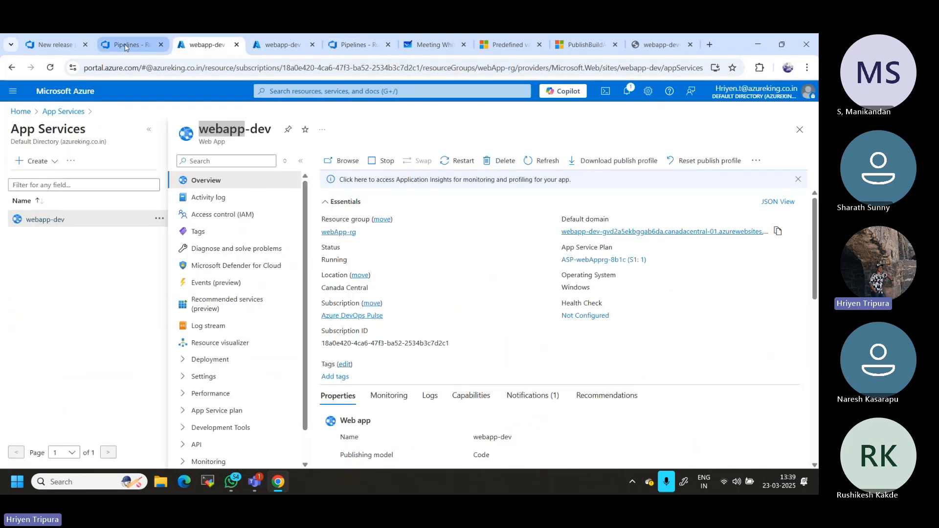
pyautogui.click(126, 45)
pyautogui.click(64, 45)
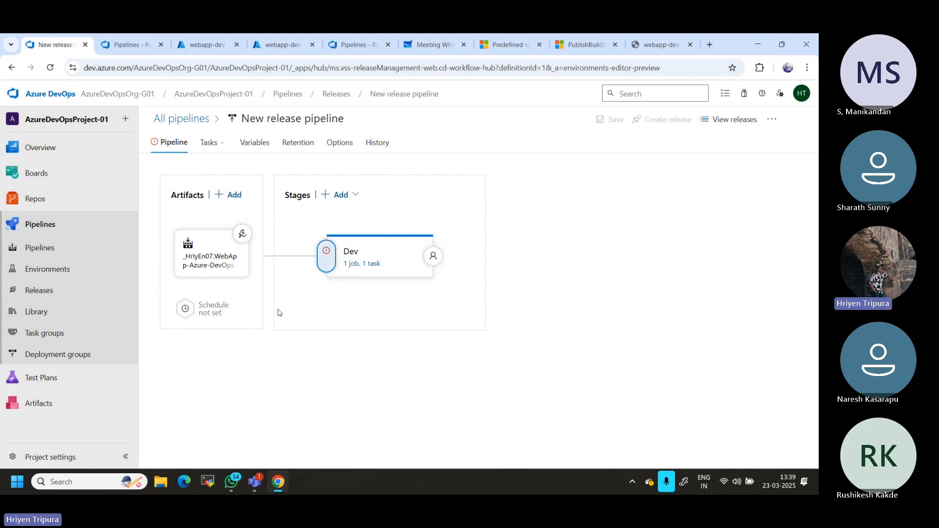
# - Disable the gates in the Dev stage's pre-deployment conditions
pyautogui.click(327, 254)
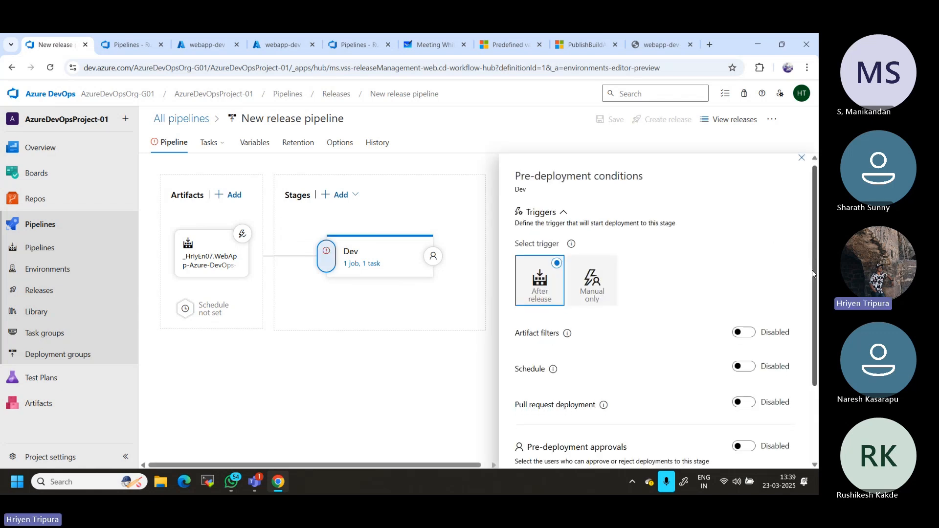
pyautogui.moveTo(813, 274); pyautogui.dragTo(817, 375)
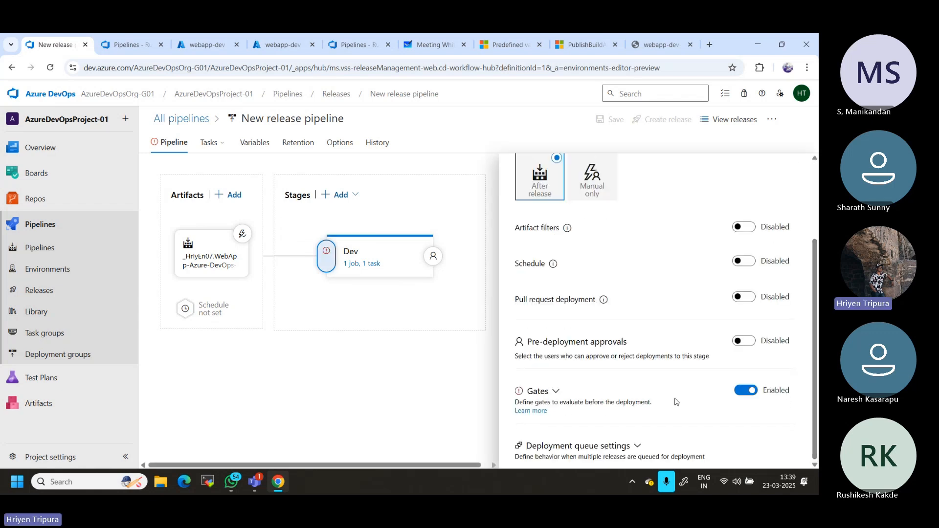
pyautogui.click(746, 390)
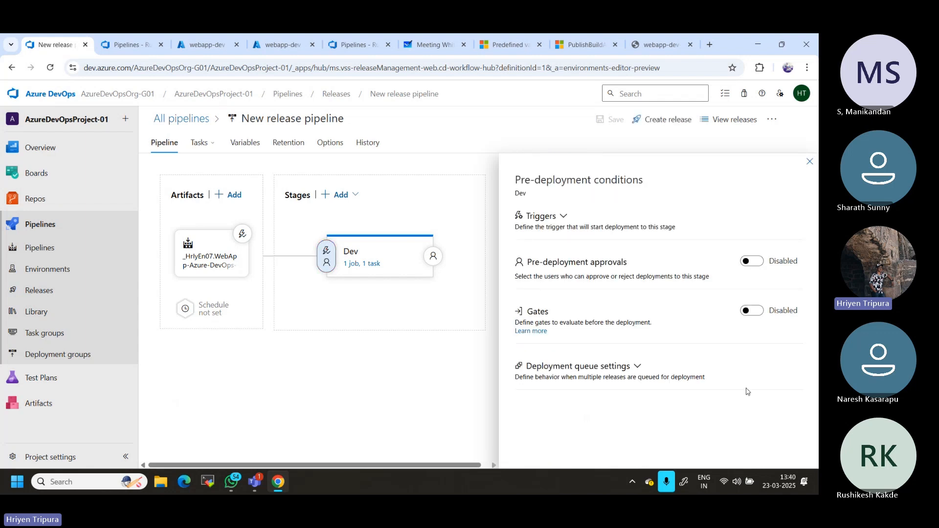
pyautogui.click(811, 162)
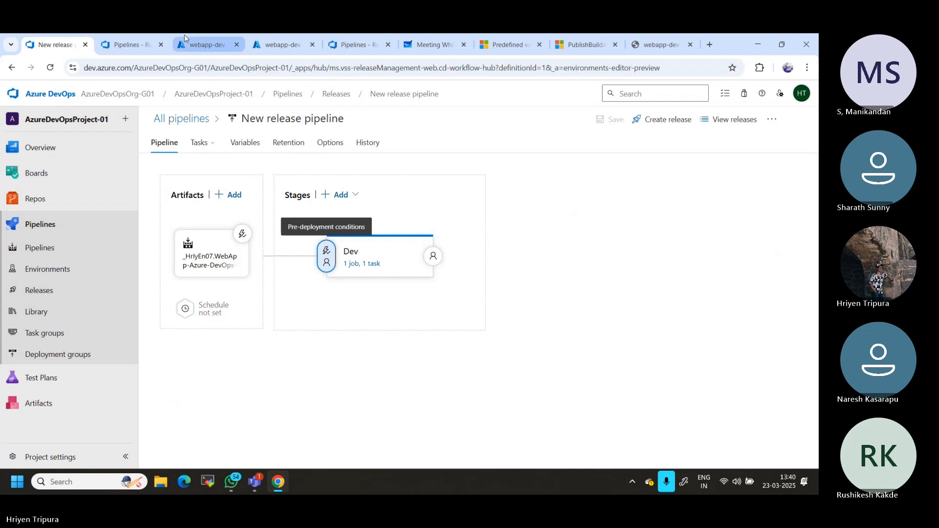
# - Examine the run history of the WebApp-Azure-DevOps-Pulse (5) build pipeline and the summary of run 20250323.7
pyautogui.click(130, 44)
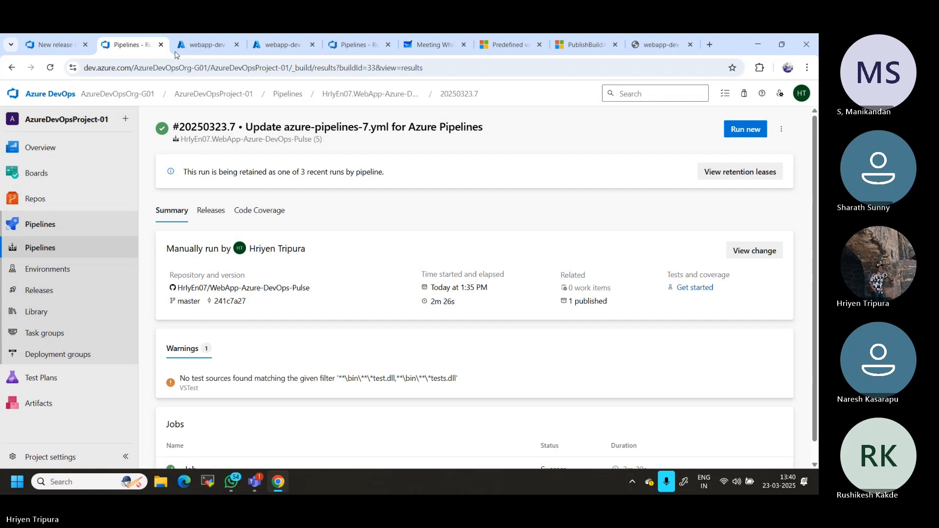
pyautogui.click(198, 45)
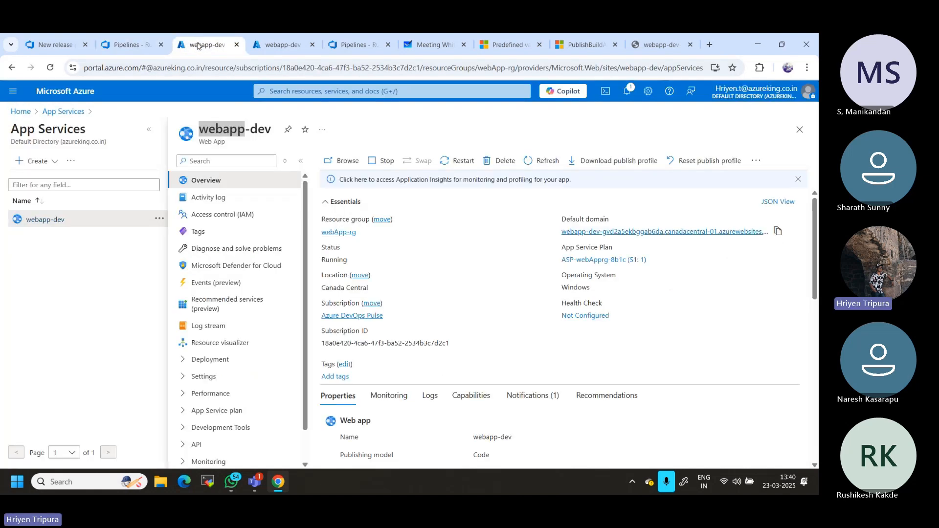
pyautogui.click(266, 45)
pyautogui.click(351, 48)
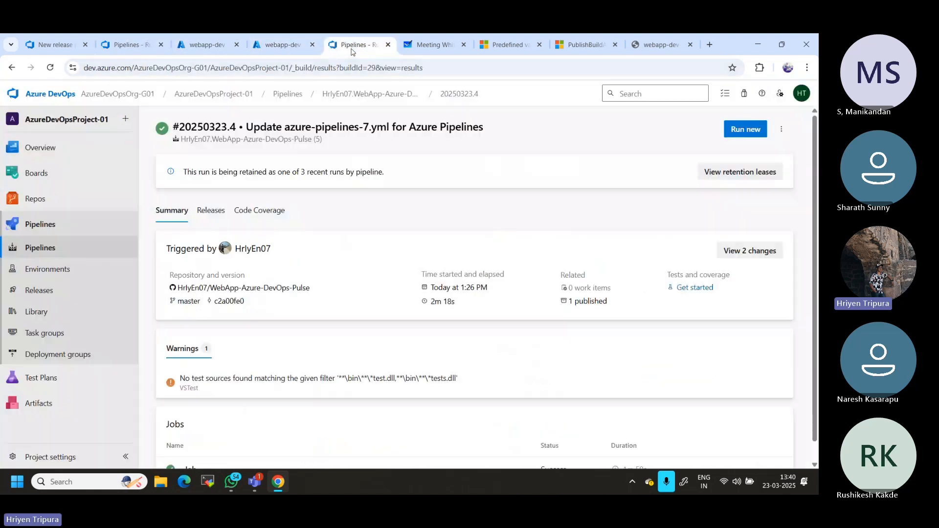
pyautogui.click(399, 68)
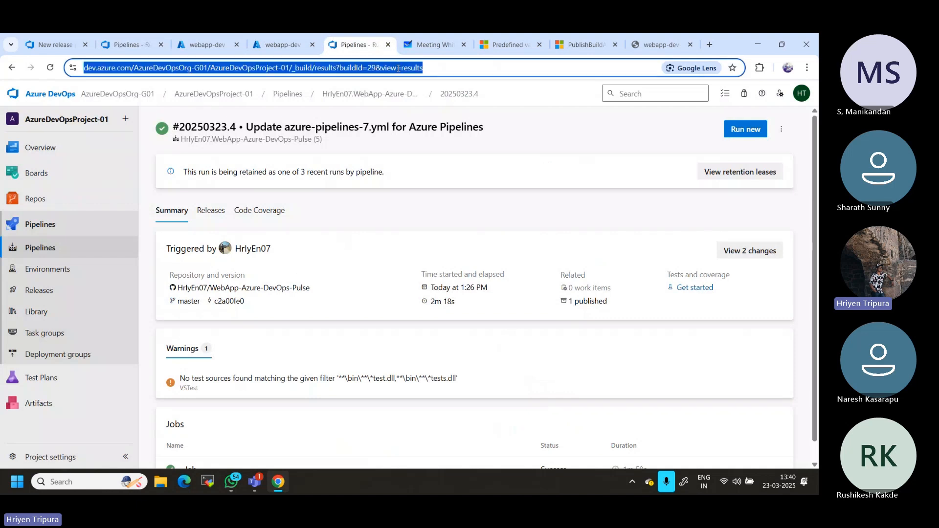
pyautogui.press('Return')
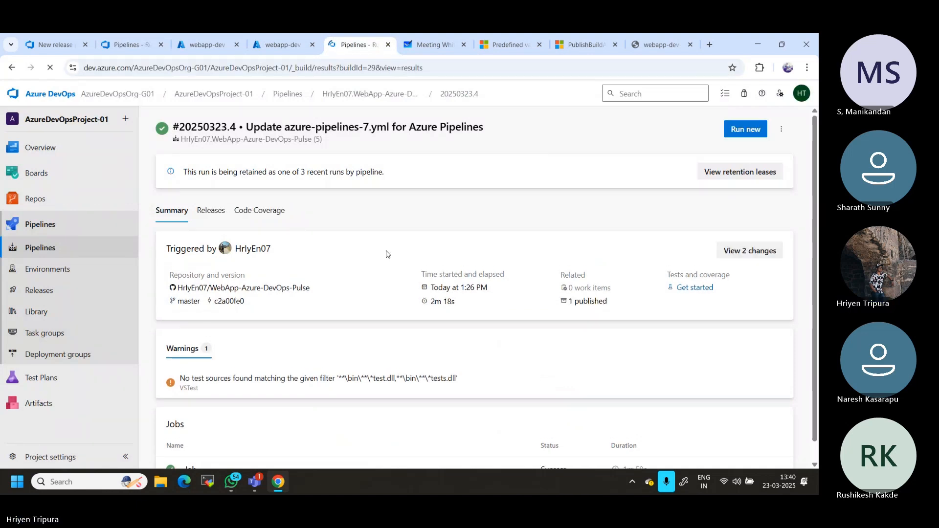
pyautogui.click(33, 229)
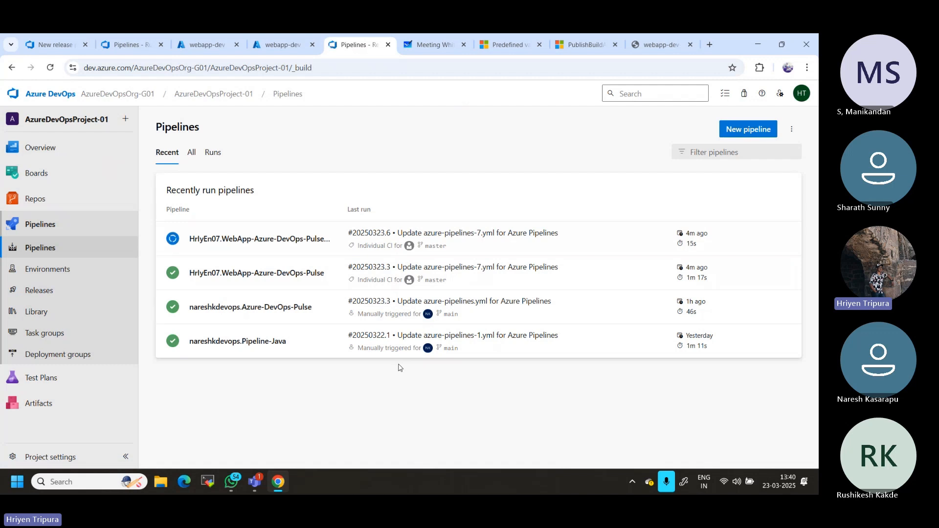
pyautogui.click(267, 239)
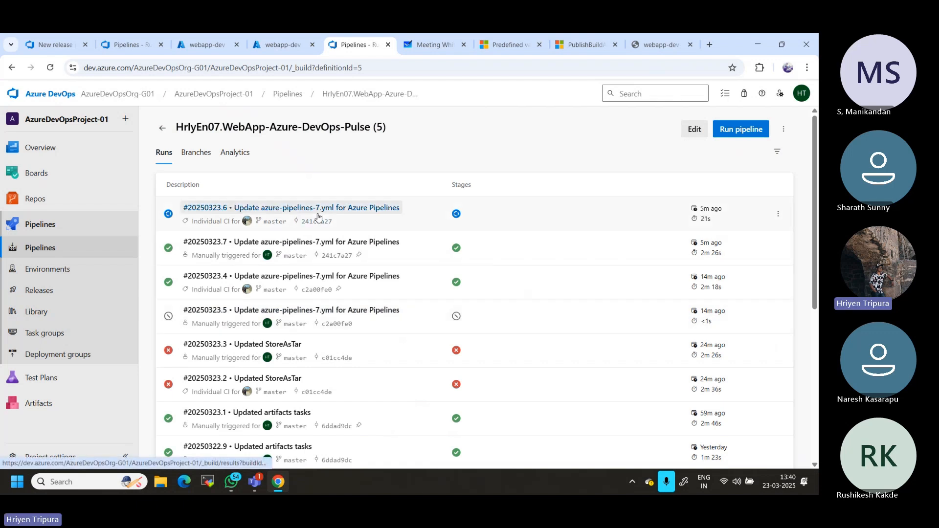
pyautogui.click(128, 43)
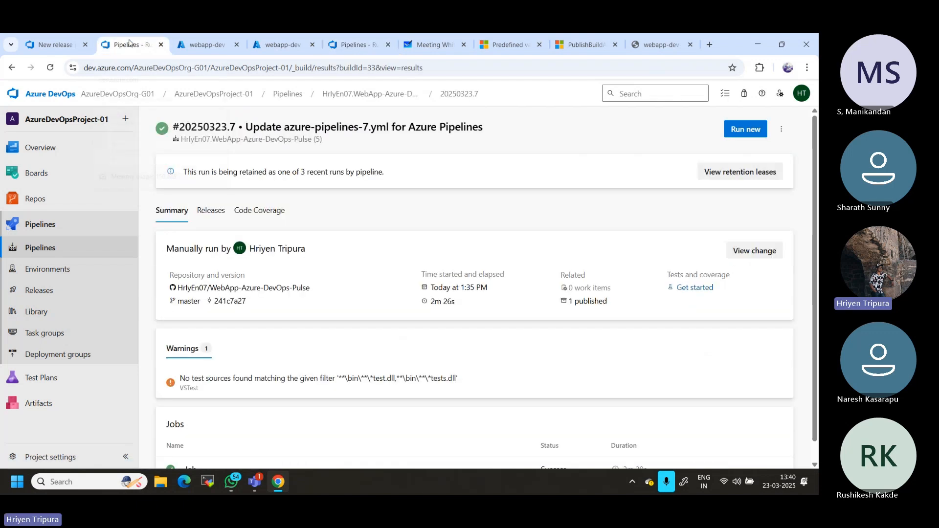
pyautogui.click(199, 46)
pyautogui.click(275, 46)
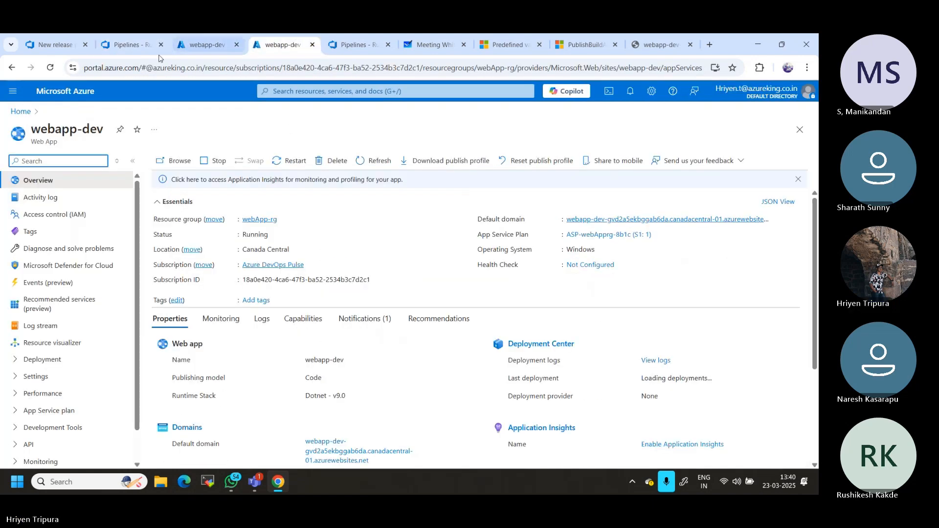
pyautogui.click(122, 46)
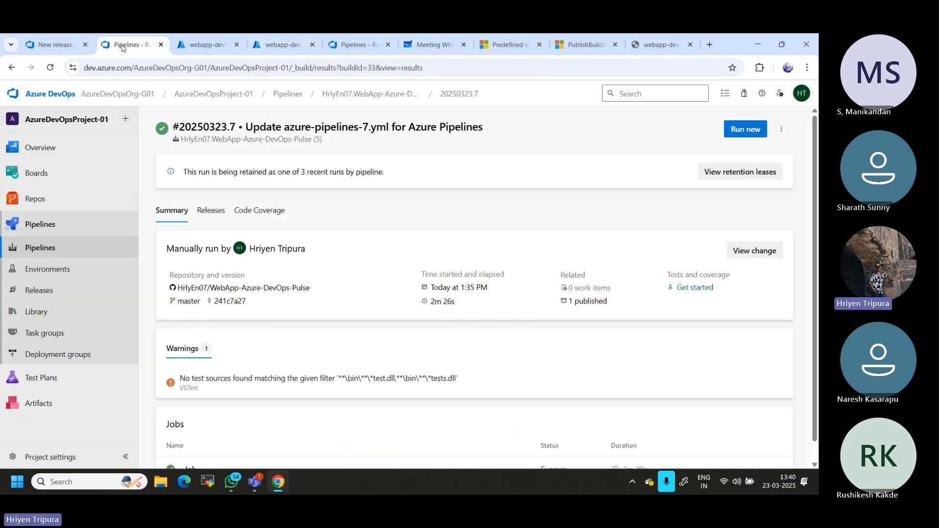
# - Add a new stage named Production after the Dev stage in New release pipeline
pyautogui.click(53, 44)
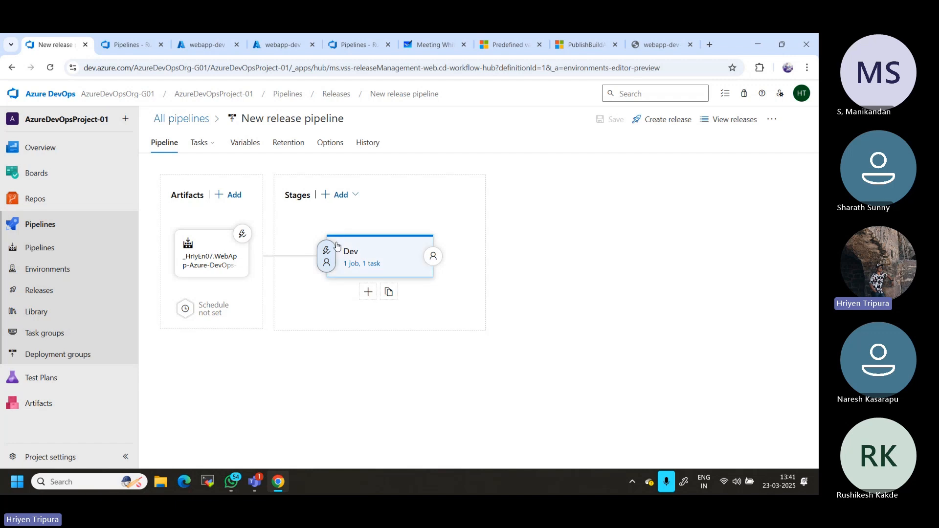
pyautogui.click(357, 196)
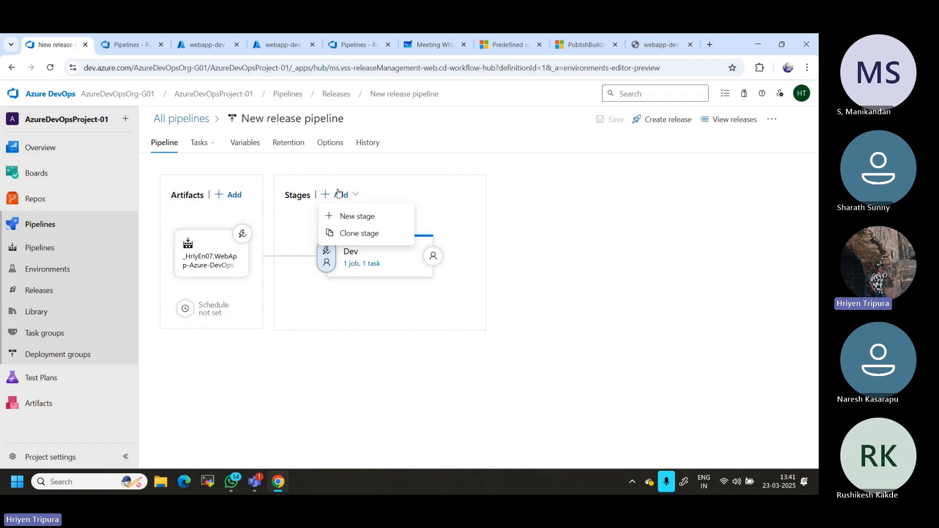
pyautogui.click(351, 305)
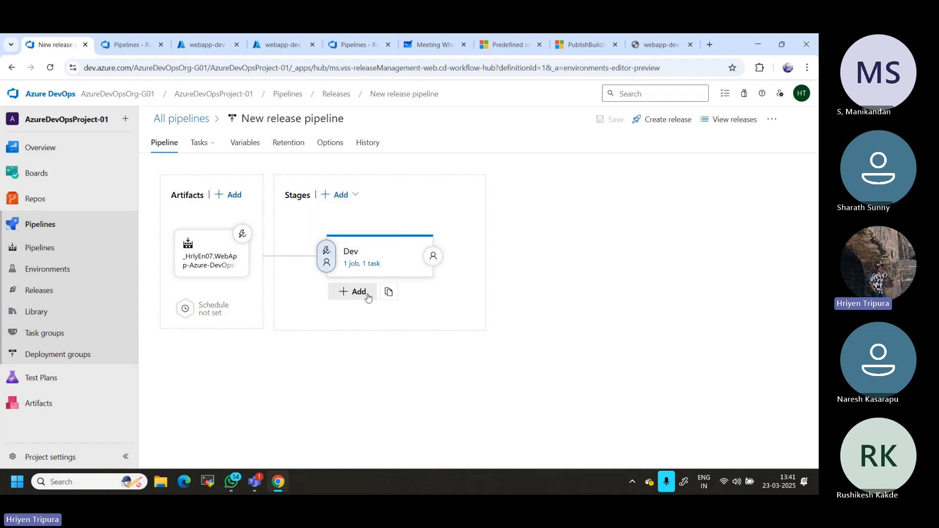
pyautogui.click(356, 293)
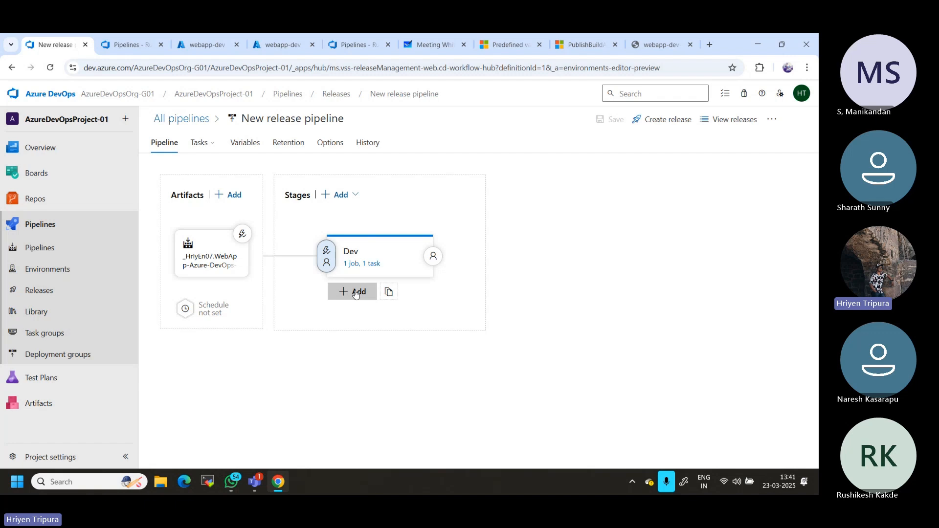
pyautogui.click(356, 292)
pyautogui.write('Production')
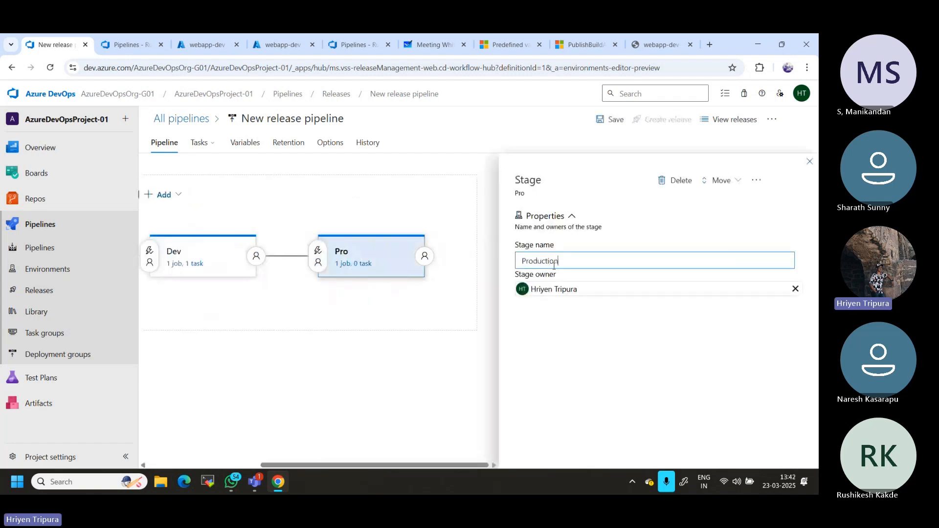
pyautogui.click(810, 162)
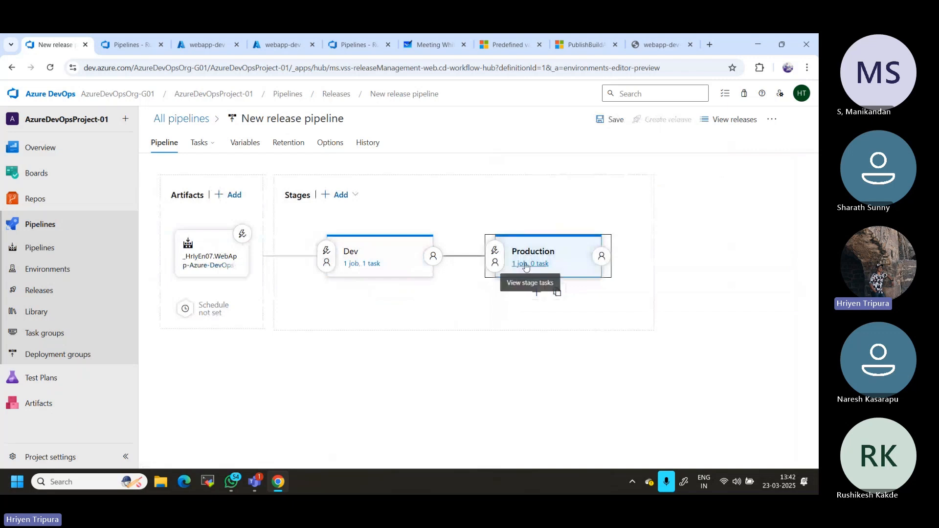
# - Review the Production stage's agent job settings, including execution plan and artifact download, and return to the pipeline diagram
pyautogui.click(526, 265)
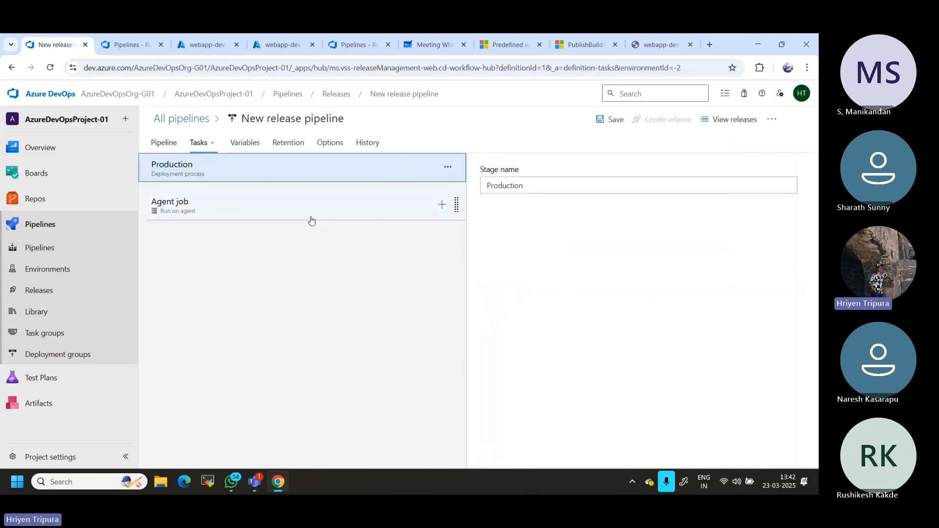
pyautogui.click(312, 218)
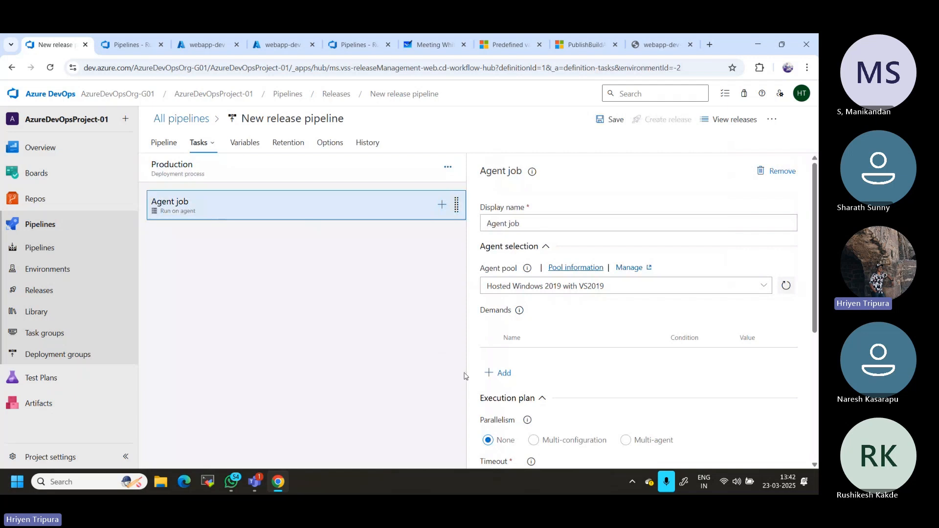
pyautogui.scroll(-5, 466, 375)
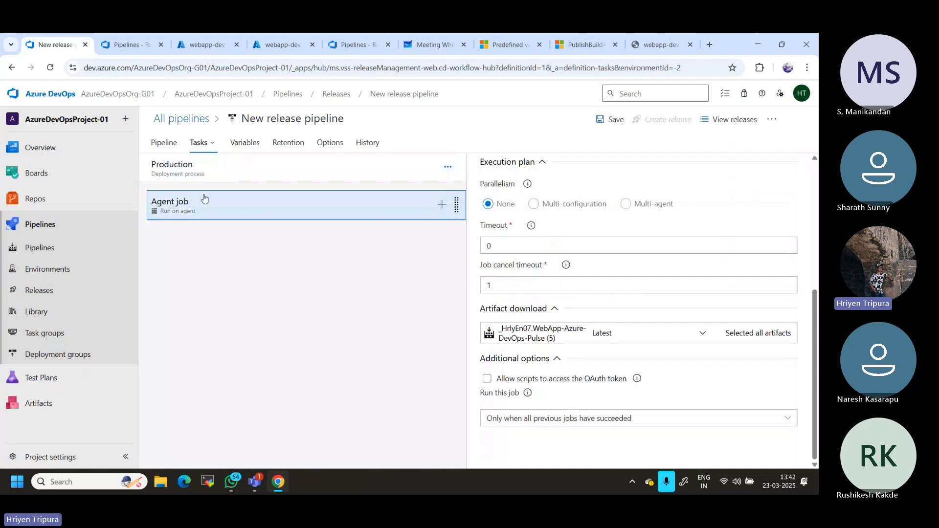
pyautogui.click(162, 145)
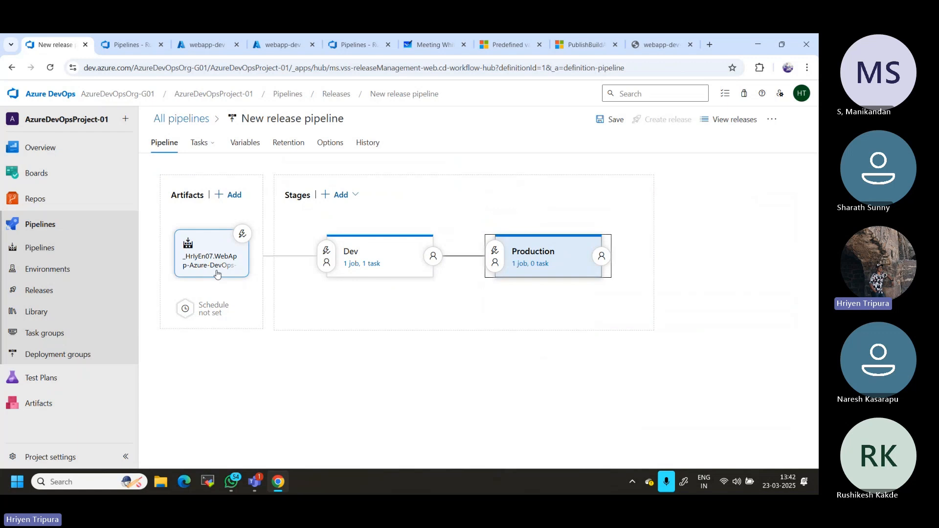
# - Review the Production stage's properties and its agent job's agent selection, execution plan, artifact download and additional options
pyautogui.click(200, 143)
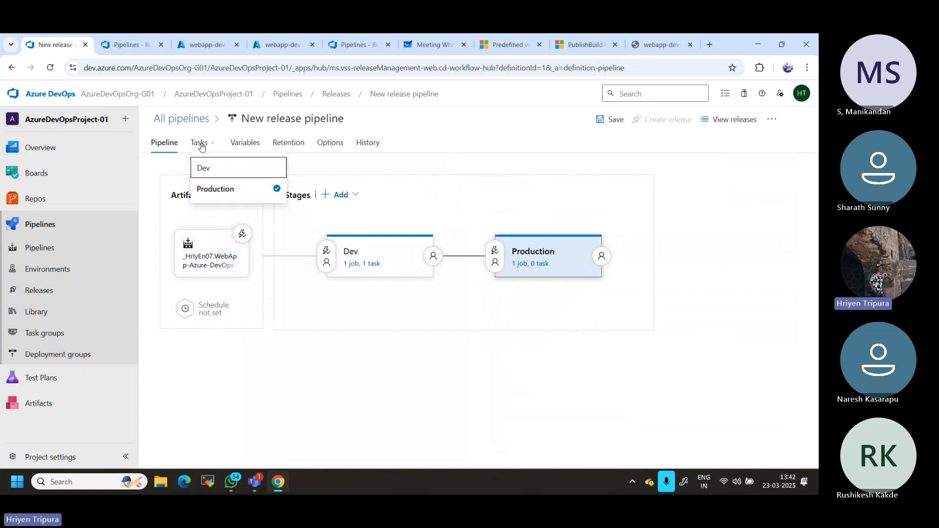
pyautogui.click(201, 146)
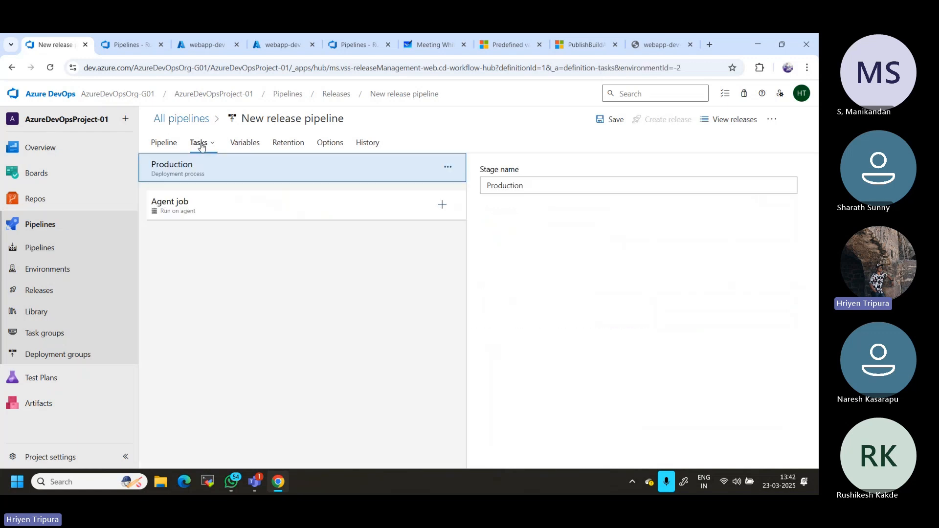
pyautogui.click(198, 205)
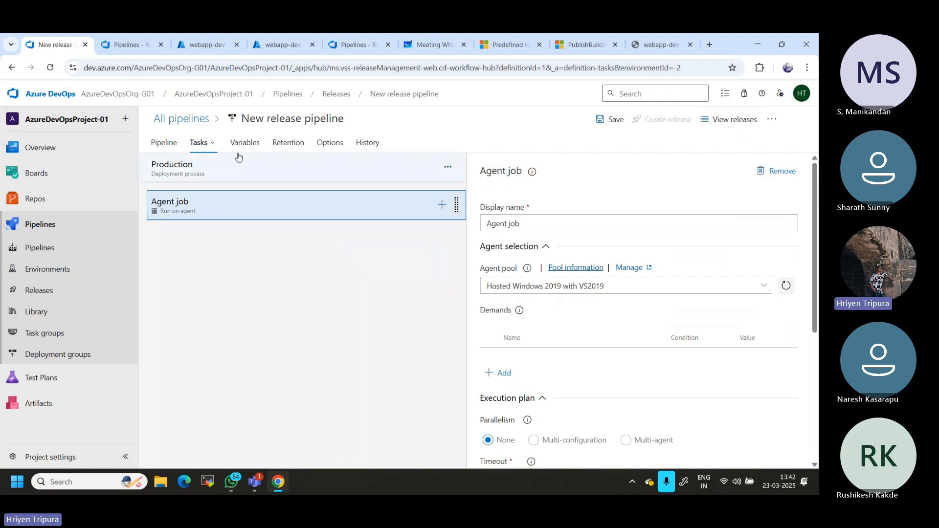
pyautogui.click(161, 143)
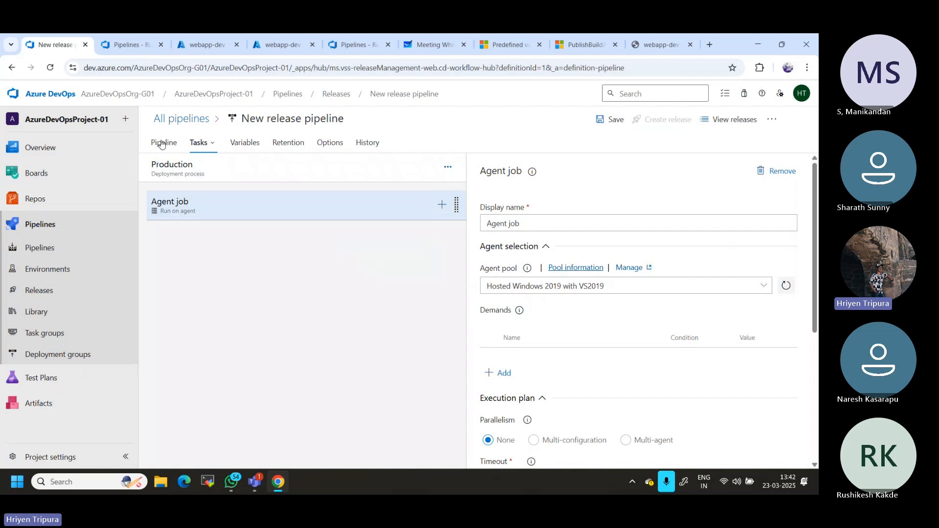
pyautogui.click(518, 251)
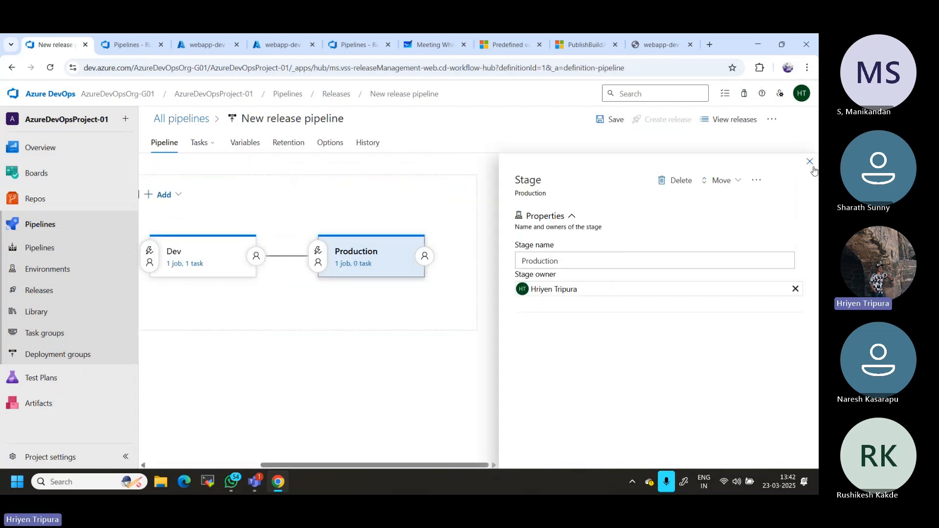
pyautogui.click(811, 164)
pyautogui.click(531, 264)
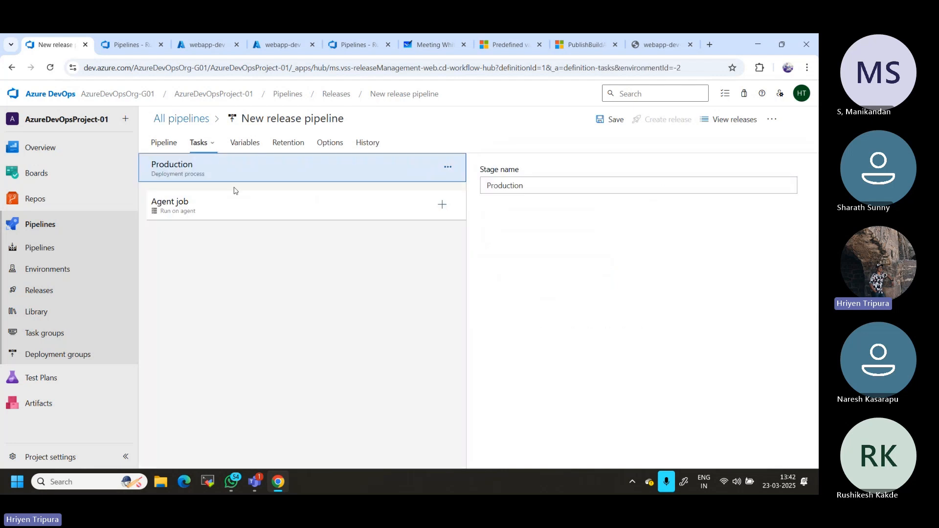
pyautogui.click(203, 205)
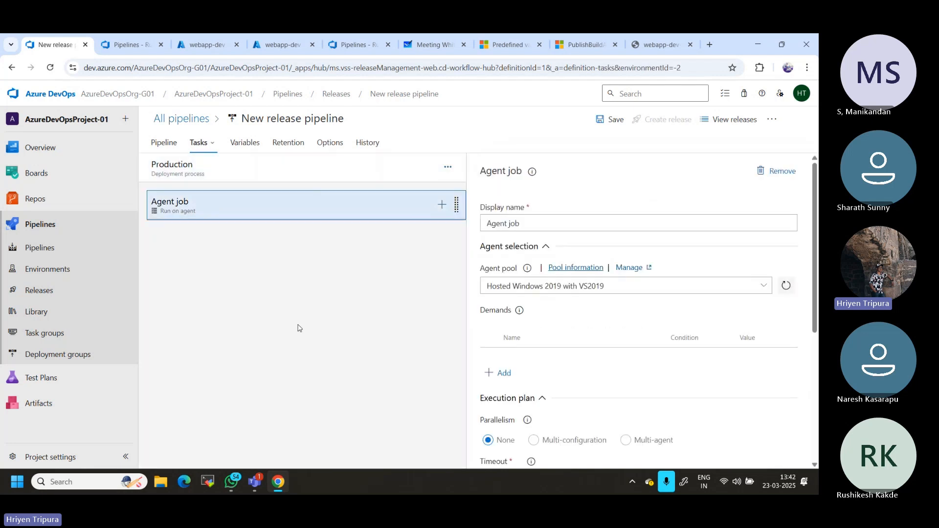
pyautogui.scroll(-5, 636, 313)
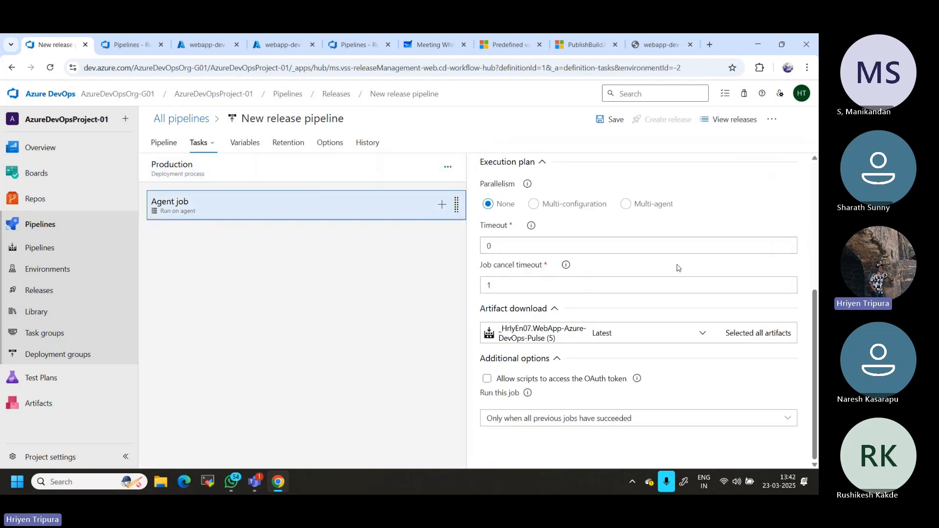
pyautogui.scroll(5, 615, 198)
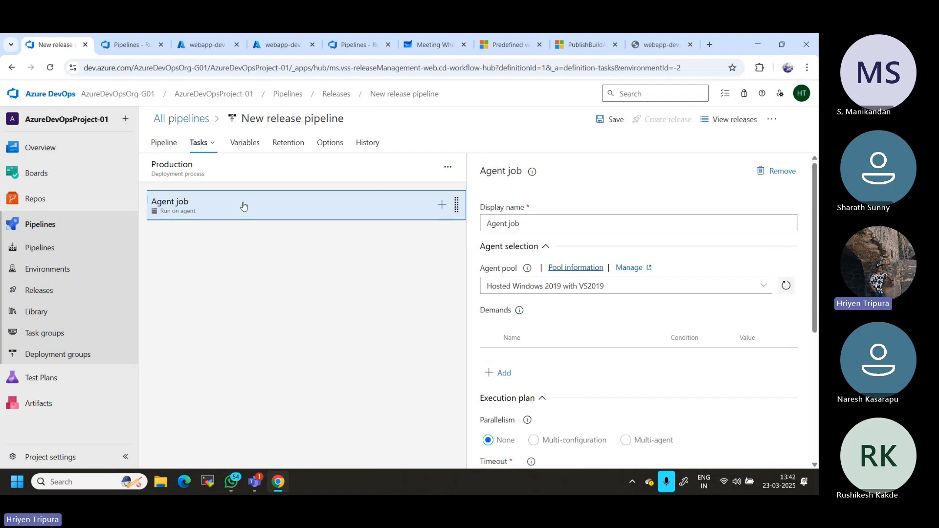
# - Search the available tasks for "web app" and add the Azure Web App task to the Production stage's agent job
pyautogui.click(442, 204)
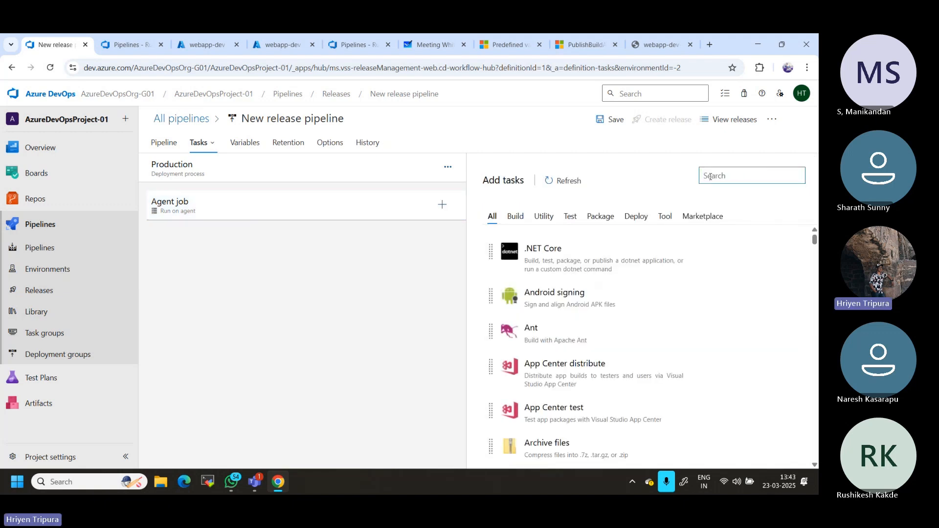
pyautogui.write('web app')
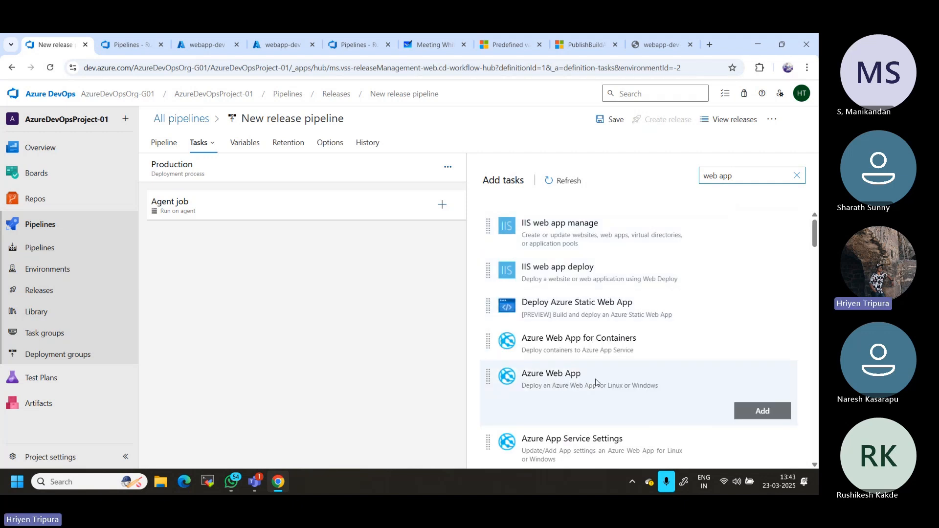
pyautogui.click(596, 382)
pyautogui.click(768, 412)
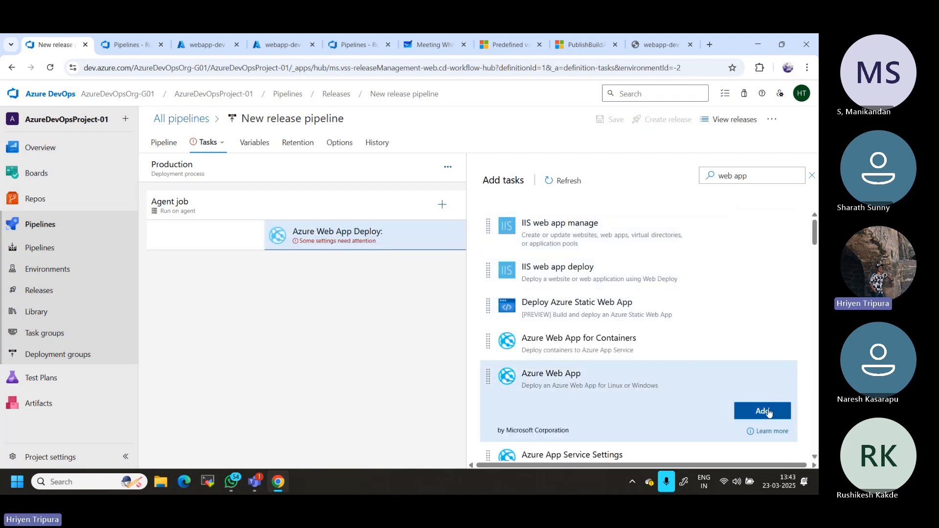
# - Configure the Azure Web App task with subscription SC_AzureDevOpsPulseOrg01, app type Web App on Windows and app name webapp-dev
pyautogui.click(195, 235)
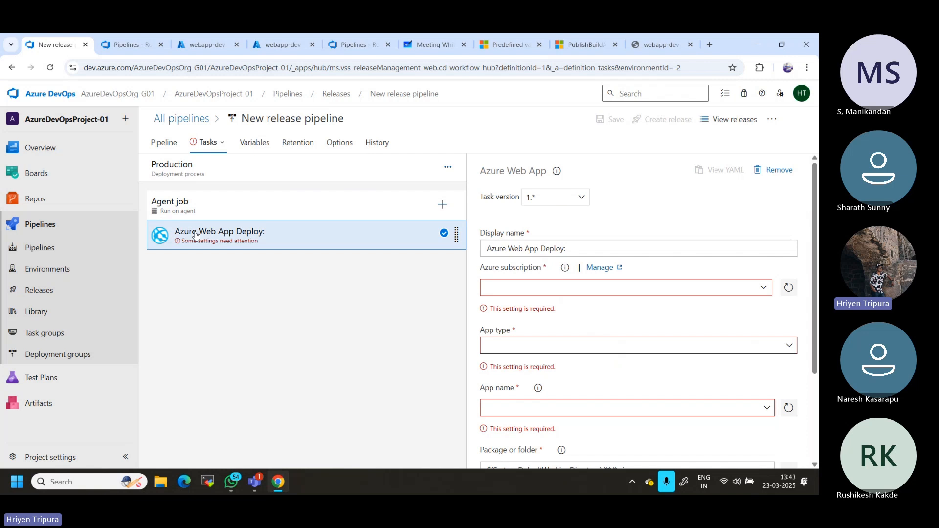
pyautogui.click(532, 288)
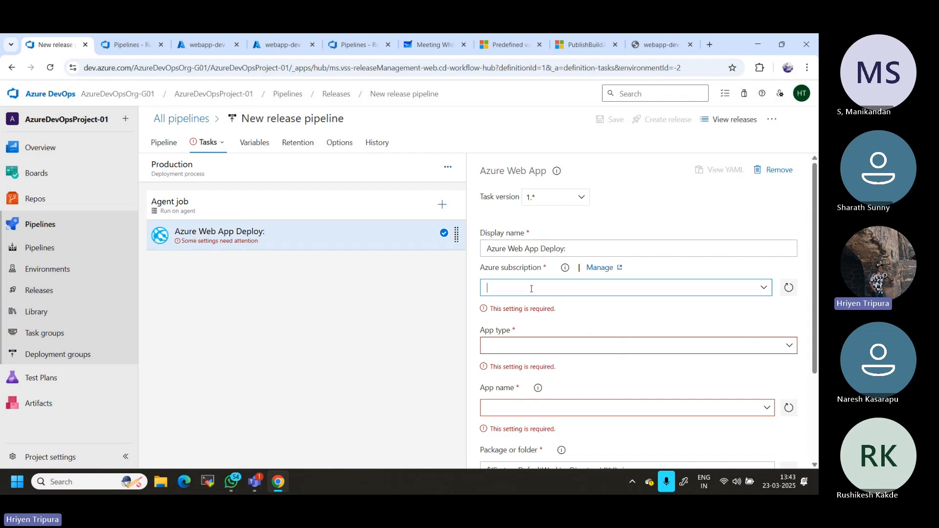
pyautogui.click(764, 289)
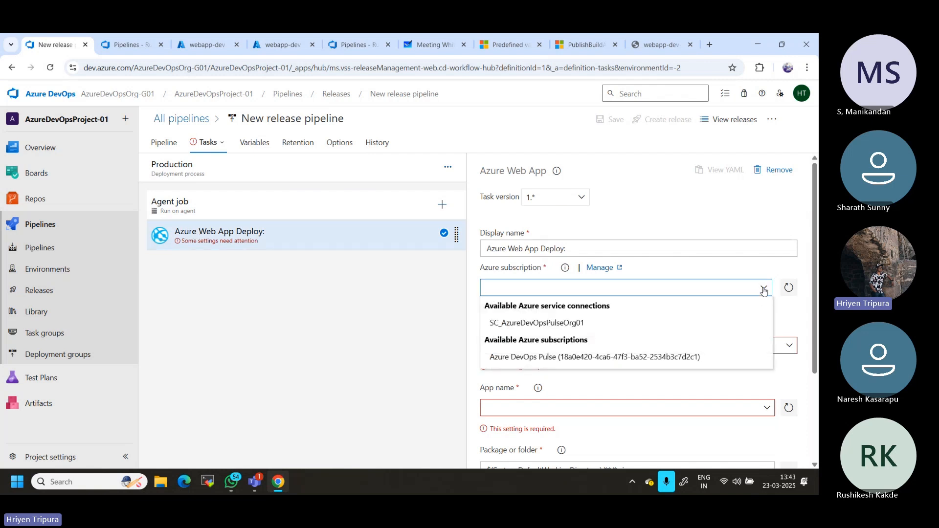
pyautogui.click(530, 324)
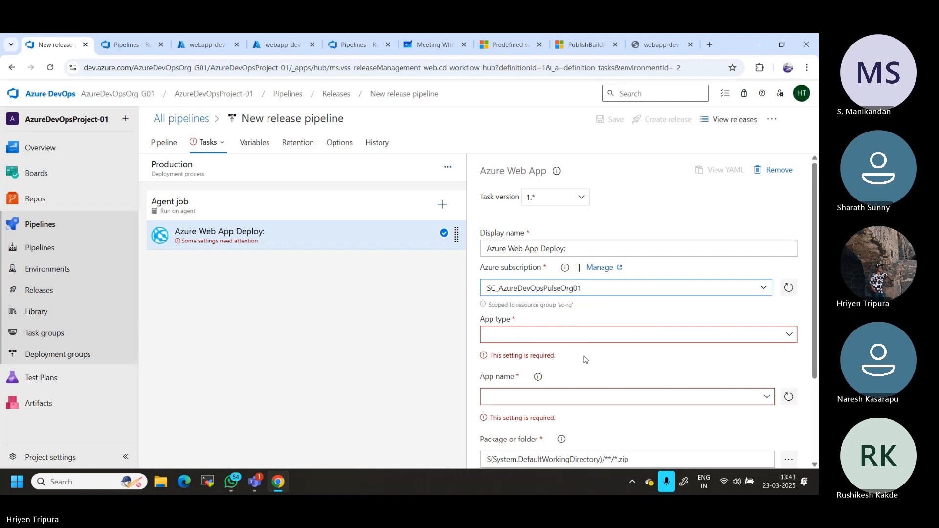
pyautogui.click(554, 336)
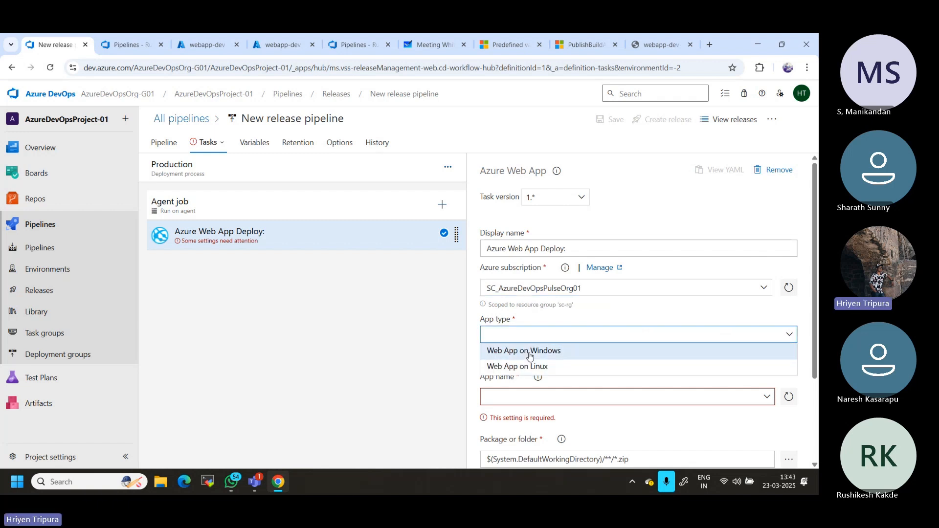
pyautogui.click(530, 355)
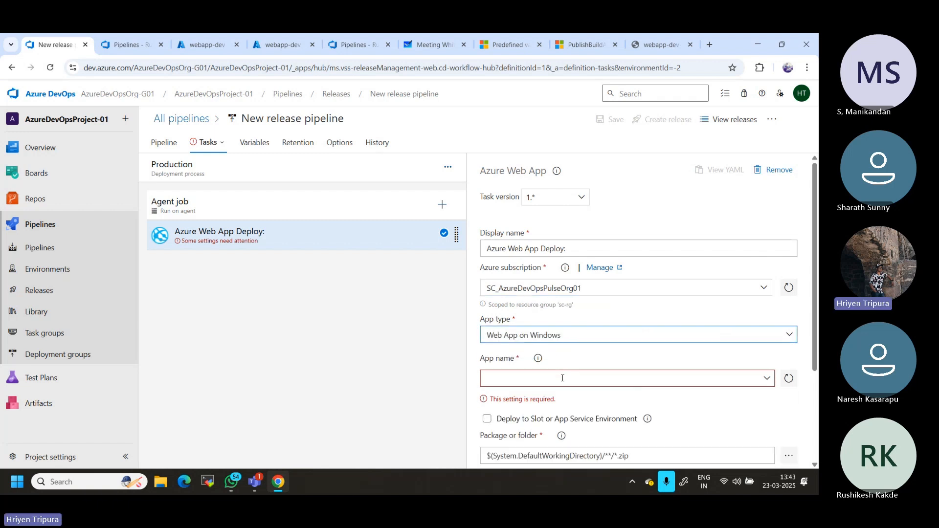
pyautogui.click(563, 378)
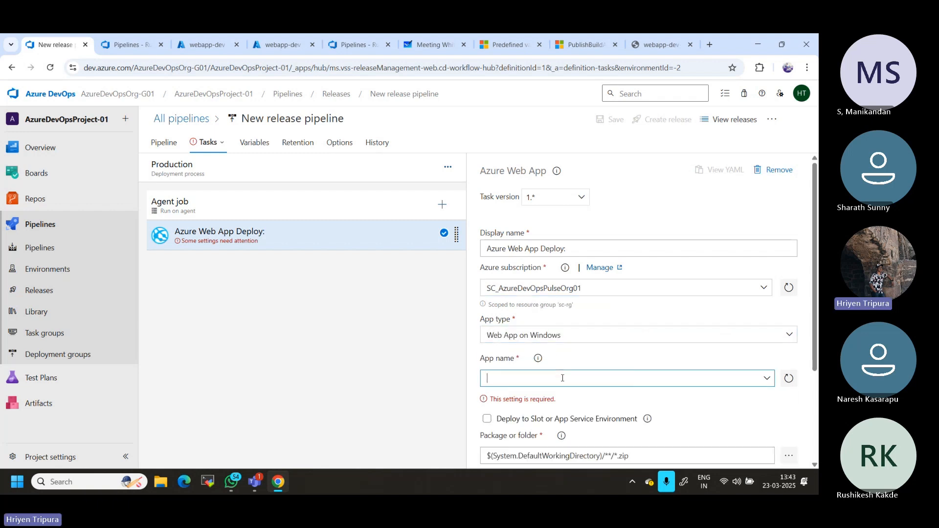
pyautogui.click(768, 382)
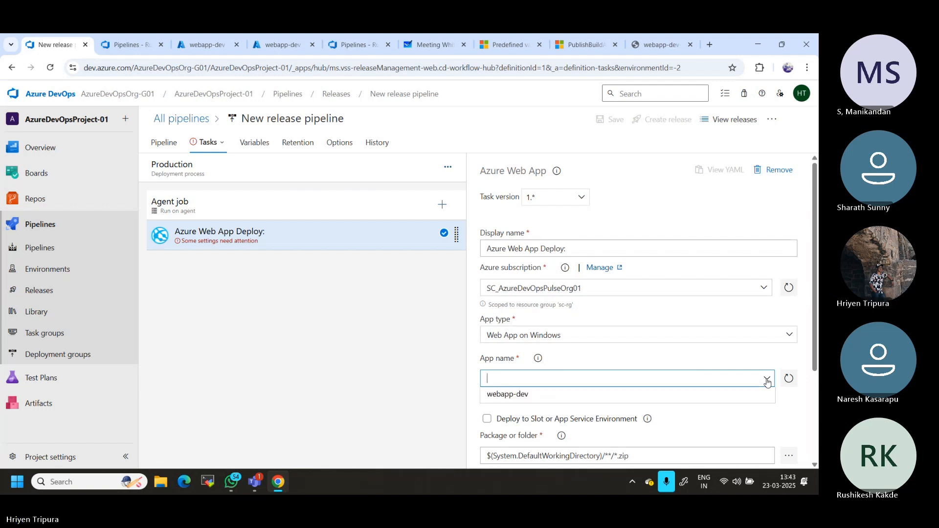
pyautogui.click(563, 391)
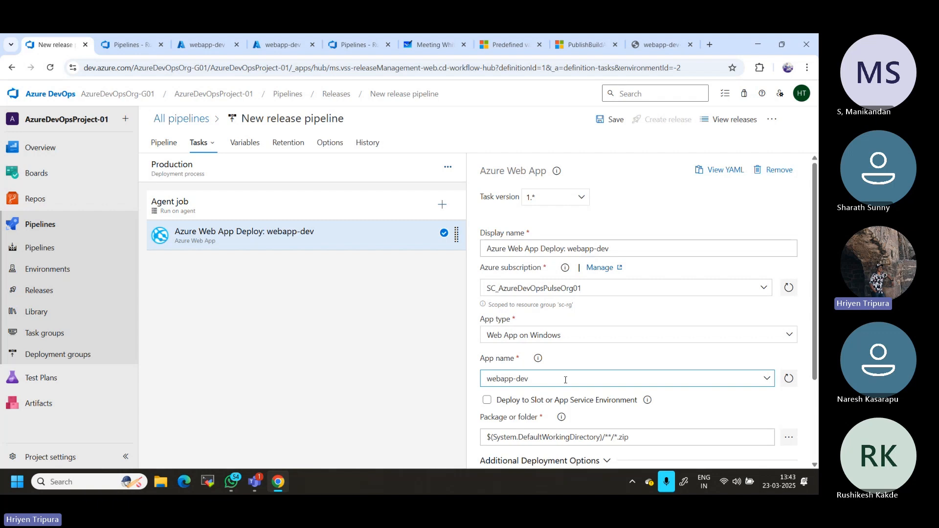
# - Check the task's package path and try to save the release pipeline without a comment
pyautogui.scroll(-2, 565, 380)
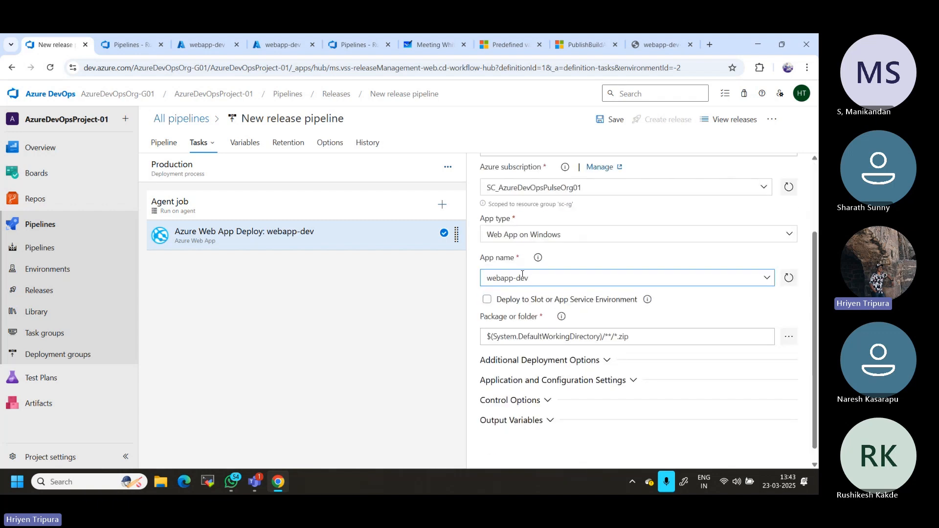
pyautogui.click(639, 338)
pyautogui.scroll(2, 615, 230)
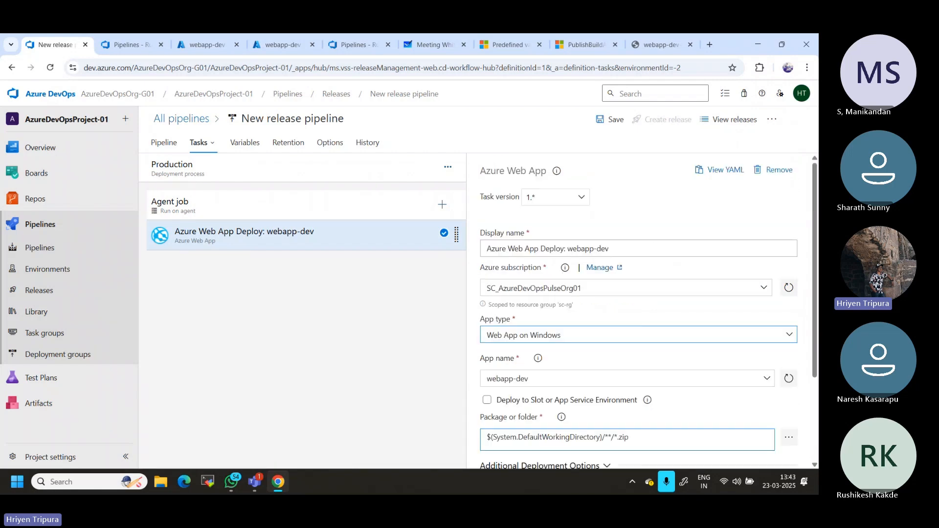
pyautogui.click(614, 121)
pyautogui.click(614, 124)
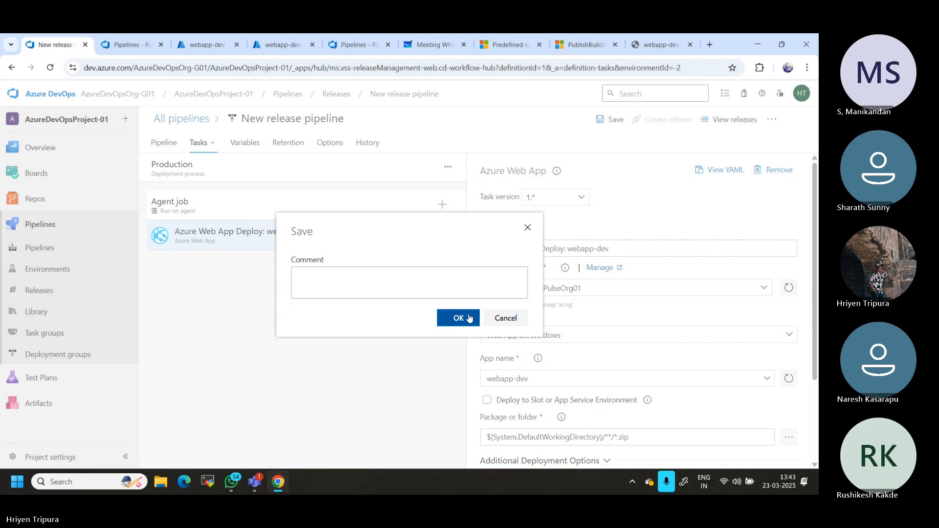
pyautogui.click(470, 318)
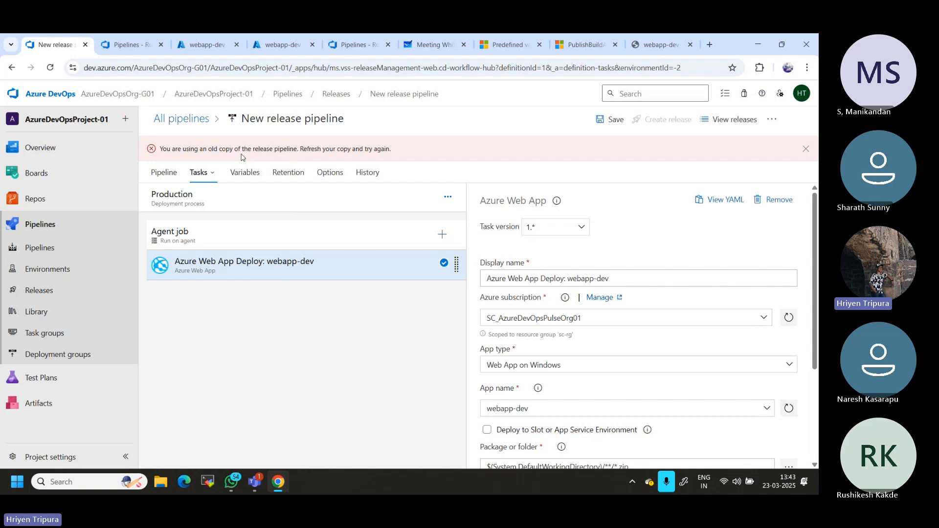
# - Check the Production stage's properties in the pipeline diagram and return to its task list
pyautogui.scroll(-3, 639, 326)
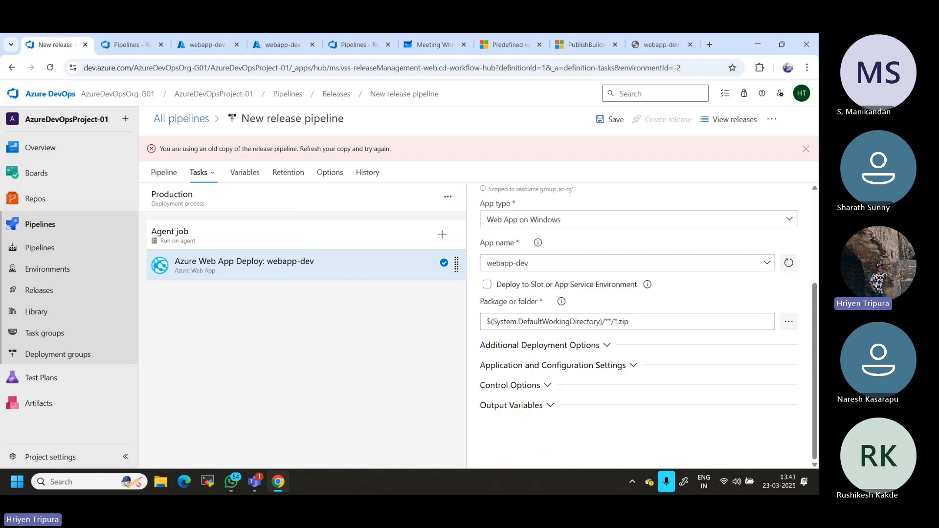
pyautogui.click(169, 176)
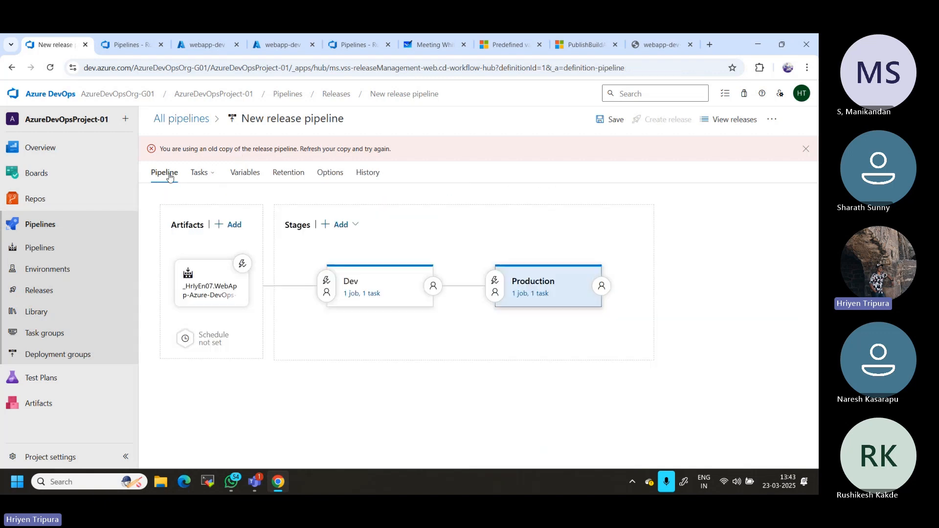
pyautogui.click(529, 285)
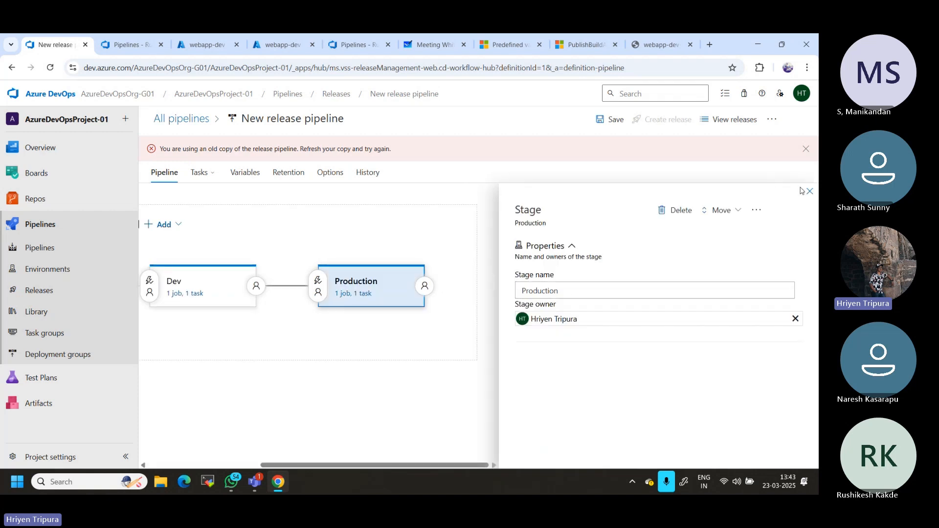
pyautogui.click(809, 192)
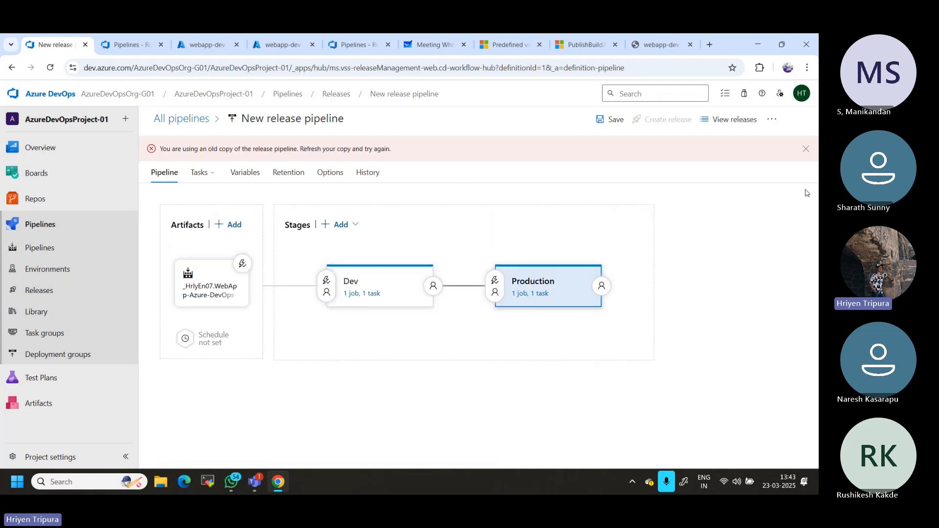
pyautogui.click(526, 295)
# - Set the Azure Web App task's package or folder to the linked WebApp-Azure-DevOps-Pulse (5) build artifact and dismiss the error banner
pyautogui.click(222, 265)
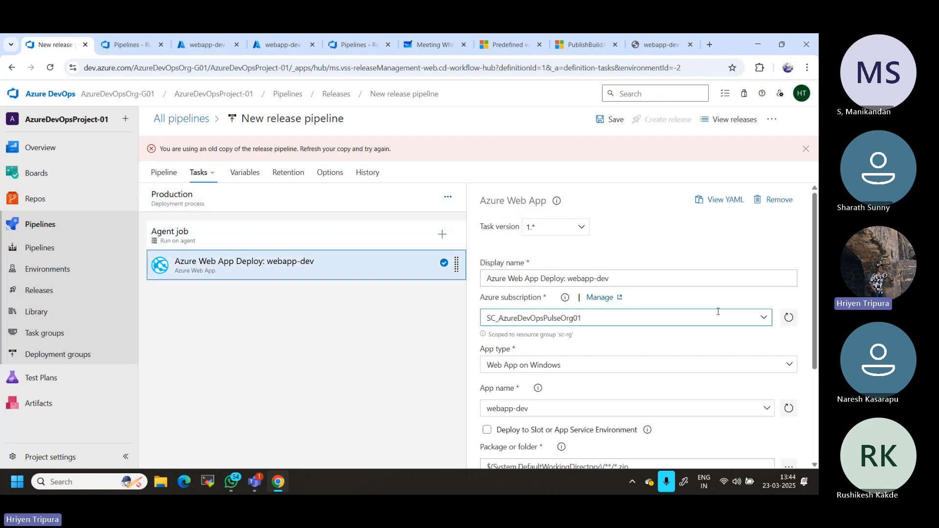
pyautogui.scroll(-3, 719, 312)
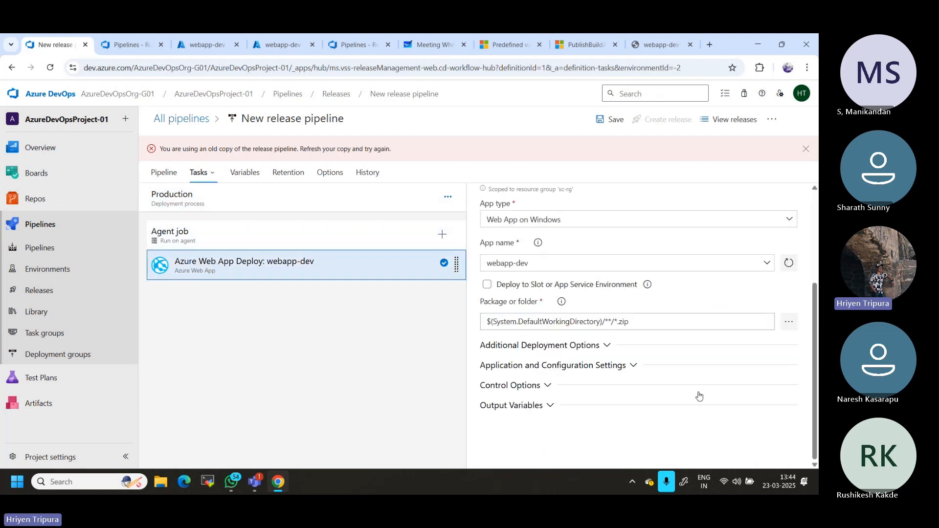
pyautogui.click(791, 323)
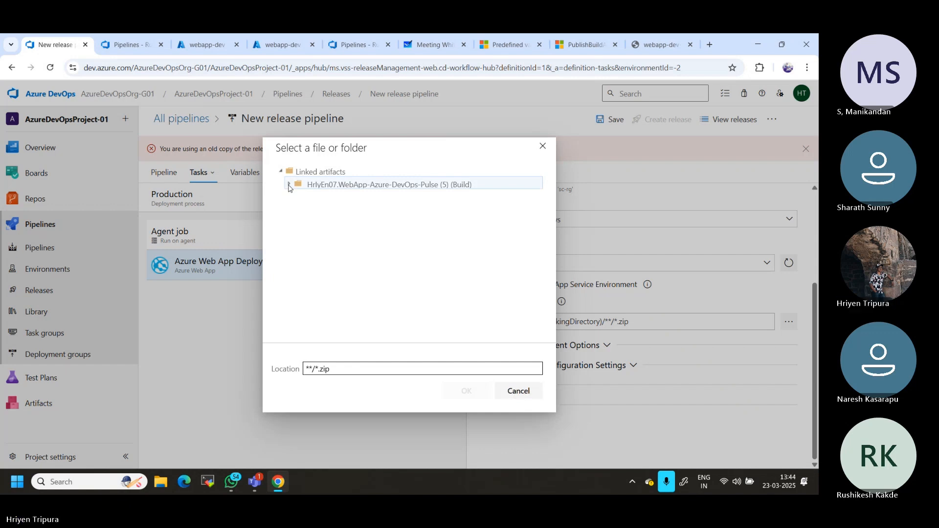
pyautogui.click(289, 186)
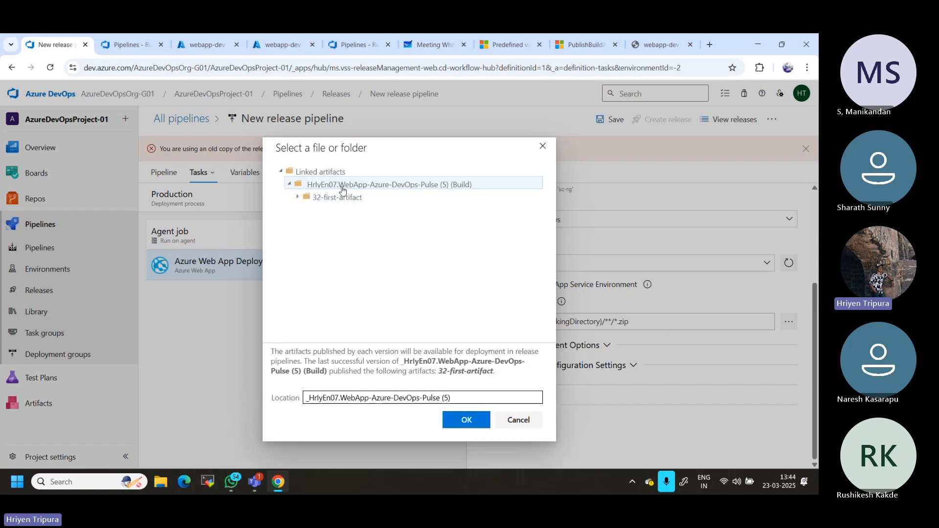
pyautogui.click(464, 418)
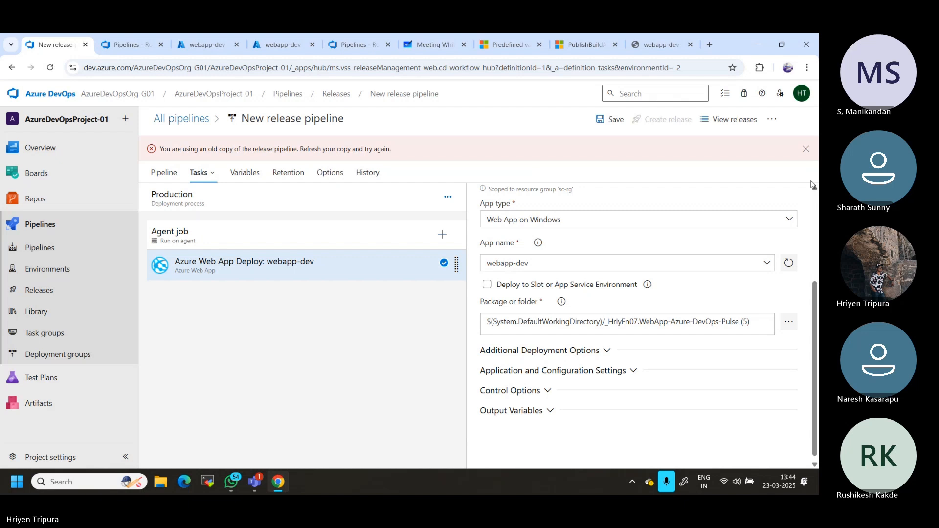
pyautogui.click(806, 149)
pyautogui.scroll(2, 814, 173)
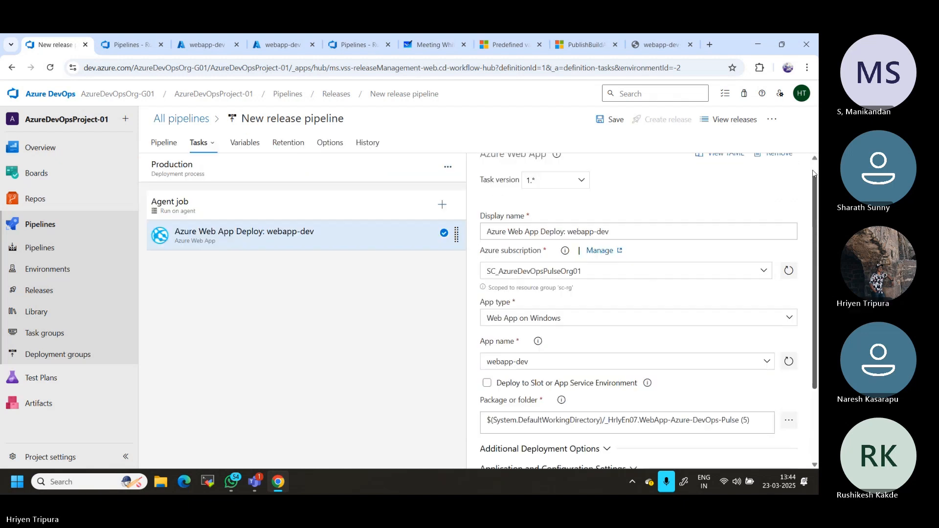
# - Try to save the release pipeline without a comment, first from the Production task list and again from the pipeline diagram
pyautogui.scroll(1, 813, 173)
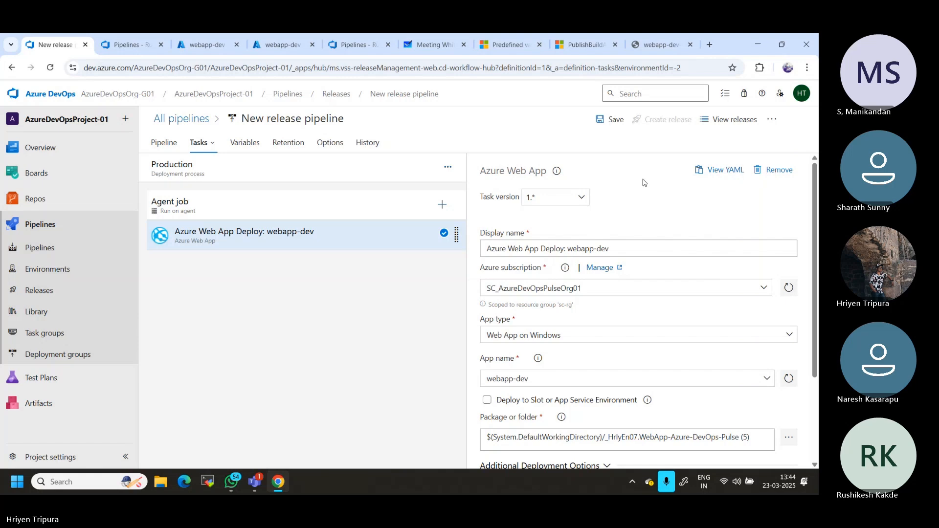
pyautogui.hotkey('ctrl', 's')
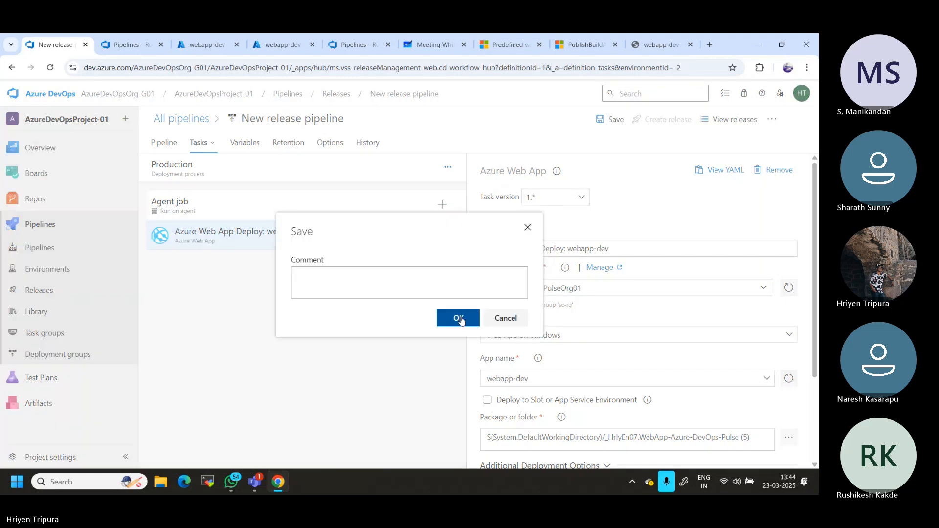
pyautogui.click(460, 319)
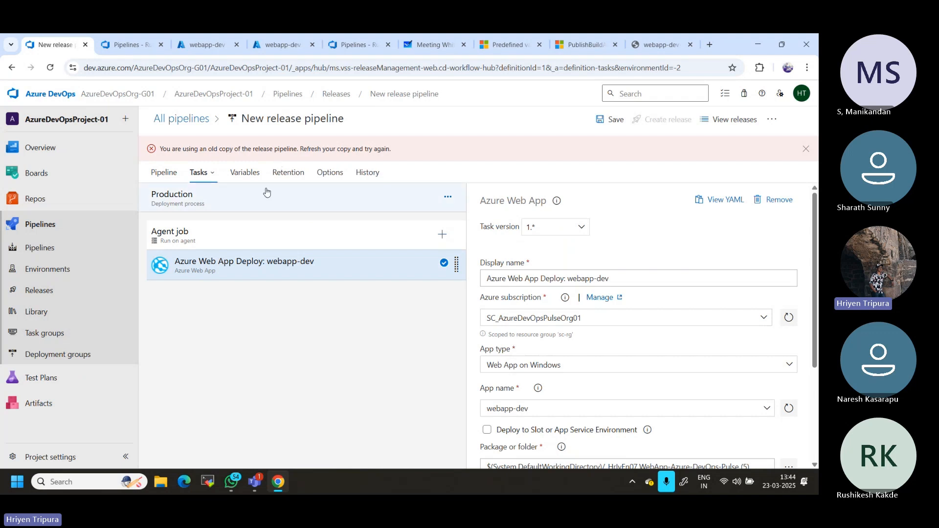
pyautogui.click(806, 149)
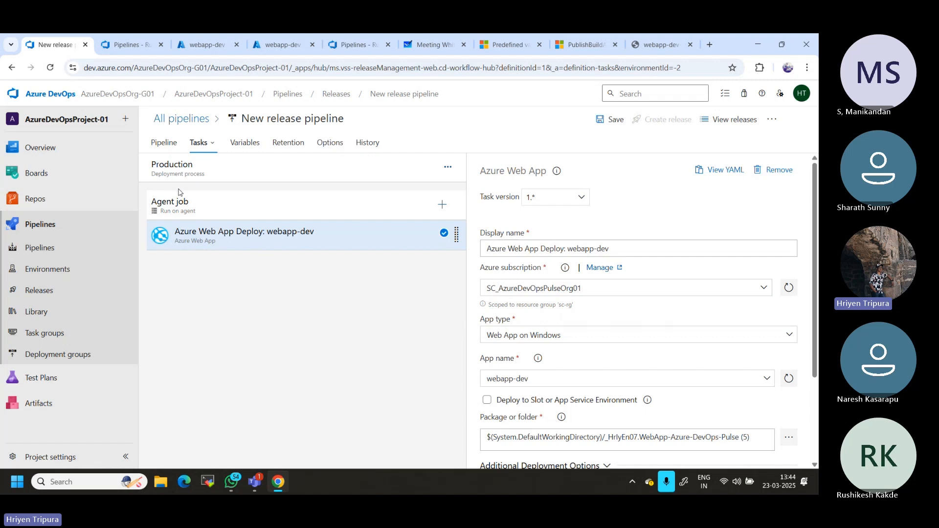
pyautogui.click(166, 143)
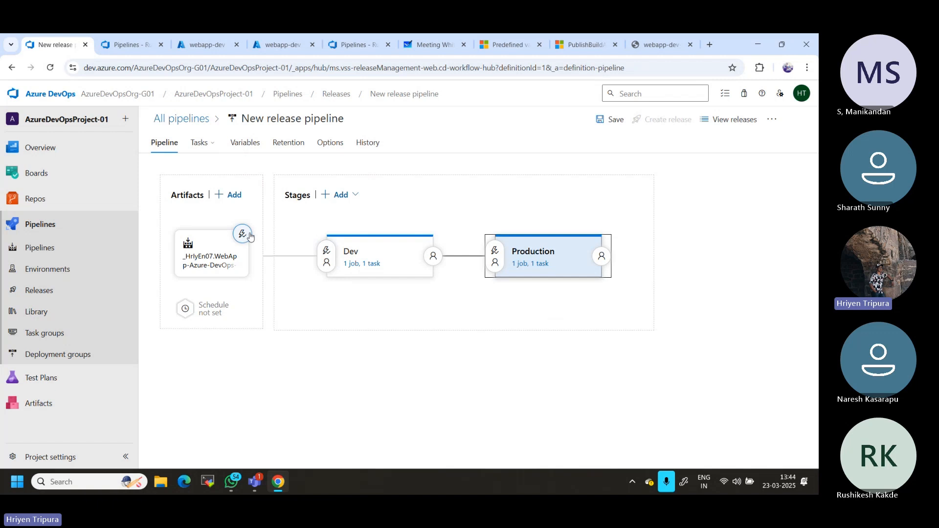
pyautogui.click(612, 122)
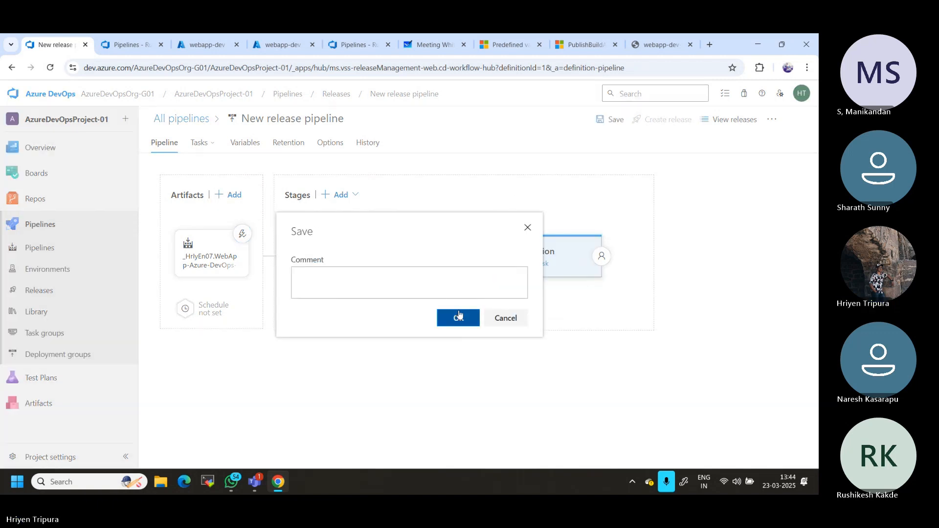
pyautogui.click(459, 314)
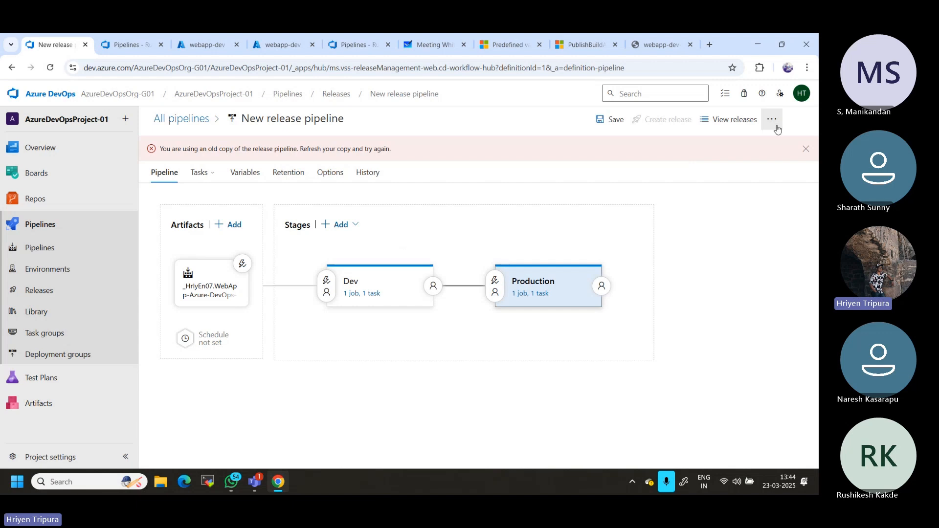
# - Leave the pipeline editor for its releases, discarding the unsaved changes, and examine the Dev stage's deployment summary in Release-5
pyautogui.click(738, 122)
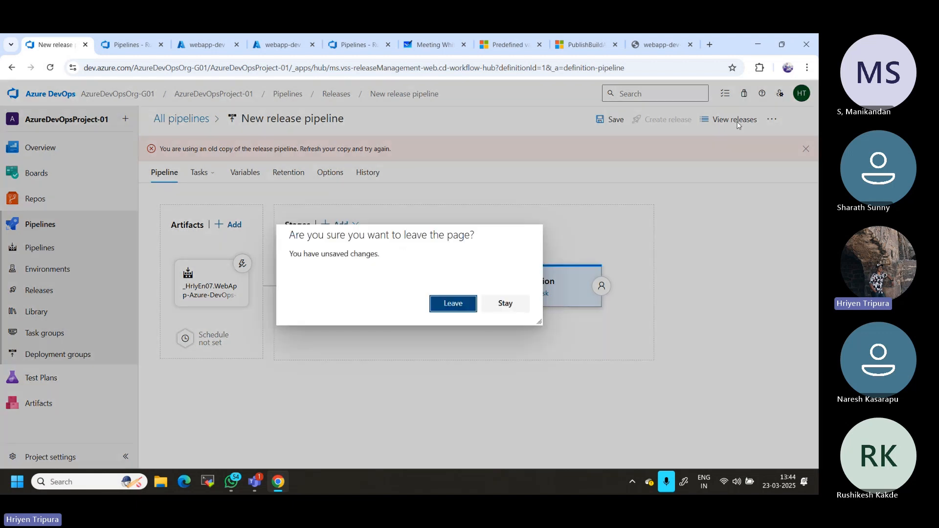
pyautogui.click(448, 304)
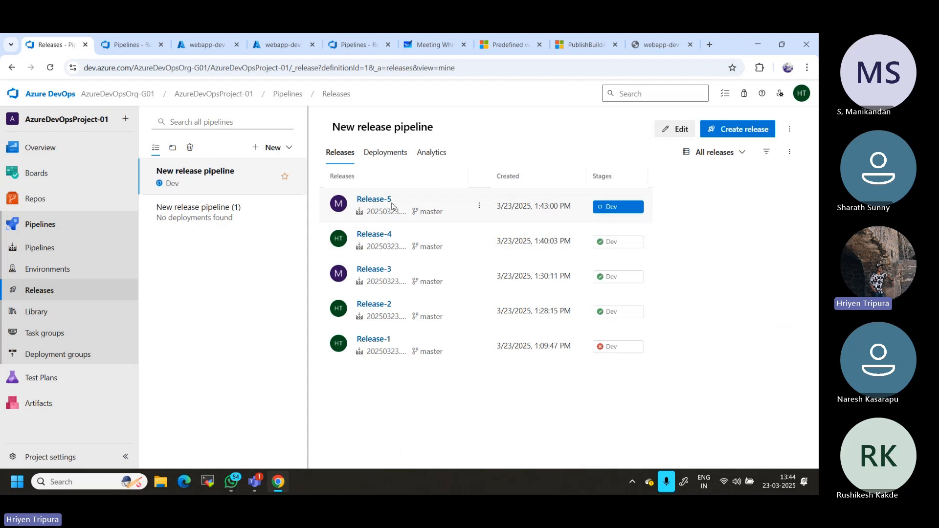
pyautogui.click(374, 205)
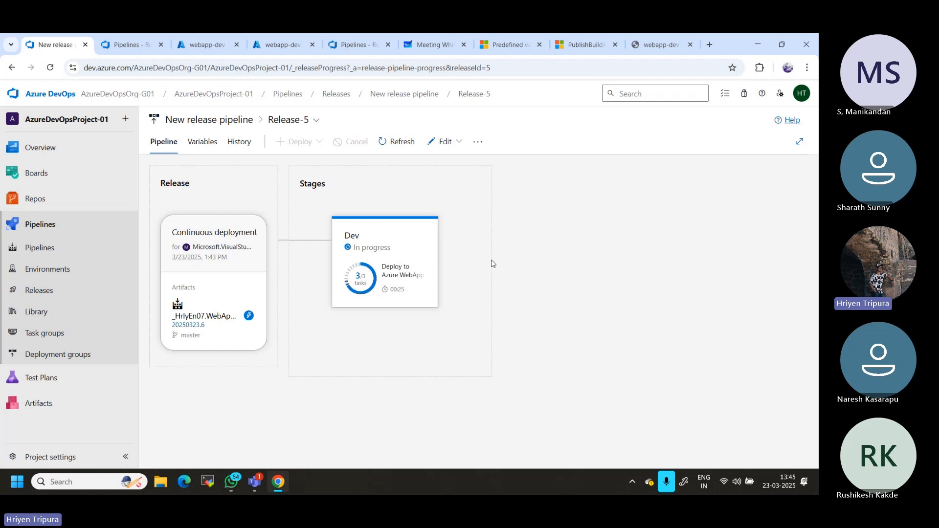
pyautogui.moveTo(391, 250)
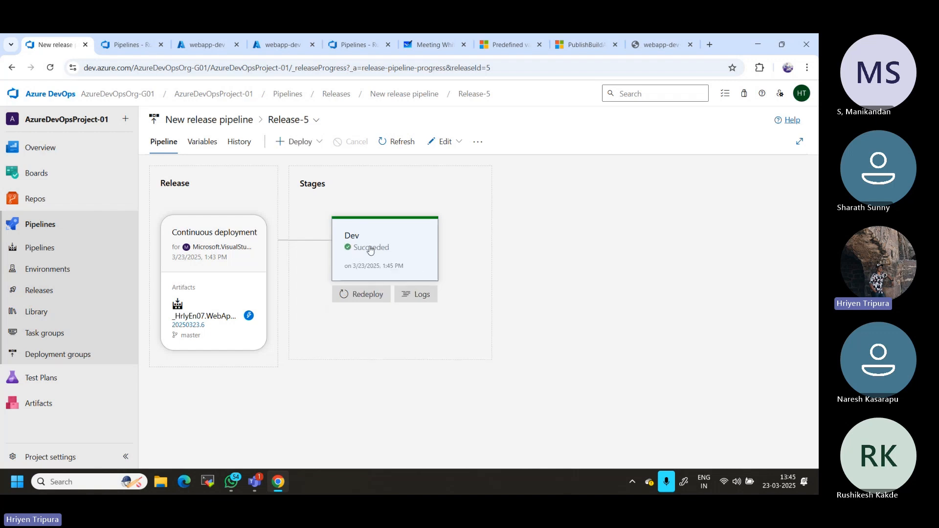
pyautogui.moveTo(363, 268)
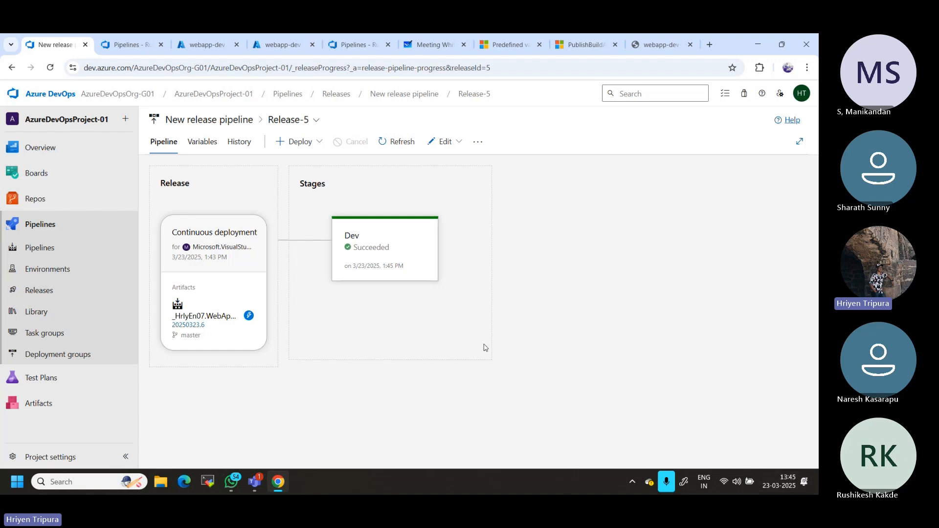
pyautogui.click(362, 263)
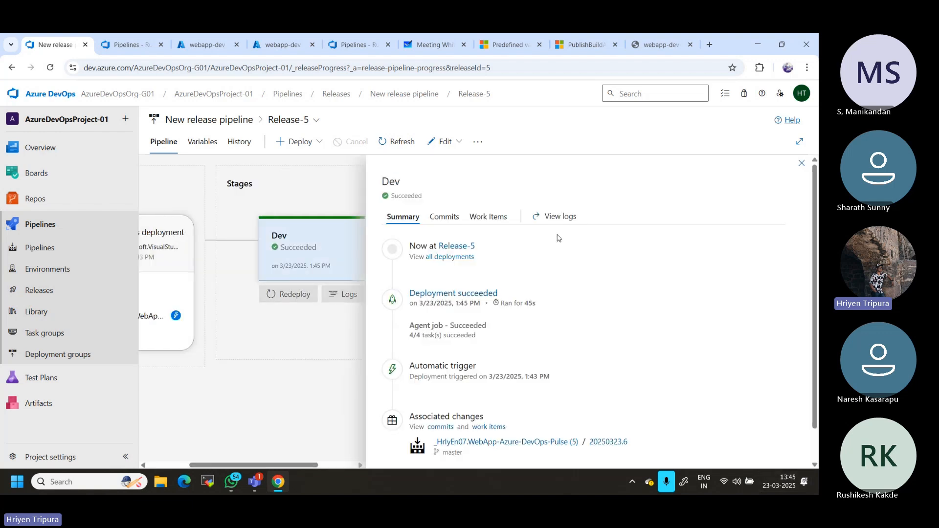
# - Check the deployed webapp-dev site and the web app's overview in the Azure portal
pyautogui.click(652, 46)
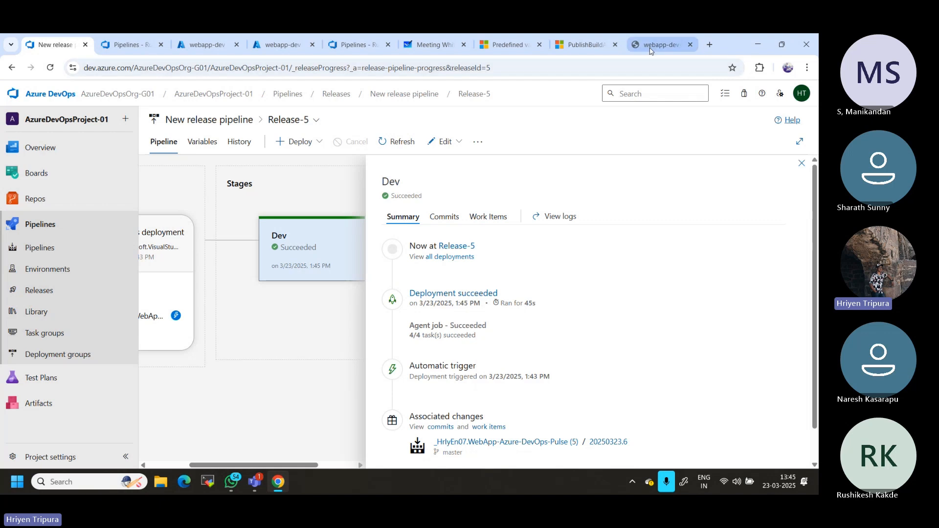
pyautogui.click(369, 68)
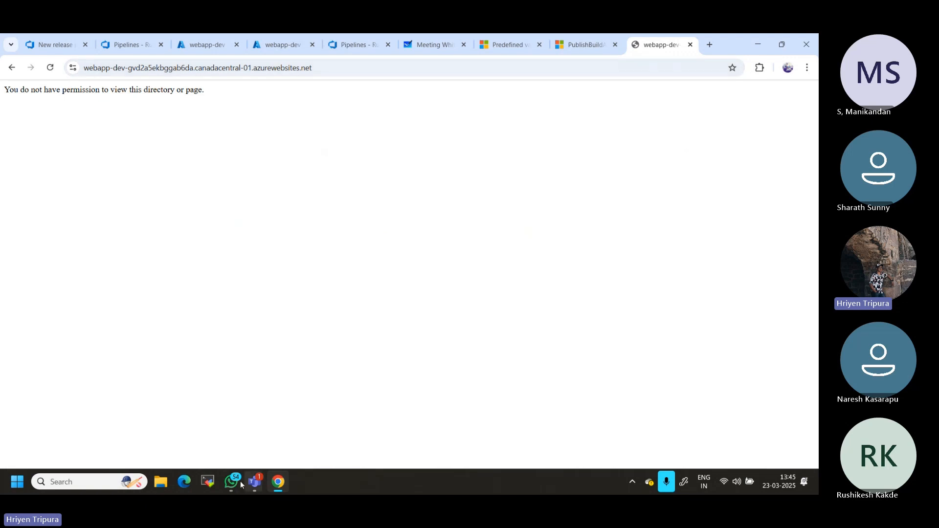
pyautogui.click(201, 39)
pyautogui.click(281, 44)
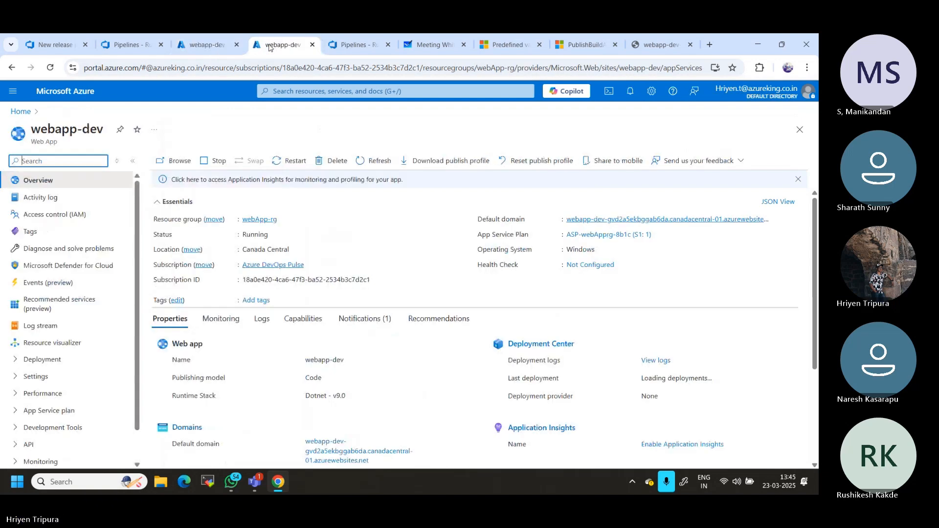
# - Go from the build run to the project's releases and review the Dev stage of Release-5
pyautogui.click(131, 44)
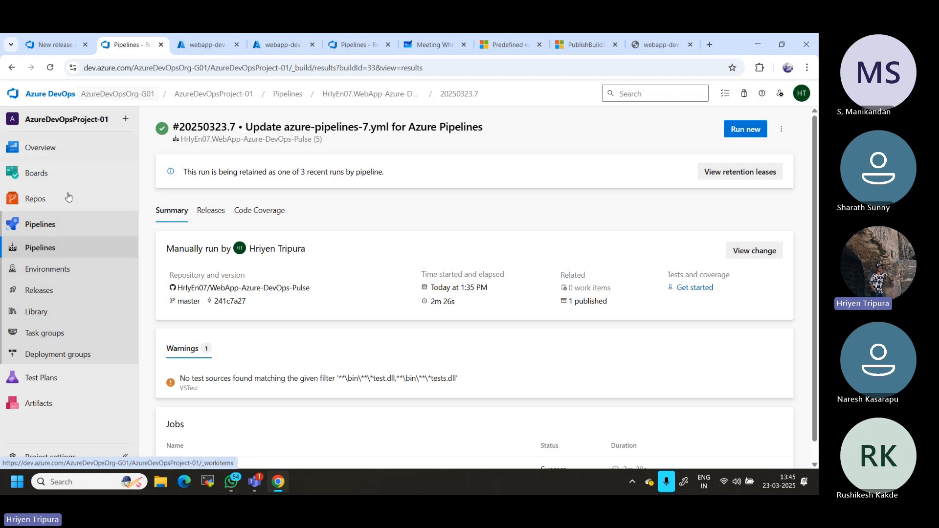
pyautogui.click(45, 291)
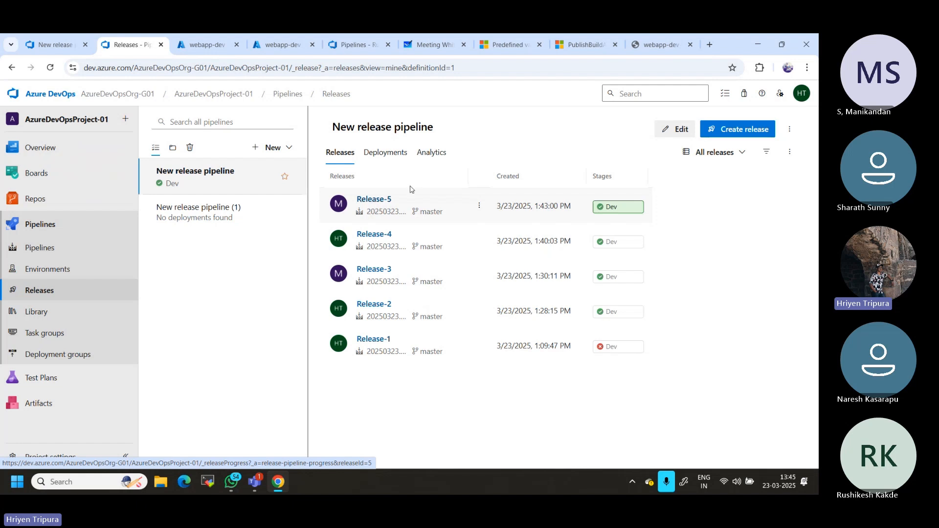
pyautogui.click(374, 199)
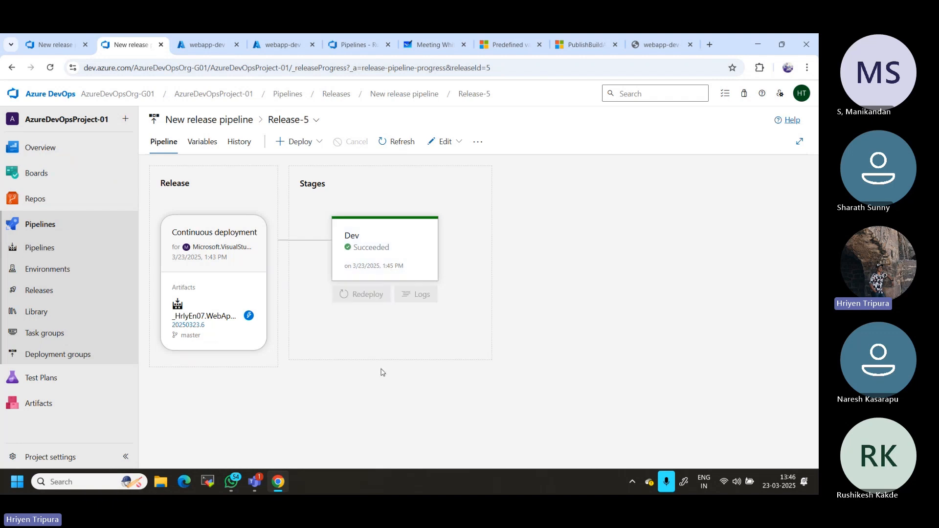
pyautogui.moveTo(366, 239)
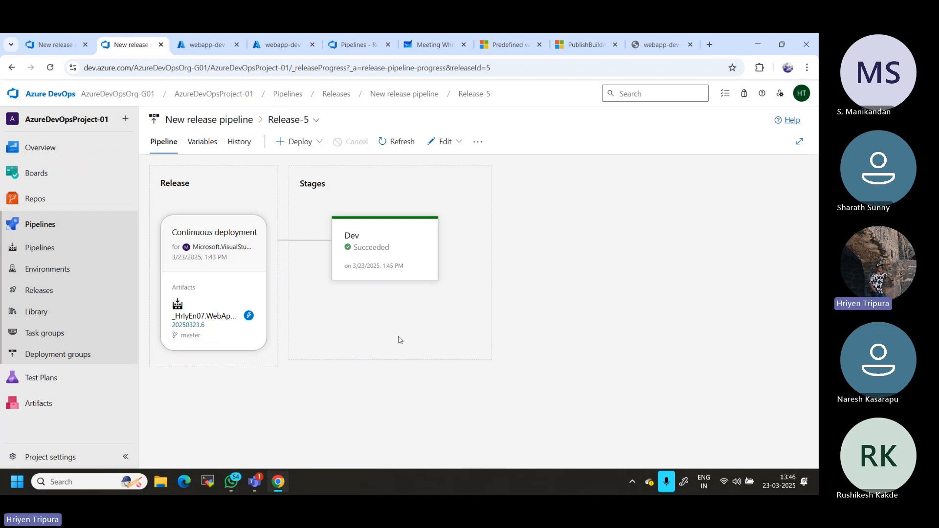
pyautogui.moveTo(257, 479)
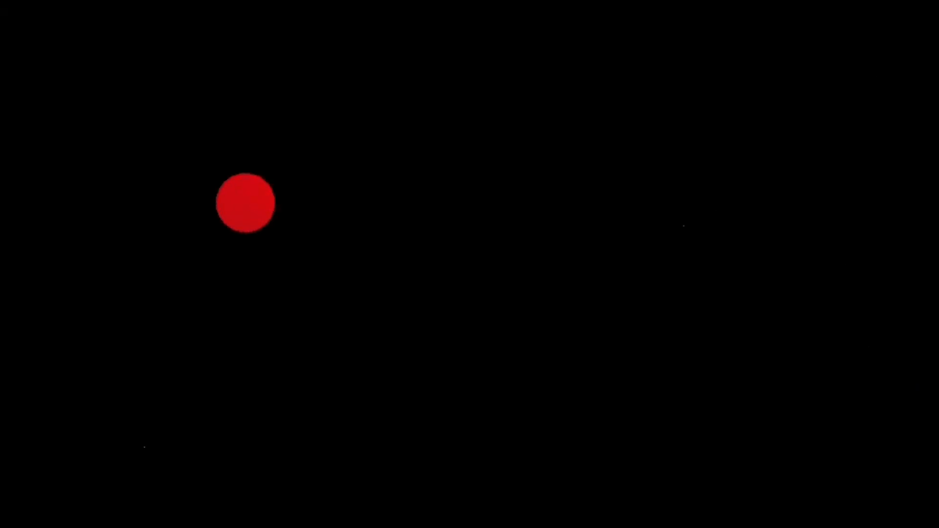